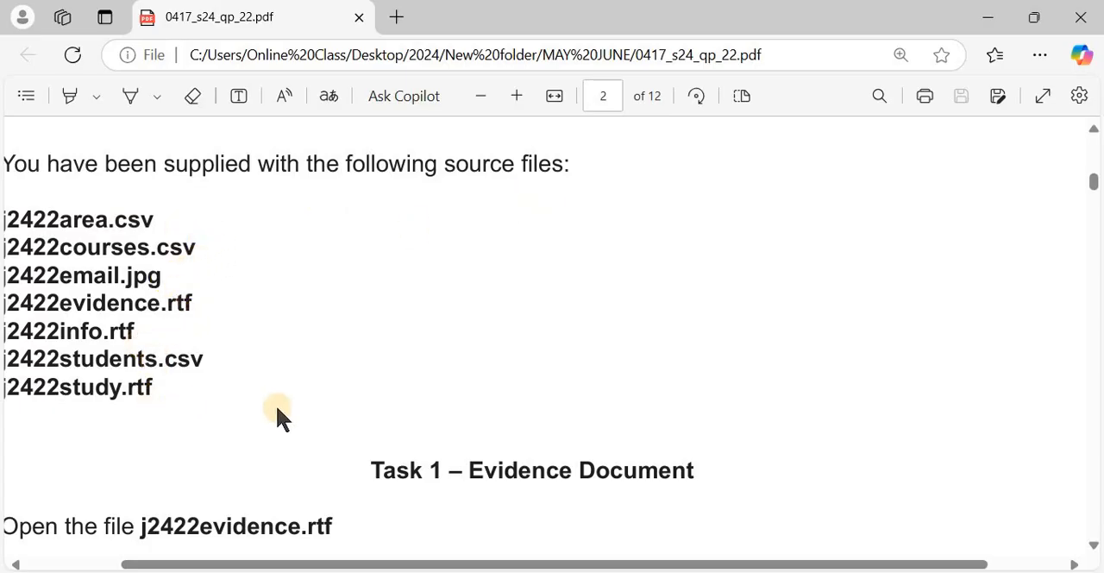
Read the Task 1 instructions and open j2422evidence.rtf from the 0417_s24_sf_22 folder with editing enabled
scroll(279, 414, "down", 1)
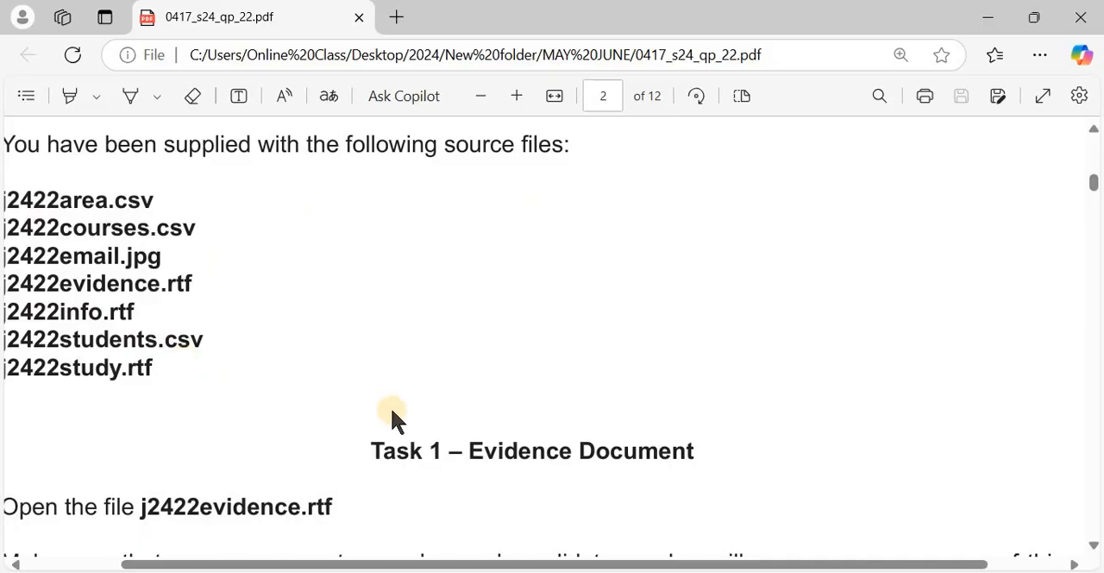
scroll(390, 406, "down", 5)
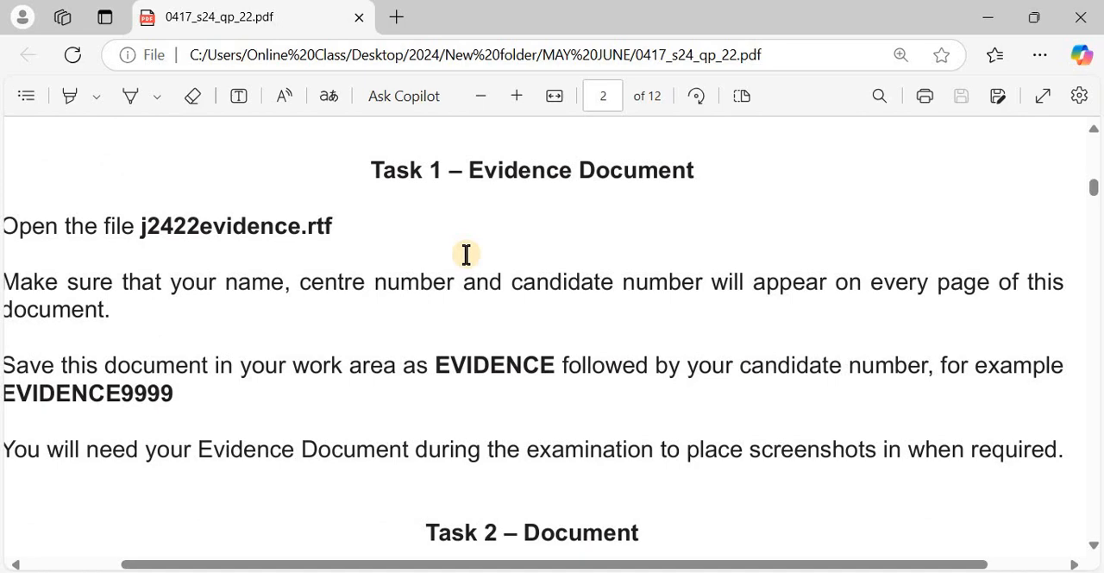
scroll(466, 253, "left", 2)
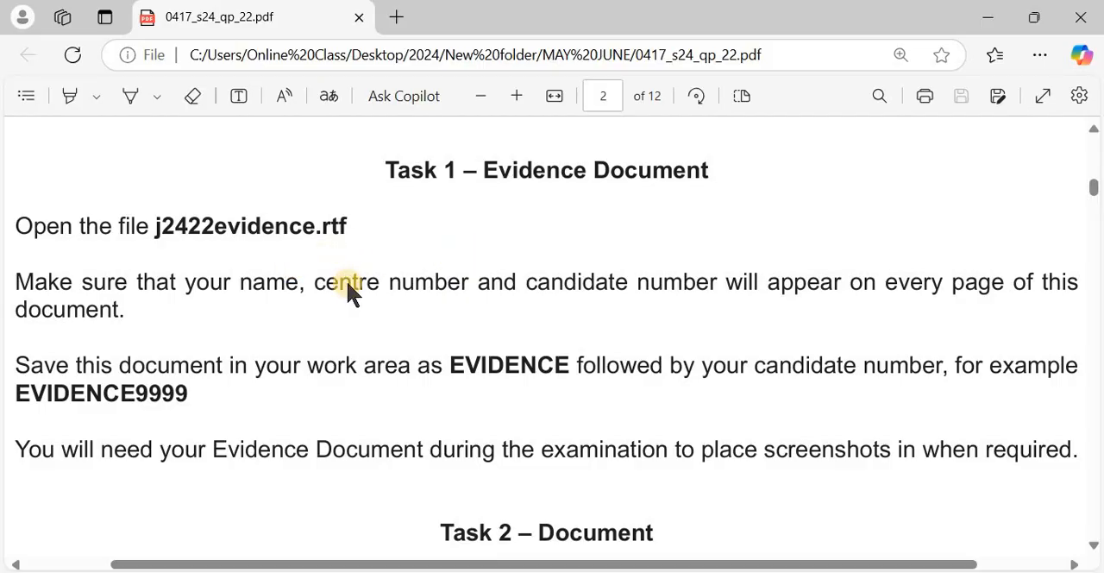
key("alt+Tab")
key("alt+Tab")
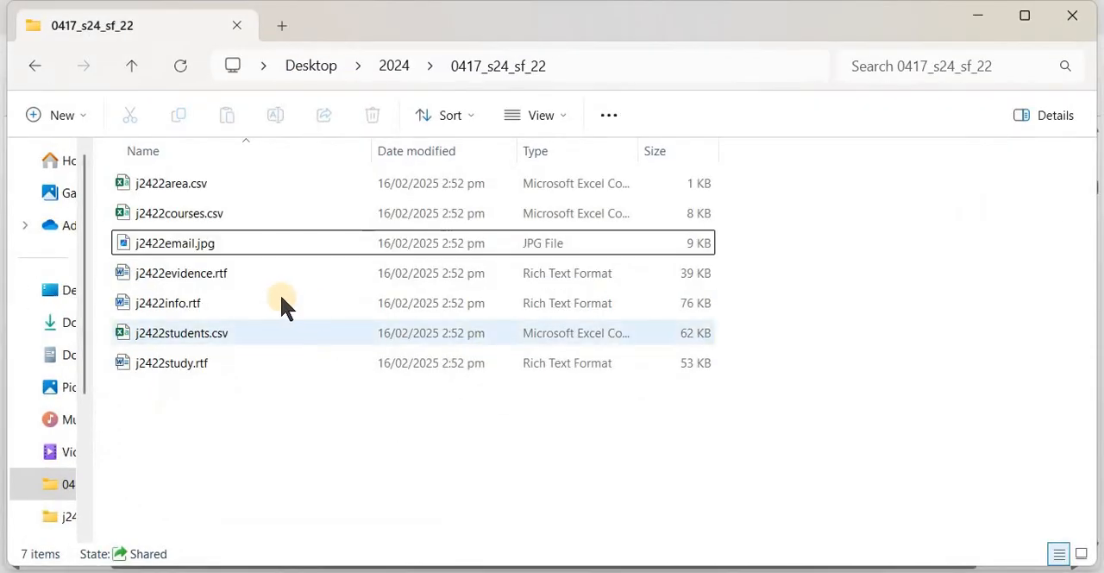
left_click(263, 275)
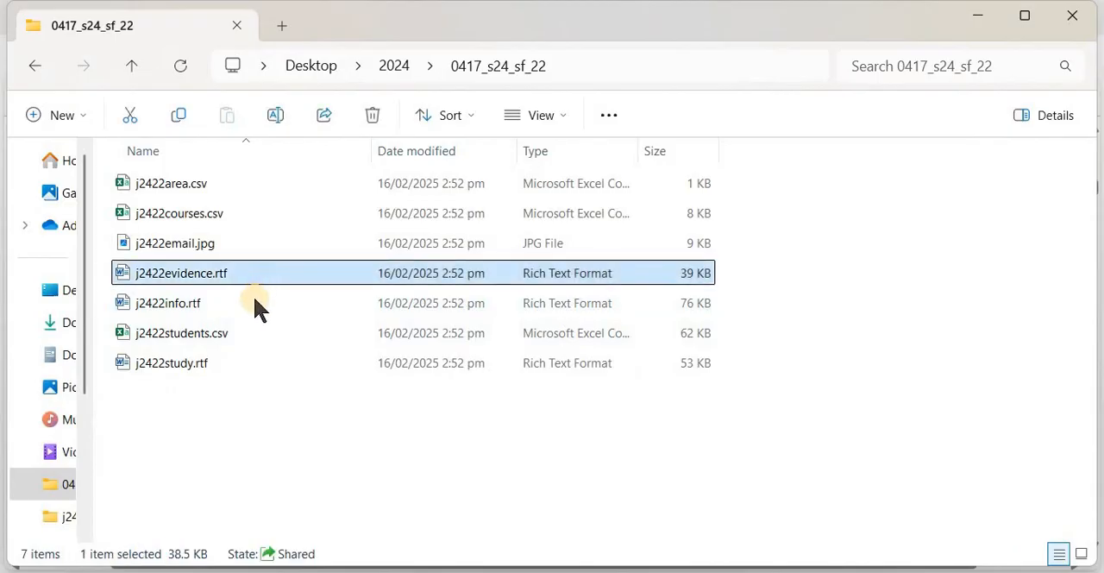
double_click(255, 274)
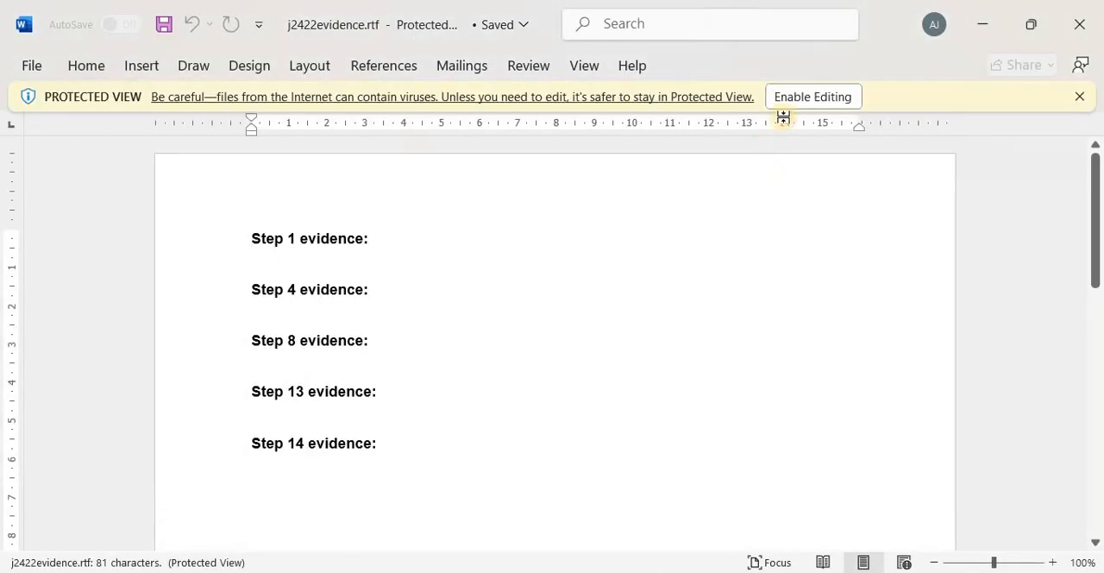
left_click(801, 97)
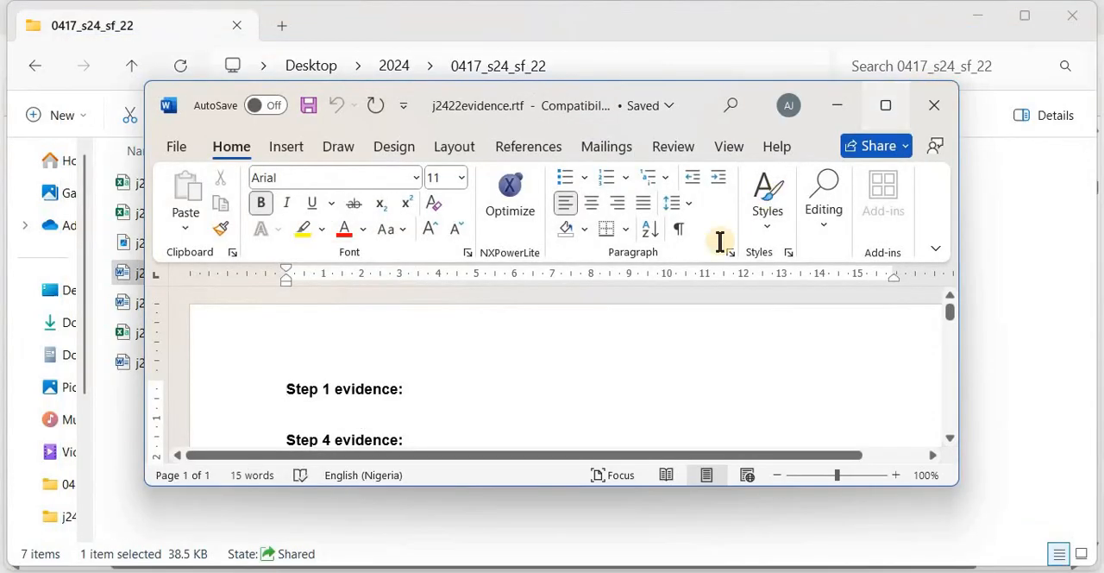
Check the question paper's Task 1 requirements for the header details and file name, and return to the evidence document
key("alt+Tab")
key("alt+Tab")
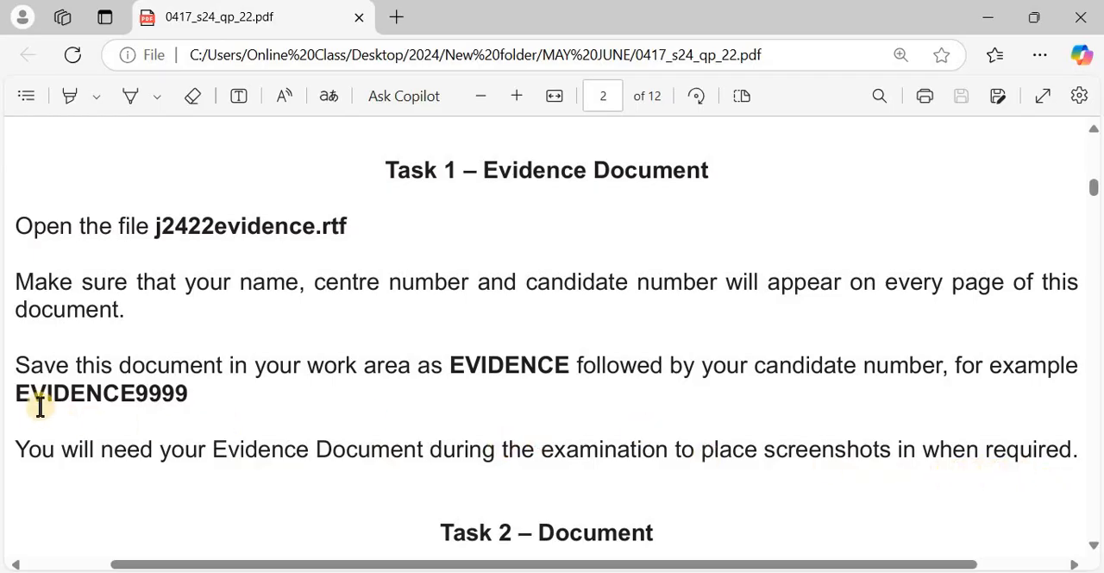
left_click_drag(23, 392, 190, 393)
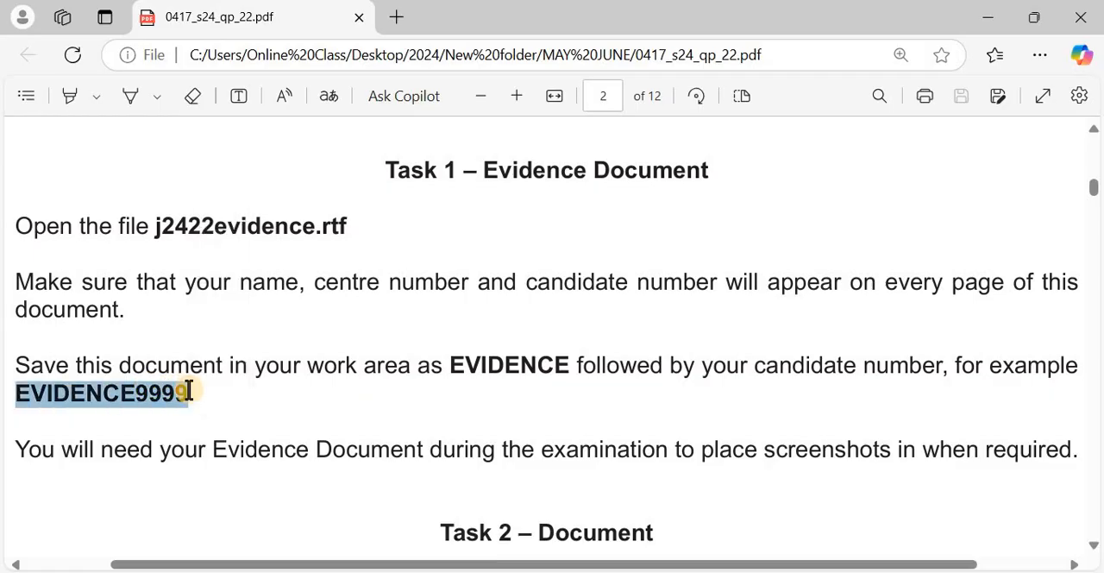
left_click(215, 287)
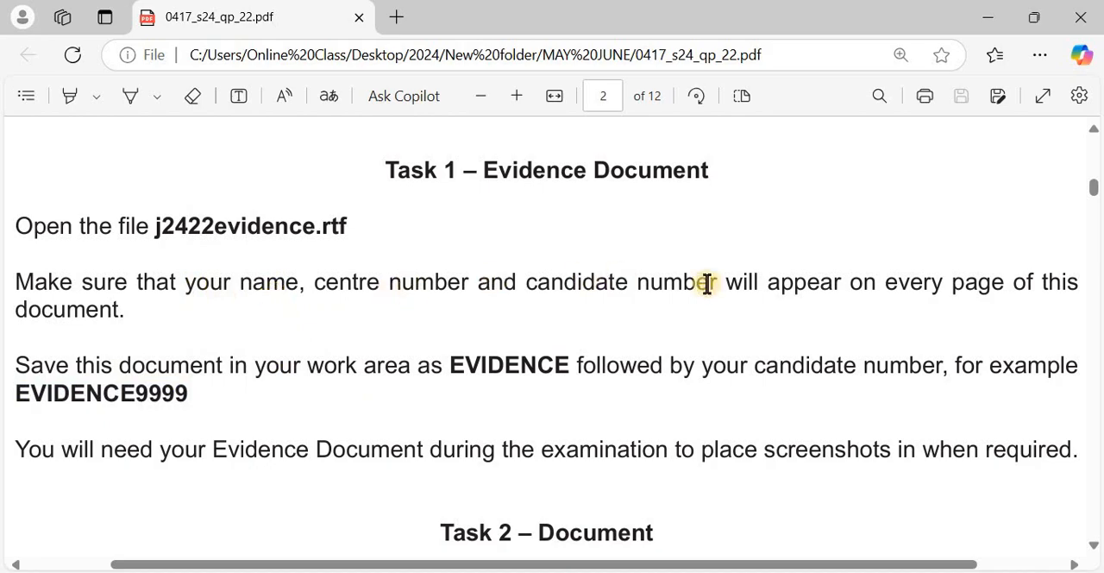
key("alt+Tab")
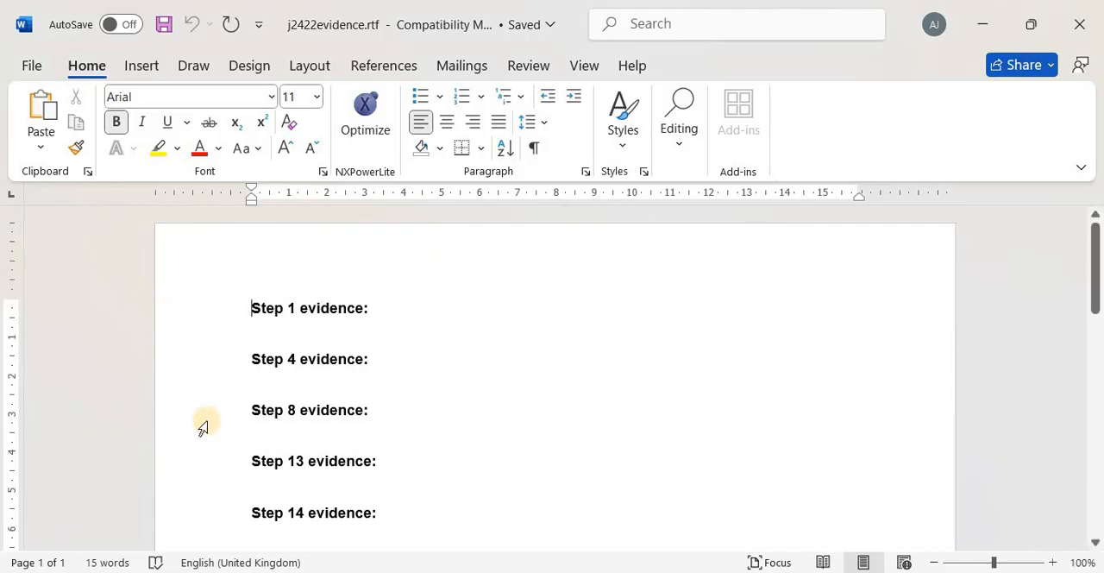
scroll(229, 454, "down", 10)
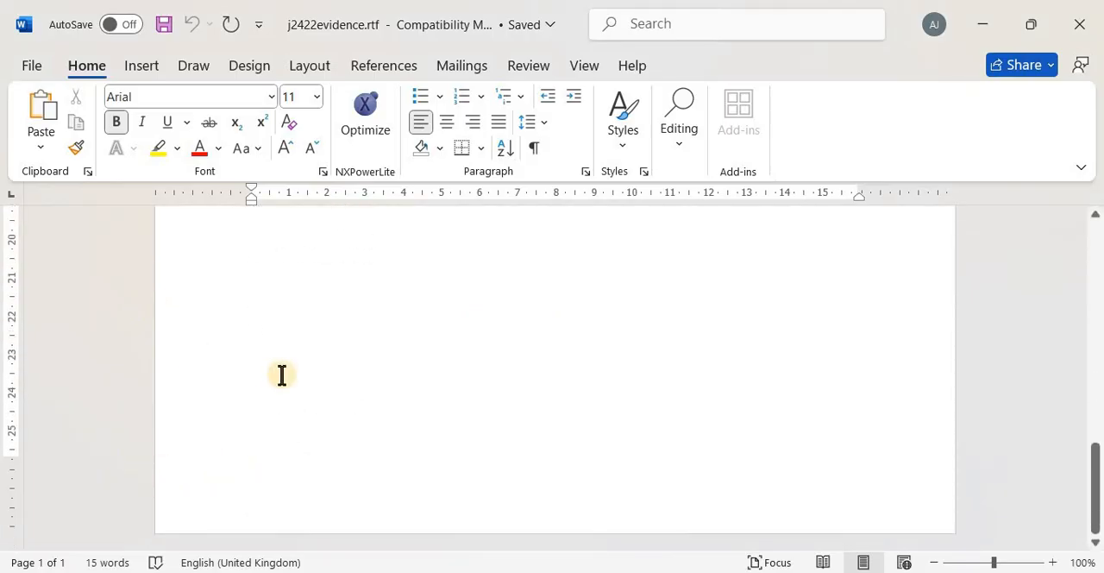
scroll(281, 374, "up", 12)
scroll(310, 257, "up", 2)
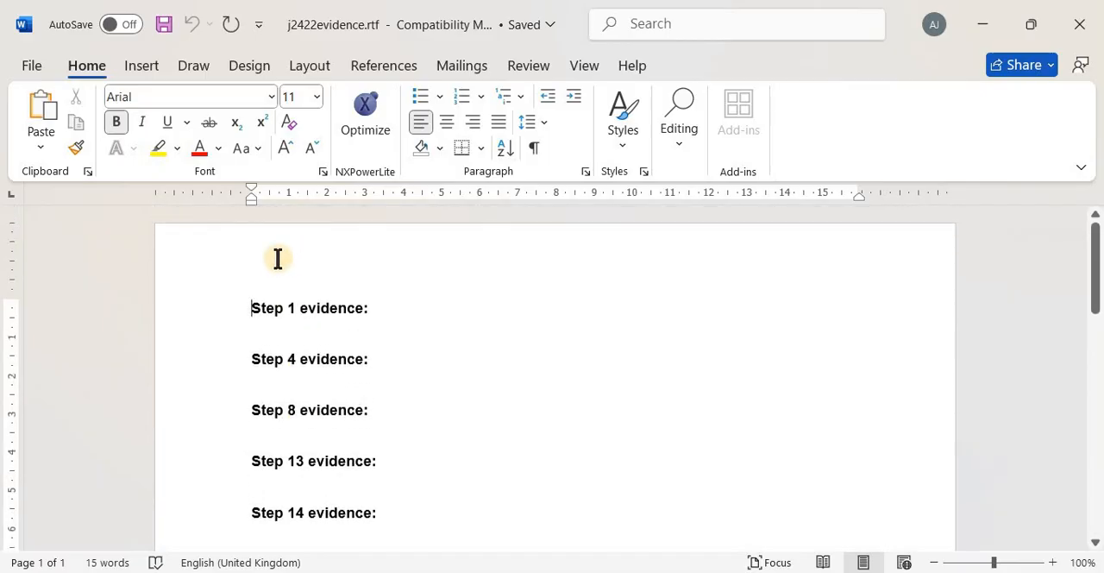
left_click(278, 258)
double_click(278, 258)
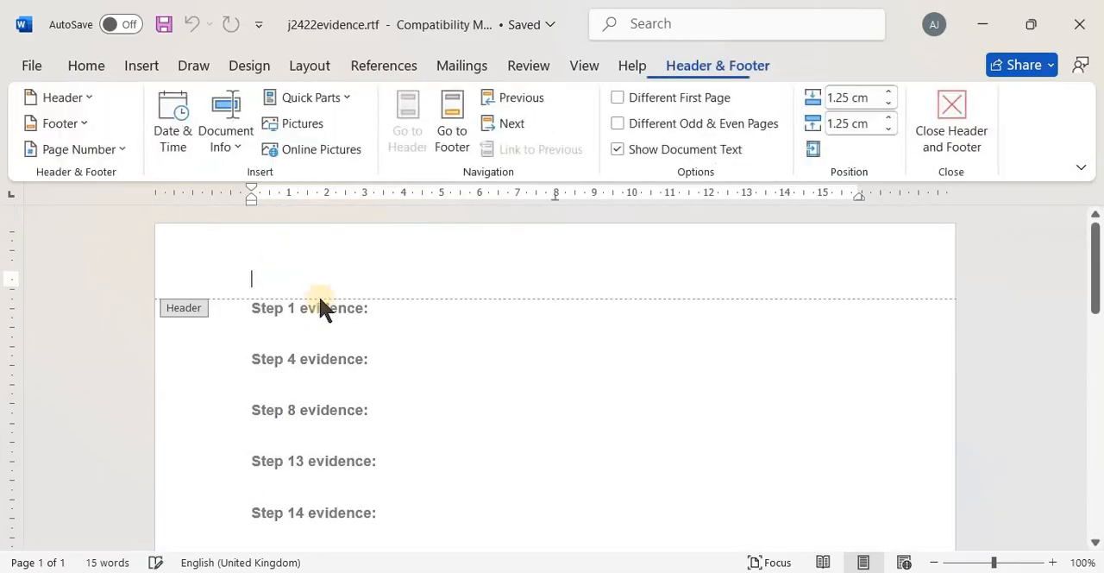
double_click(454, 439)
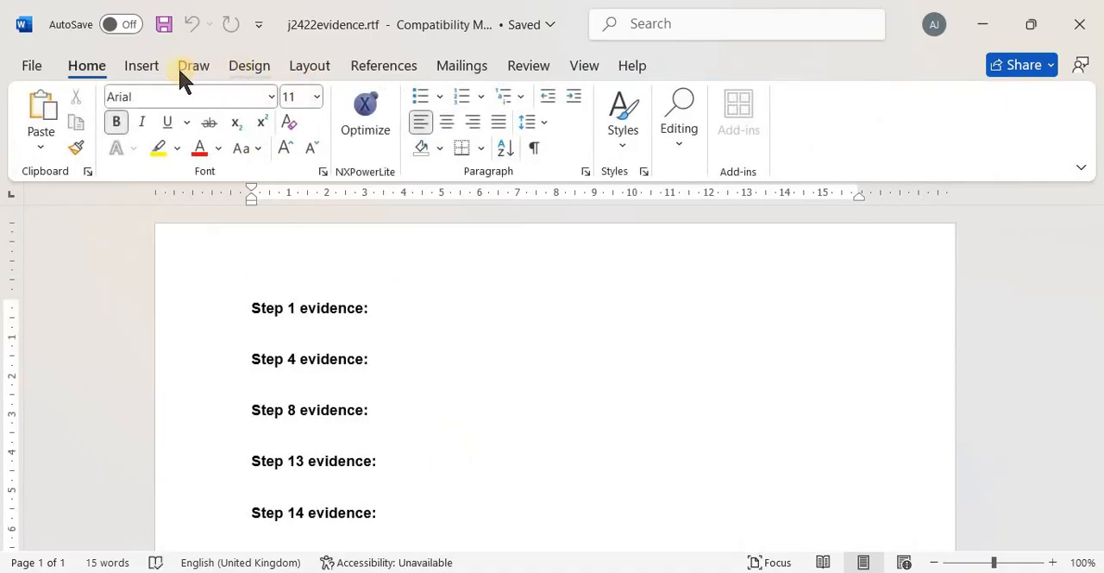
Add a right-aligned page header with the candidate's name, centre number and candidate number, and return to the body text
left_click(140, 69)
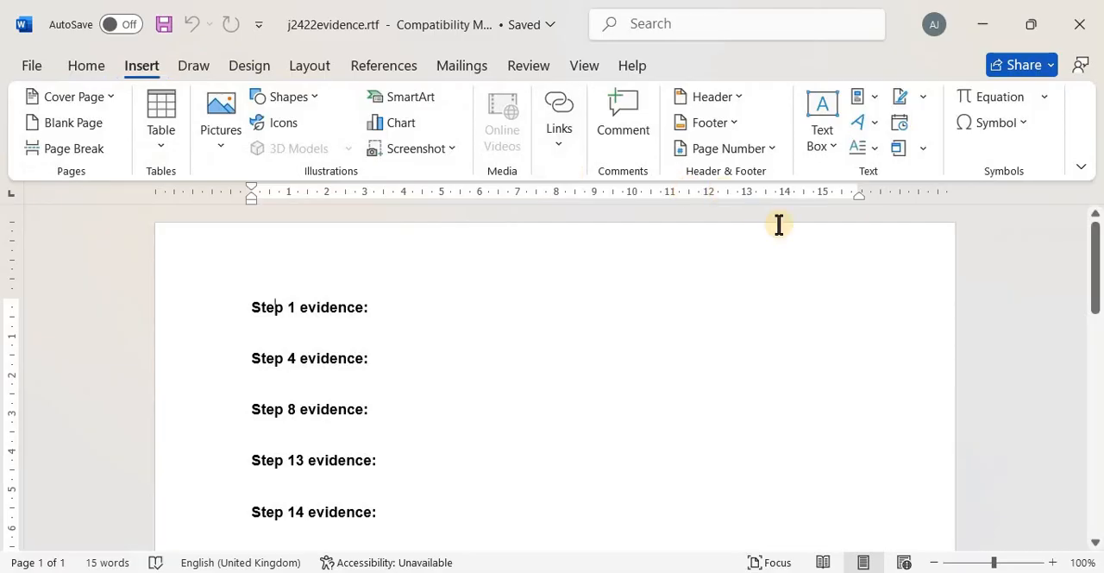
left_click(728, 91)
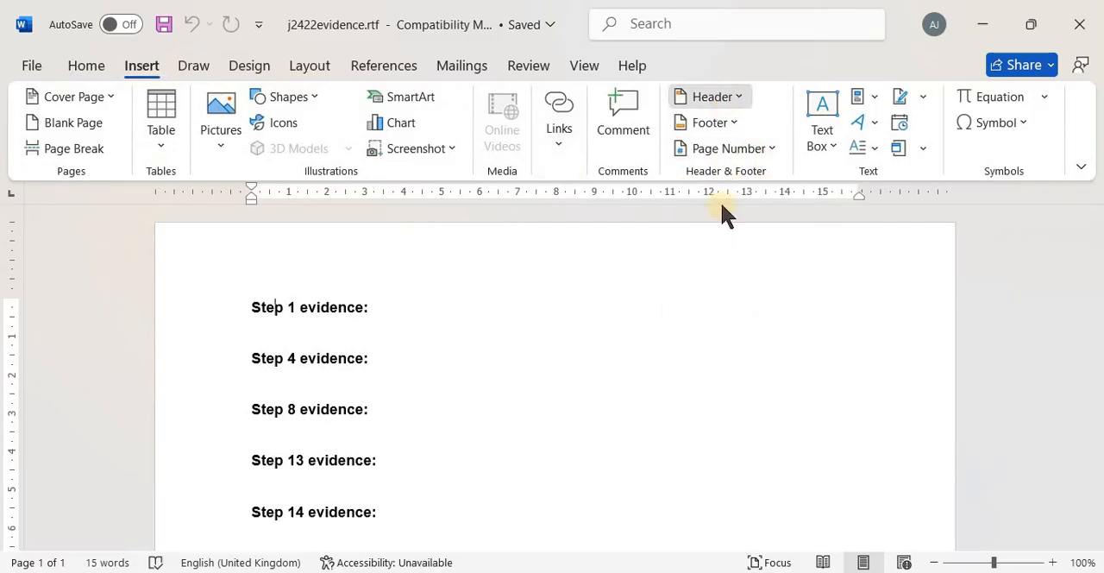
left_click(678, 245)
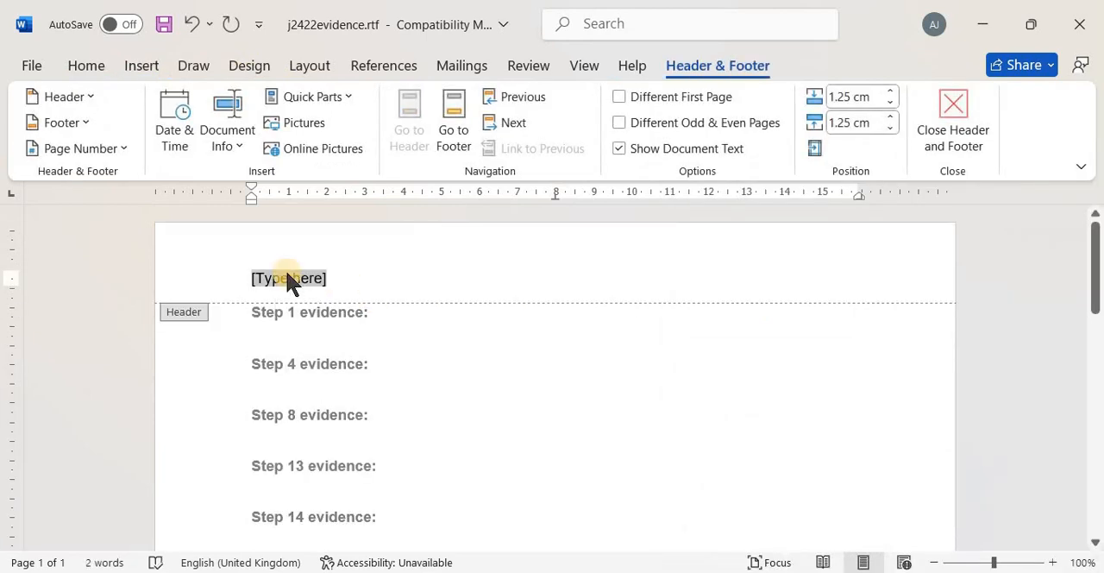
type("JOHN")
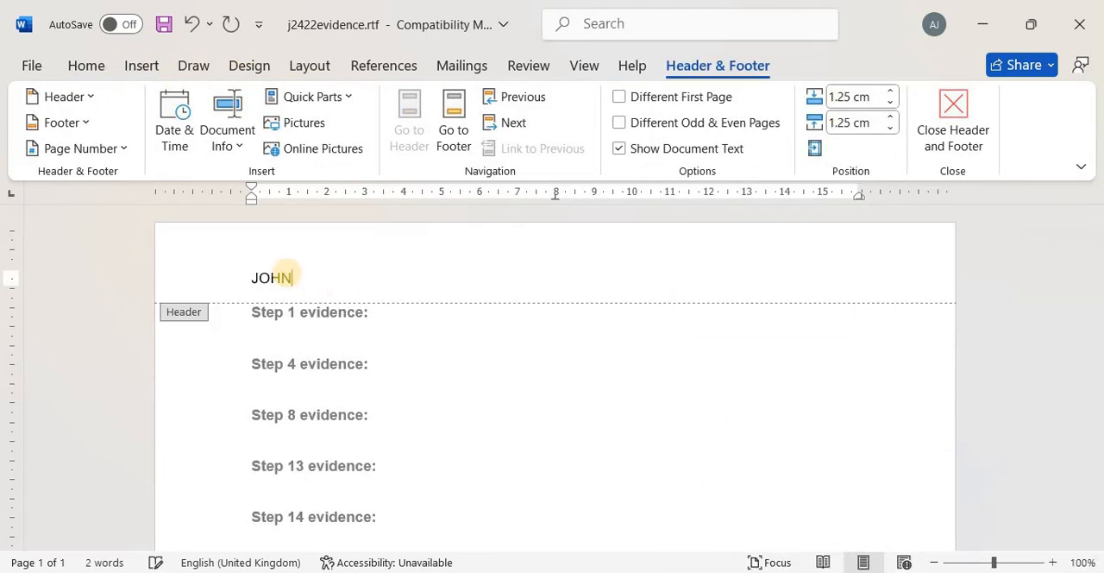
type(" NG123")
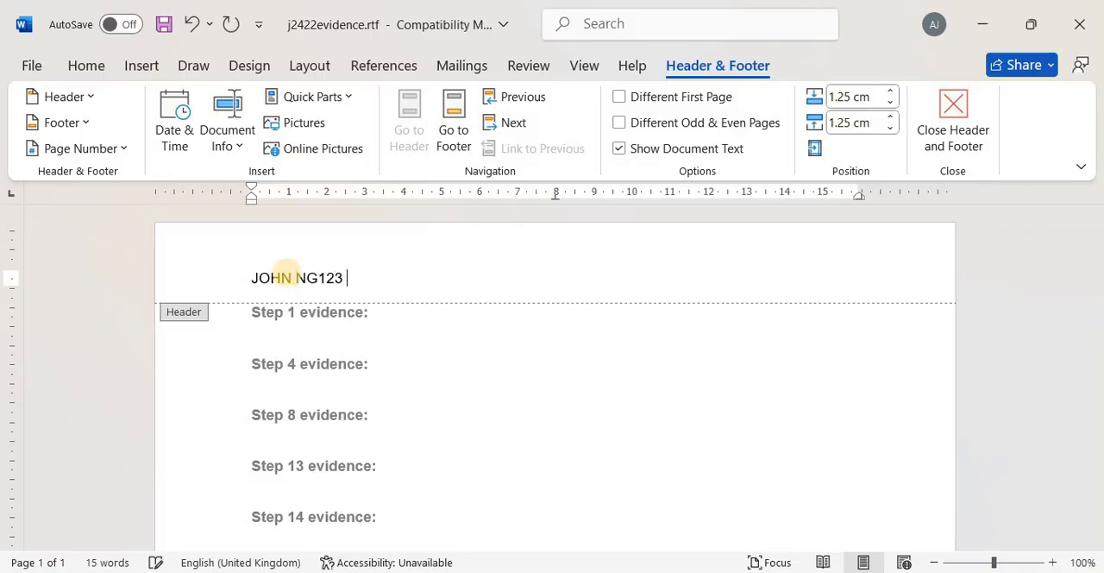
type(" 0001")
key("ctrl+r")
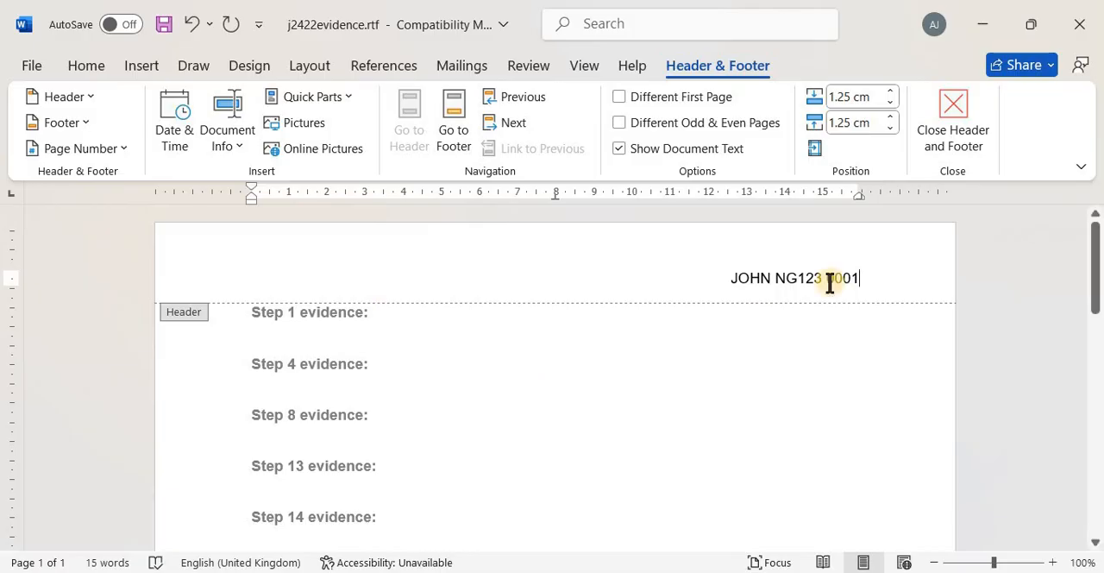
left_click(953, 113)
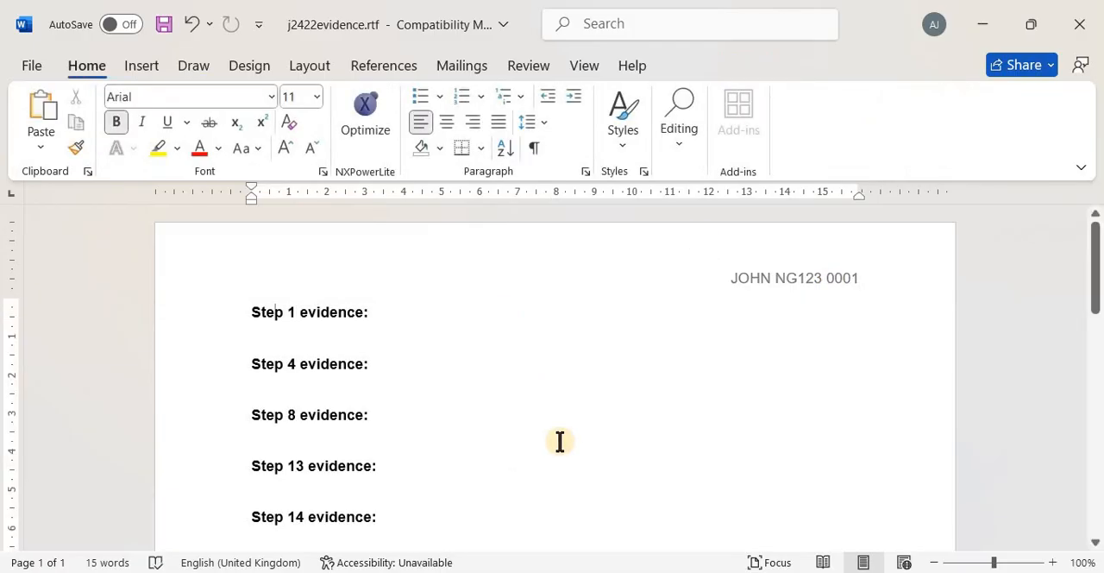
Save the document in Rich Text Format in the 0417_s24_sf_22 folder, named EVIDENCE followed by the candidate number
key("alt")
key("alt")
left_click(33, 62)
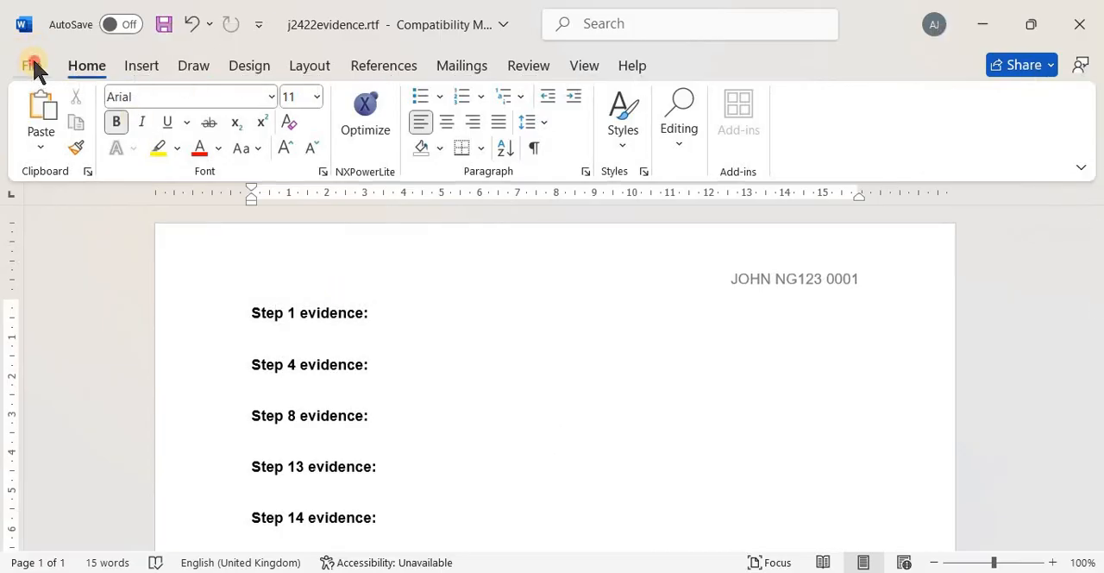
left_click(86, 333)
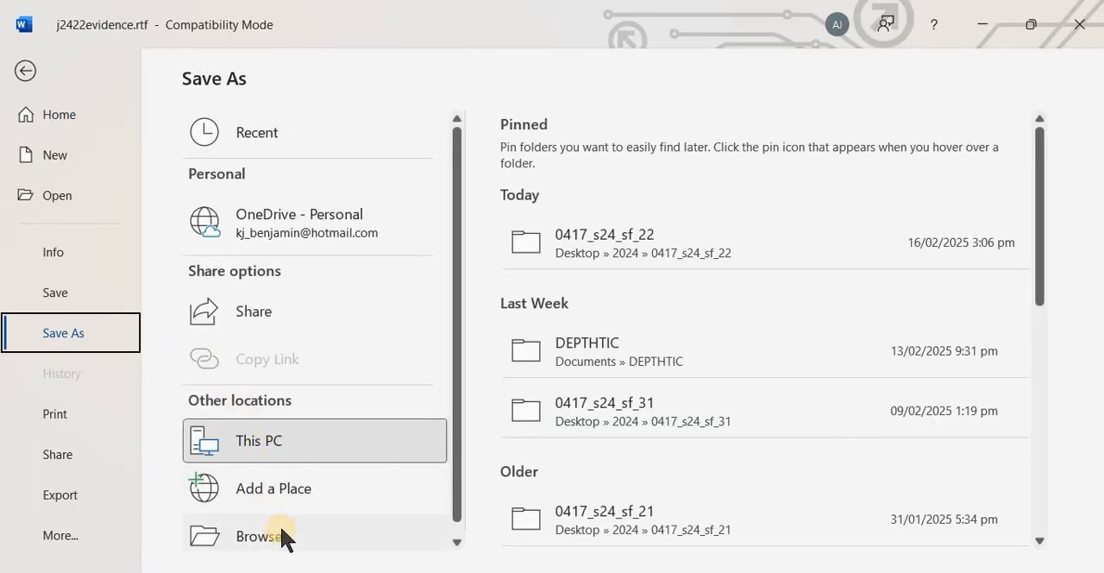
left_click(285, 533)
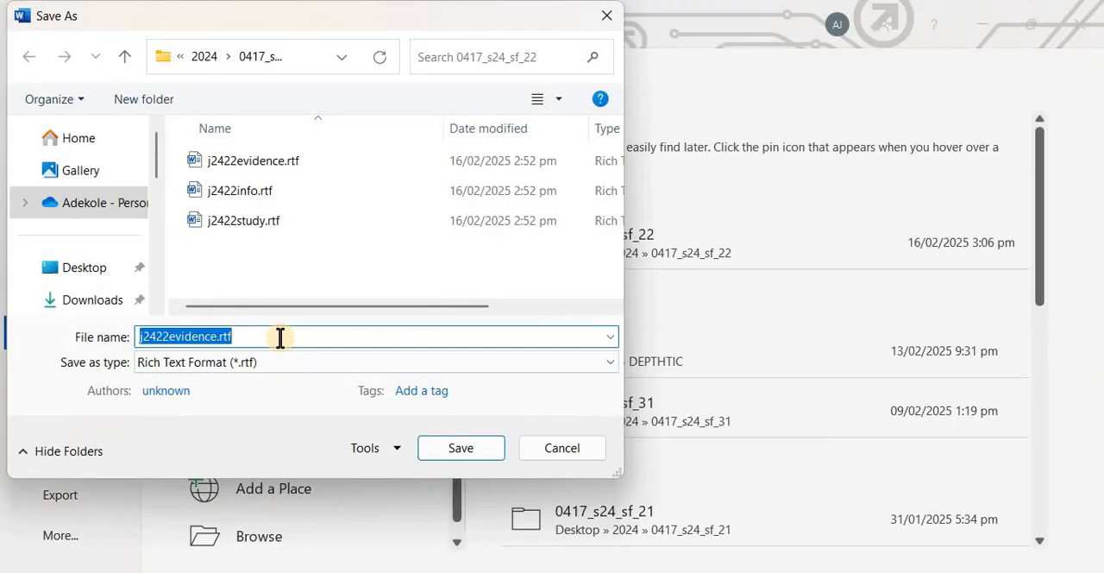
type("EVIDENCE9999")
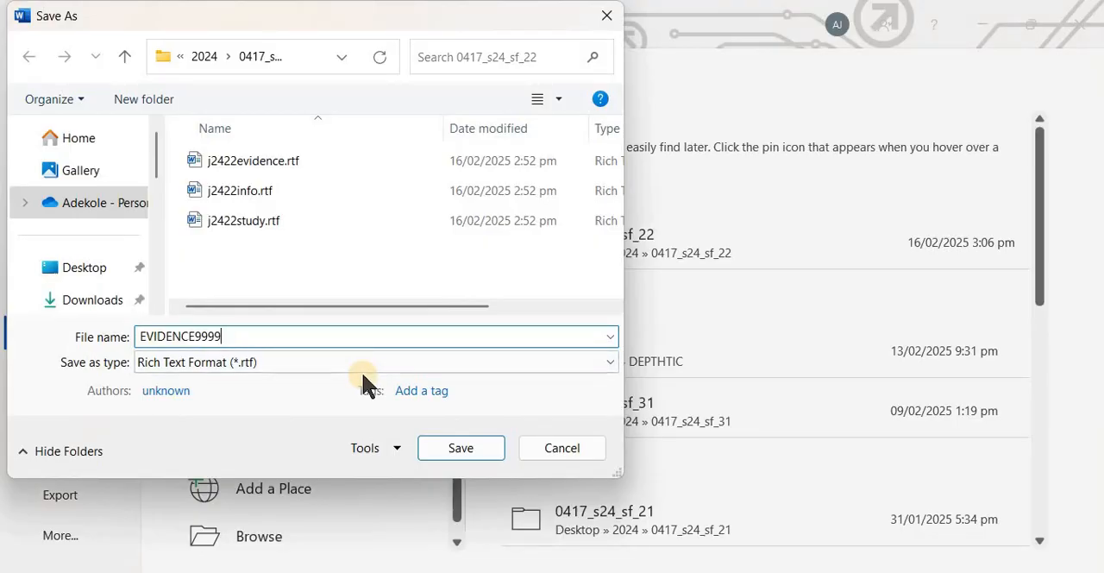
key("BackSpace")
key("BackSpace")
key("BackSpace")
key("BackSpace")
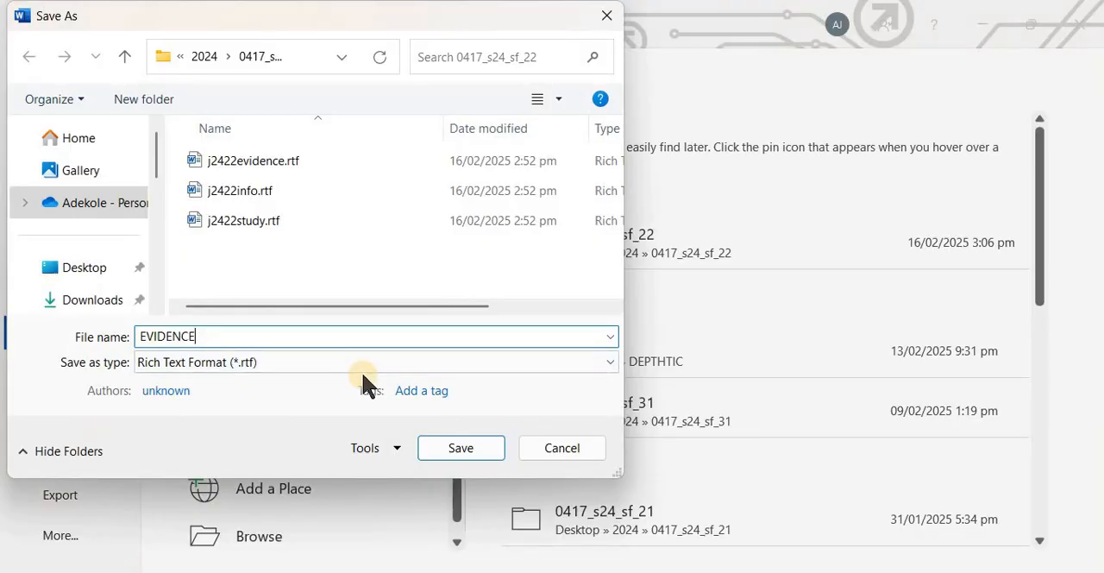
type("0001")
left_click(477, 440)
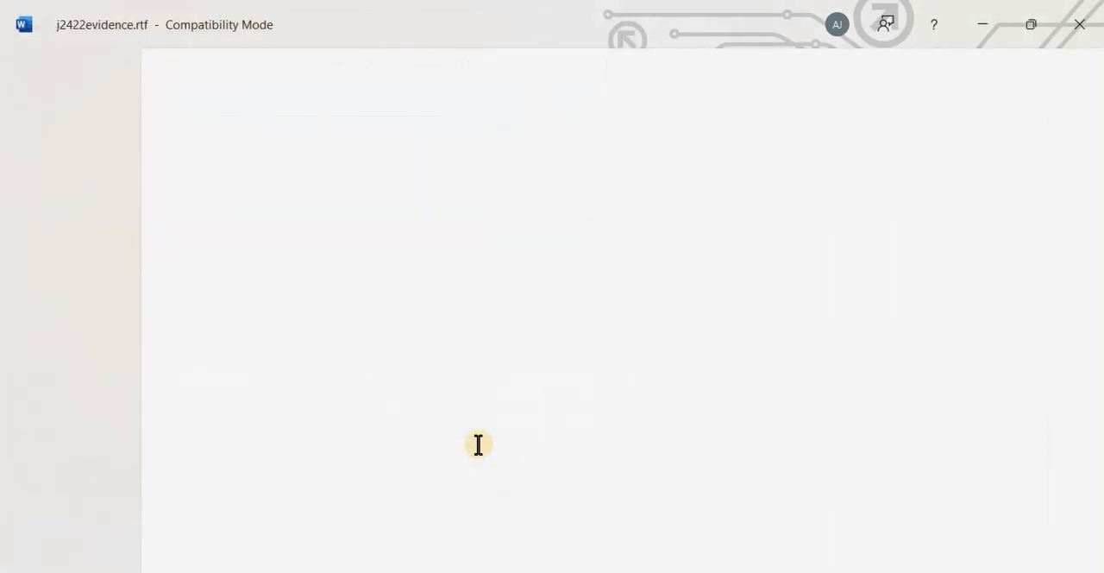
Switch to the question paper and read Task 2 step 1 on opening j2422info.rtf, saving it and evidencing the file type
key("alt+Tab")
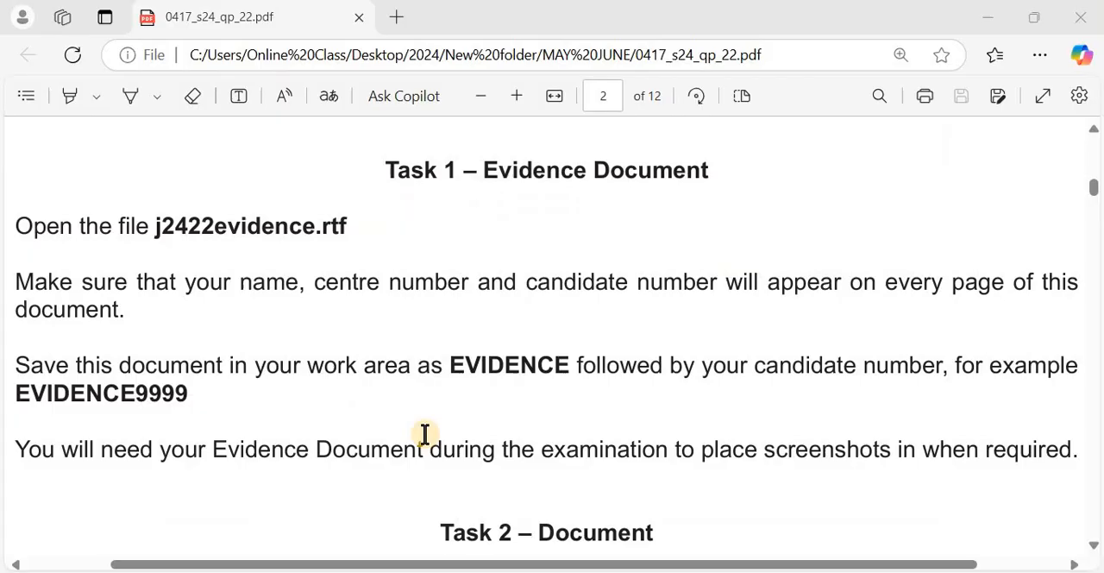
scroll(410, 434, "down", 5)
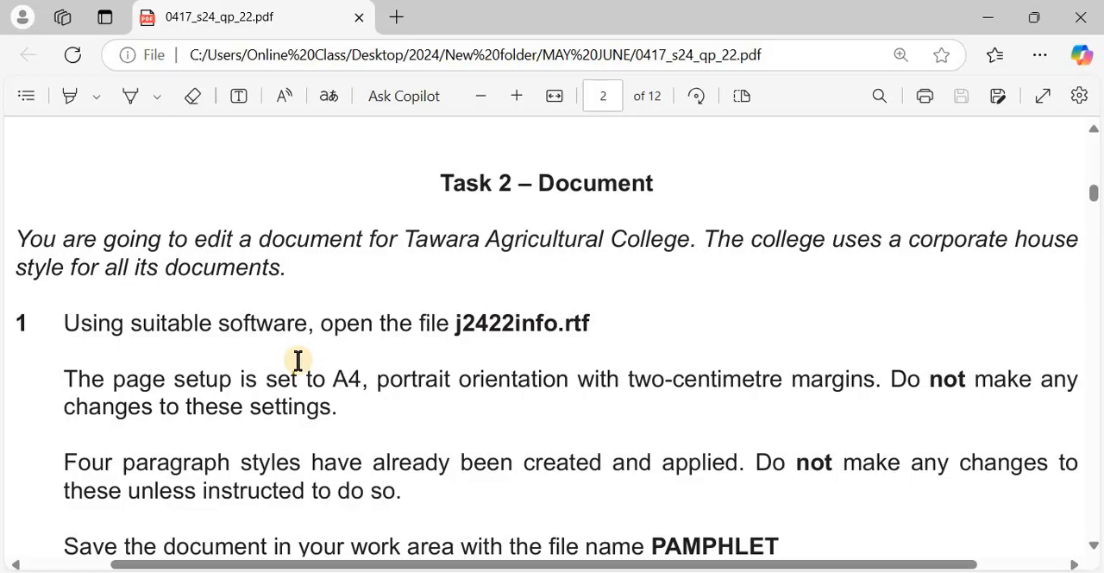
scroll(297, 361, "down", 3)
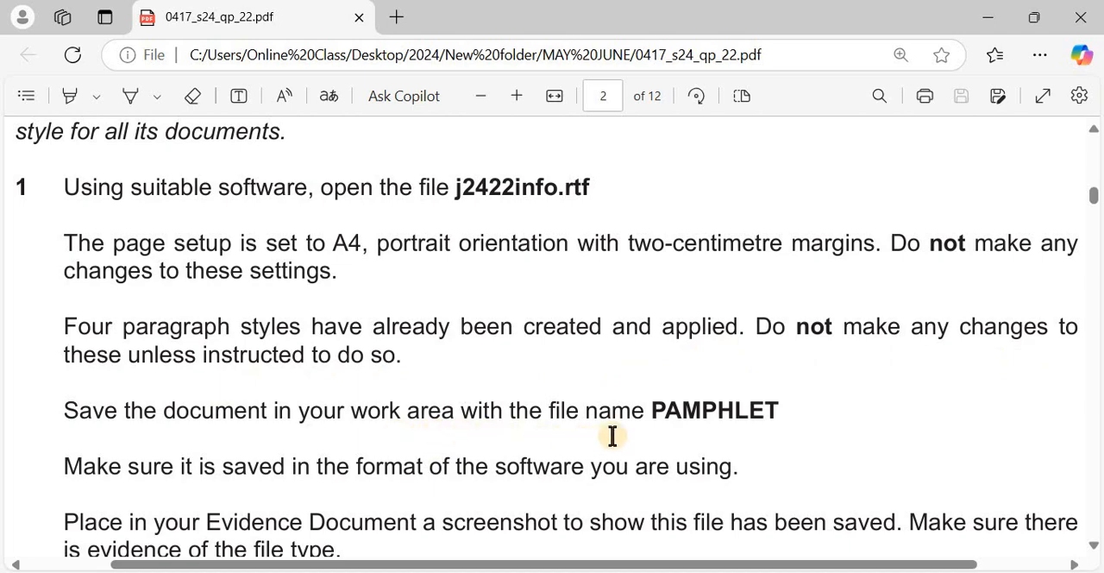
left_click_drag(654, 411, 779, 393)
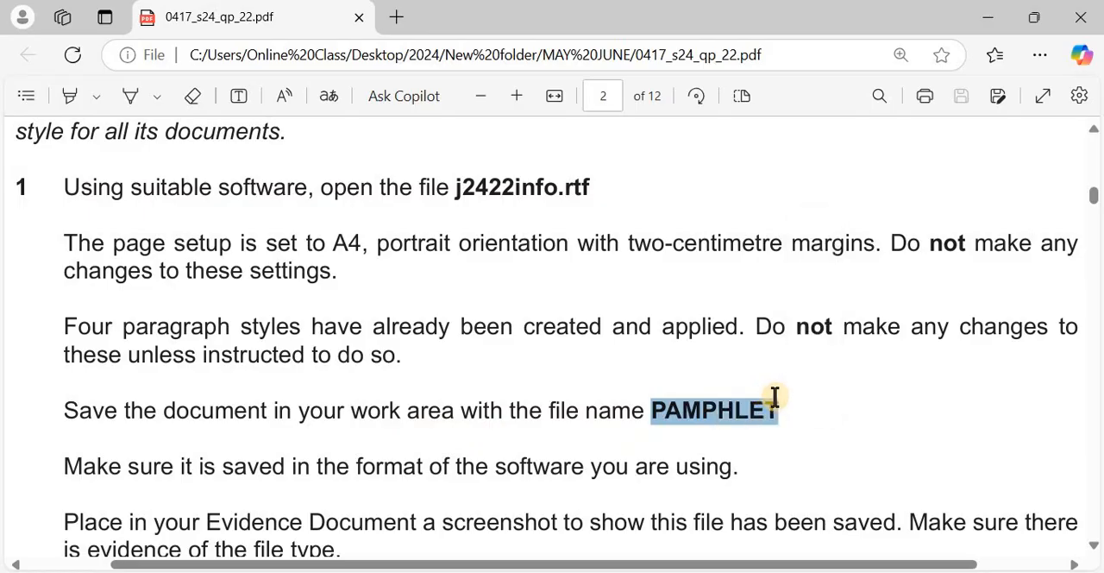
scroll(496, 414, "down", 1)
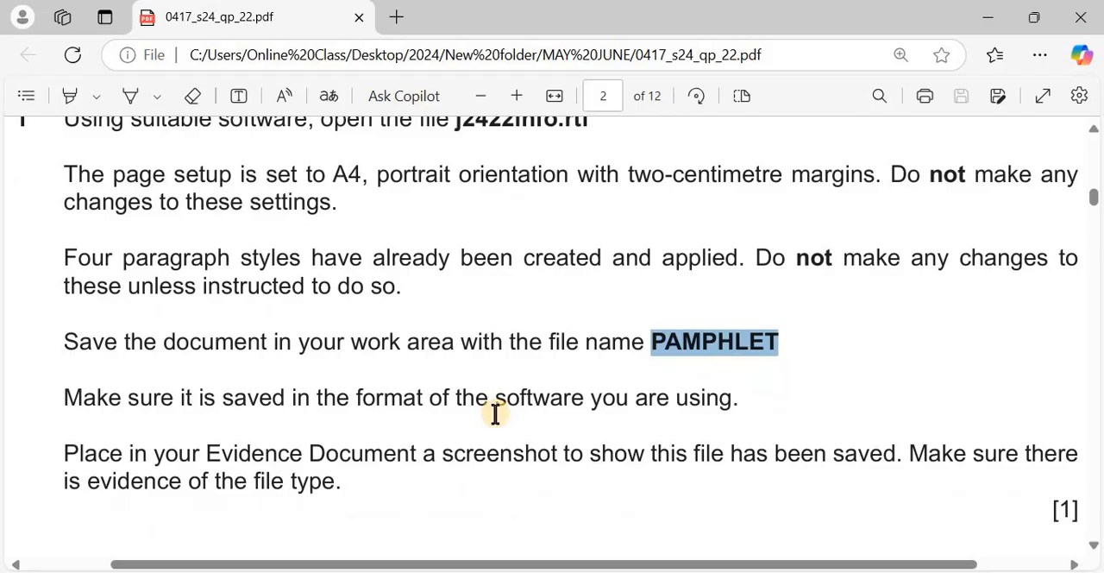
left_click(444, 428)
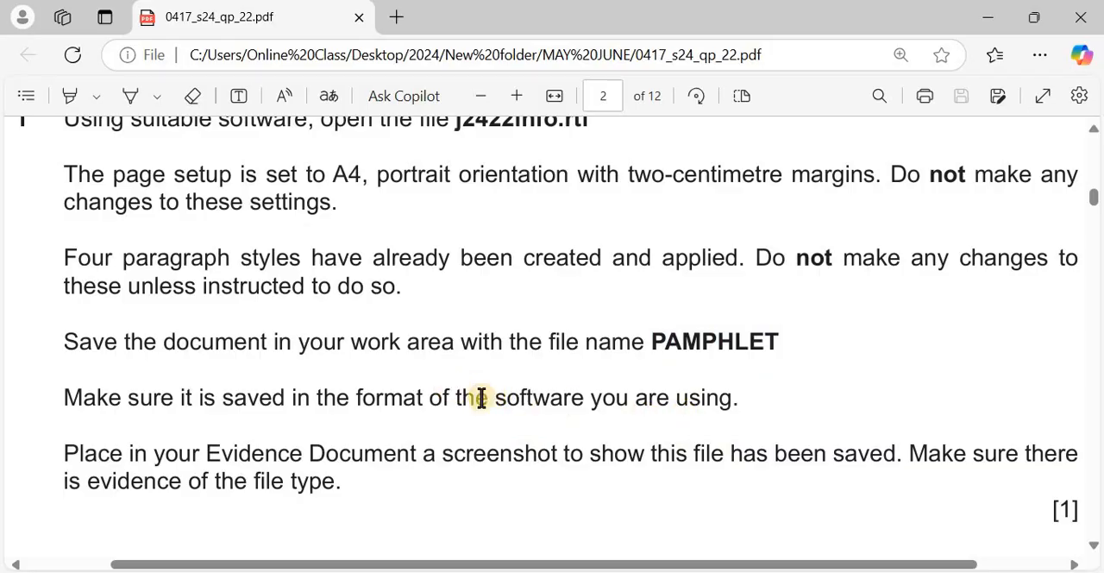
scroll(440, 422, "down", 1)
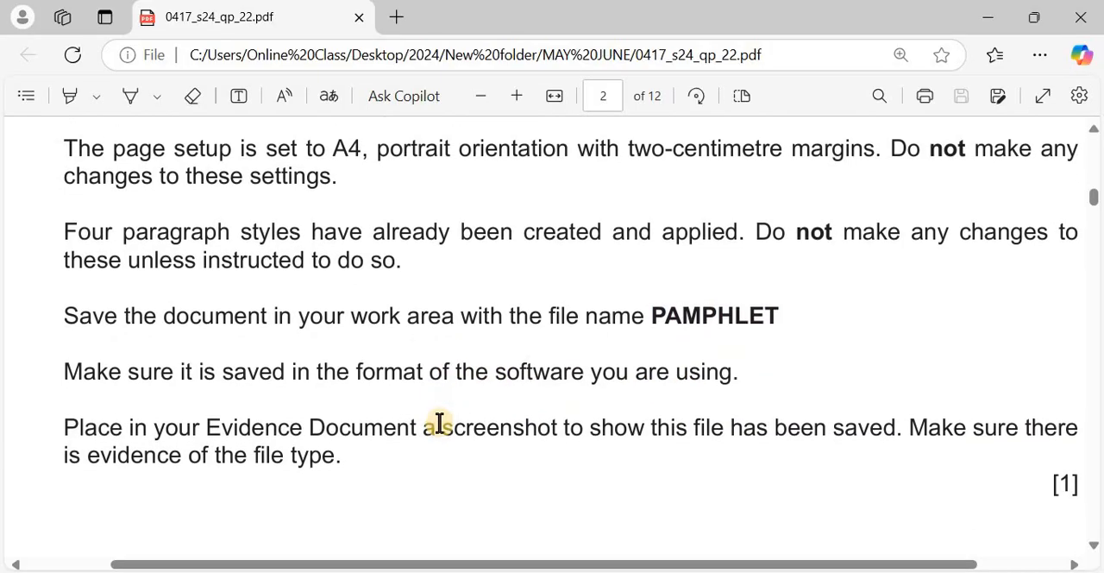
Finish reading Task 2 step 1, switch to the 0417_s24_sf_22 folder, and open j2422info.rtf in a maximised window
scroll(440, 423, "down", 1)
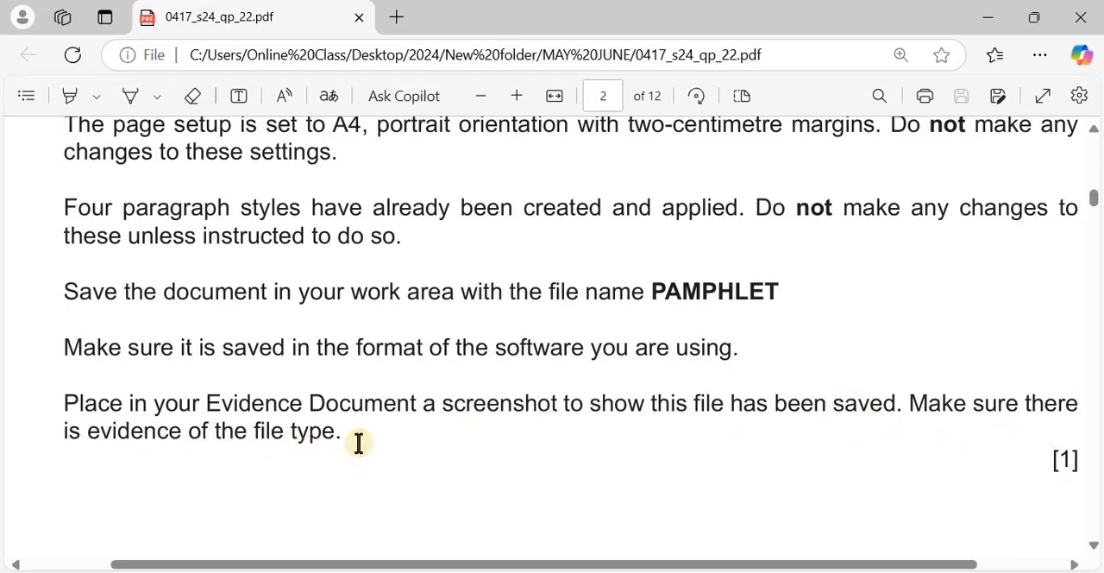
scroll(466, 424, "up", 1)
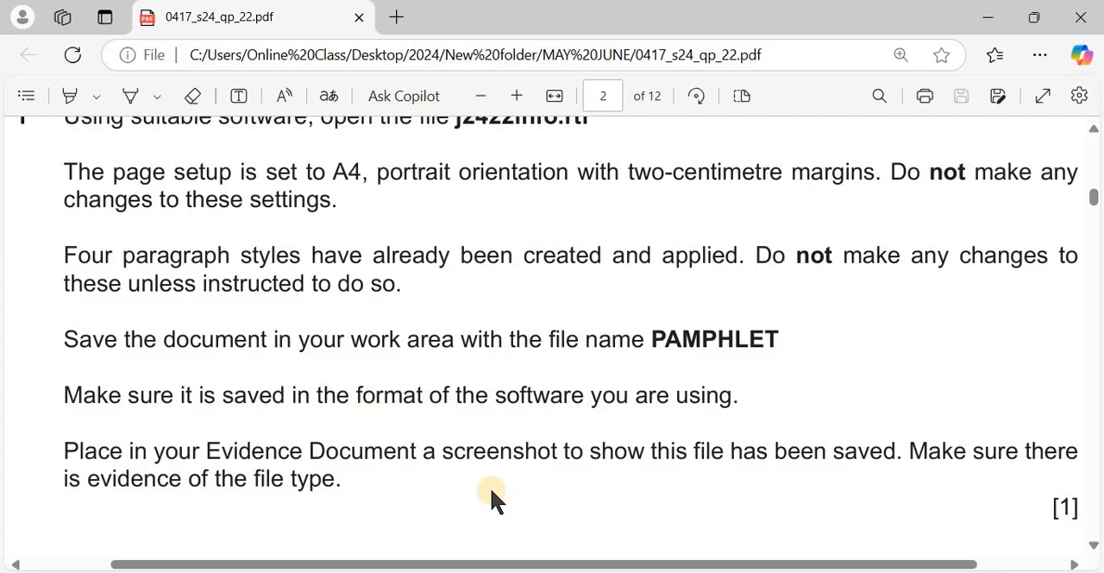
scroll(491, 491, "up", 1)
key("alt+Tab")
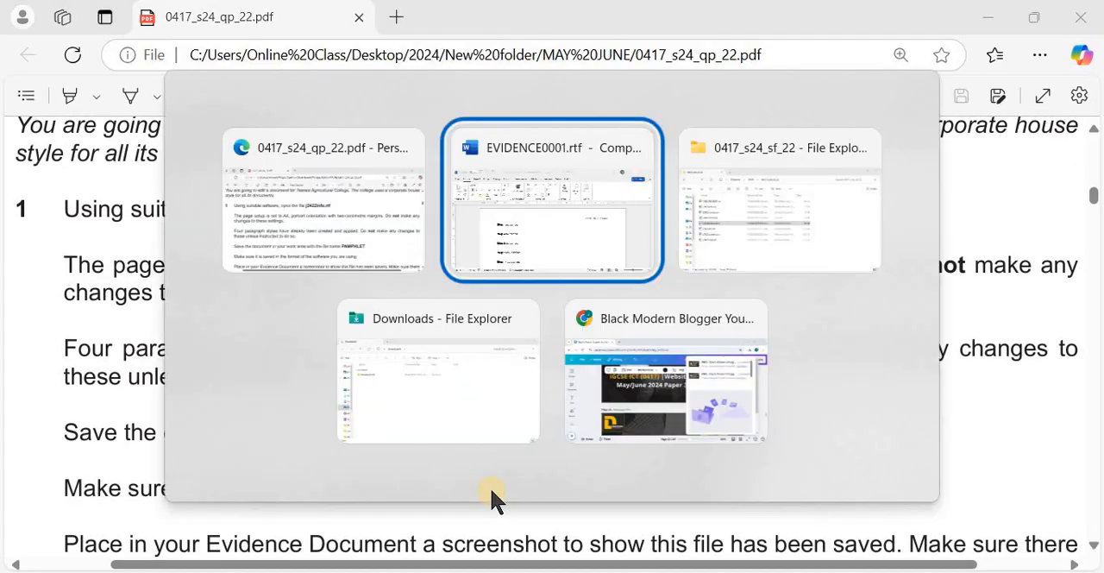
key("alt+Tab")
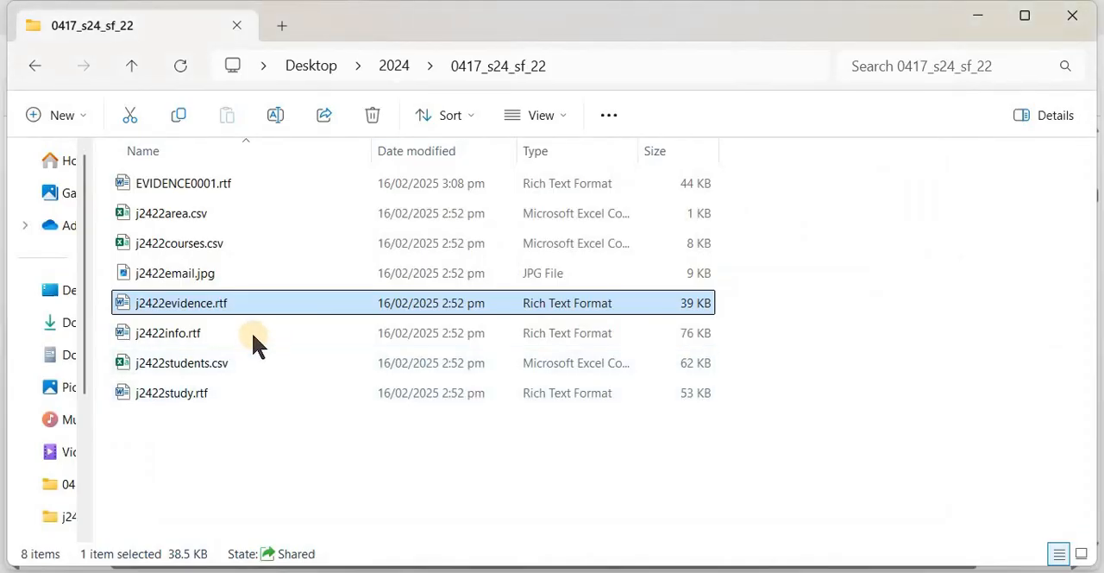
left_click(253, 339)
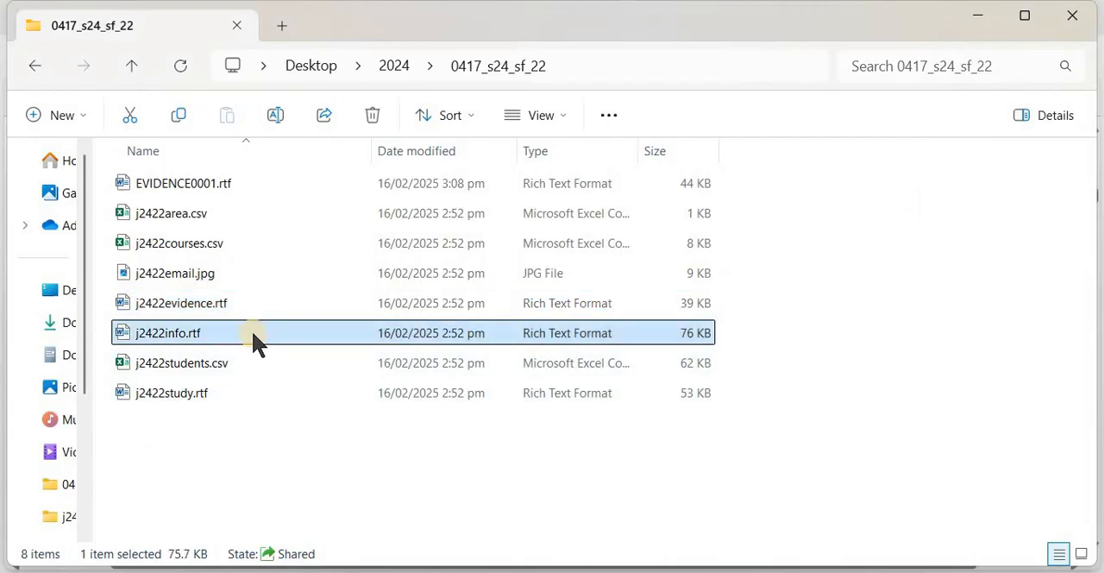
double_click(250, 337)
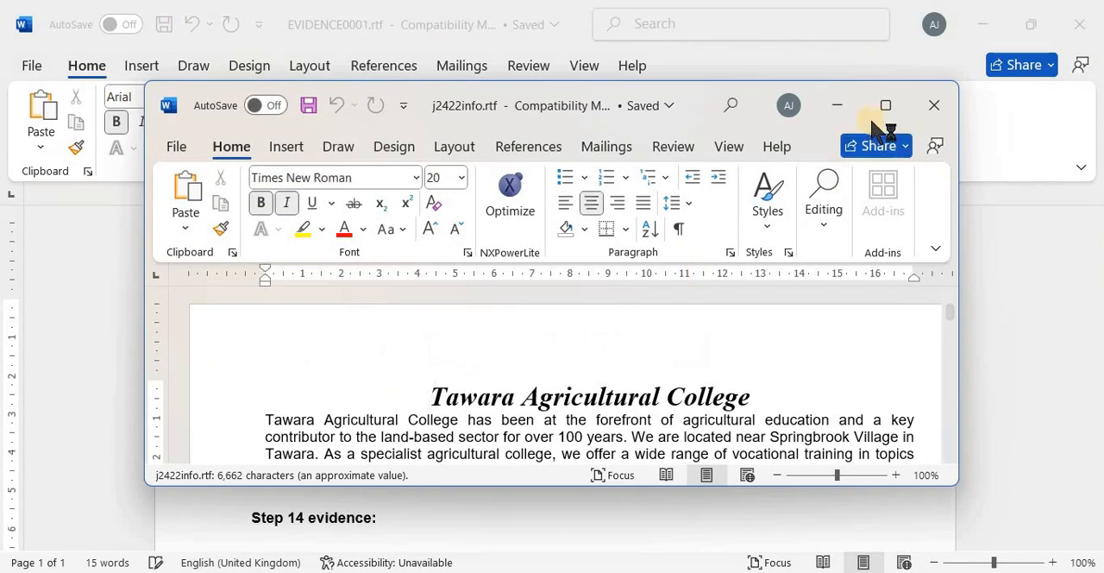
left_click(884, 107)
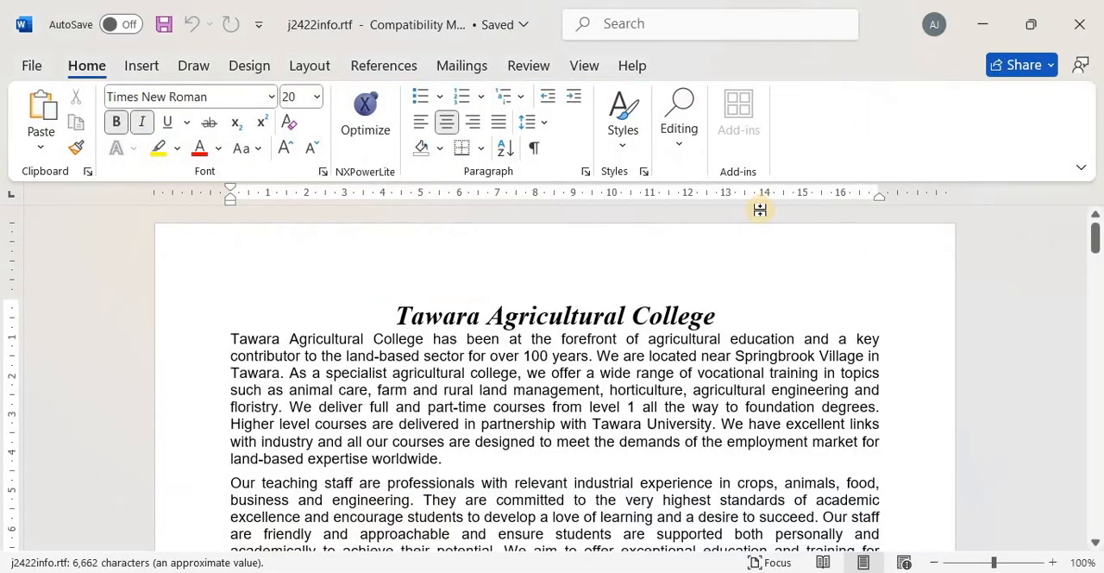
Skim the document and check its paper size, orientation and margins in Page Setup, leaving the settings unchanged
scroll(759, 209, "down", 15)
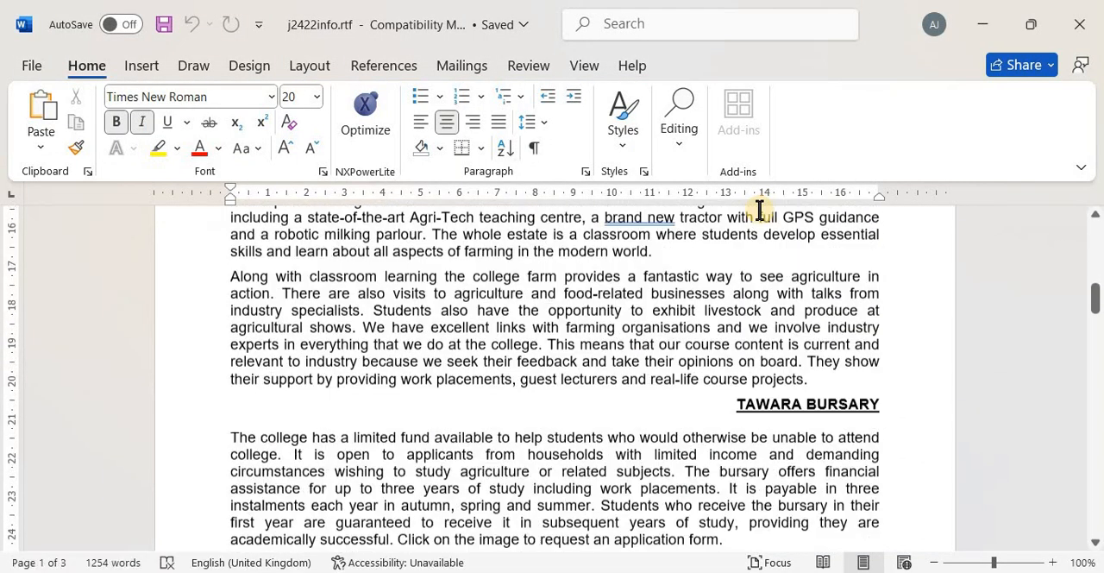
scroll(759, 210, "down", 20)
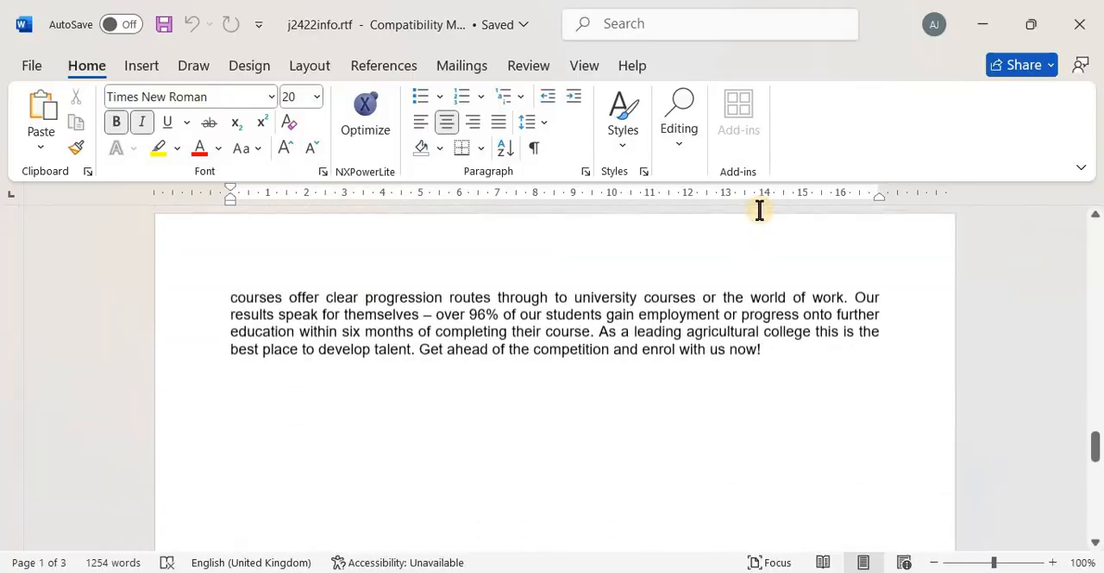
scroll(759, 210, "up", 20)
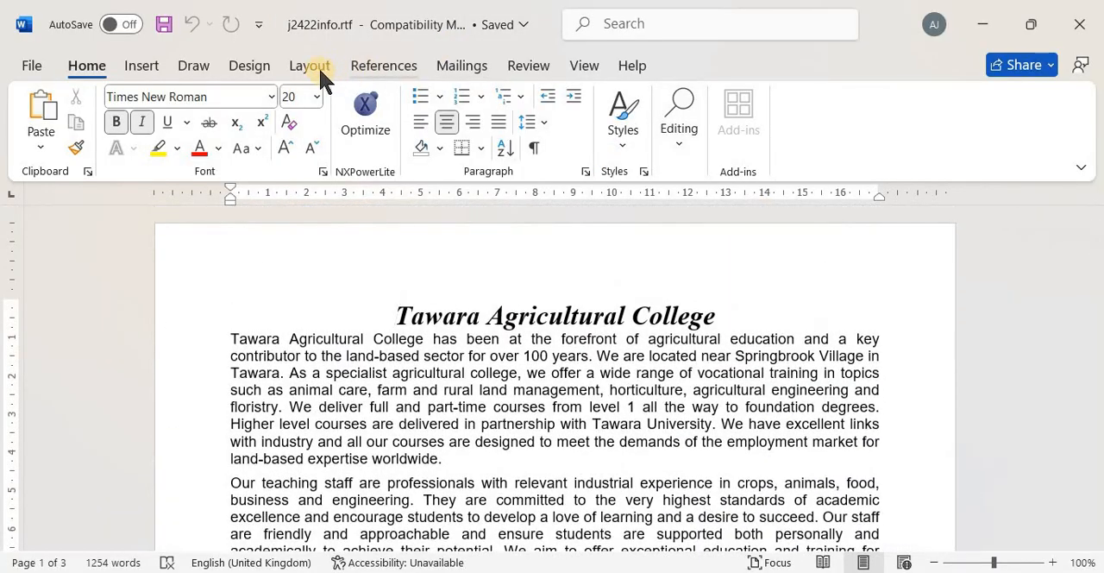
left_click(309, 66)
left_click(155, 120)
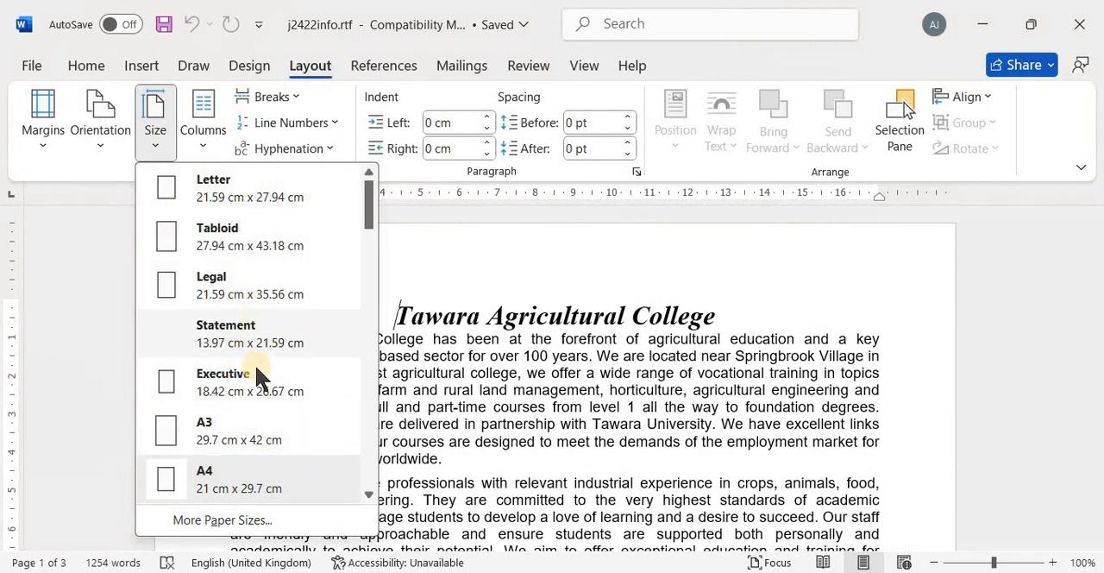
left_click(583, 360)
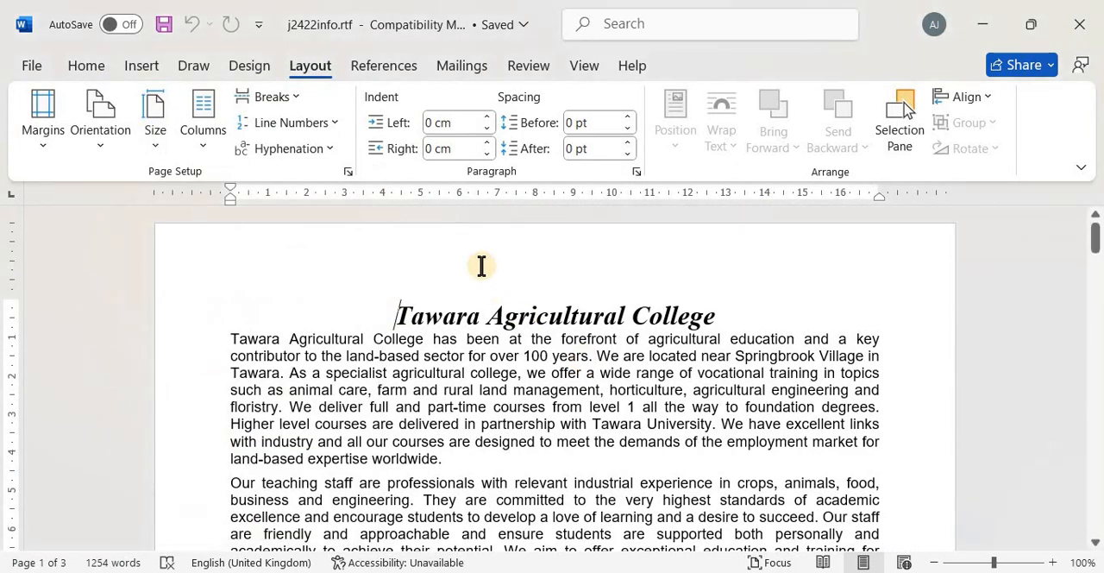
left_click(347, 170)
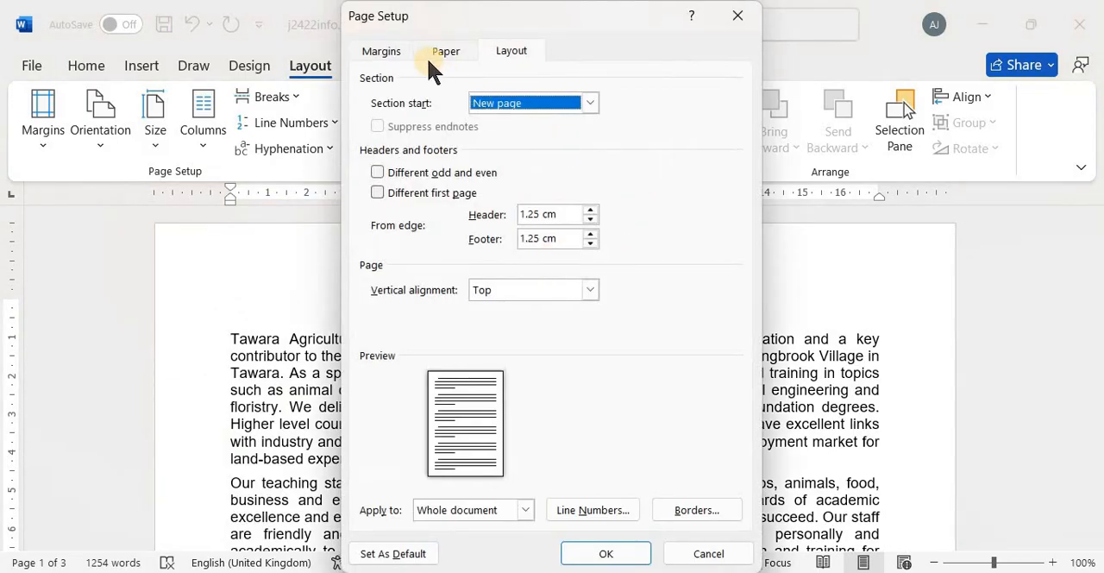
left_click(442, 51)
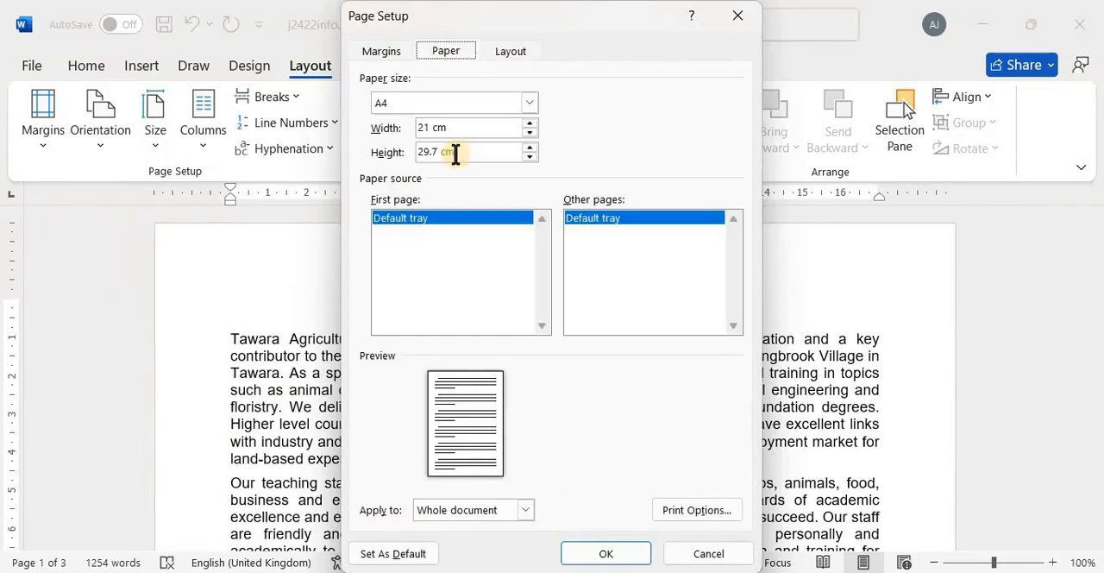
left_click(380, 52)
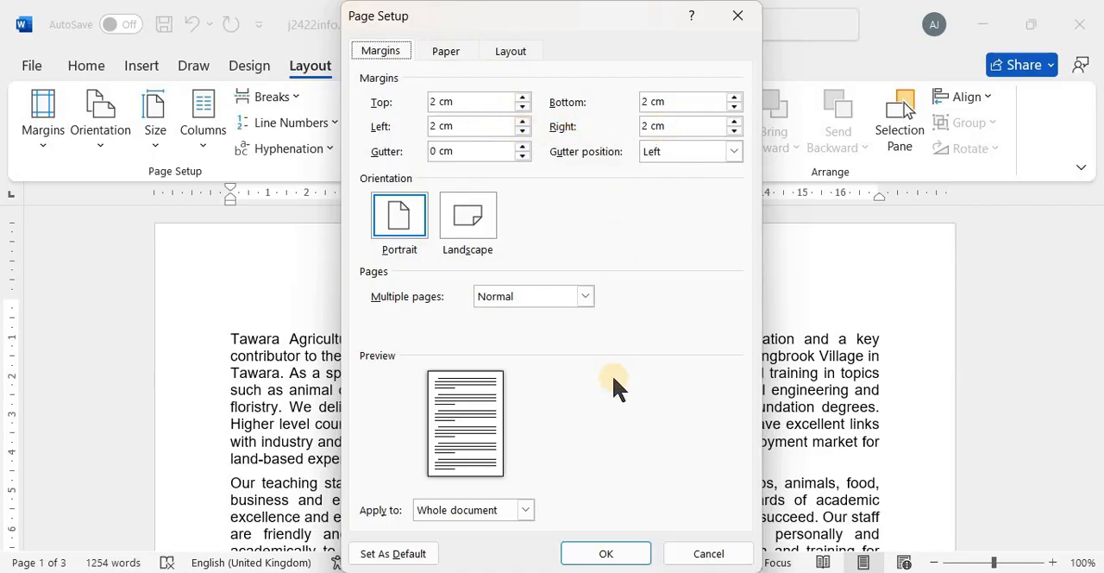
left_click(701, 552)
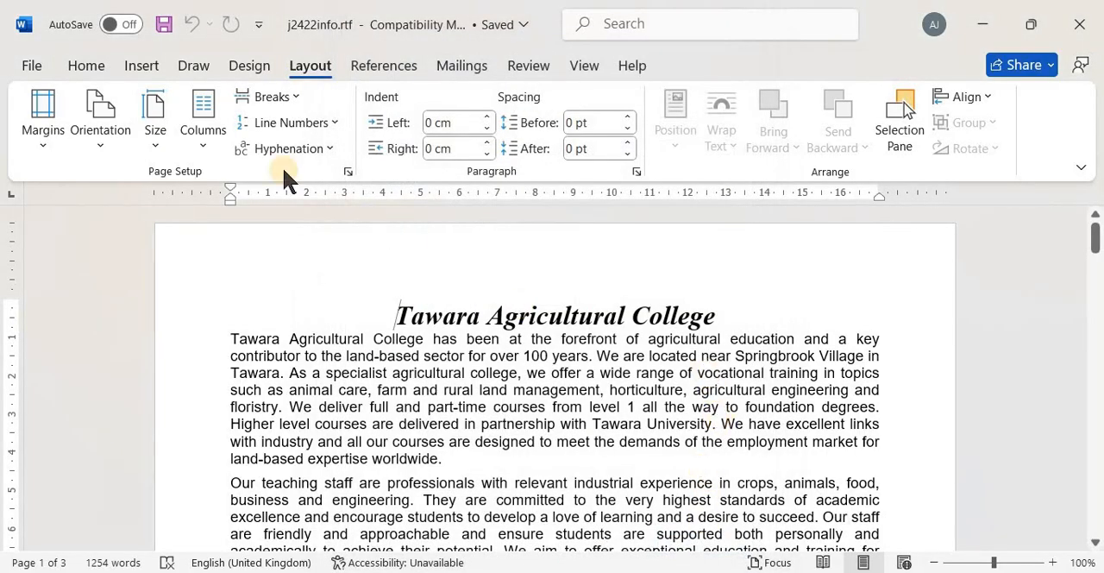
Check which paragraph styles have been created in the document, without applying any
left_click(86, 65)
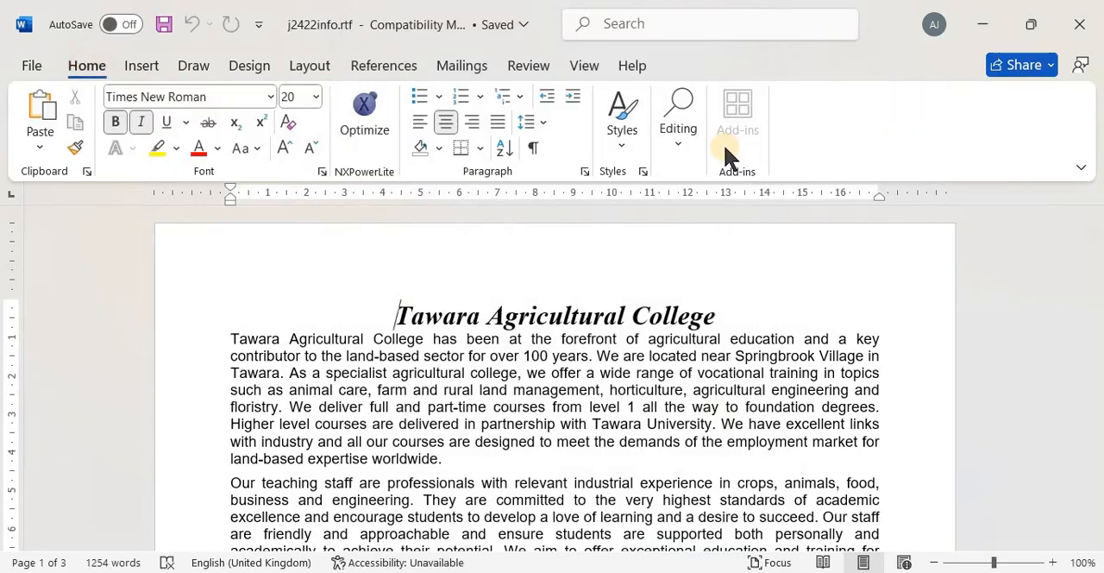
left_click(631, 142)
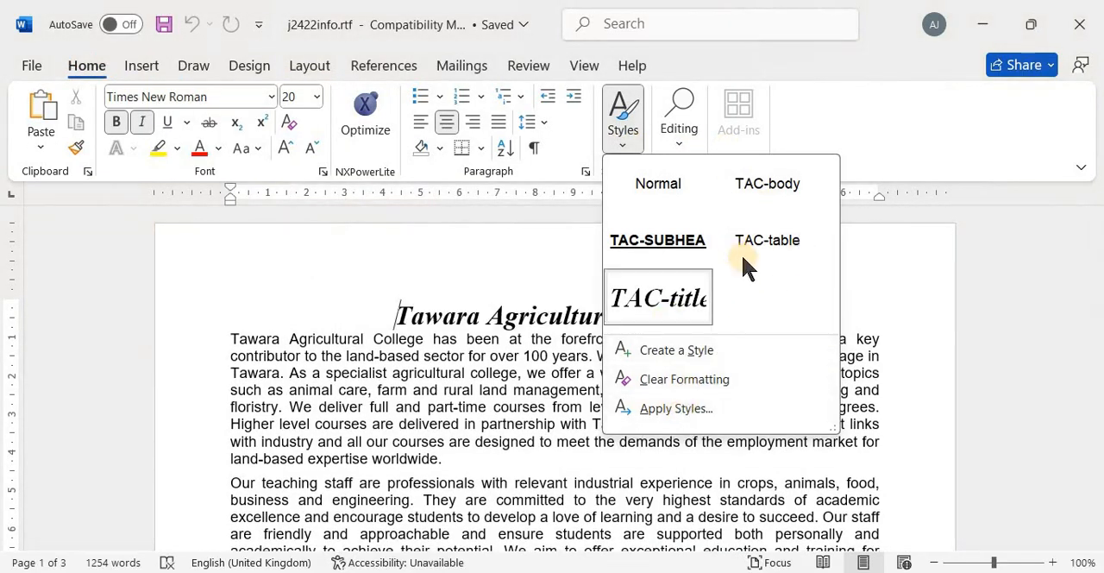
left_click(906, 311)
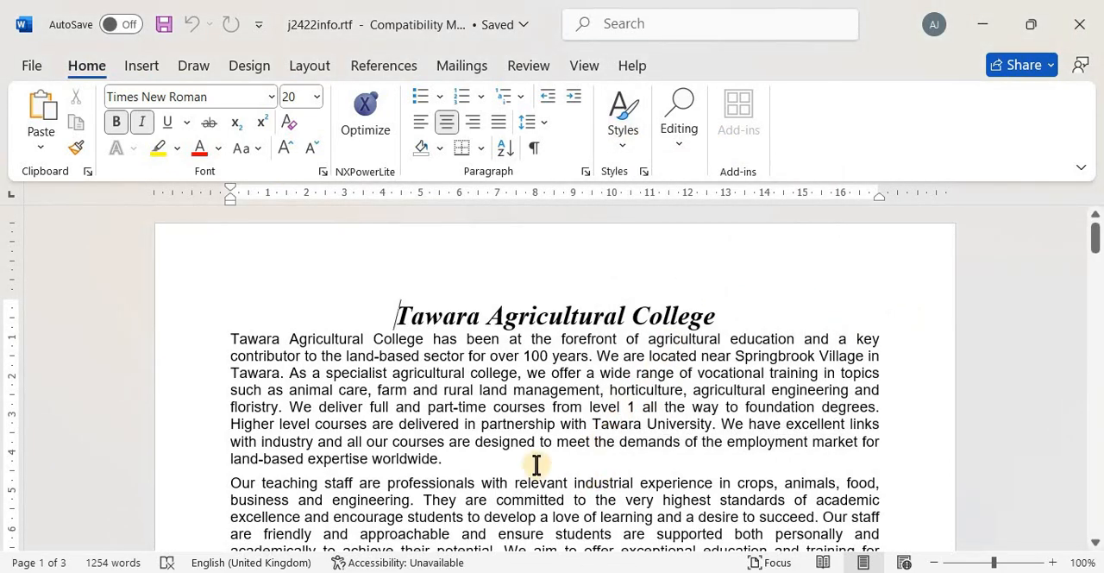
Save the document in the 0417_s24_sf_22 folder as PAMPHLET in Word Document (*.docx) format
left_click(33, 69)
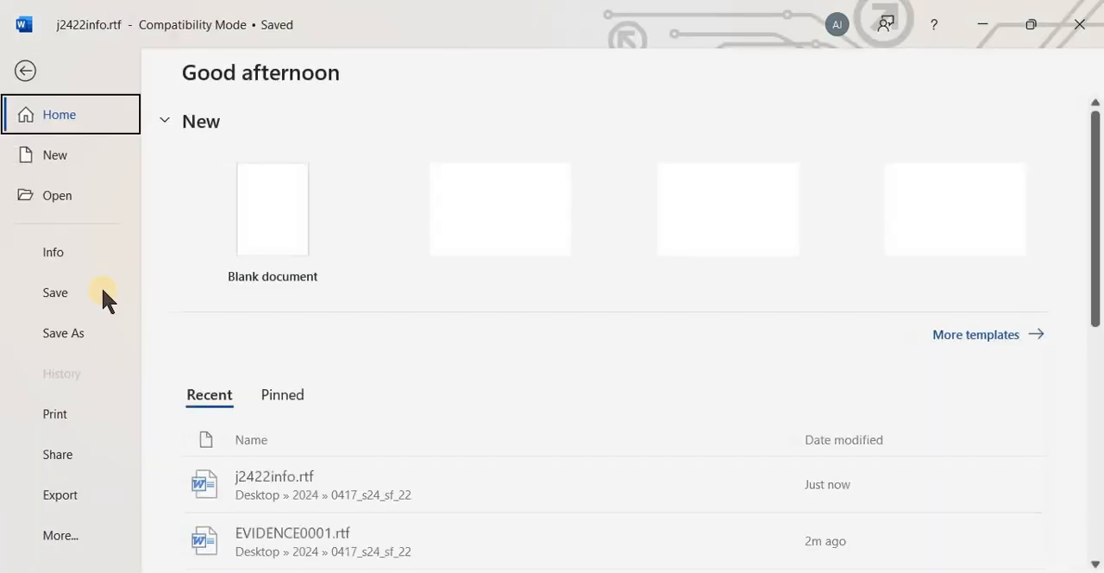
left_click(86, 334)
left_click(285, 534)
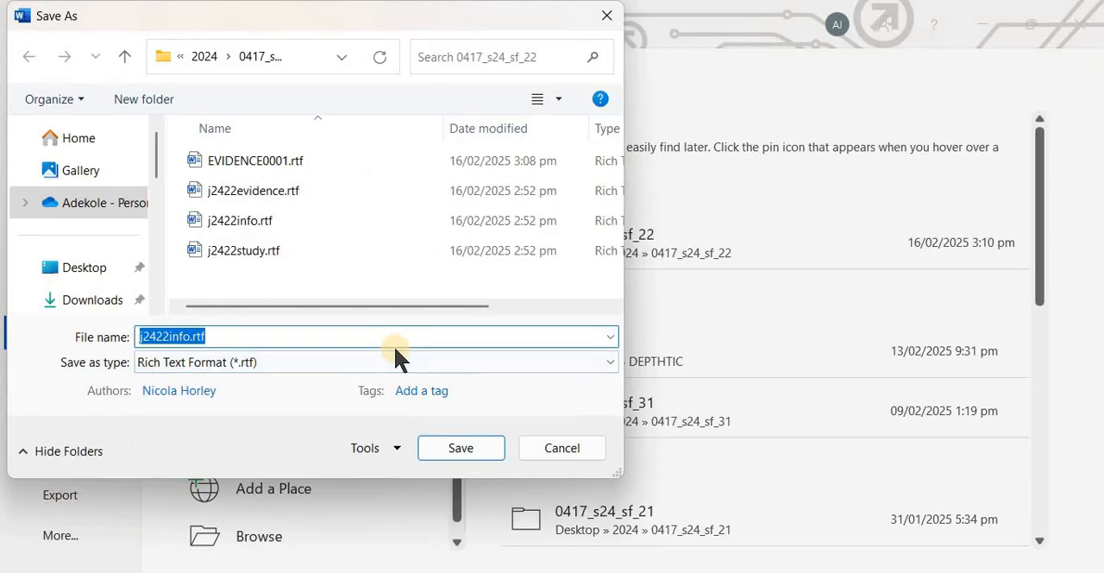
type("PAMPHLET")
left_click(323, 362)
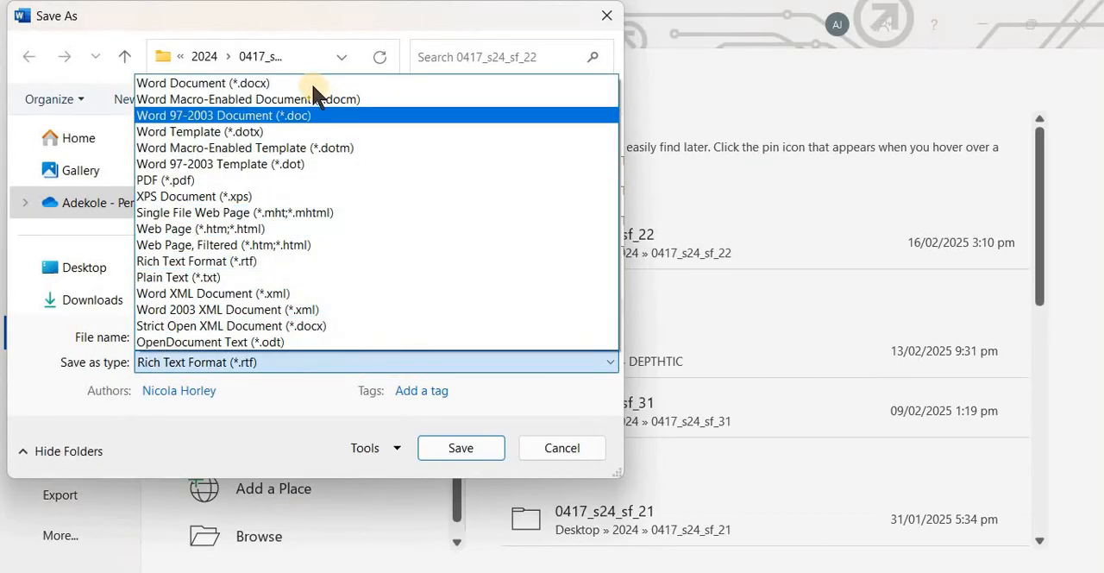
left_click(312, 82)
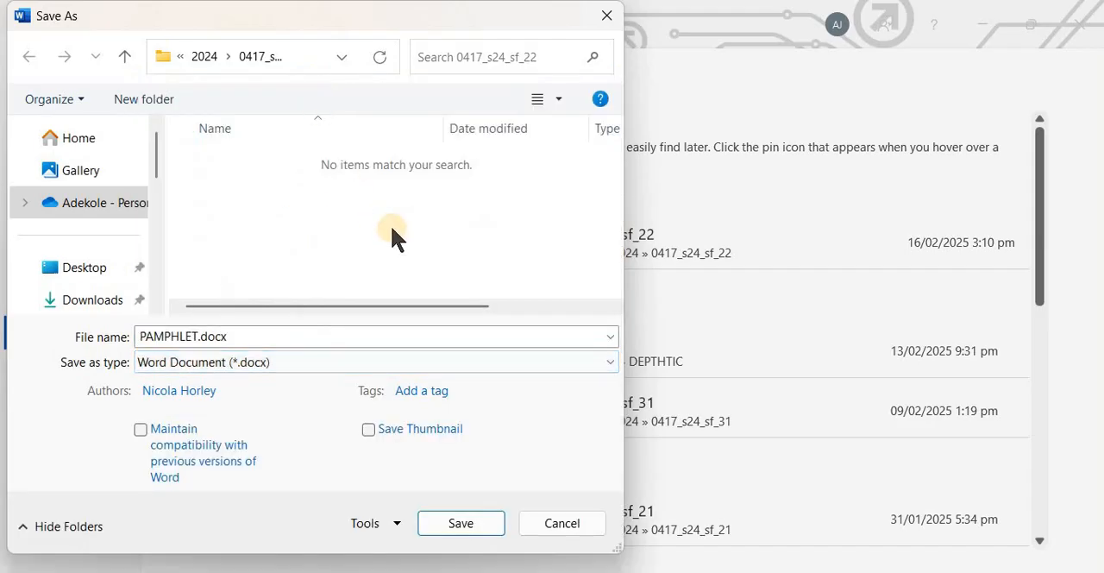
left_click(450, 518)
left_click(625, 345)
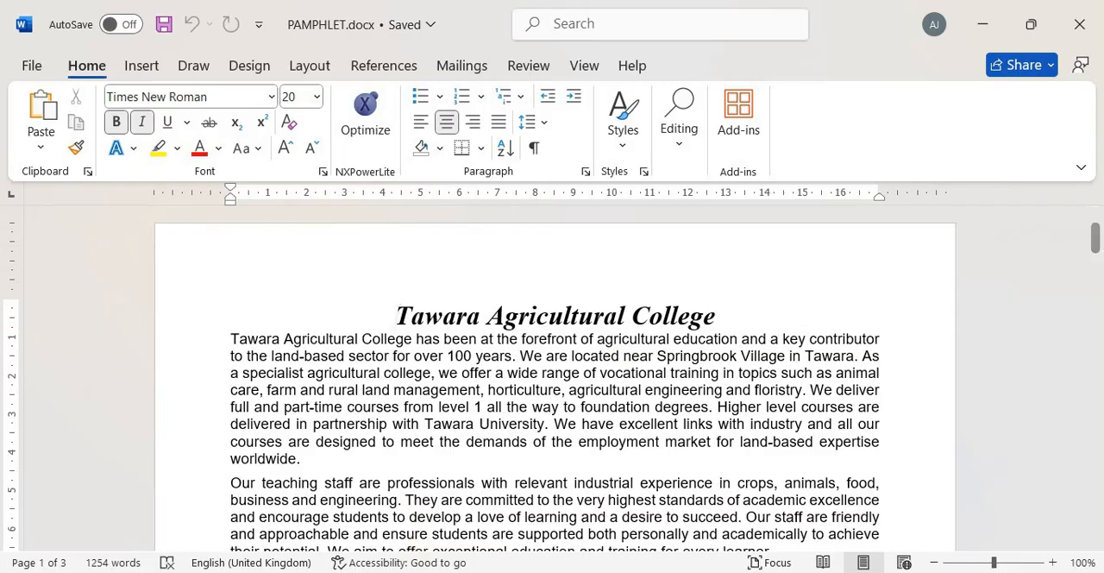
Switch to the 0417_s24_sf_22 folder in File Explorer and widen the Type column to fit the full file types
mouse_move(392, 571)
left_click(500, 480)
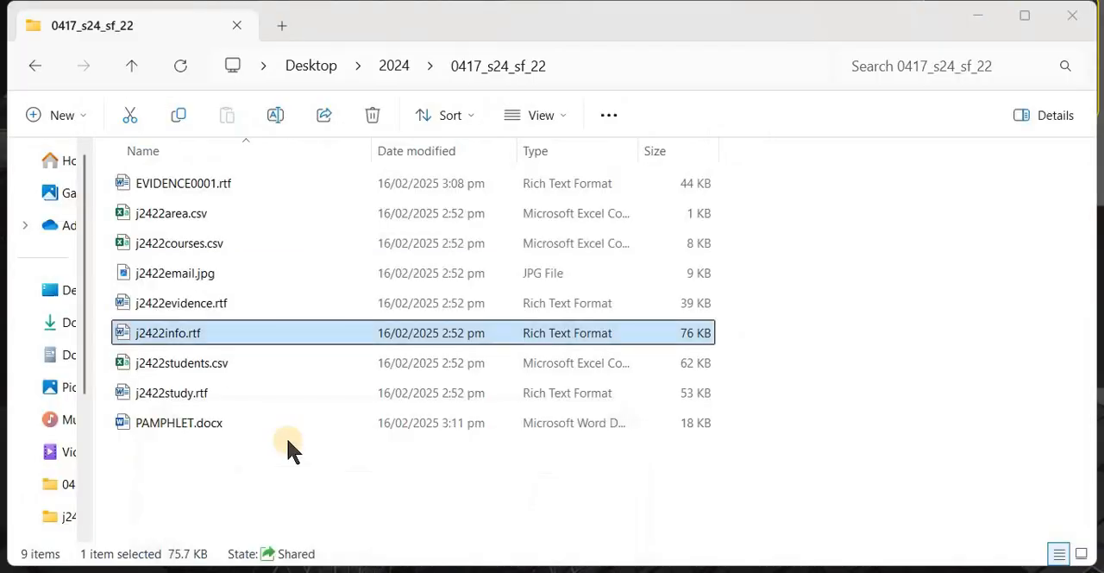
left_click(270, 477)
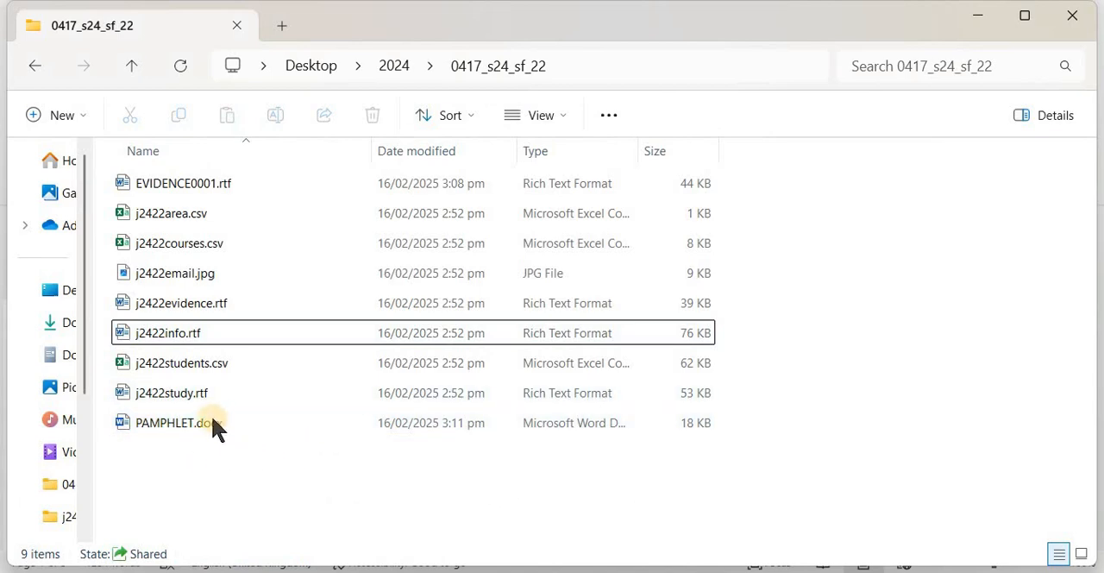
mouse_move(209, 426)
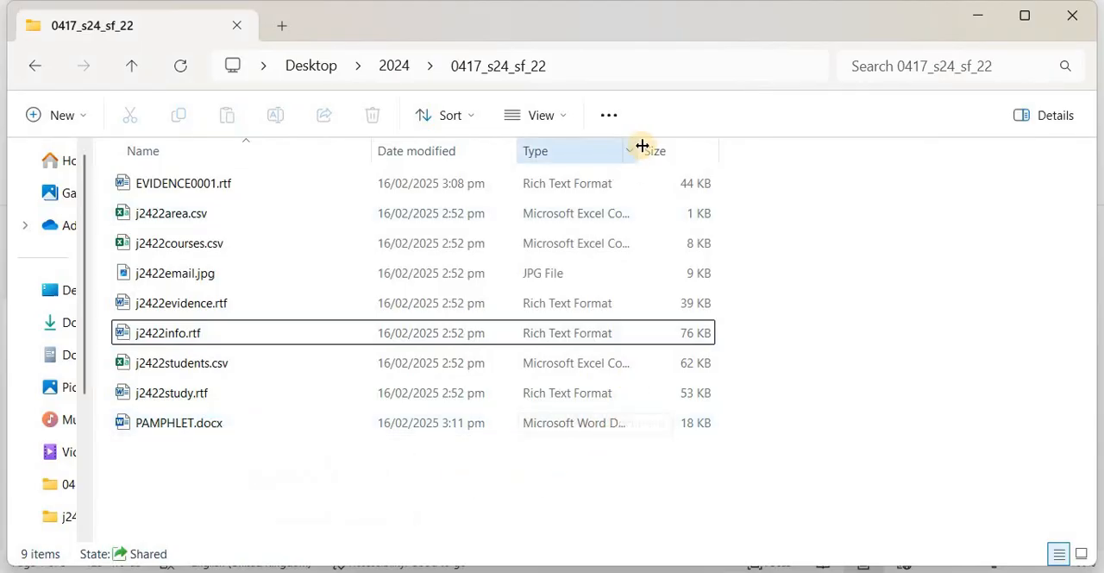
left_click_drag(694, 144, 778, 147)
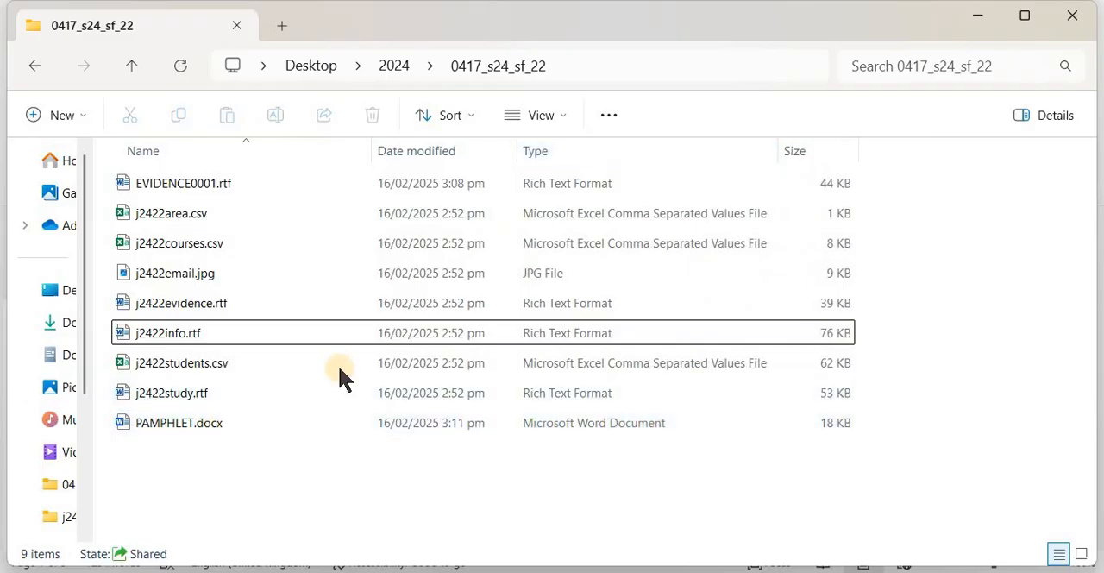
Hide the file name extensions in the folder, show them again, and leave no file selected
left_click(565, 112)
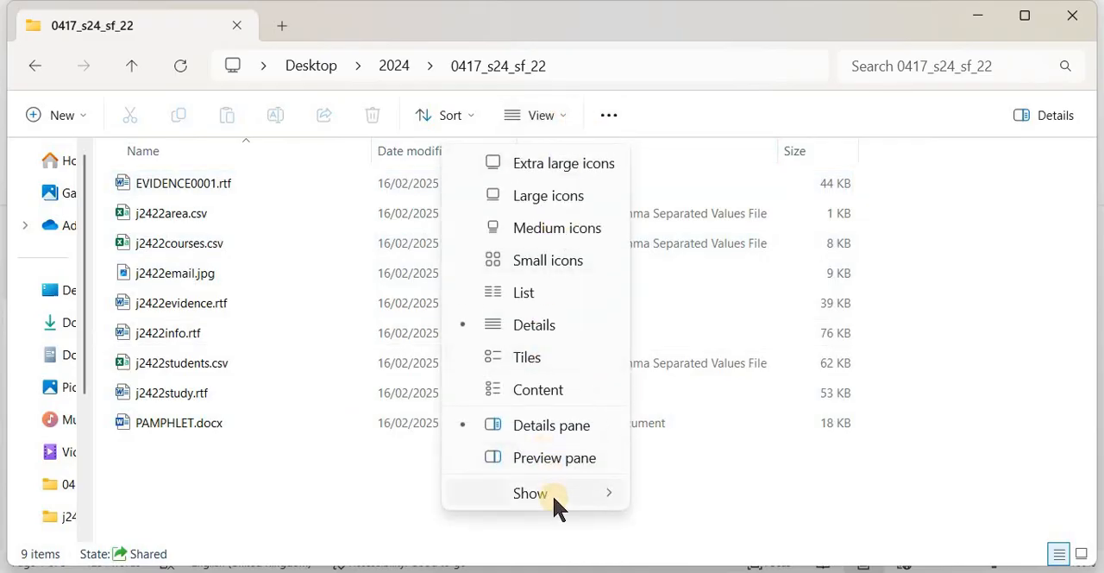
mouse_move(552, 493)
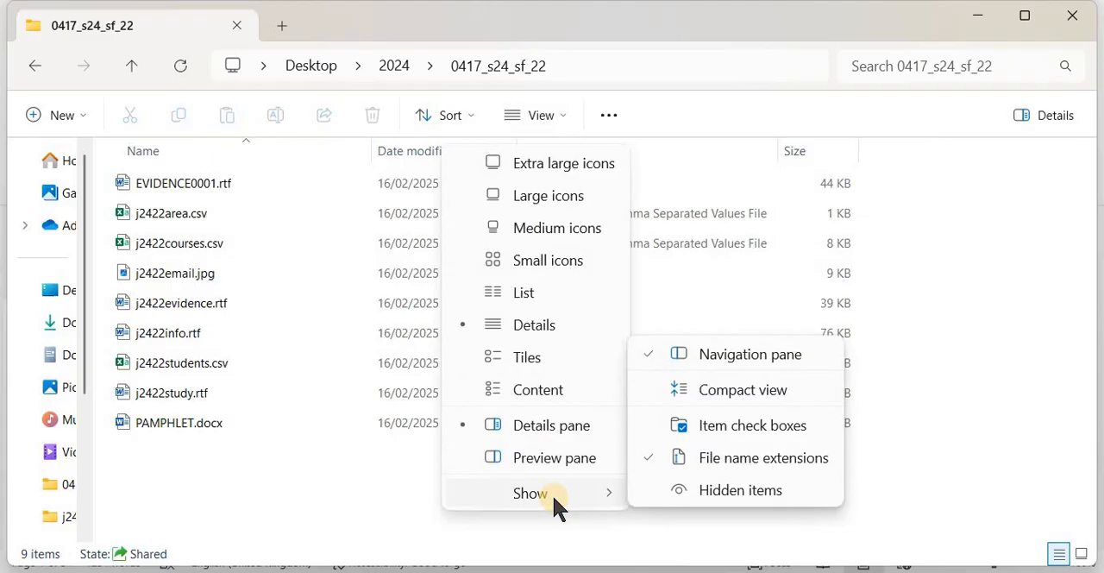
left_click(761, 456)
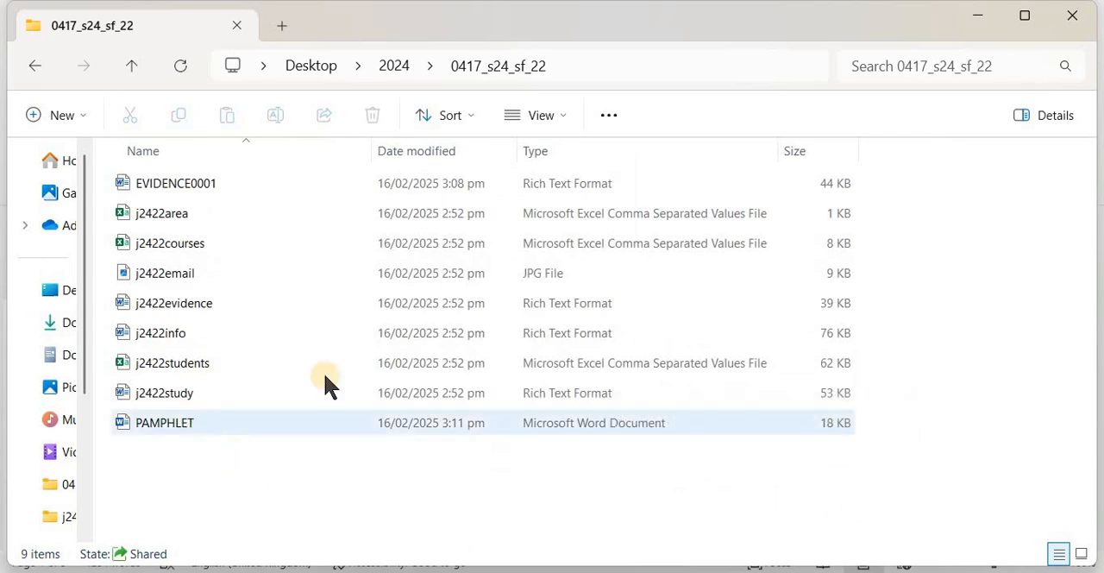
left_click(543, 119)
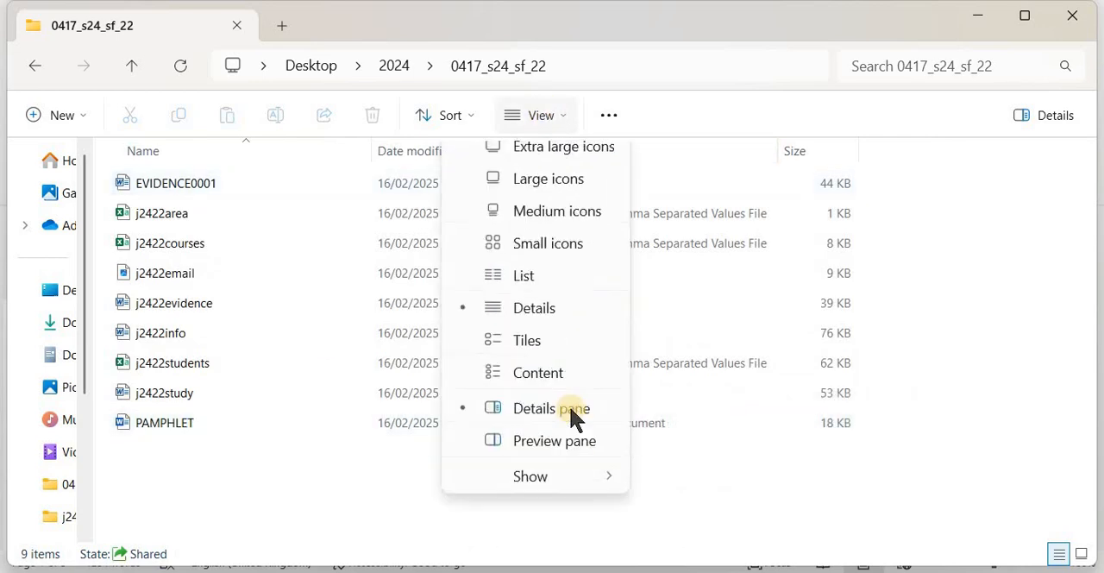
left_click(548, 490)
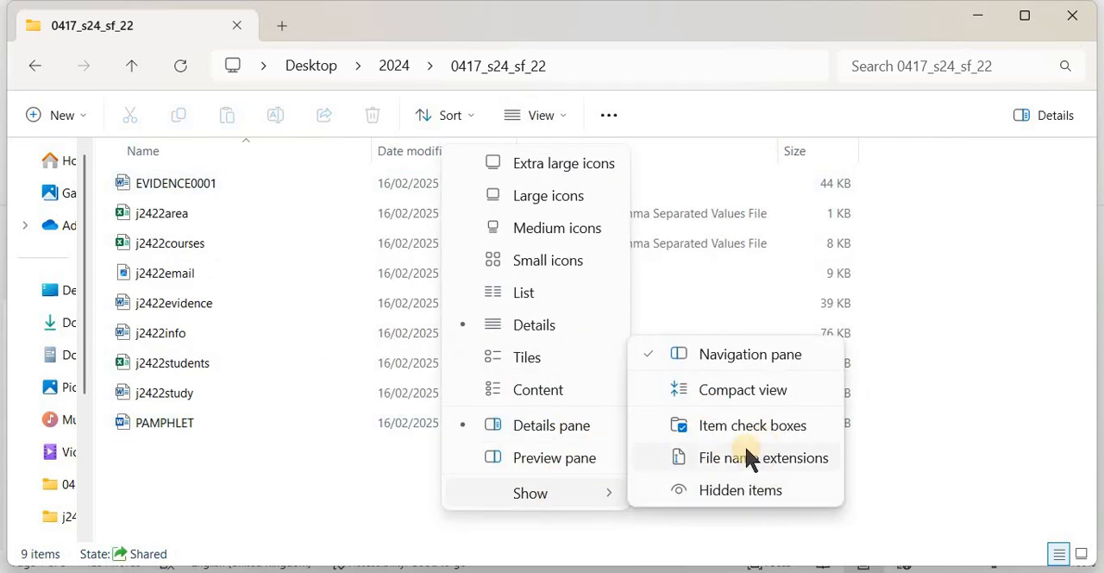
left_click(717, 464)
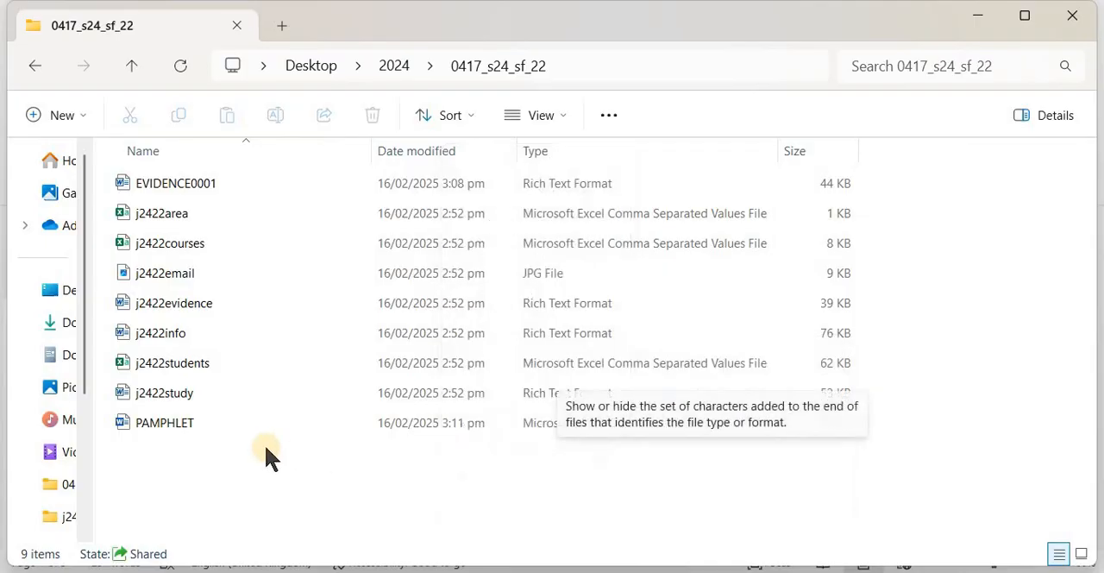
left_click(294, 480)
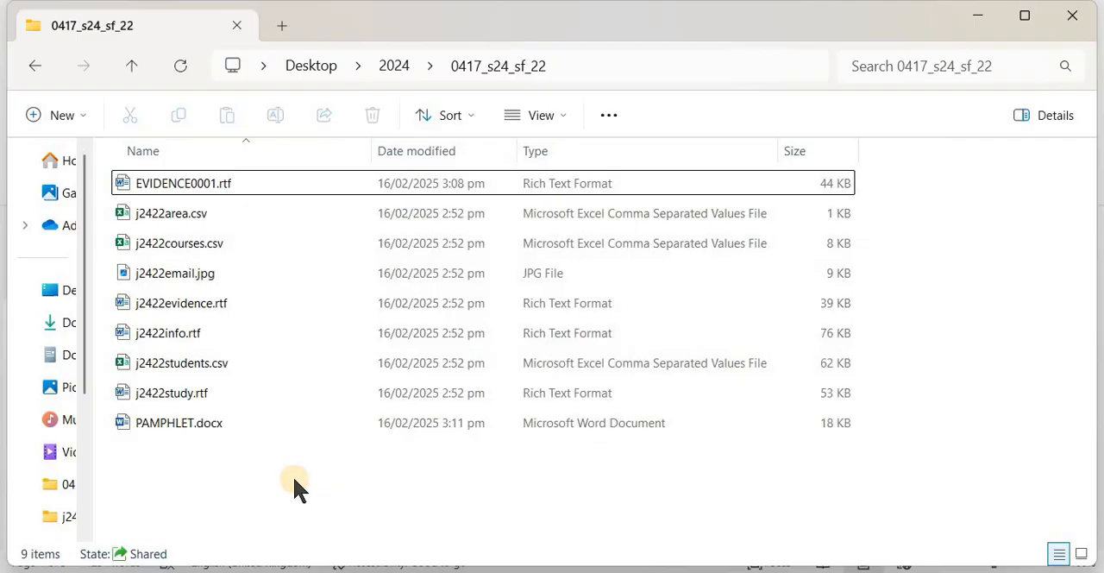
Capture a screenshot of just the PAMPHLET.docx file name and icon in the 0417_s24_sf_22 folder
key("super+shift+s")
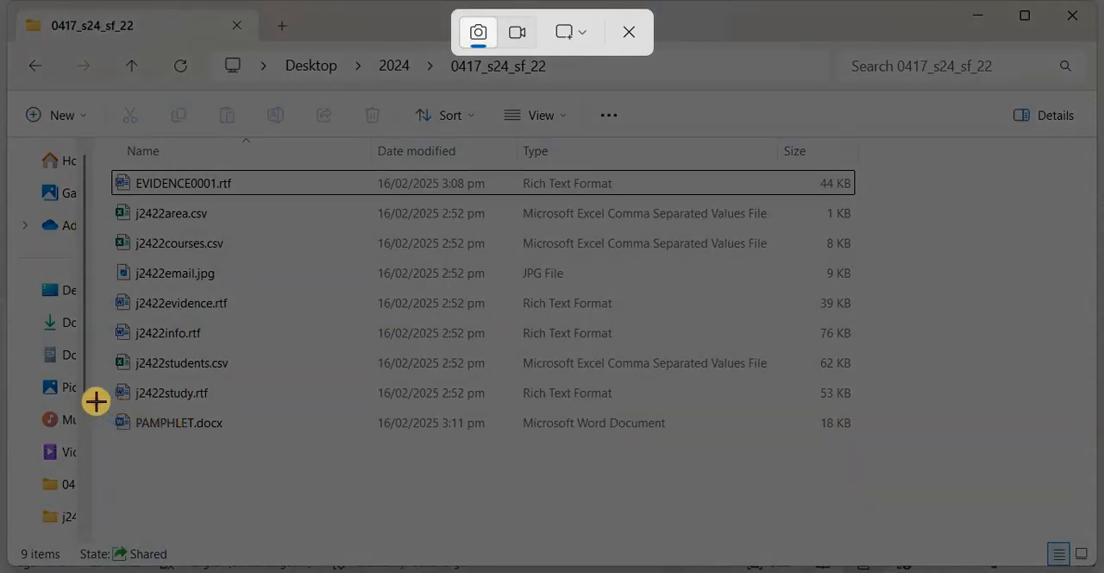
left_click_drag(94, 401, 241, 445)
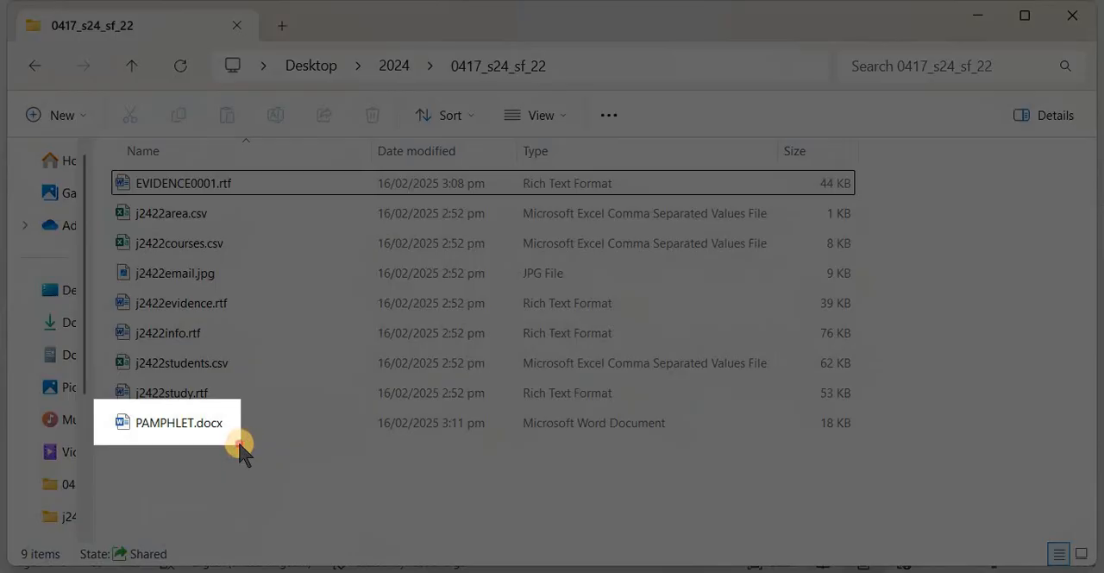
left_click_drag(241, 448, 241, 446)
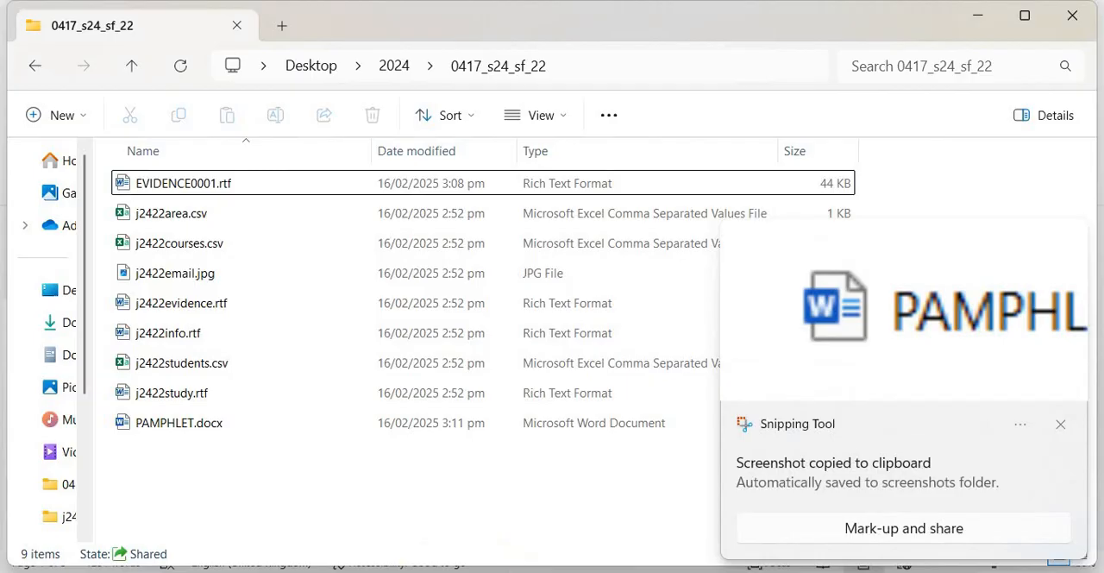
Paste the PAMPHLET.docx screenshot under "Step 1 evidence:" in EVIDENCE0001.rtf and enlarge the picture proportionally
mouse_move(525, 562)
left_click(382, 485)
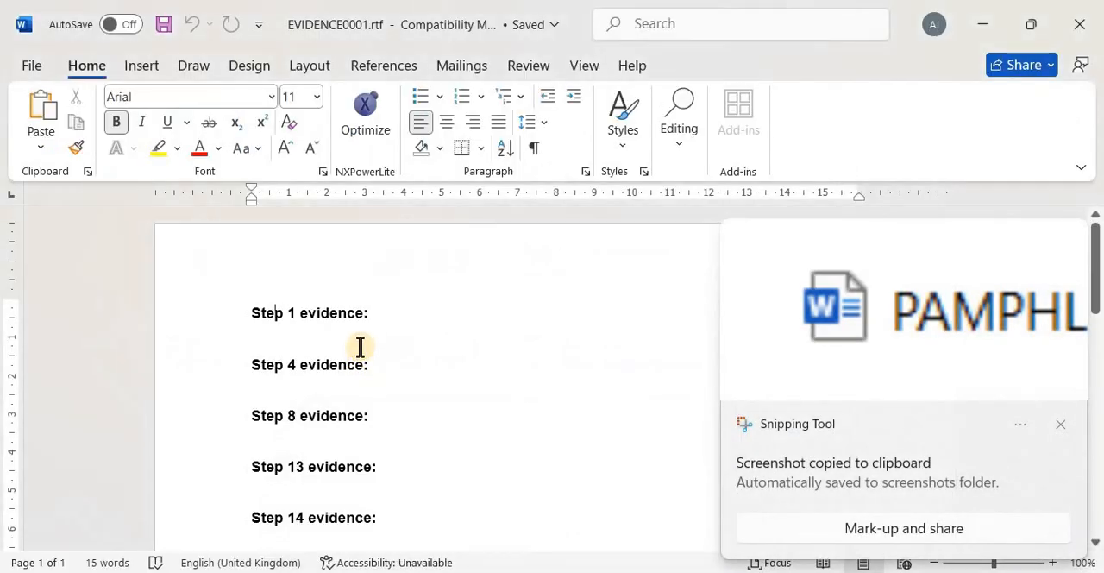
left_click(360, 346)
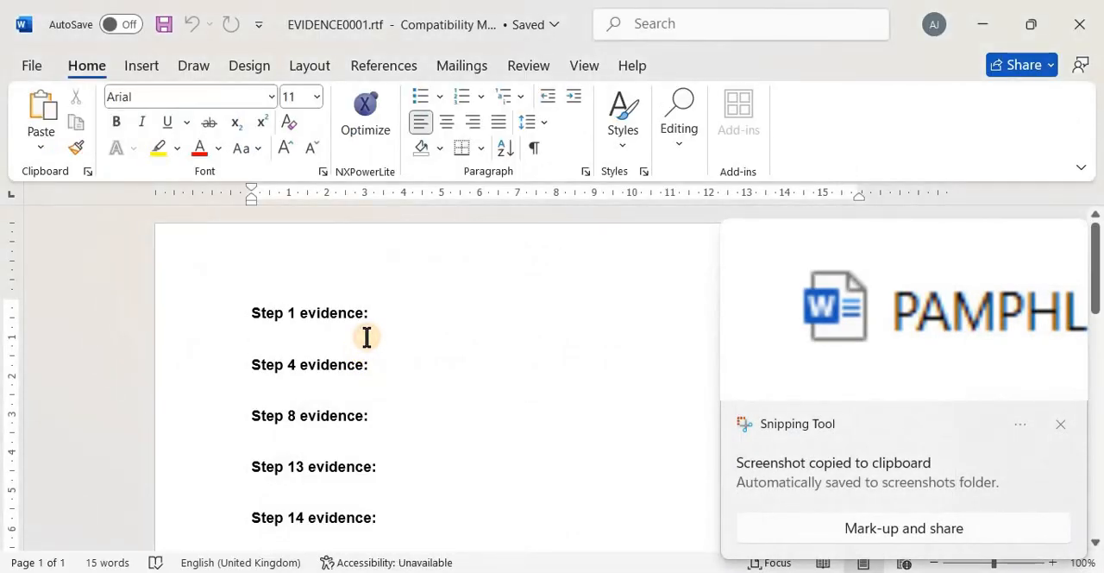
key("ctrl+v")
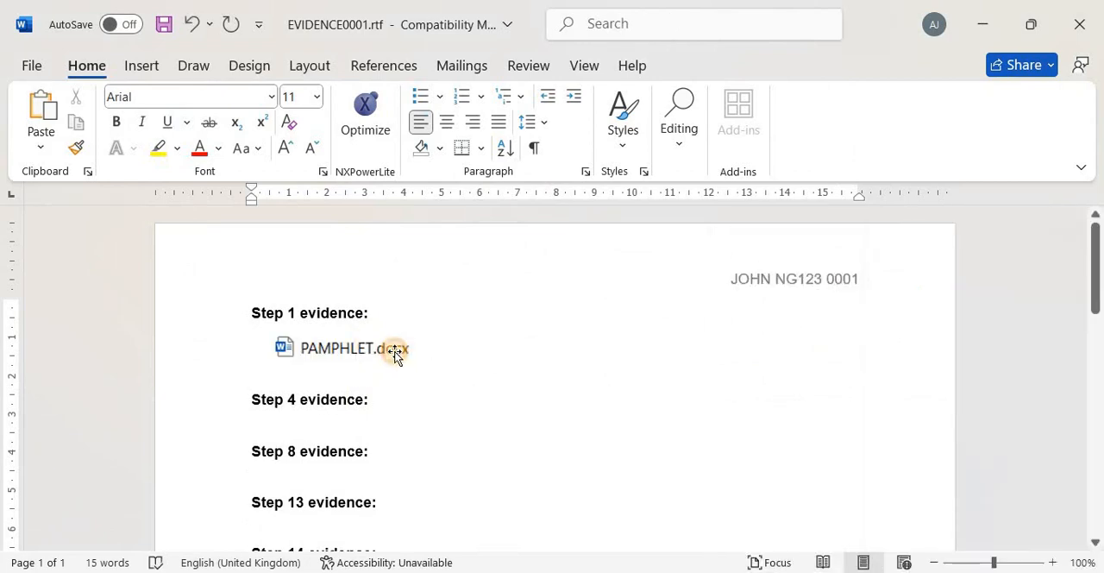
left_click(394, 353)
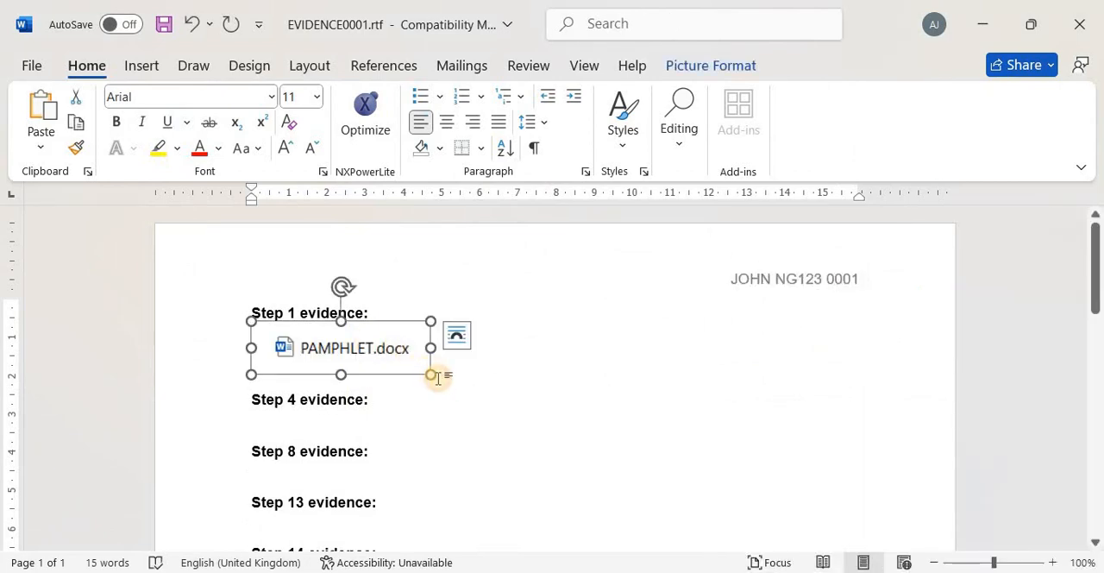
left_click(426, 373)
left_click(424, 370)
left_click_drag(431, 372, 494, 412)
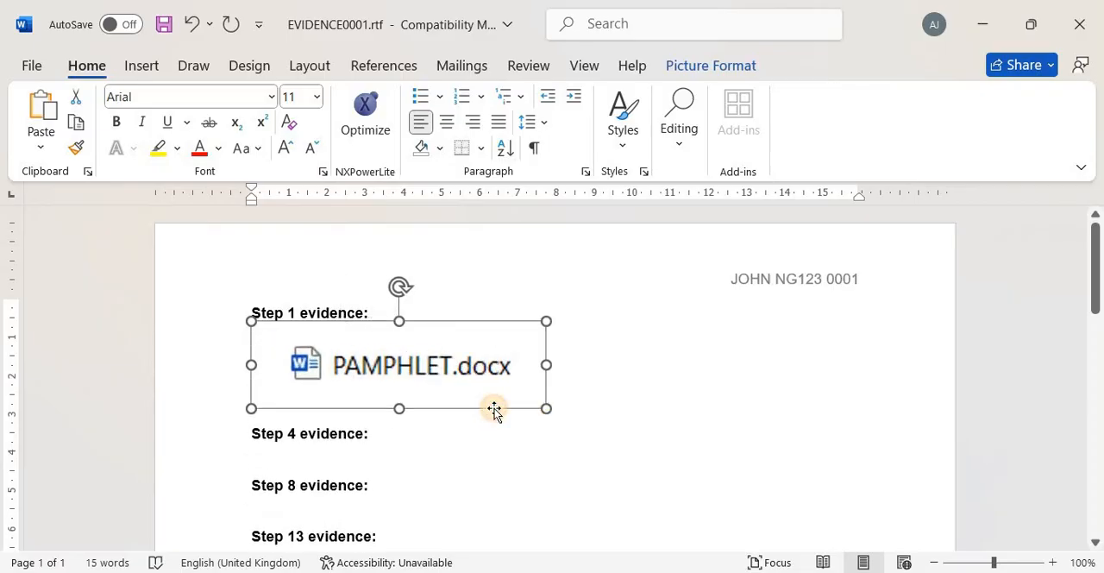
left_click(402, 455)
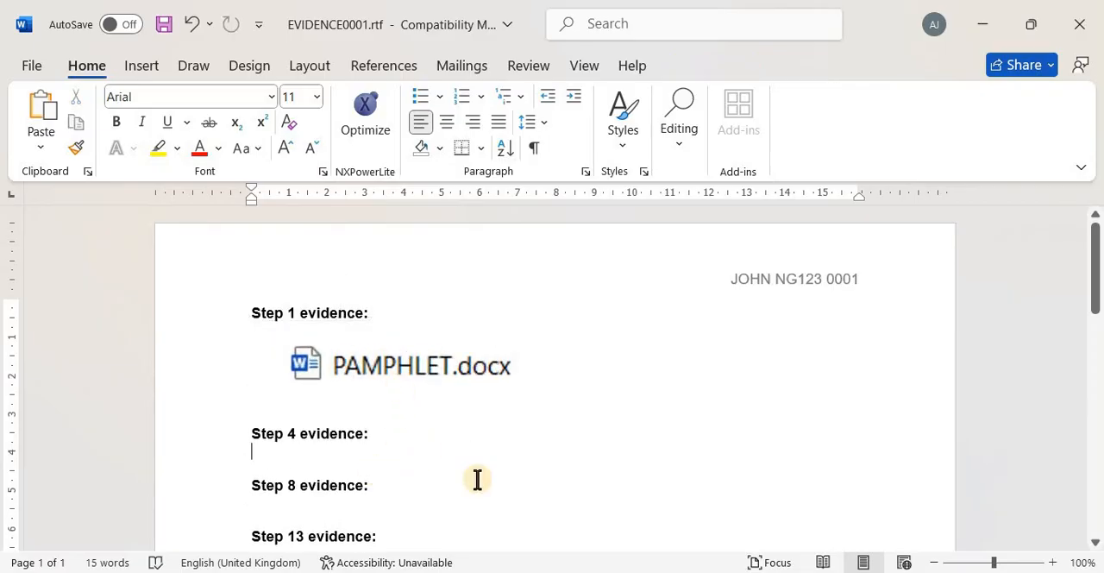
Switch to the 0417_s24_qp_22.pdf exam paper and copy the text "Information updated by:" from question 2
key("alt+Tab")
key("alt+Tab")
key("alt+Tab")
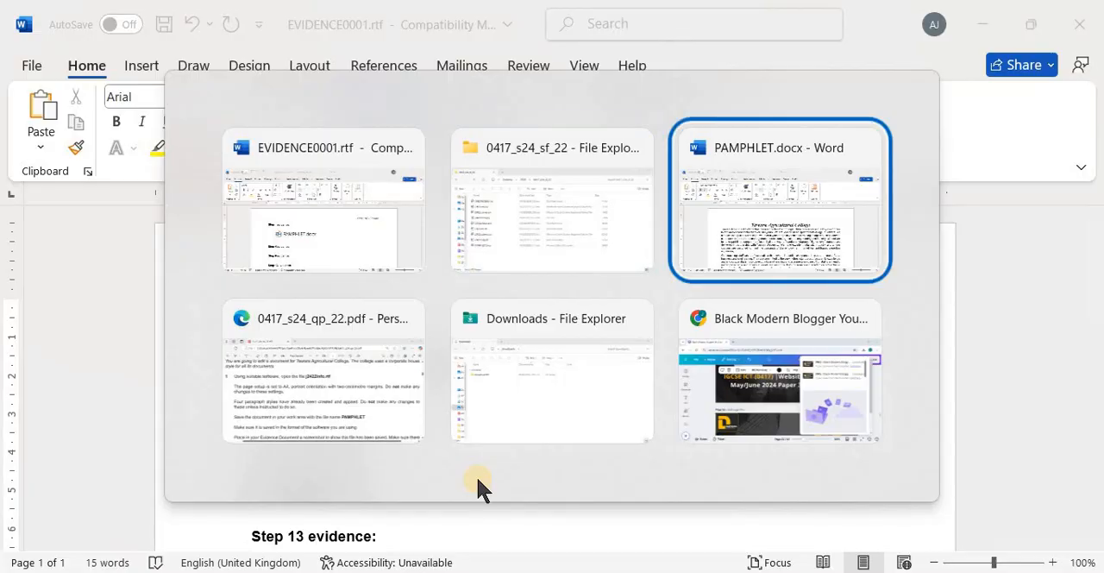
scroll(521, 432, "down", 5)
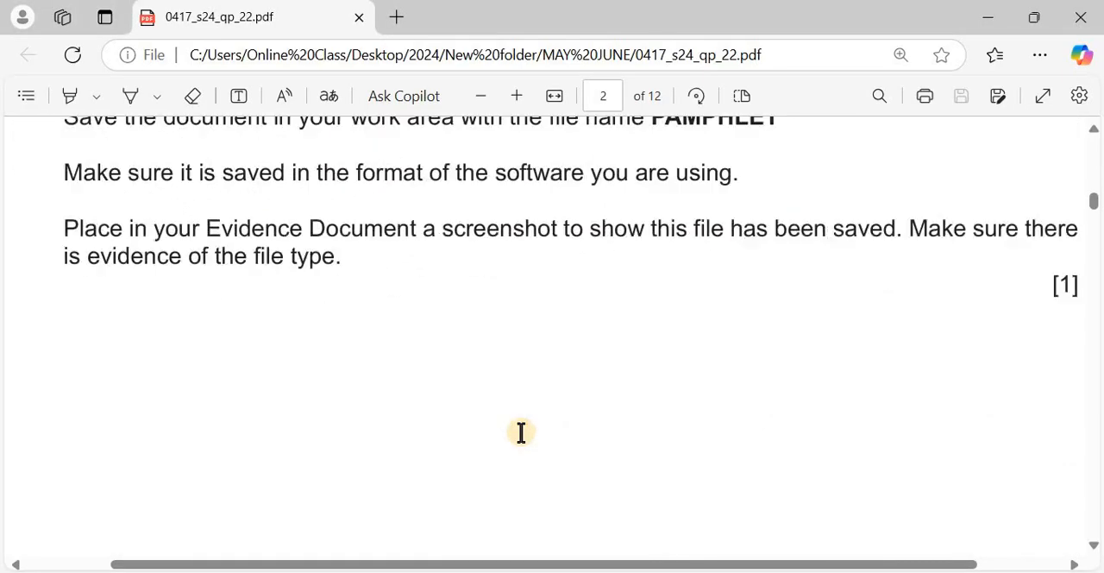
scroll(521, 432, "down", 3)
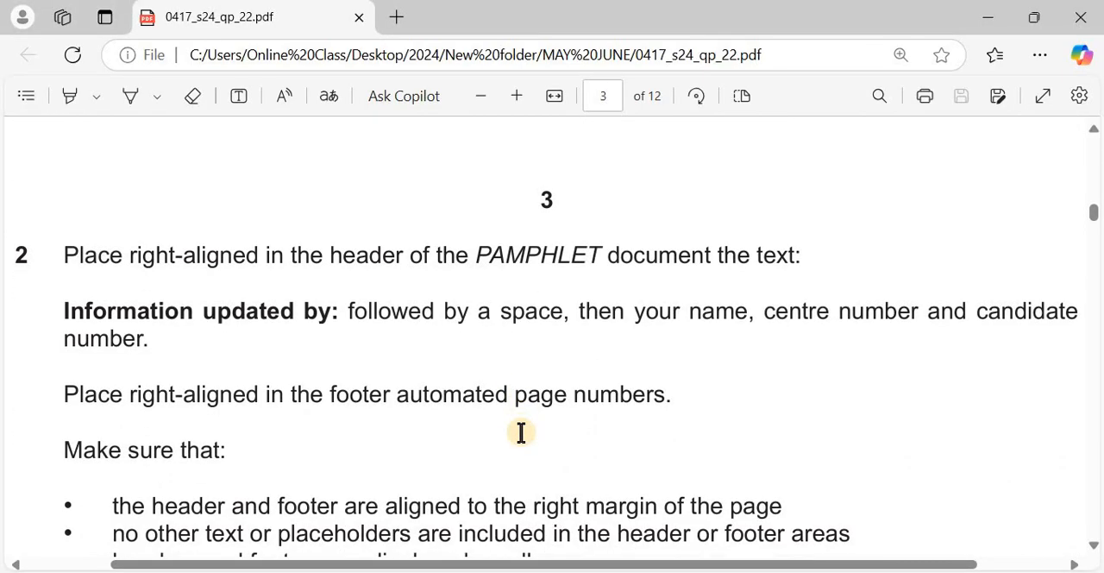
scroll(222, 310, "down", 1)
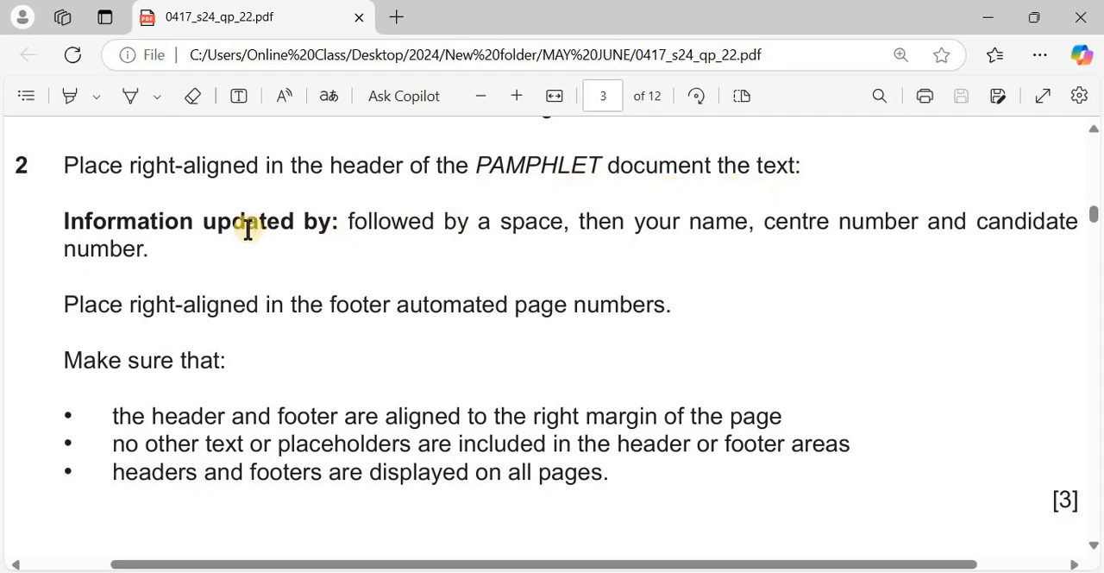
left_click_drag(64, 223, 338, 216)
key("ctrl+c")
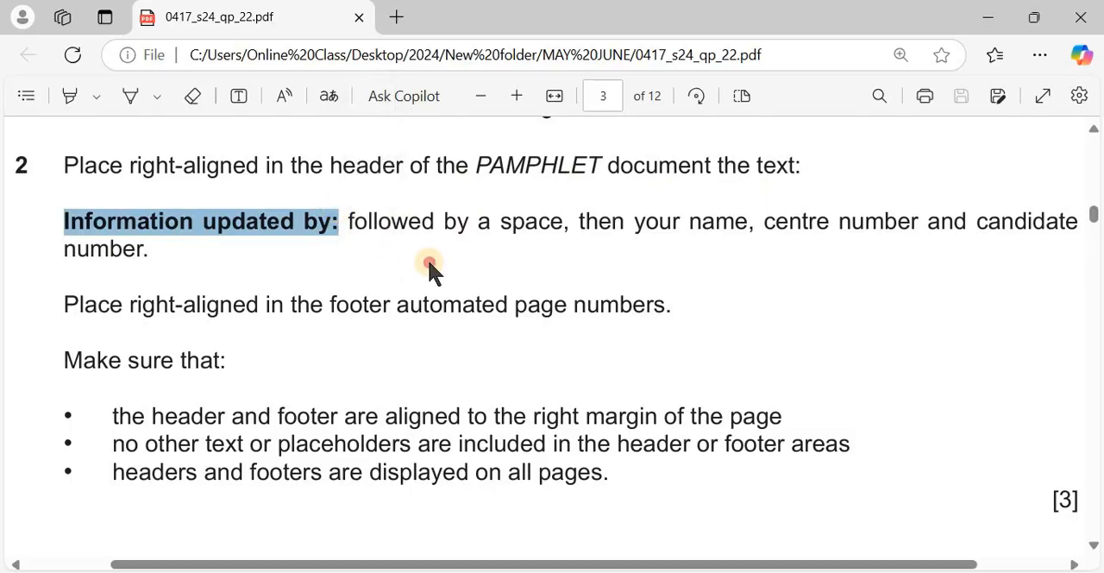
left_click(518, 236)
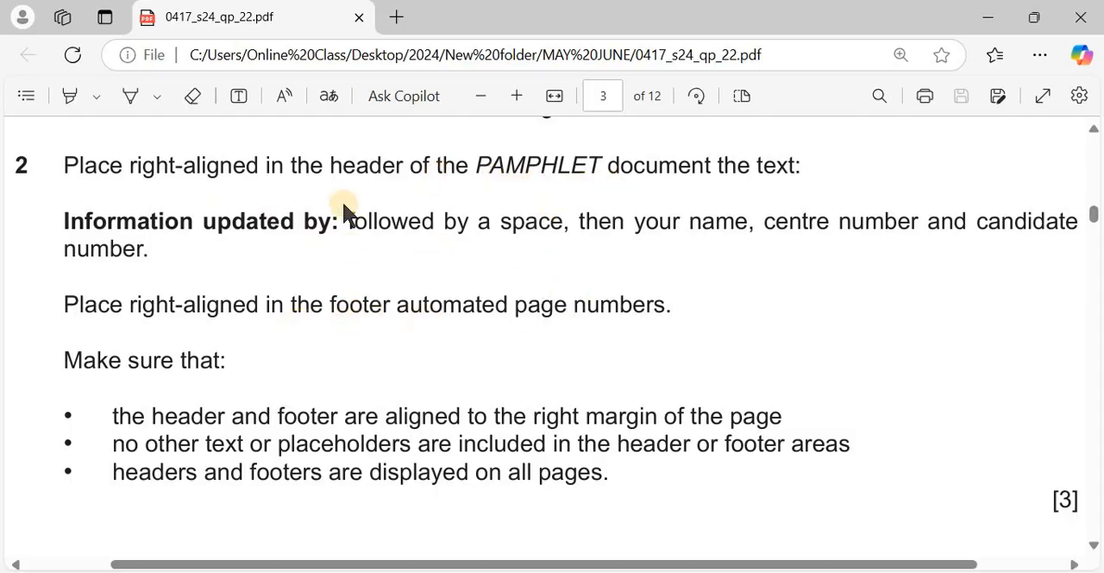
Switch to PAMPHLET.docx in Word and insert a Blank (Three Columns) header
key("alt+Tab")
key("alt+Tab")
key("alt+Tab")
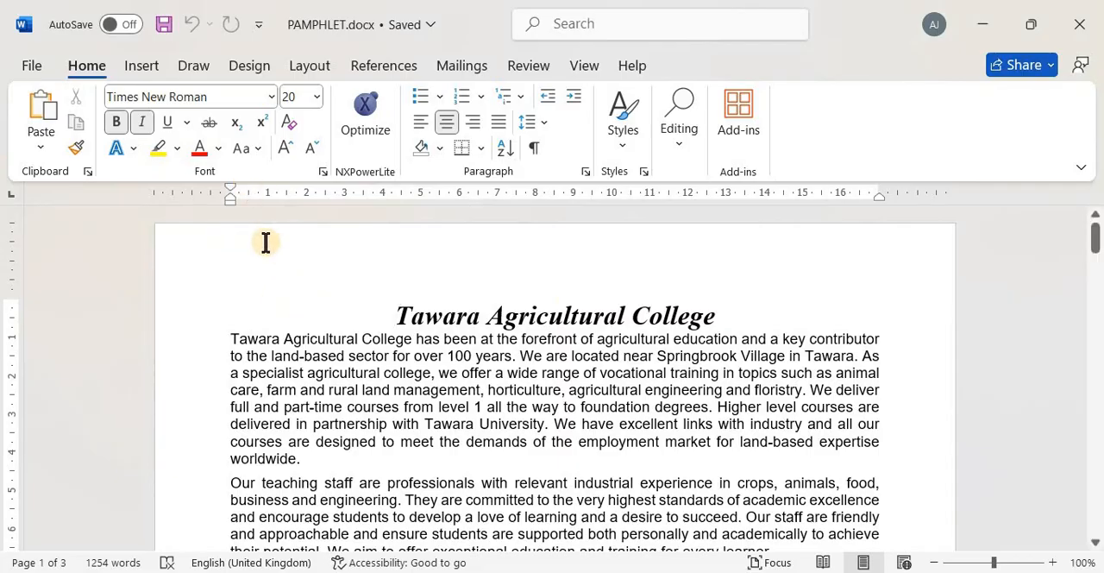
left_click(143, 64)
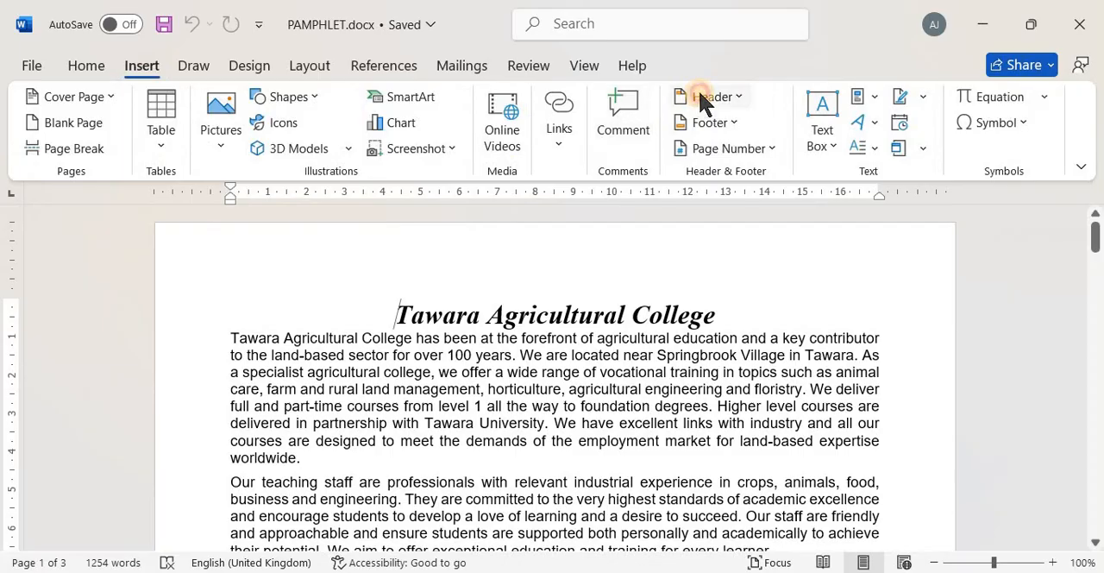
left_click(706, 97)
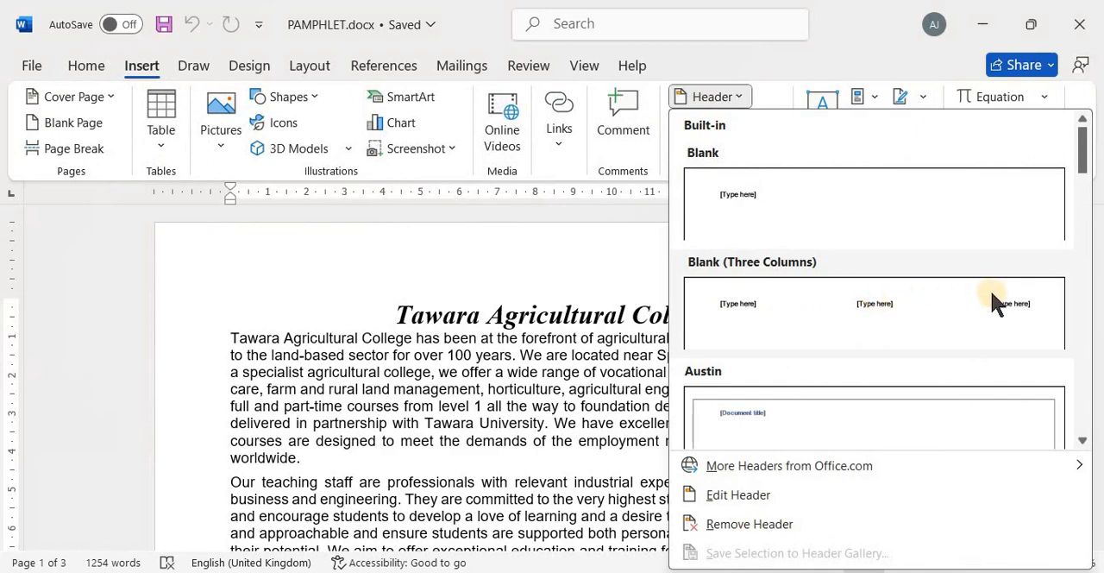
left_click(952, 303)
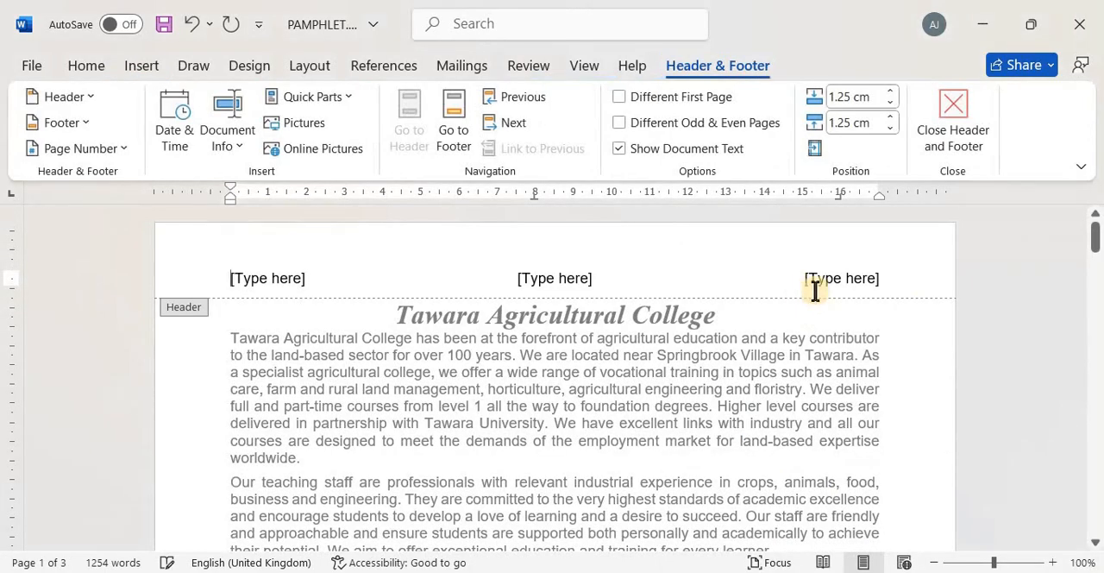
Replace the header's right-aligned placeholder with "Information updated by:", a space, and the candidate's name, centre number and candidate number
left_click(825, 286)
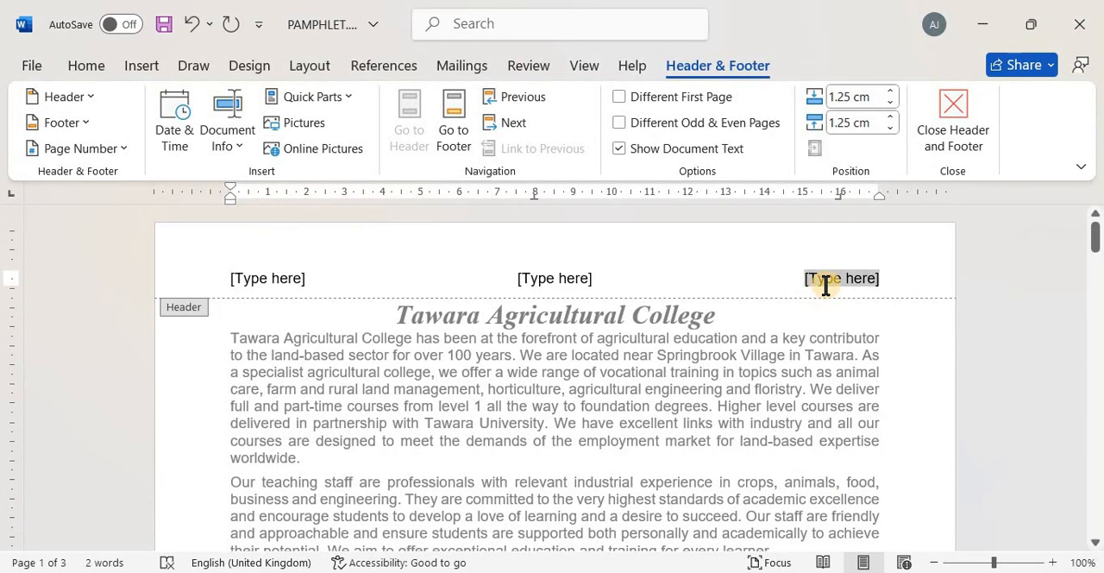
key("ctrl+v")
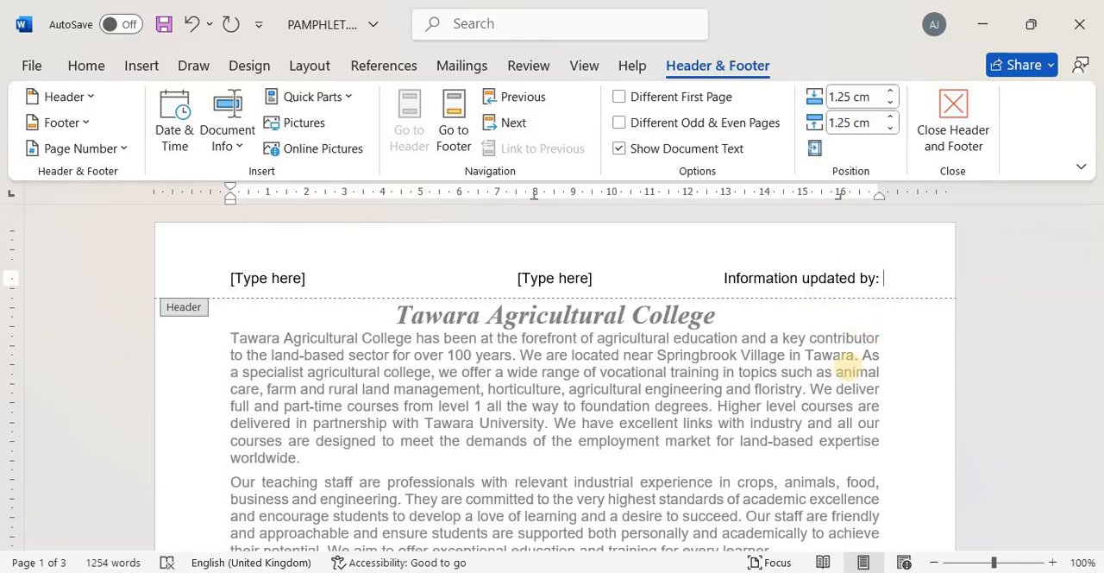
type("JOHN NG")
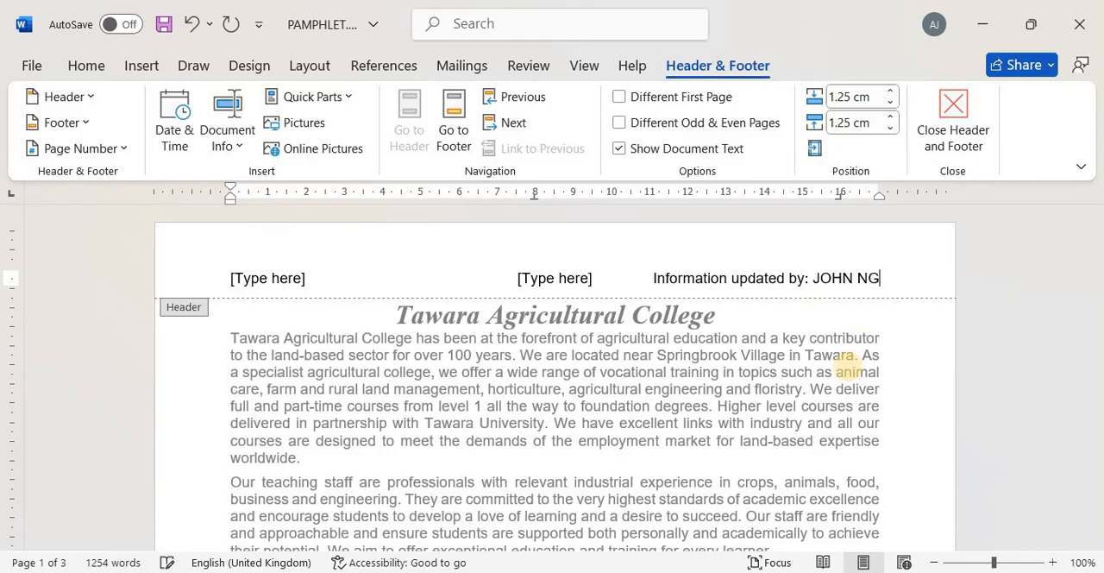
type("12")
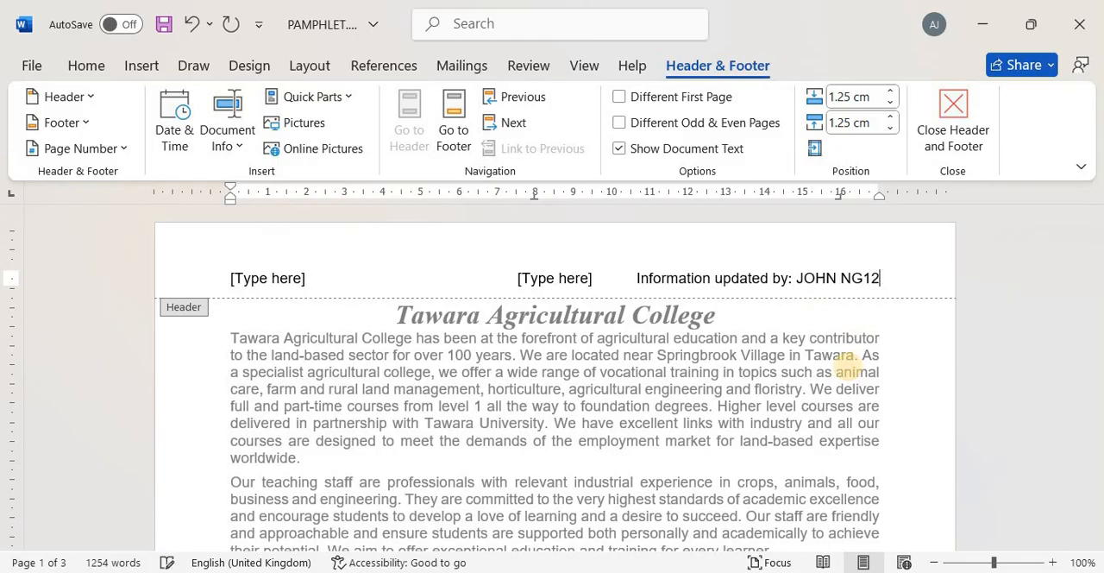
type("3 0001")
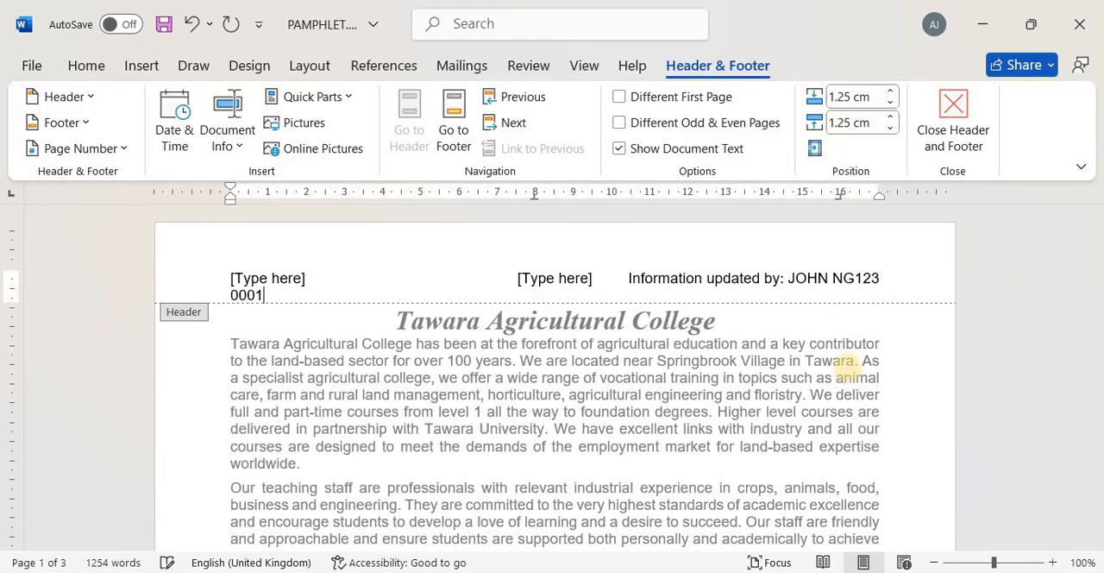
Delete the unused centre and left-aligned "[Type here]" placeholders from the header
left_click(552, 278)
key("Delete")
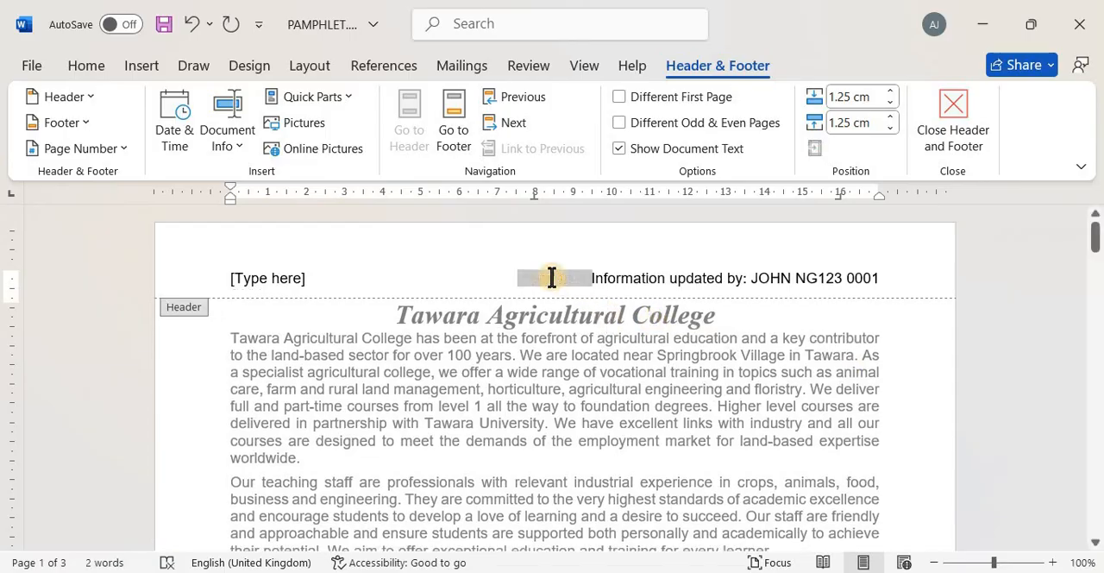
left_click(266, 277)
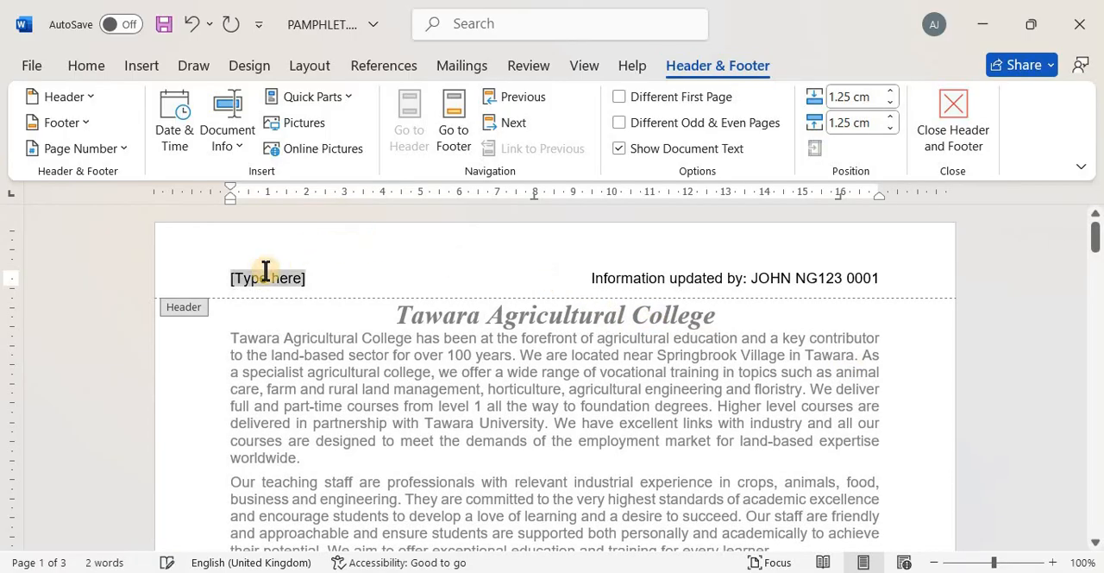
key("Delete")
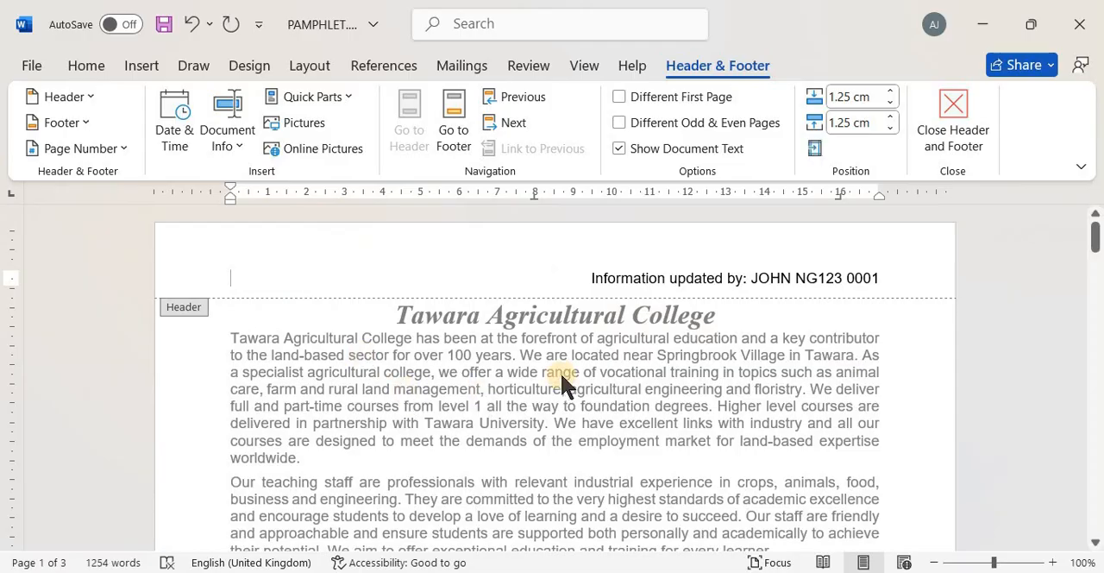
Check the footer requirements of question 2 in the exam paper and insert a three-column footer in PAMPHLET.docx
key("alt+Tab")
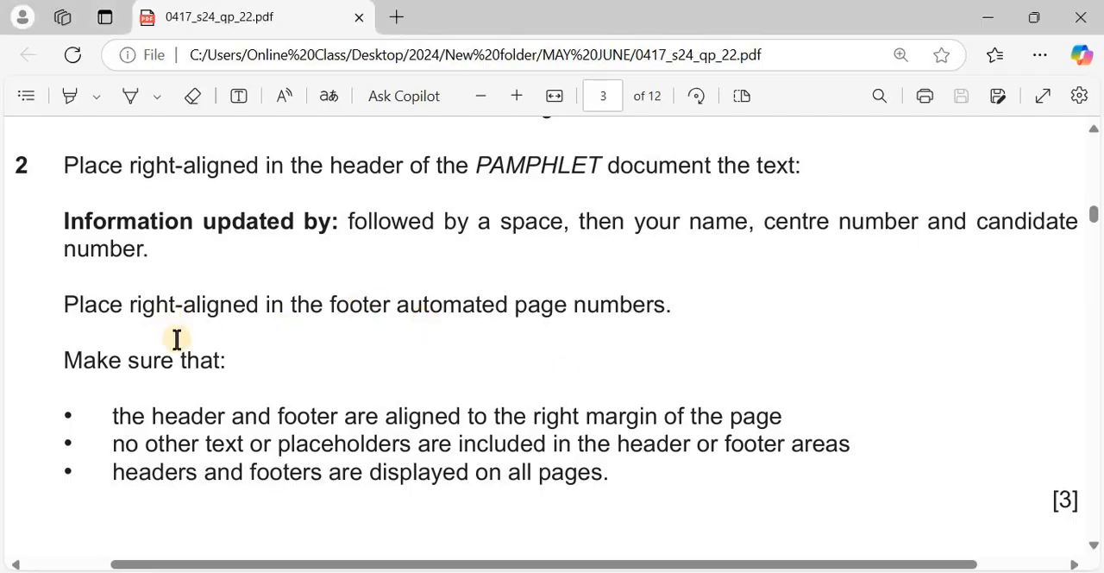
scroll(176, 338, "down", 1)
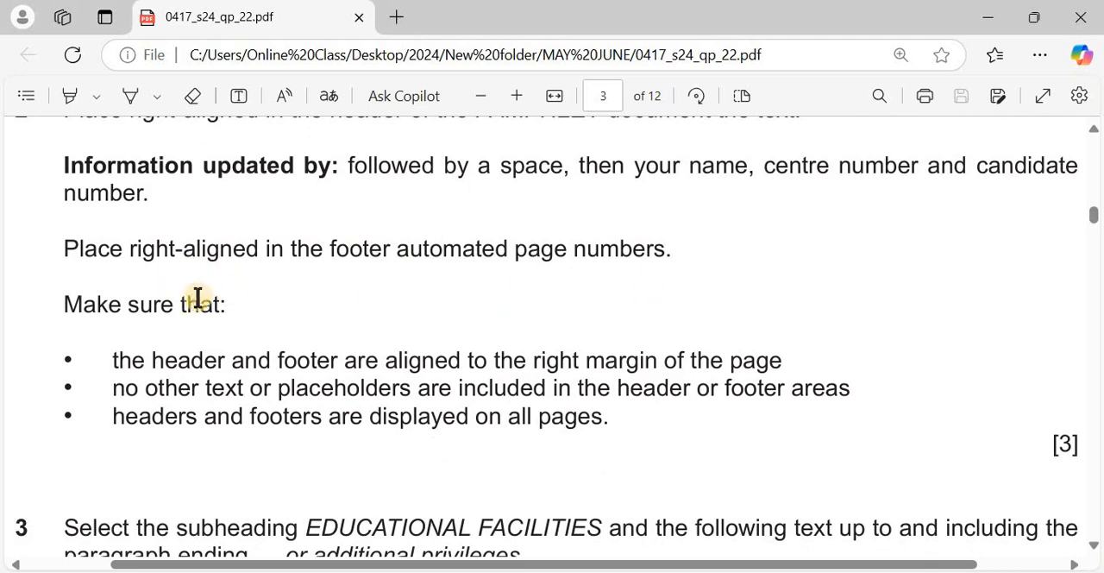
scroll(193, 310, "down", 1)
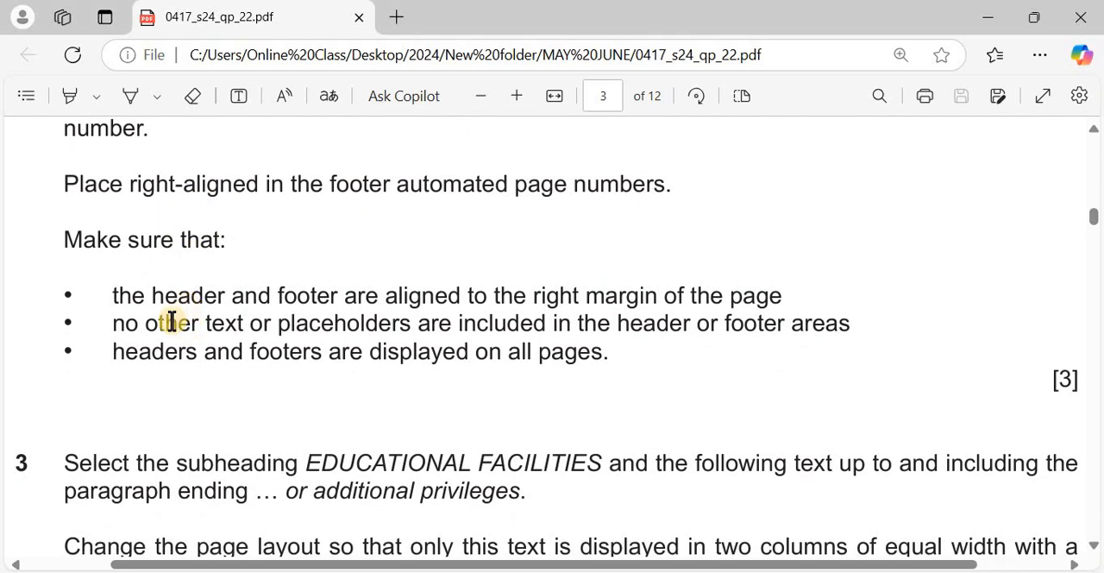
scroll(172, 321, "down", 1)
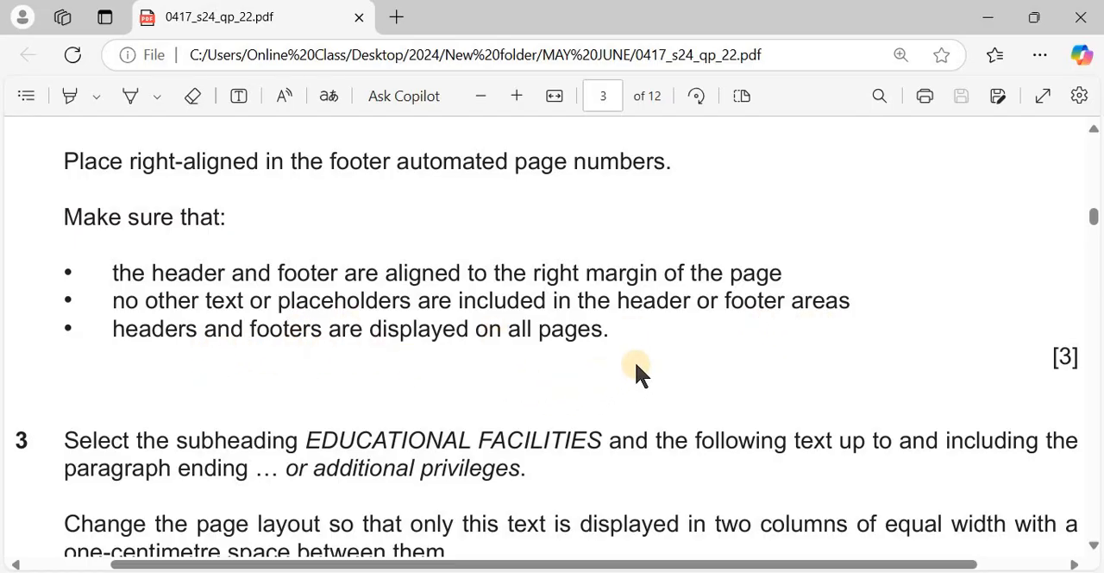
key("alt+Tab")
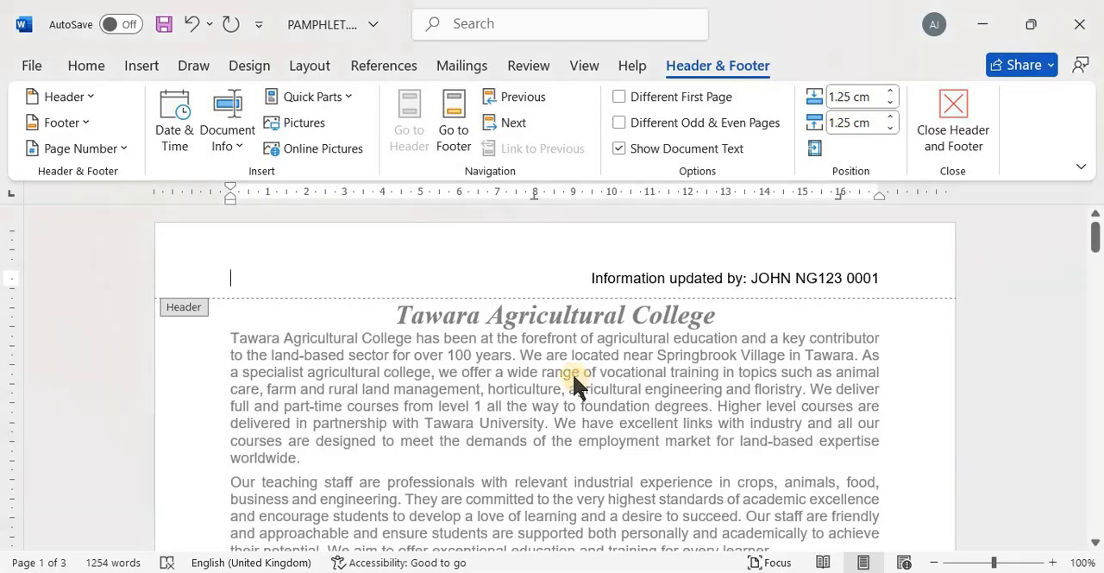
scroll(576, 386, "down", 2)
left_click(77, 121)
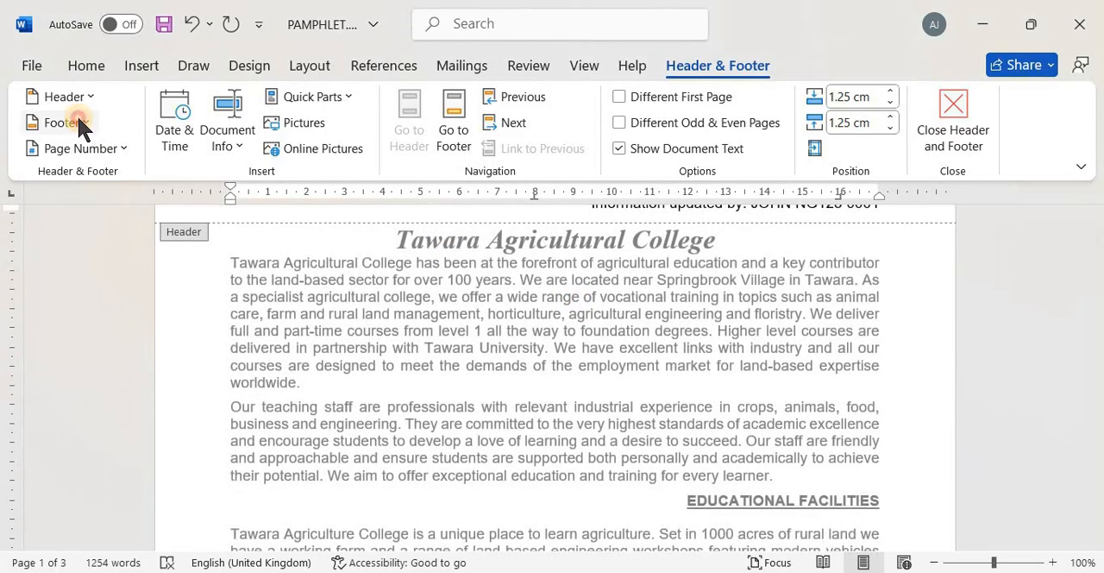
left_click(238, 345)
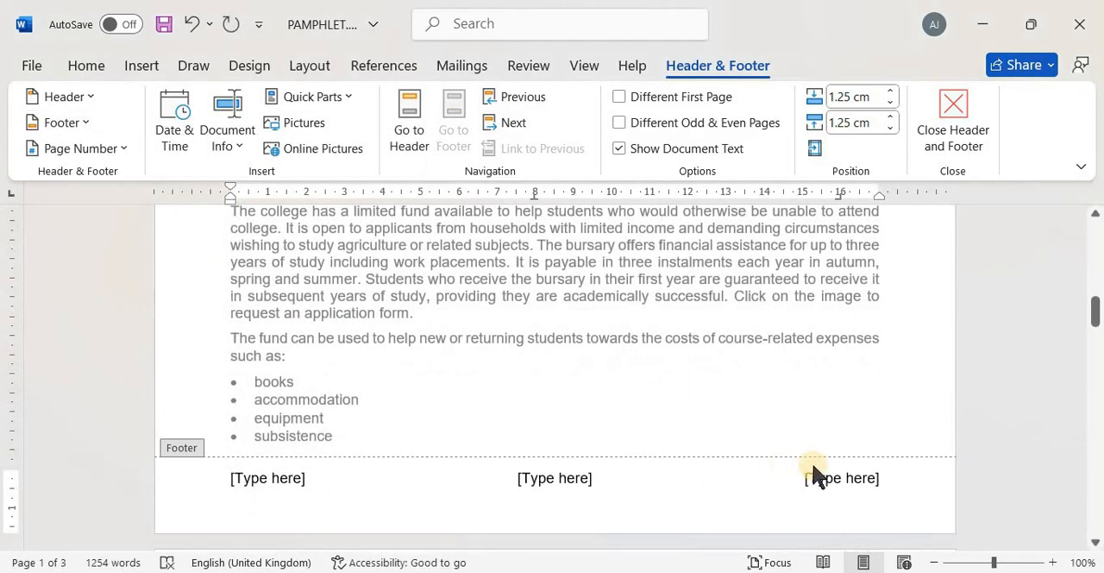
Replace the footer's right-aligned placeholder with an automated page number at the current position, using the Plain Number style
left_click(825, 472)
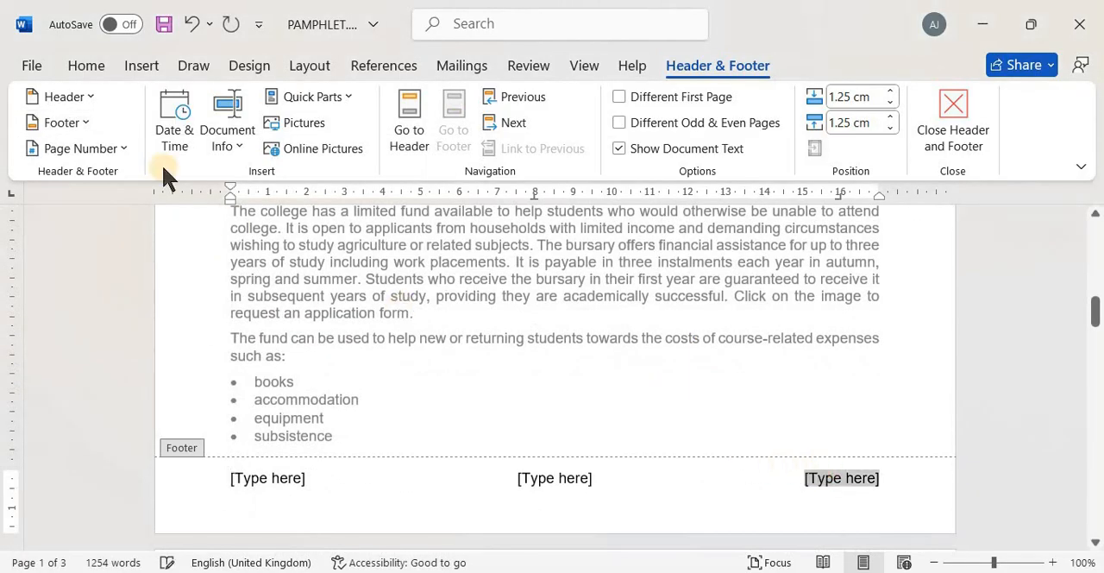
left_click(112, 150)
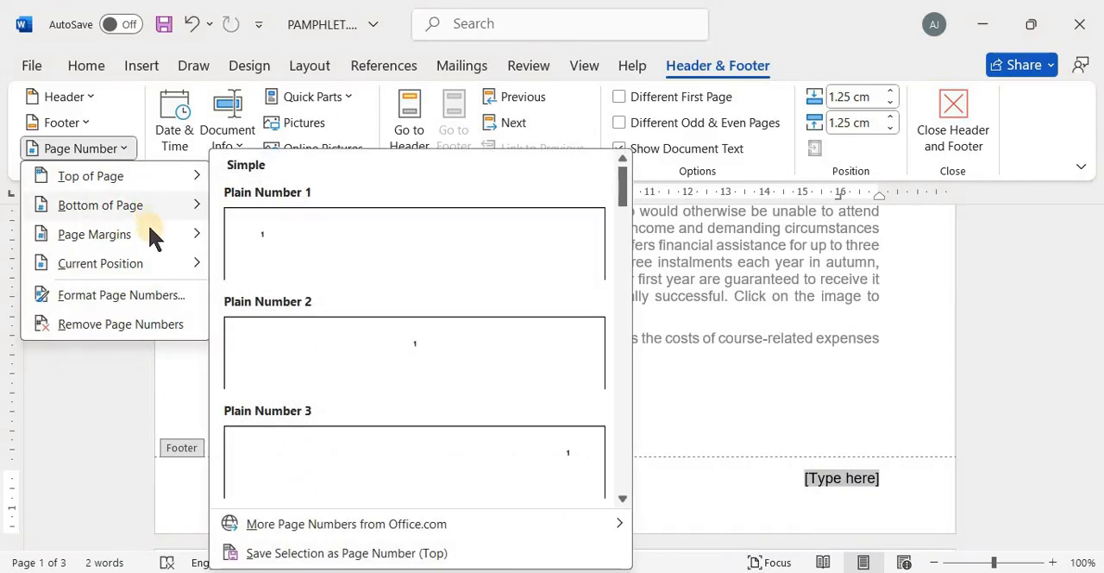
mouse_move(144, 257)
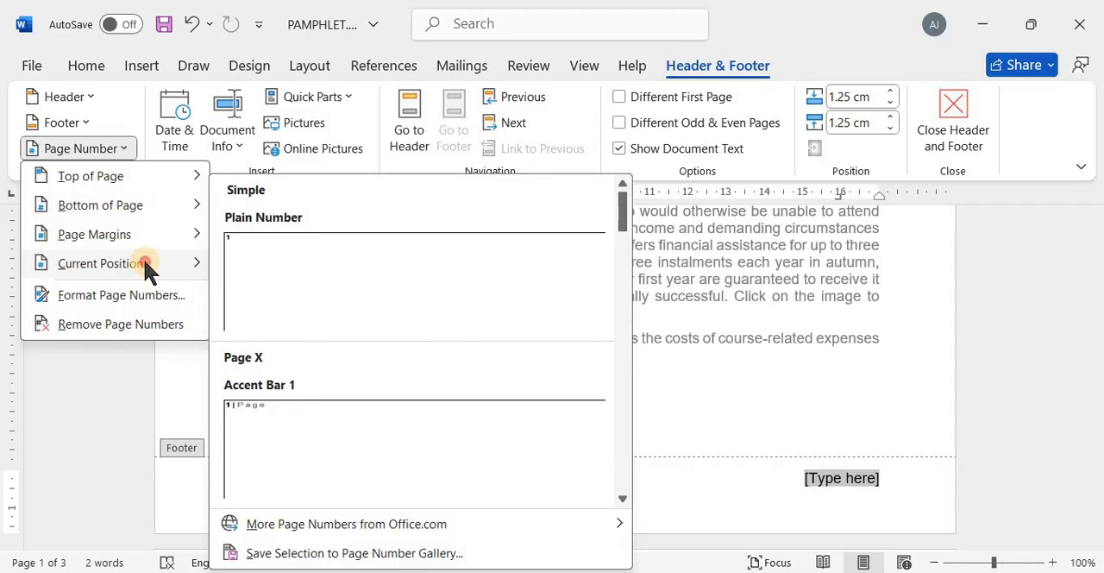
left_click(704, 498)
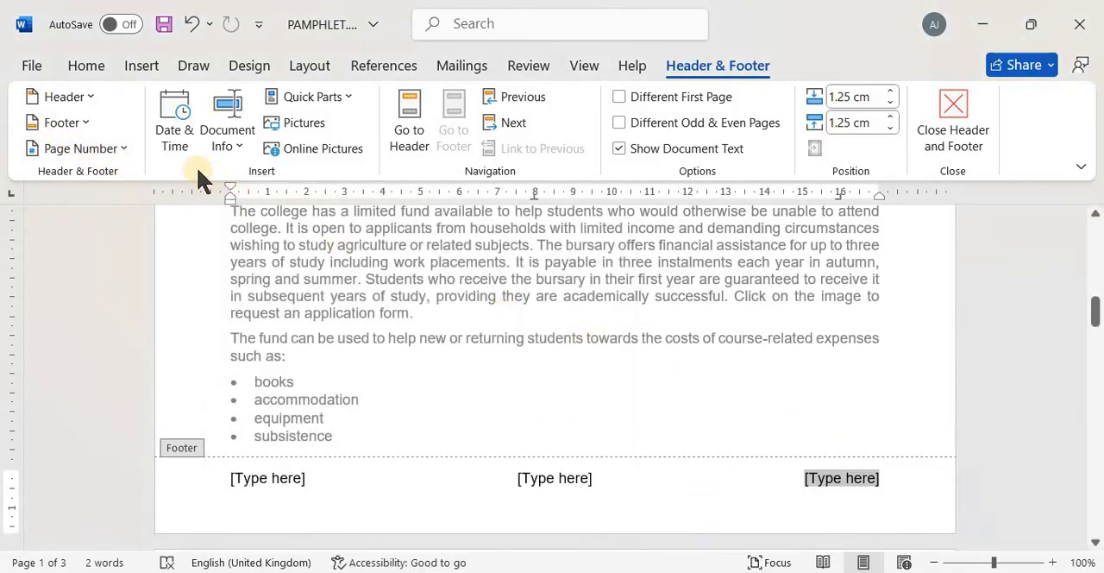
left_click(118, 149)
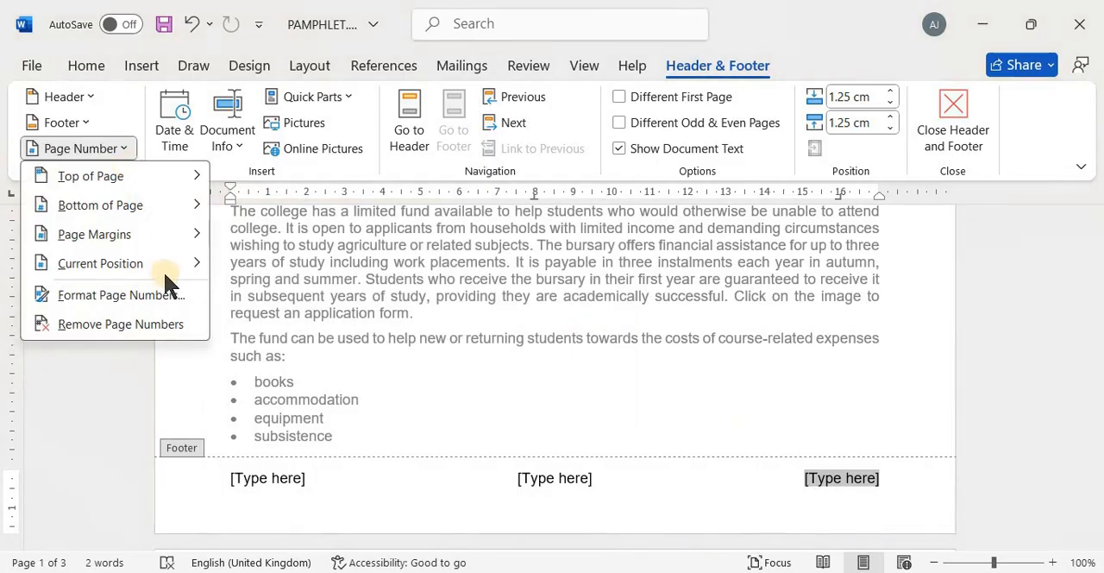
mouse_move(177, 263)
left_click(309, 259)
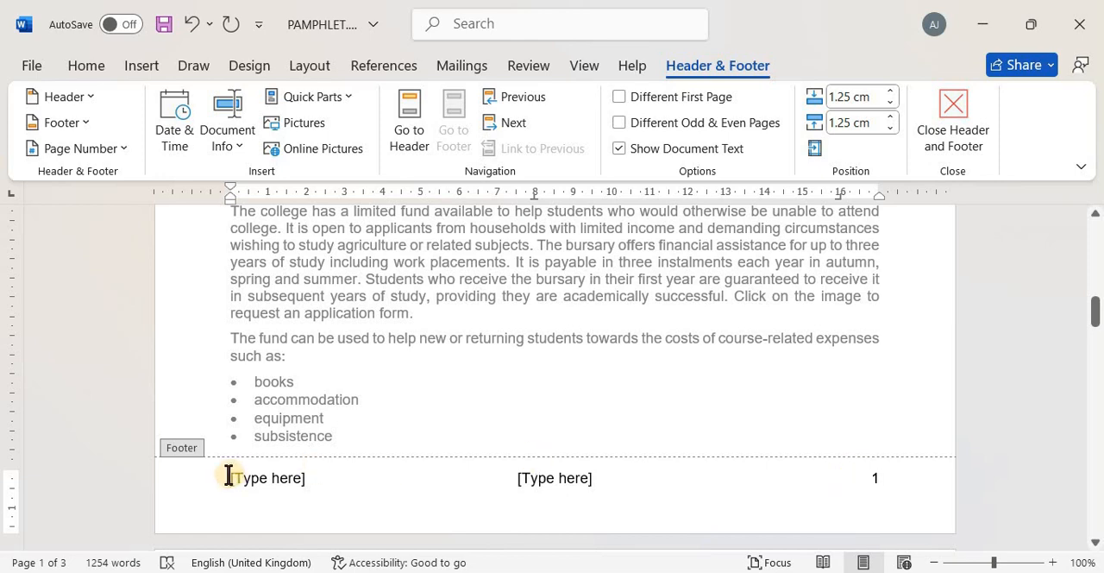
Delete the unused centre and left-aligned "[Type here]" placeholders from the footer
left_click(276, 479)
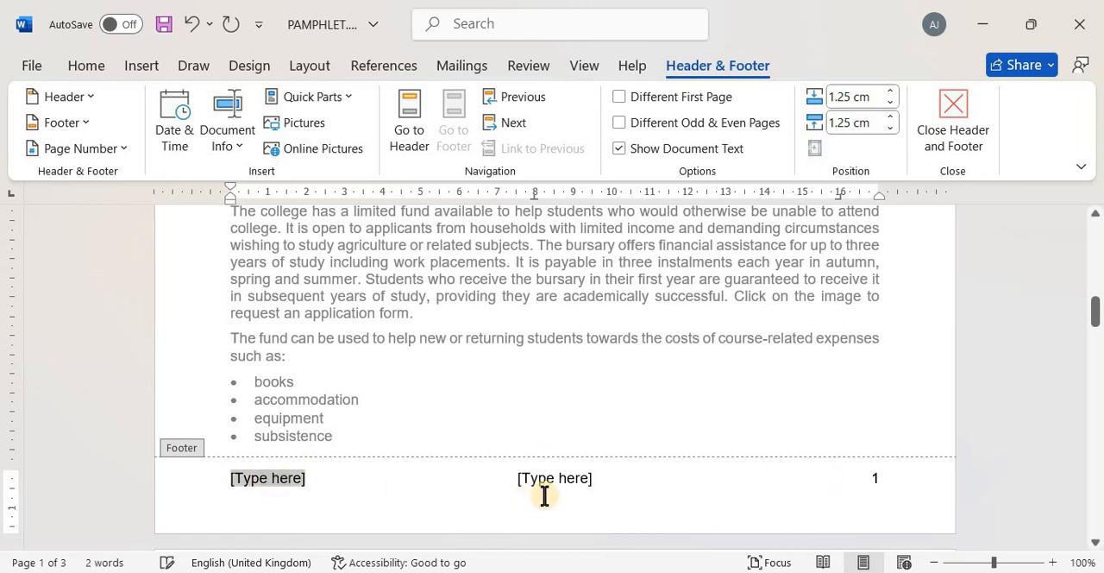
left_click(571, 478)
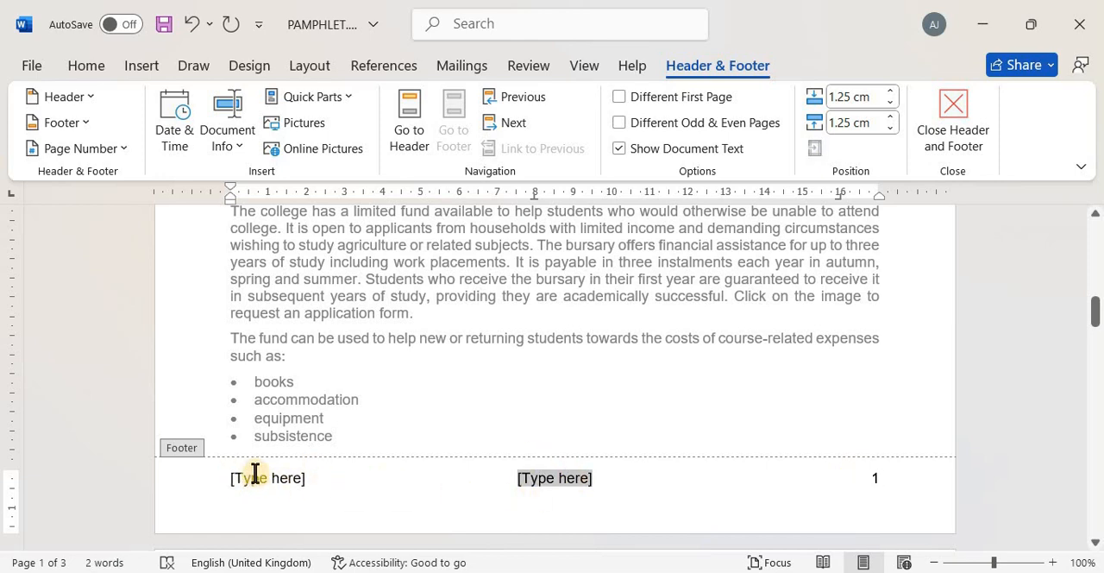
left_click(255, 475)
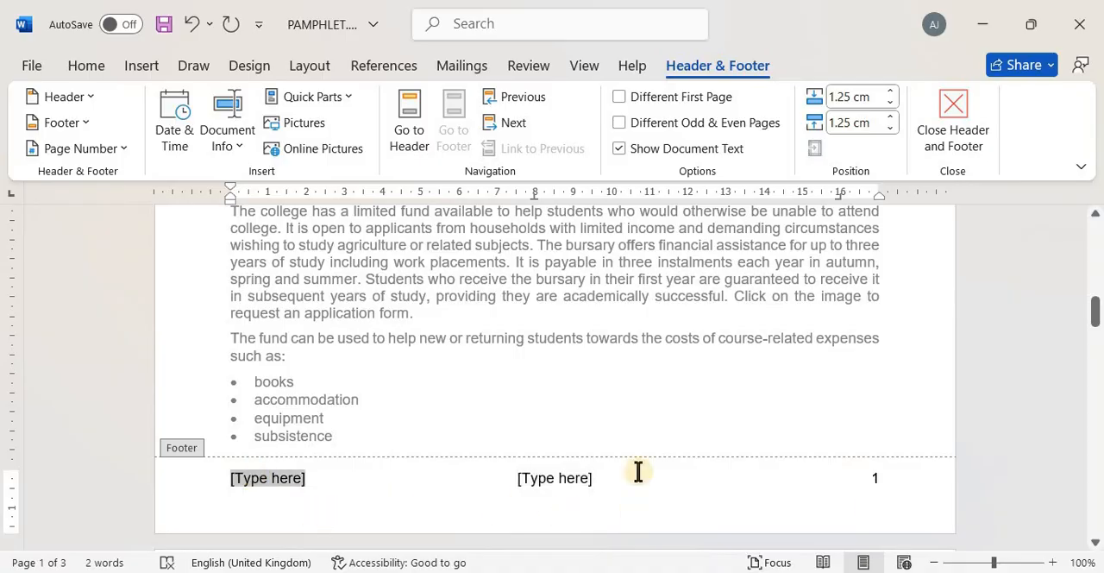
left_click(559, 479)
key("Delete")
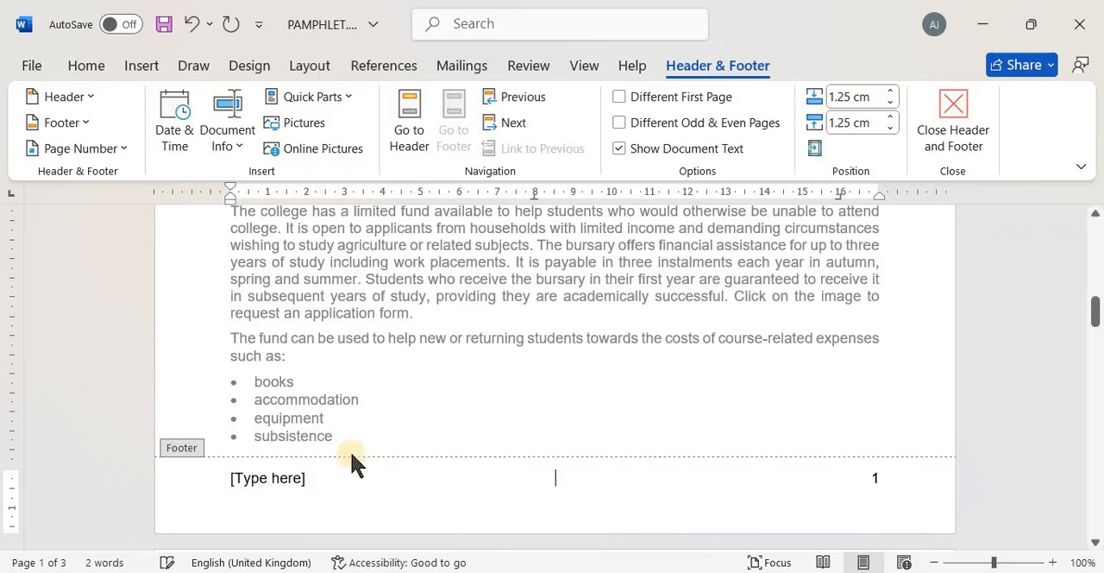
left_click(268, 482)
key("Delete")
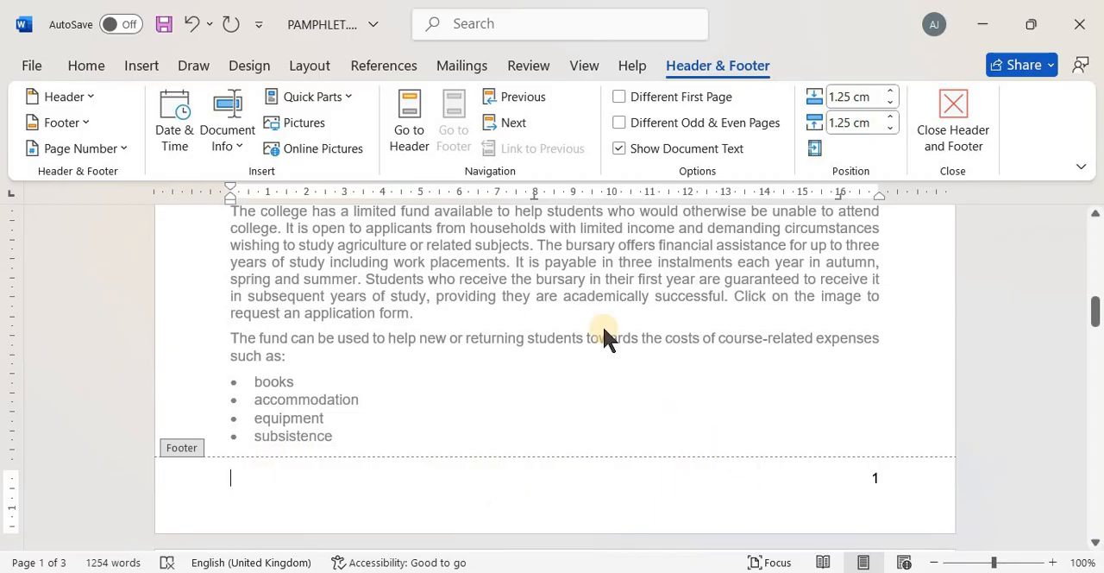
Close header and footer editing and check the header and page numbers across the pages of the document
scroll(604, 336, "up", 8)
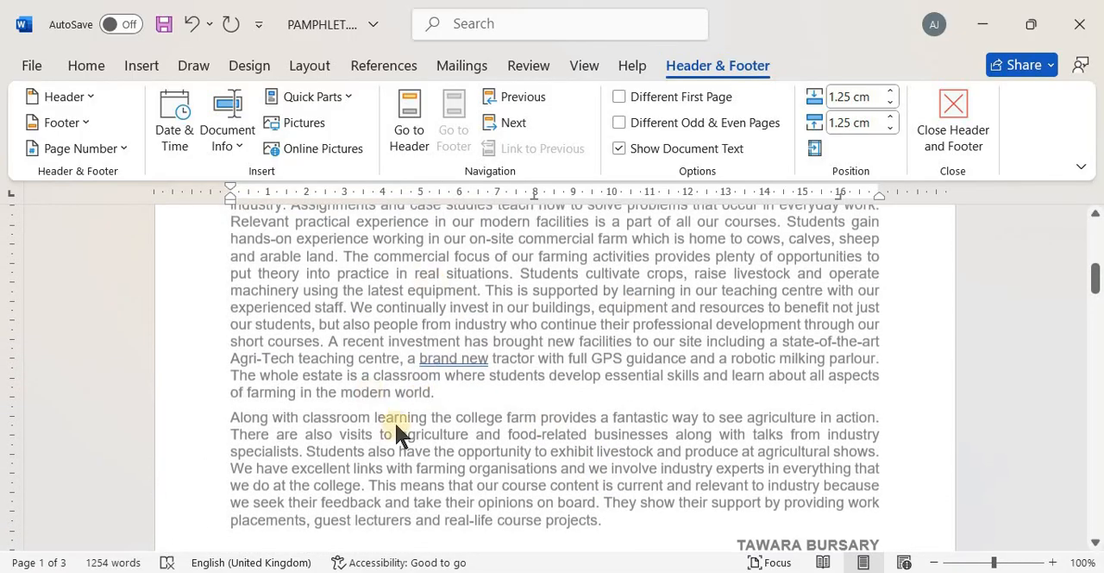
scroll(483, 349, "up", 10)
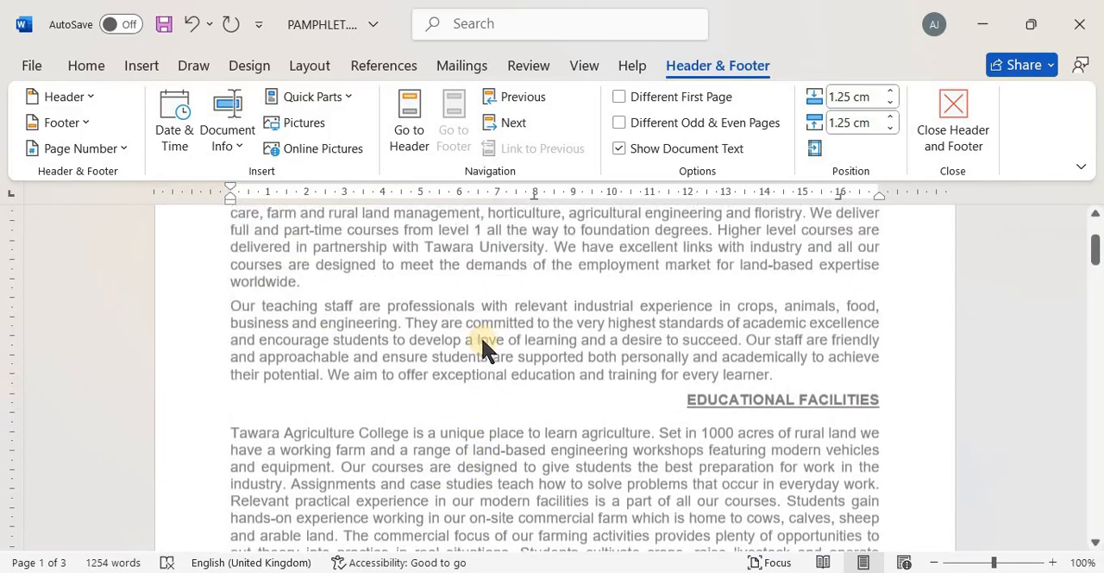
scroll(482, 339, "down", 12)
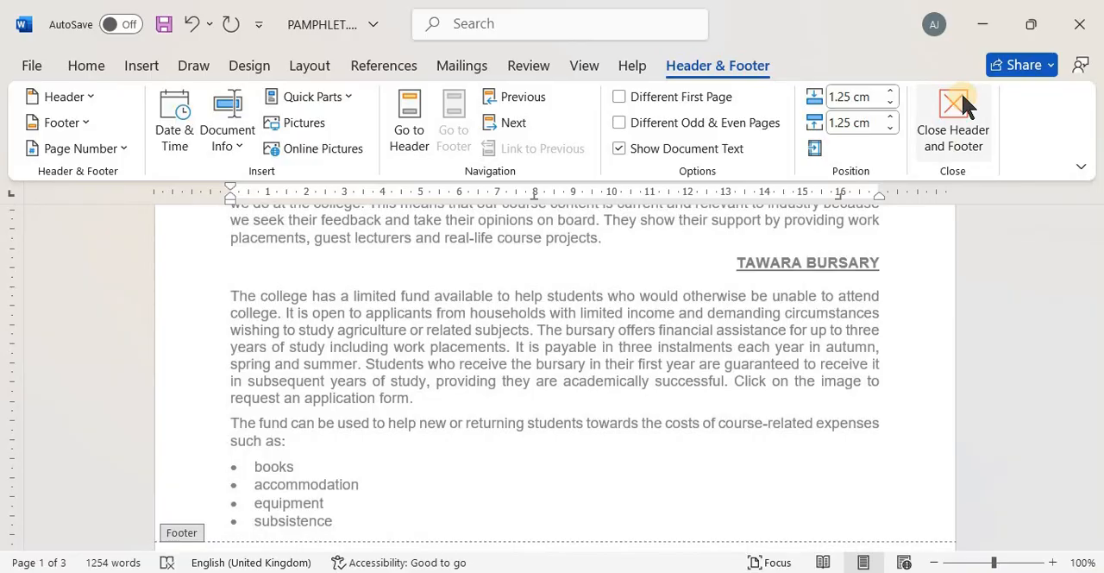
left_click(960, 92)
scroll(576, 444, "up", 5)
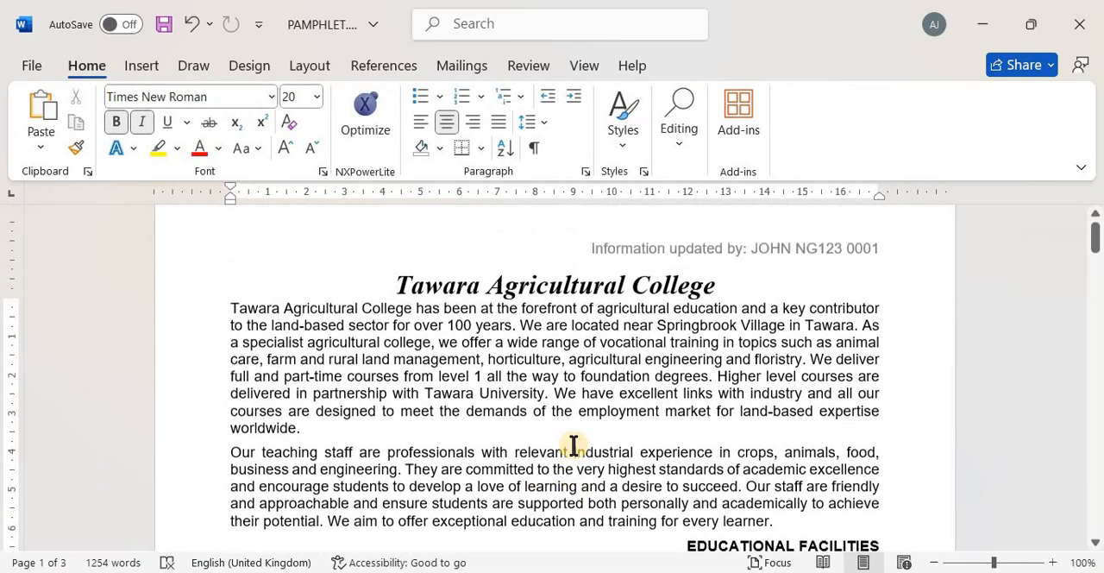
scroll(722, 306, "down", 12)
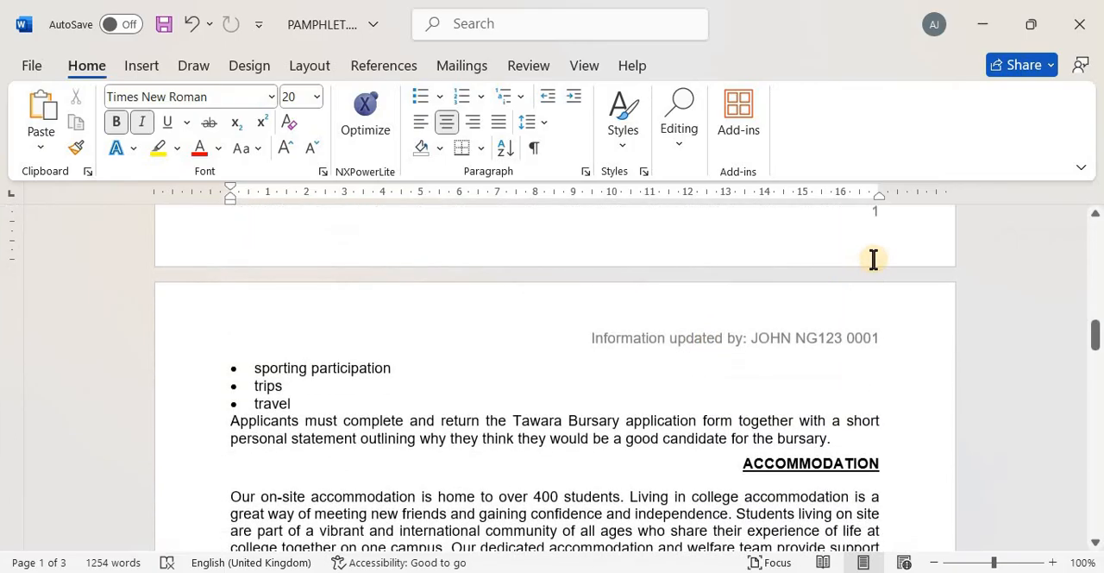
scroll(873, 259, "down", 12)
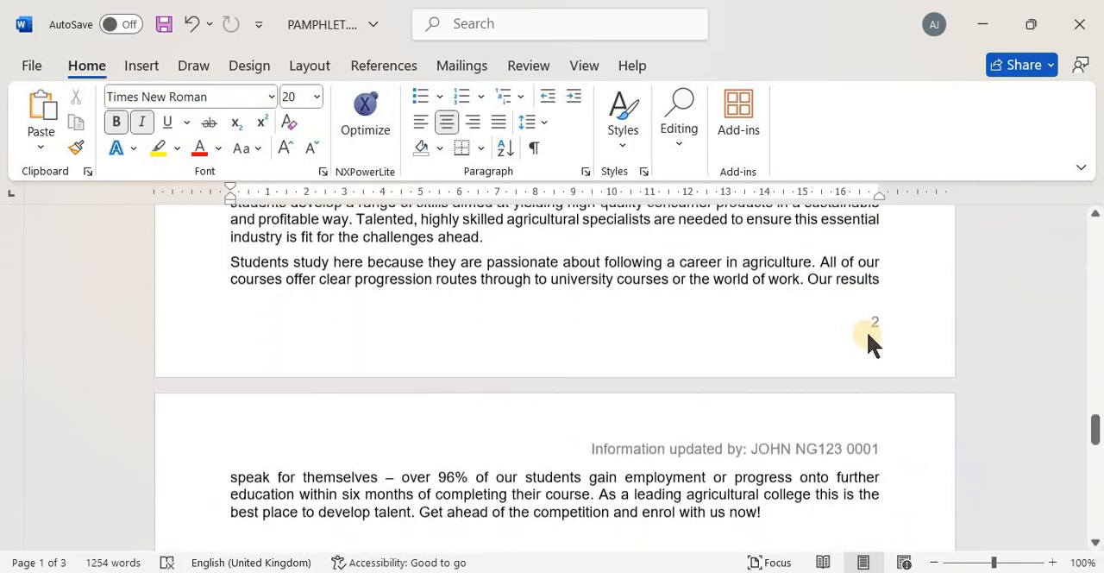
scroll(867, 334, "up", 15)
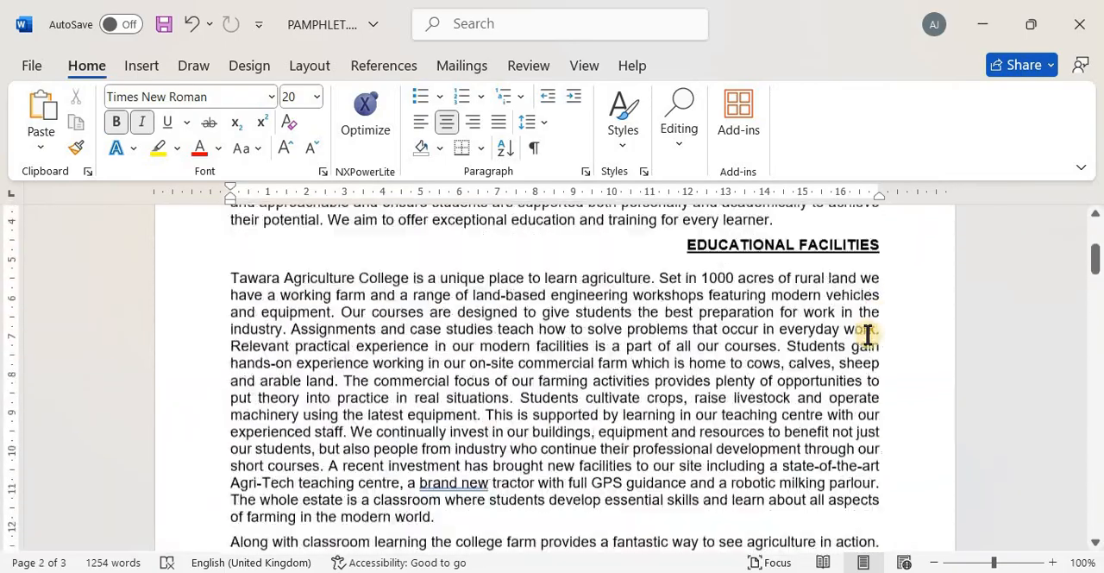
scroll(866, 333, "up", 3)
Switch to the 0417_s24_qp_22.pdf exam paper and read question 3 about the two-column layout
key("alt+Tab")
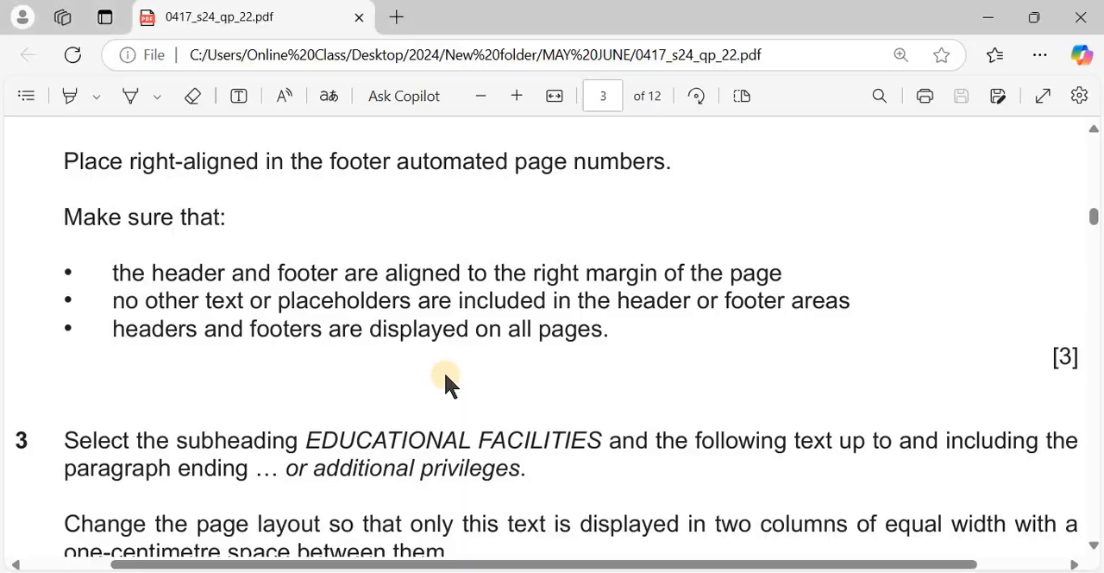
scroll(446, 382, "down", 4)
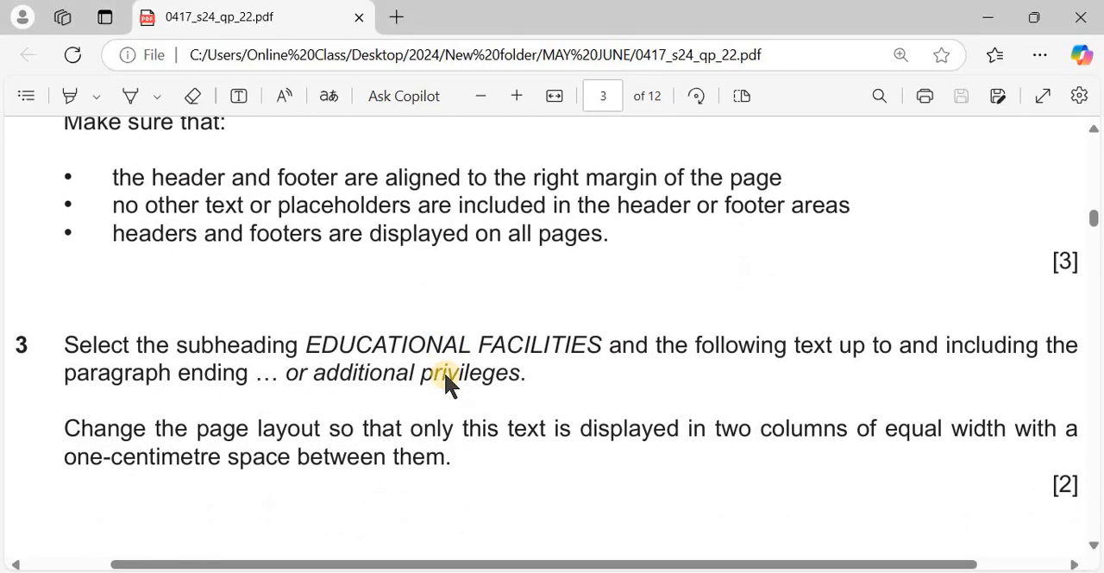
scroll(445, 374, "up", 1)
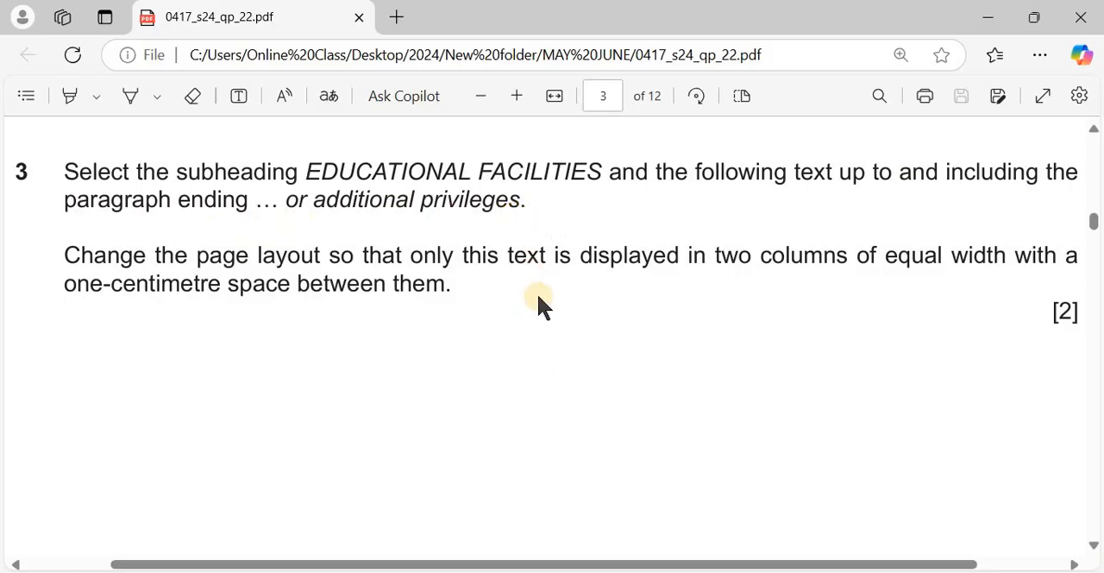
Return to PAMPHLET.docx and locate the text from the EDUCATIONAL FACILITIES subheading to the paragraph ending "or additional privileges", rechecking question 3
key("alt+Tab")
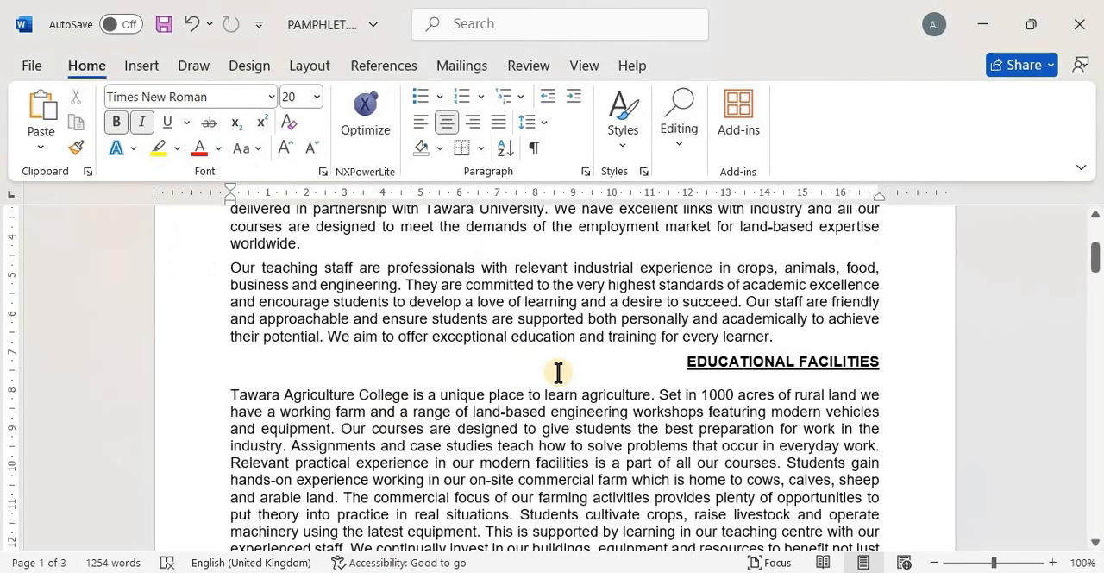
left_click_drag(683, 361, 897, 363)
scroll(662, 446, "down", 14)
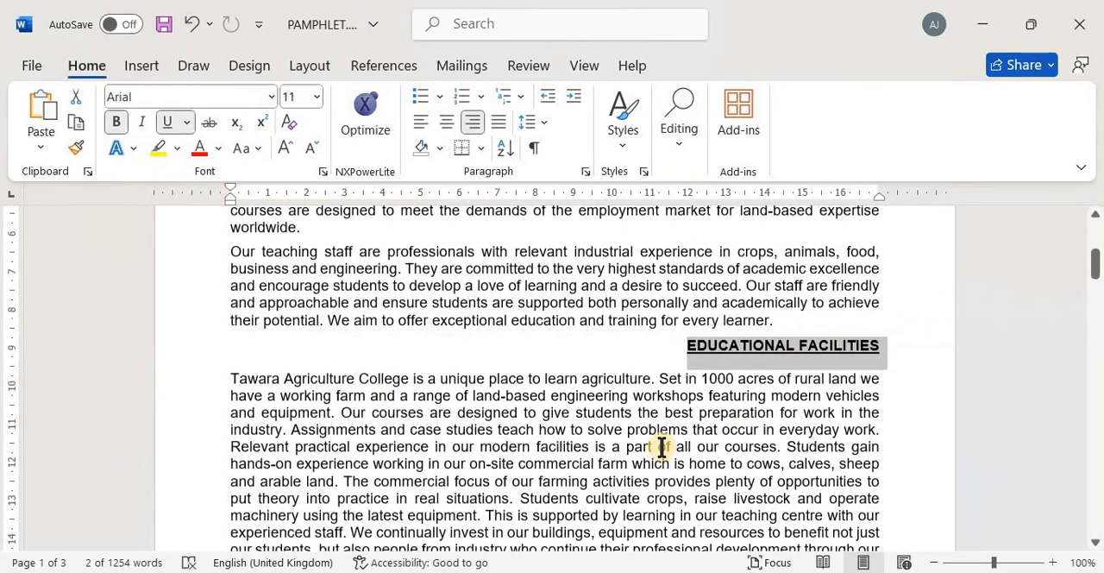
scroll(661, 446, "down", 15)
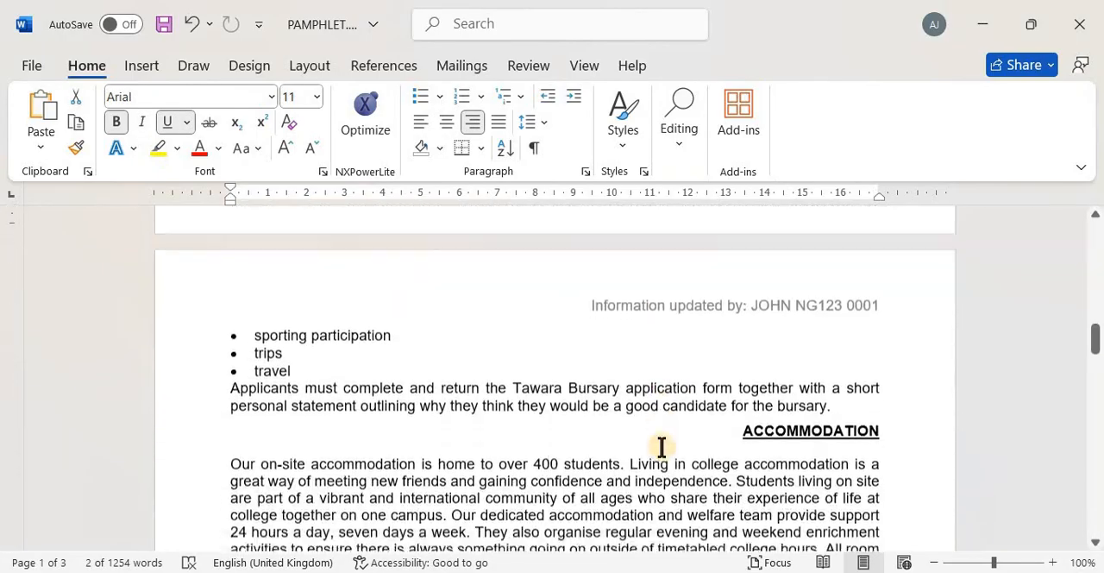
key("alt+Tab")
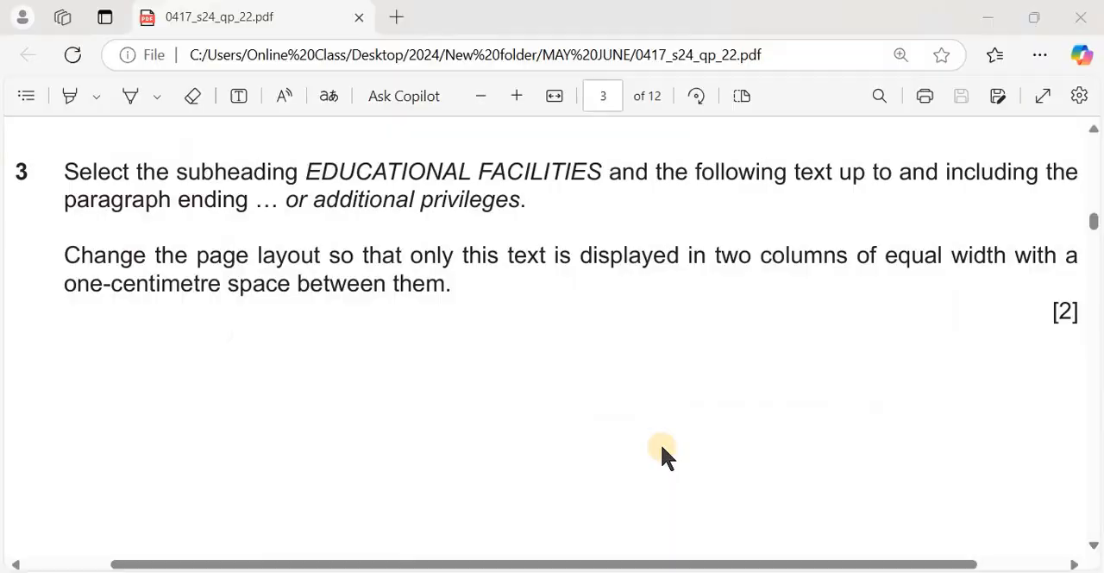
key("alt+Tab")
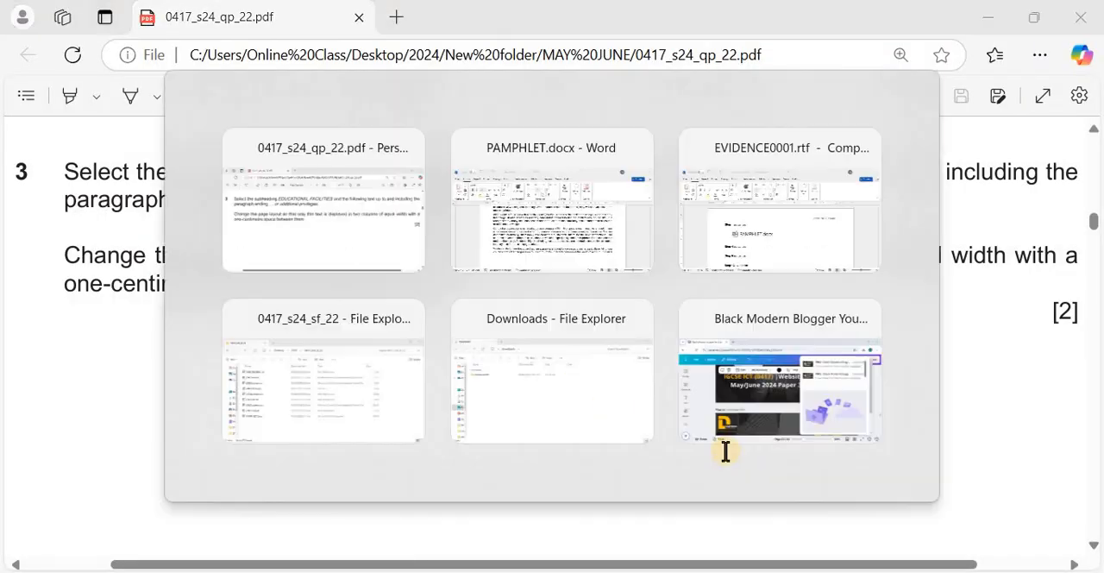
scroll(742, 463, "down", 1)
scroll(742, 463, "down", 5)
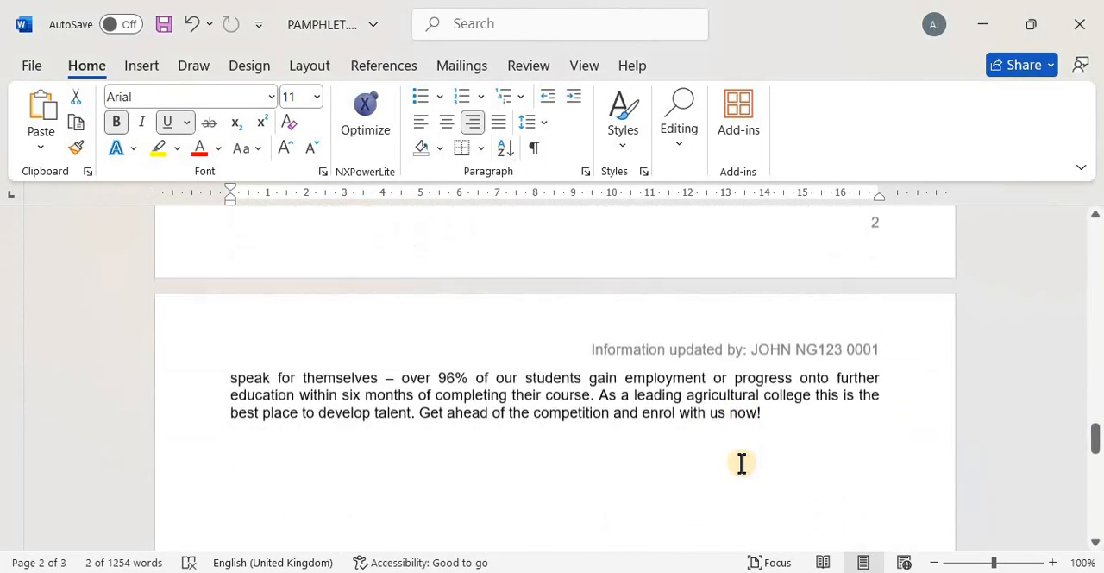
scroll(742, 463, "up", 5)
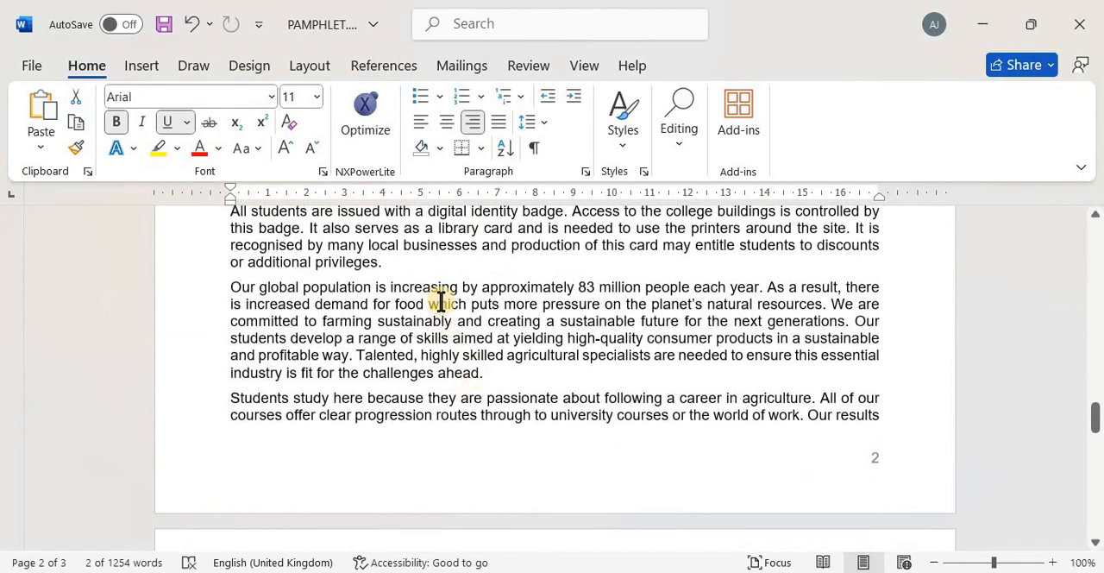
scroll(518, 385, "up", 1)
scroll(517, 384, "up", 3)
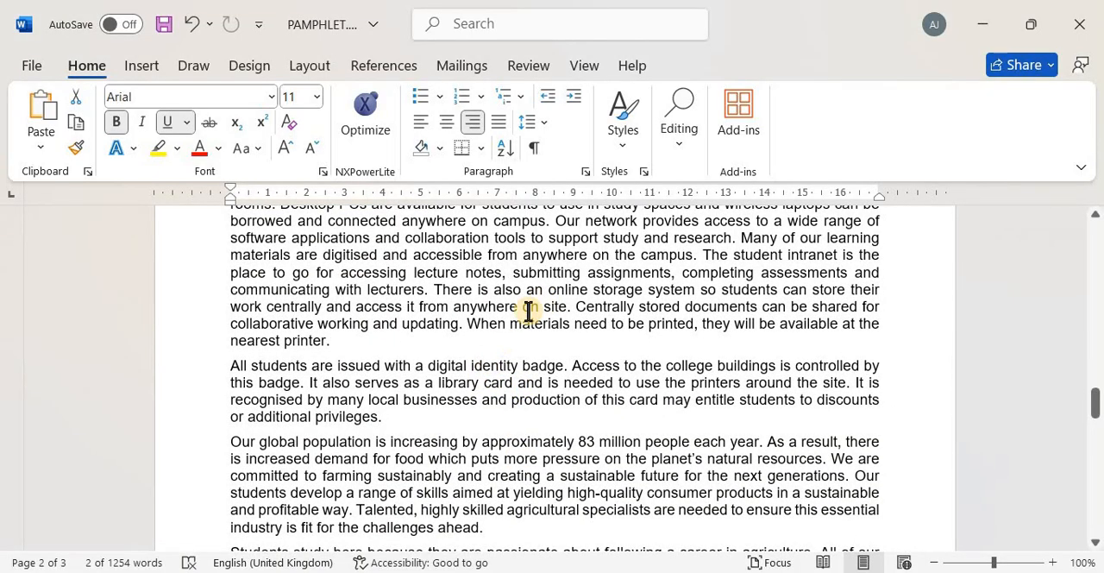
Search the document for "Educational Facilities" to go back to that subheading, closing the search and clearing the selection
key("ctrl+f")
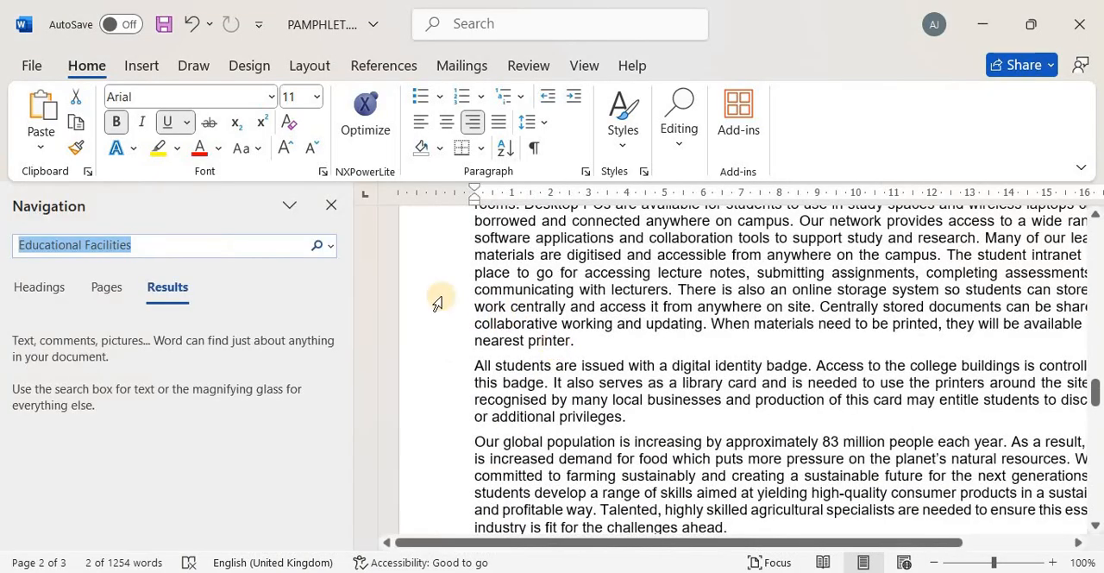
key("Return")
left_click(331, 205)
left_click(543, 282)
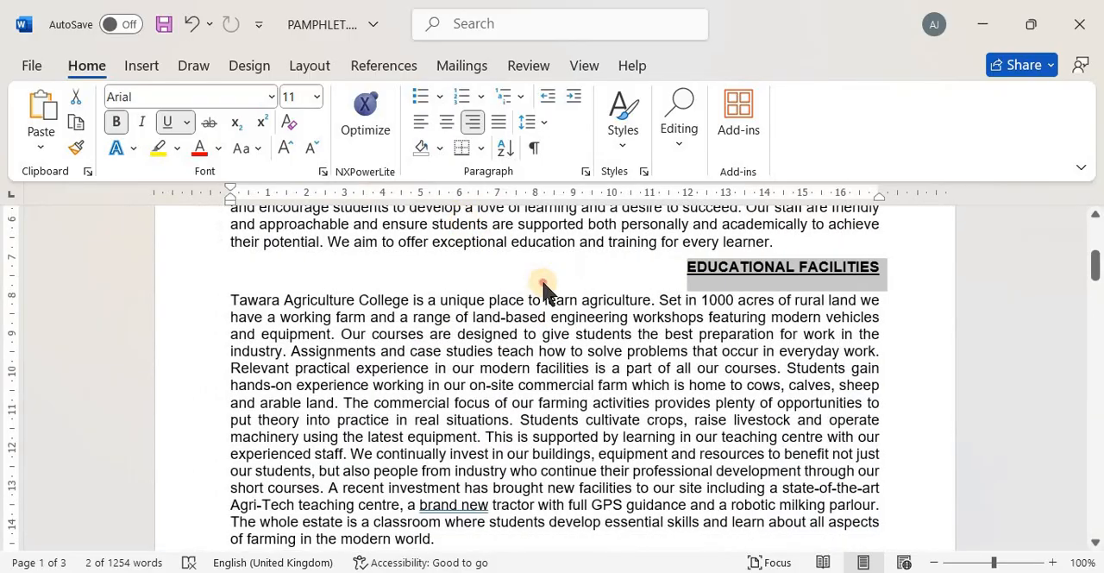
Open the document search, then copy the phrase "or additional privileges" from question 3 of the 0417_s24_qp_22.pdf exam paper
left_click(622, 148)
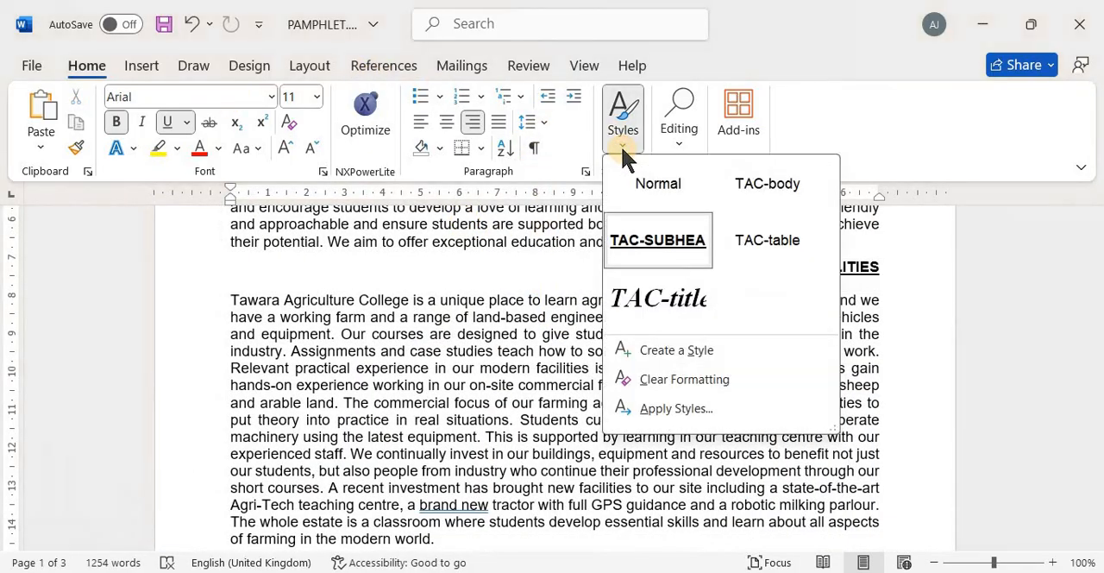
left_click(679, 129)
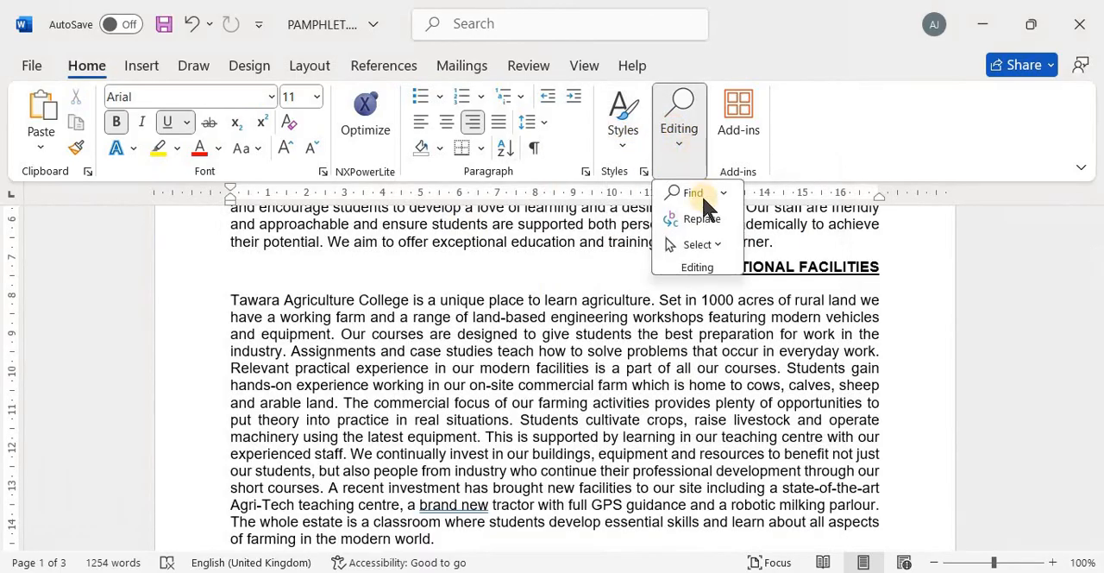
left_click(701, 195)
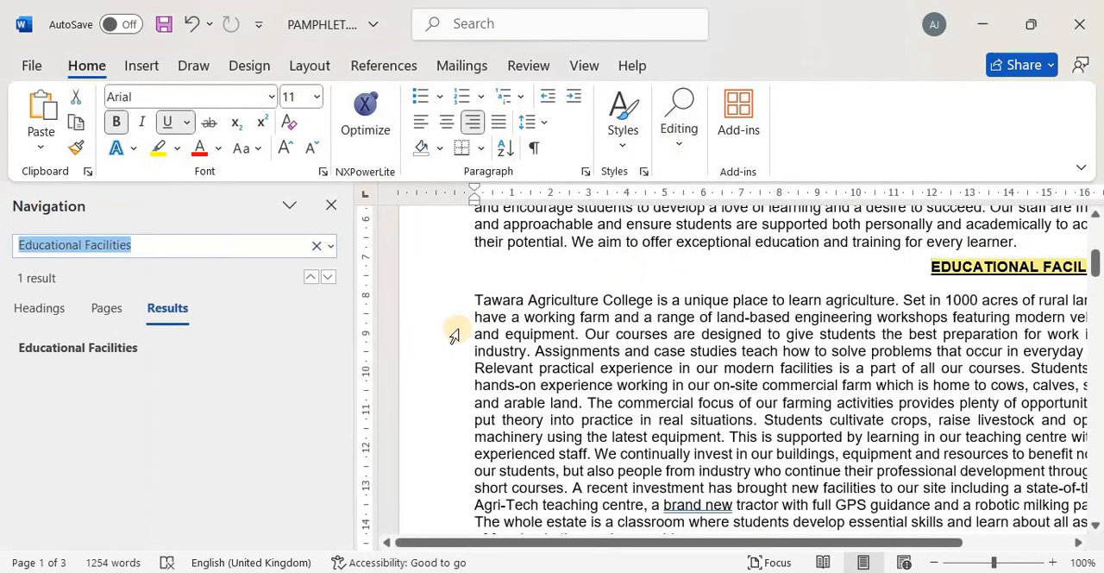
key("alt+Tab")
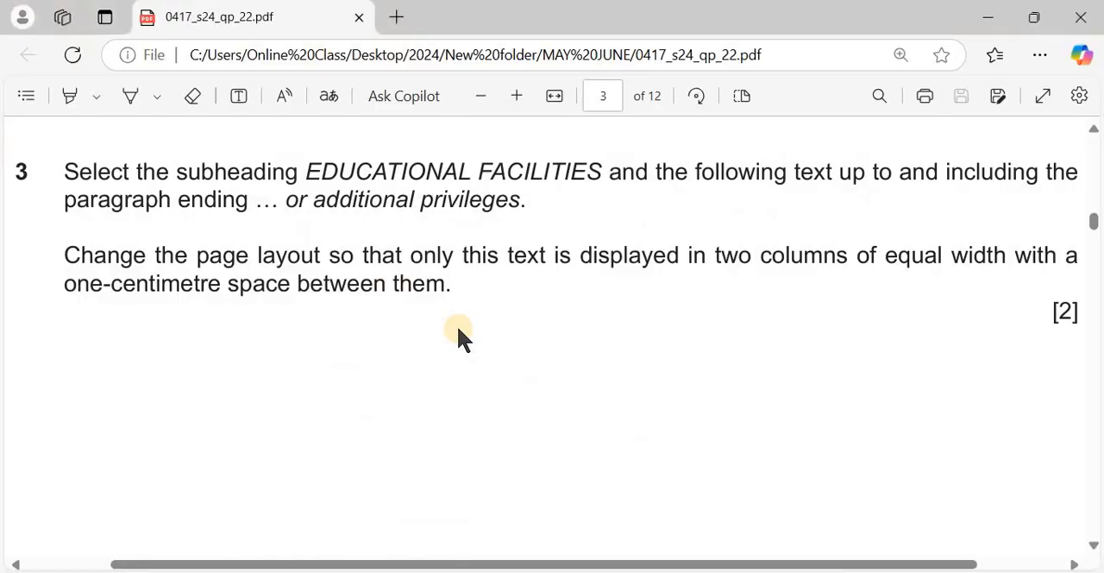
left_click_drag(289, 199, 515, 207)
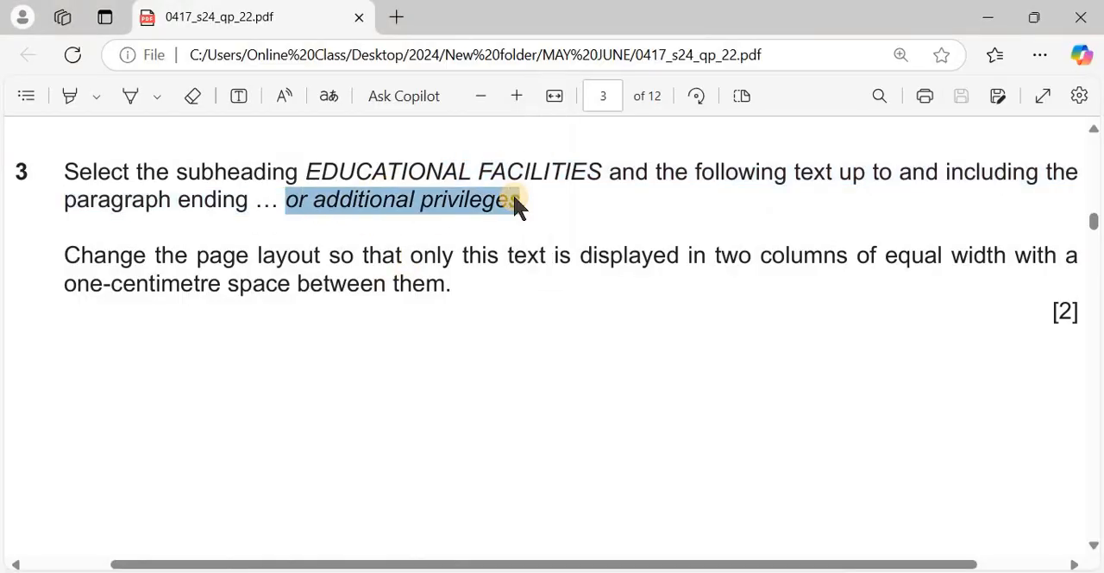
Search PAMPHLET.docx for "or additional privileges", place the cursor at the end of that paragraph and close the search
key("alt+Tab")
left_click(196, 245)
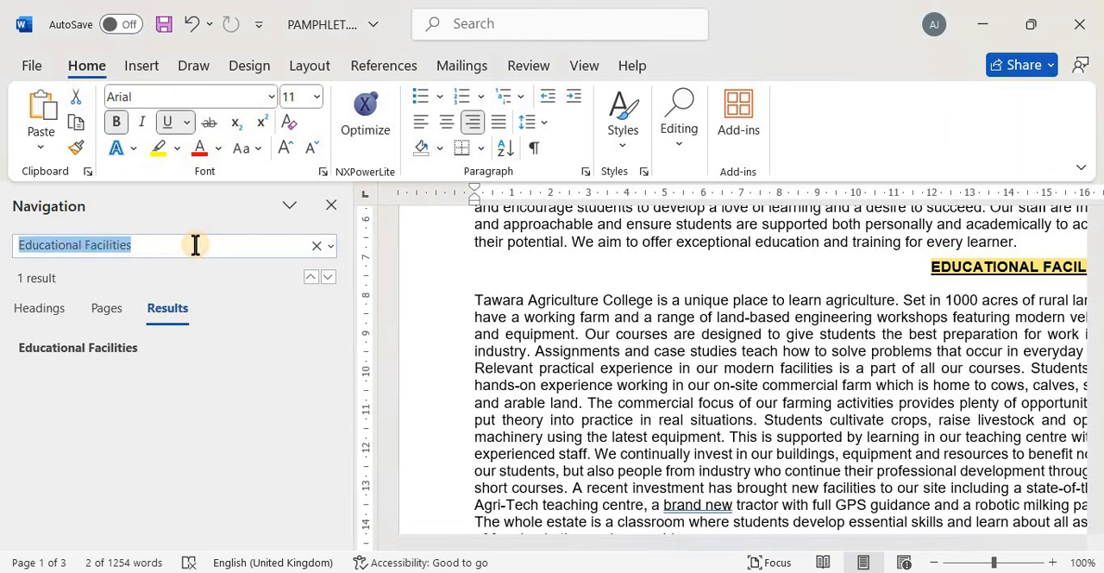
type("or additional privileges")
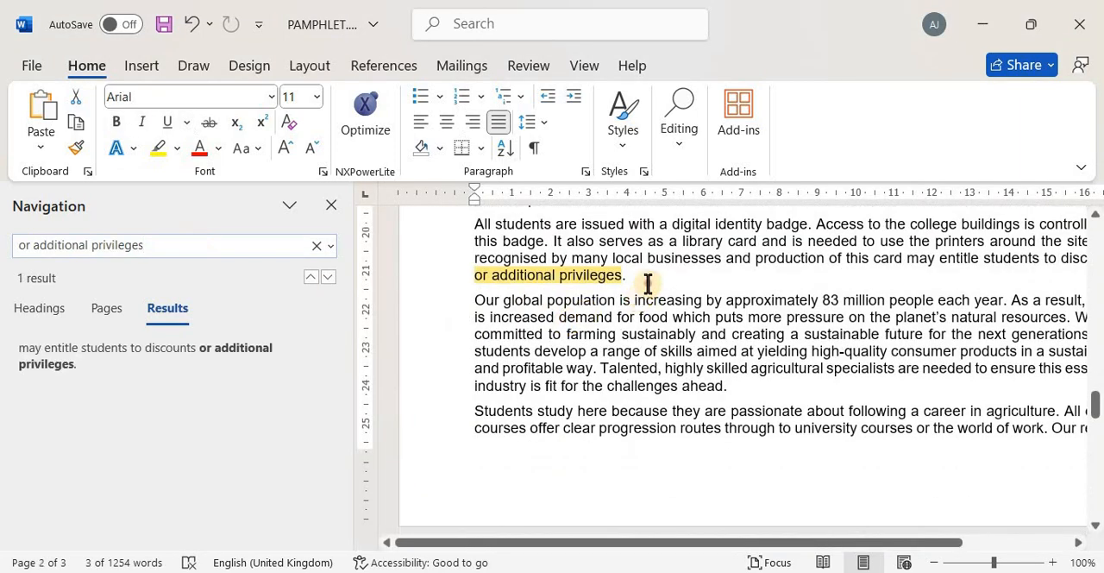
left_click(648, 283)
scroll(705, 411, "down", 3)
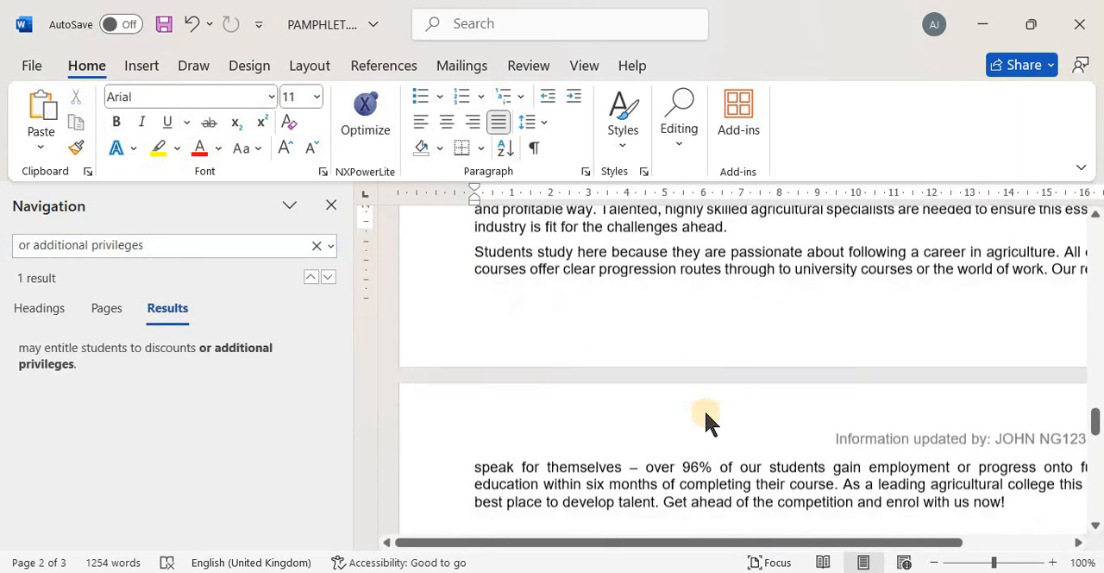
scroll(704, 411, "up", 2)
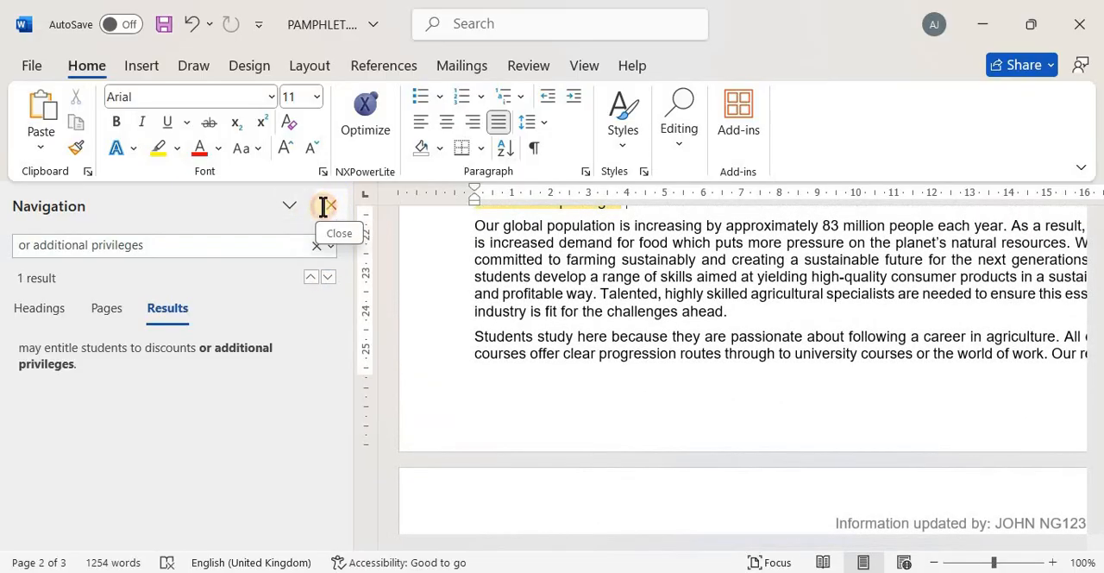
left_click(326, 205)
scroll(481, 343, "up", 3)
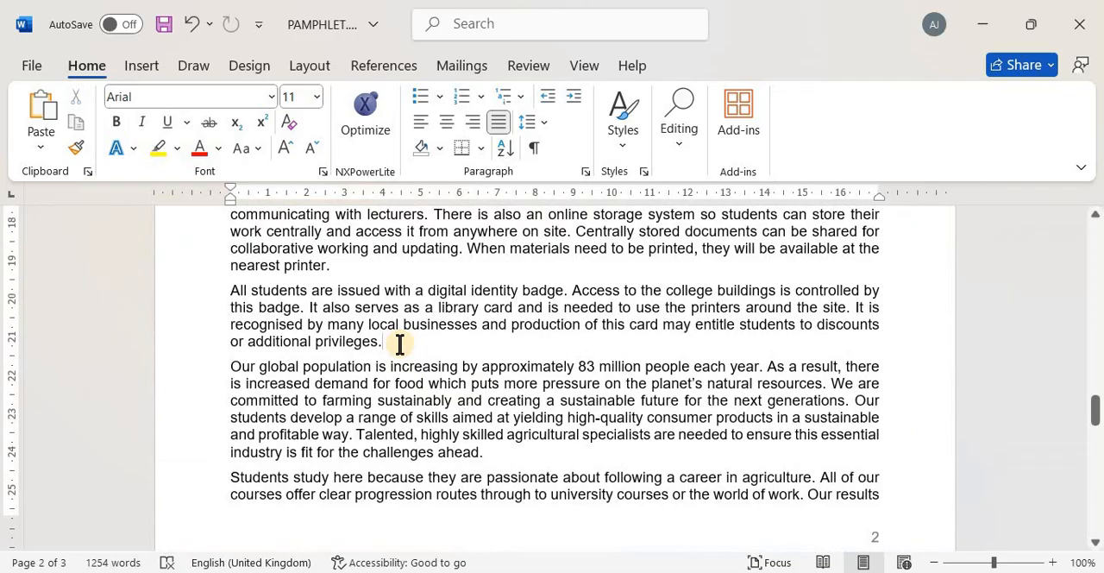
scroll(399, 343, "up", 2)
key("ctrl+shift+Up")
key("ctrl+shift+Up")
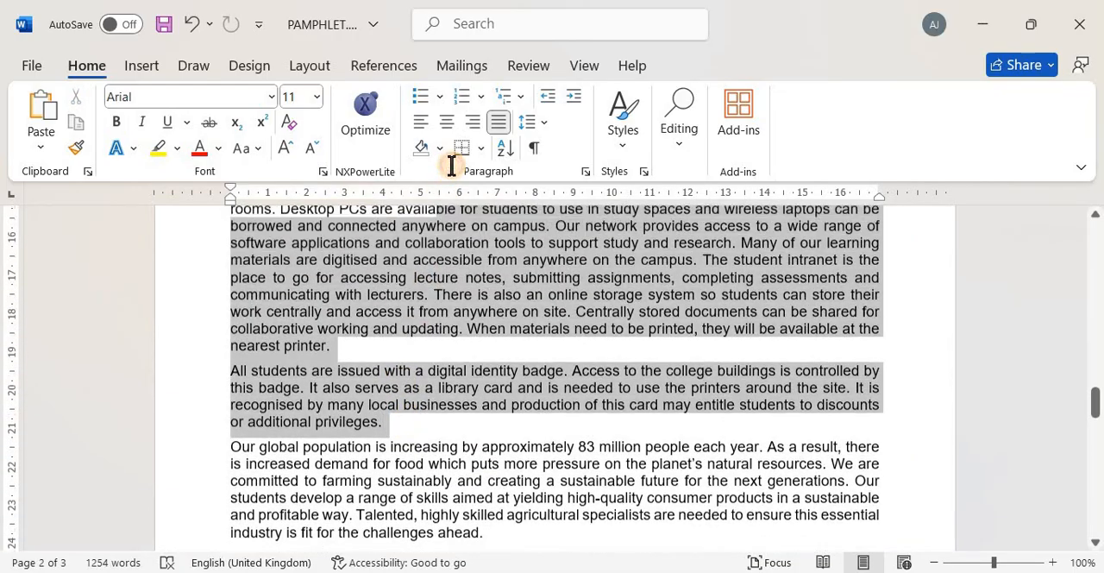
left_click_drag(451, 166, 660, 403)
Select the text from the EDUCATIONAL FACILITIES subheading through the paragraph ending "or additional privileges"
left_click(667, 412)
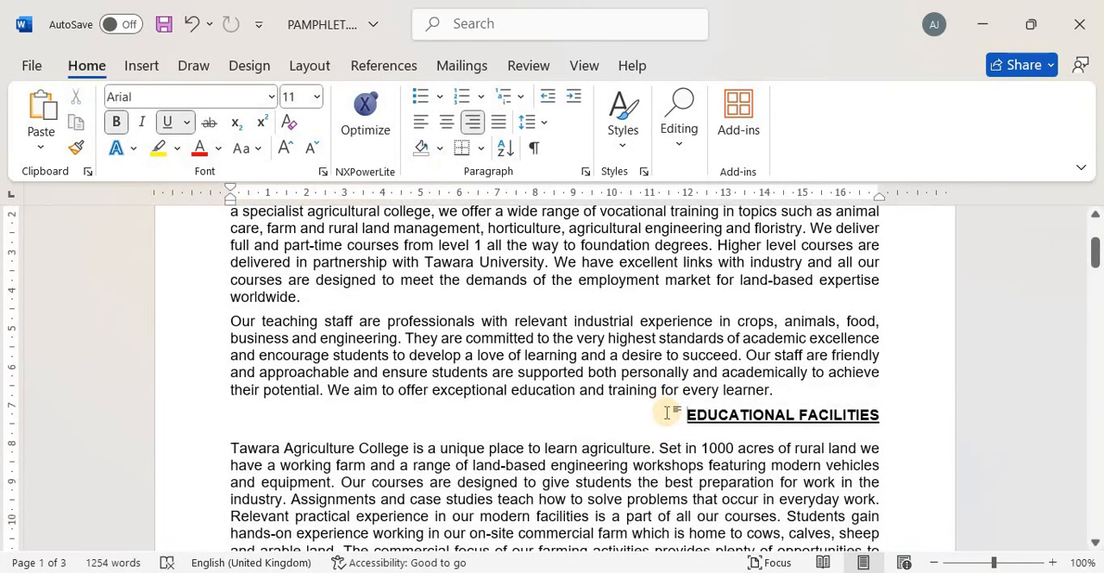
key("shift+Down")
key("shift+Down")
key("shift+Down")
key("shift+Down")
key("shift+Down")
key("shift+Down")
key("shift+Down")
key("shift+Down")
key("shift+Down")
key("shift+Down")
key("shift+Down")
key("shift+Down")
key("shift+Down")
key("shift+Down")
key("shift+Down")
key("shift+Down")
key("shift+Down")
key("shift+Down")
key("shift+Down")
key("shift+Down")
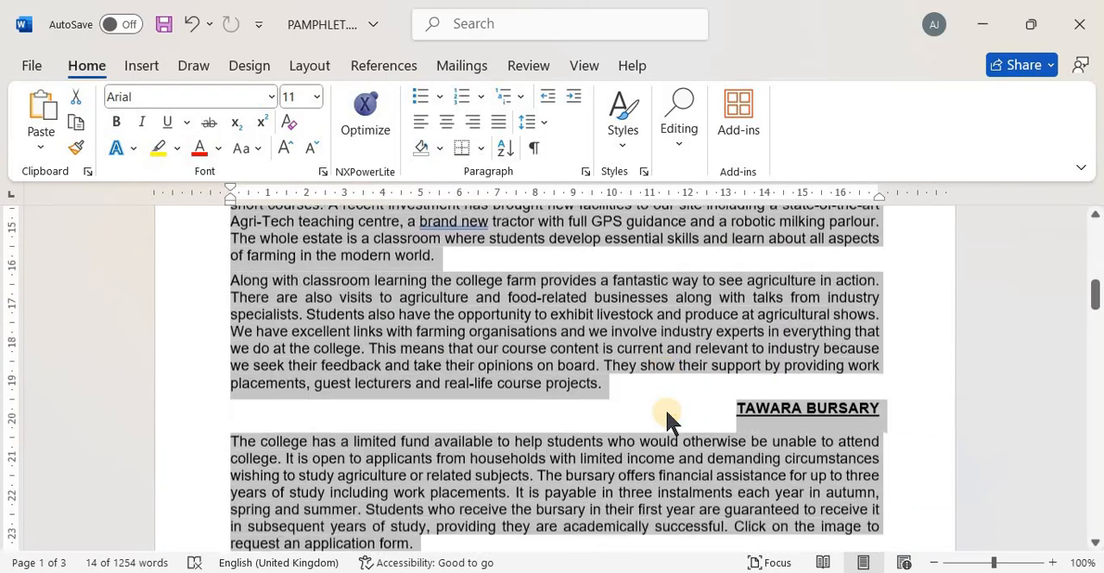
key("shift+Down")
key("shift+Down")
key("shift+Down")
key("shift+Down")
key("shift+Down")
key("shift+Down")
key("shift+Down")
key("shift+Down")
key("shift+Down")
key("shift+Down")
key("shift+Down")
key("shift+Down")
key("shift+Down")
key("shift+Down")
key("shift+Down")
key("shift+Down")
key("shift+Down")
key("shift+Down")
key("shift+Down")
key("shift+Down")
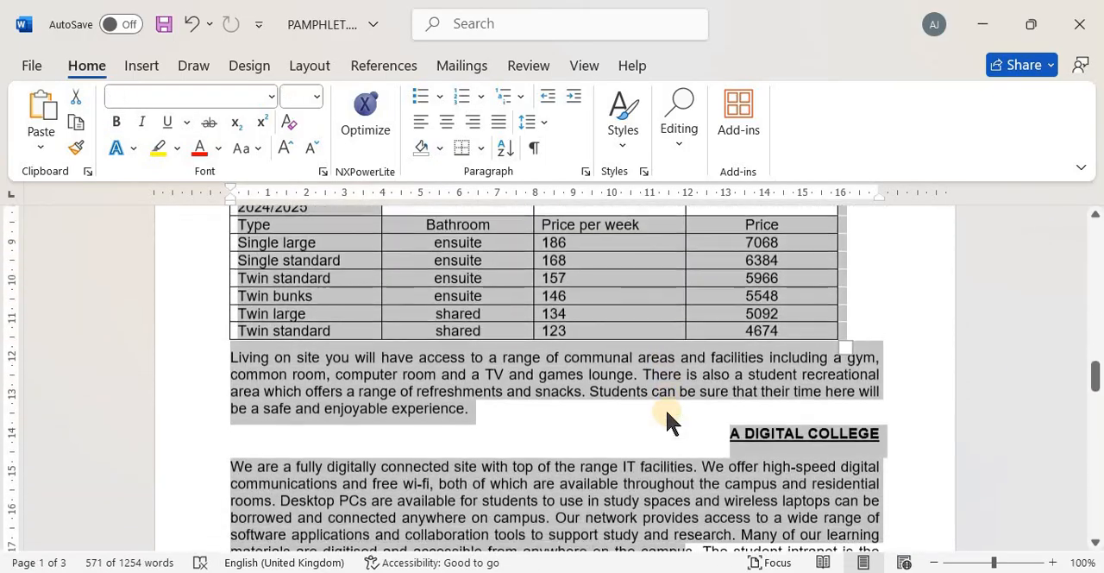
key("shift+Down")
key("shift+Down")
key("shift+Down")
key("shift+Down")
key("shift+Down")
key("shift+Down")
key("shift+Down")
key("shift+Down")
key("shift+Down")
key("shift+Down")
key("shift+Down")
key("shift+Down")
key("shift+Down")
key("shift+Down")
key("shift+Down")
key("shift+Down")
key("shift+Up")
key("shift+Up")
key("shift+Up")
key("shift+Up")
key("shift+Up")
key("shift+Up")
key("shift+Up")
key("shift+Up")
key("shift+Up")
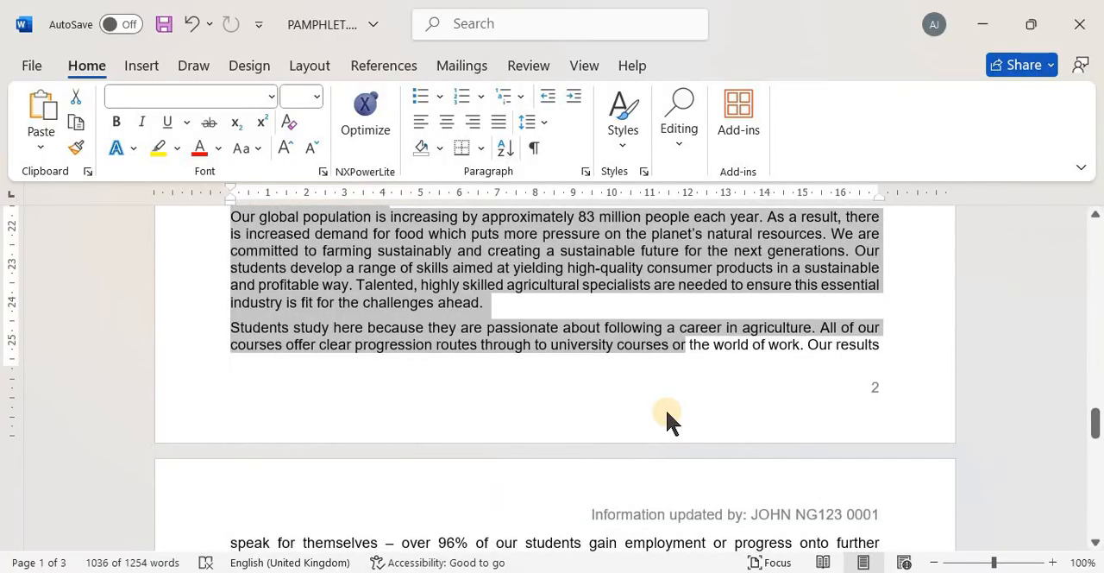
key("shift+Up")
key("shift+Down")
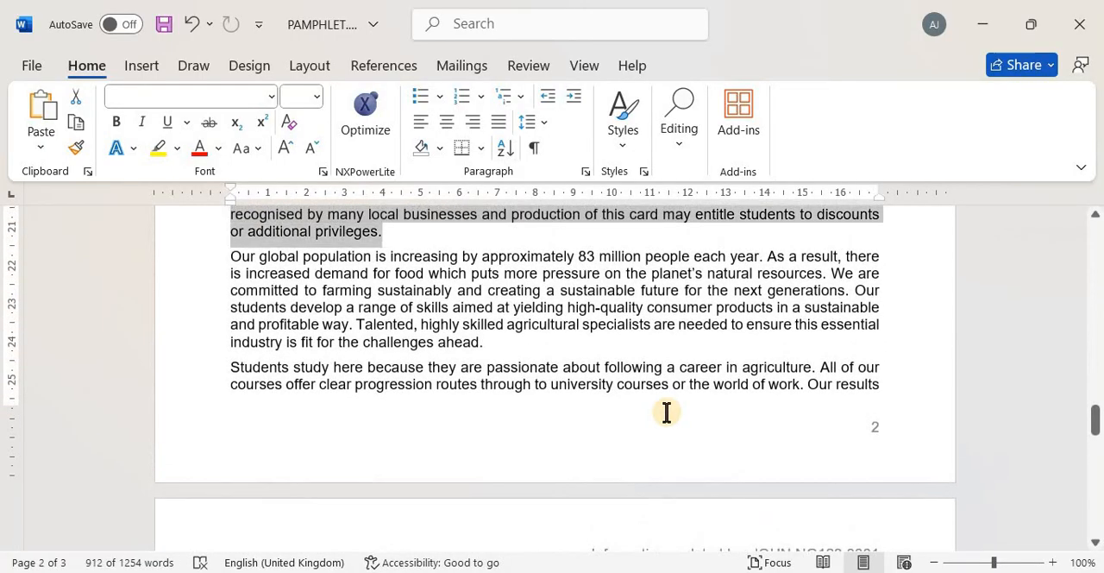
Check the selection back up to the EDUCATIONAL FACILITIES subheading and reread question 3 in the exam paper
scroll(667, 412, "up", 6)
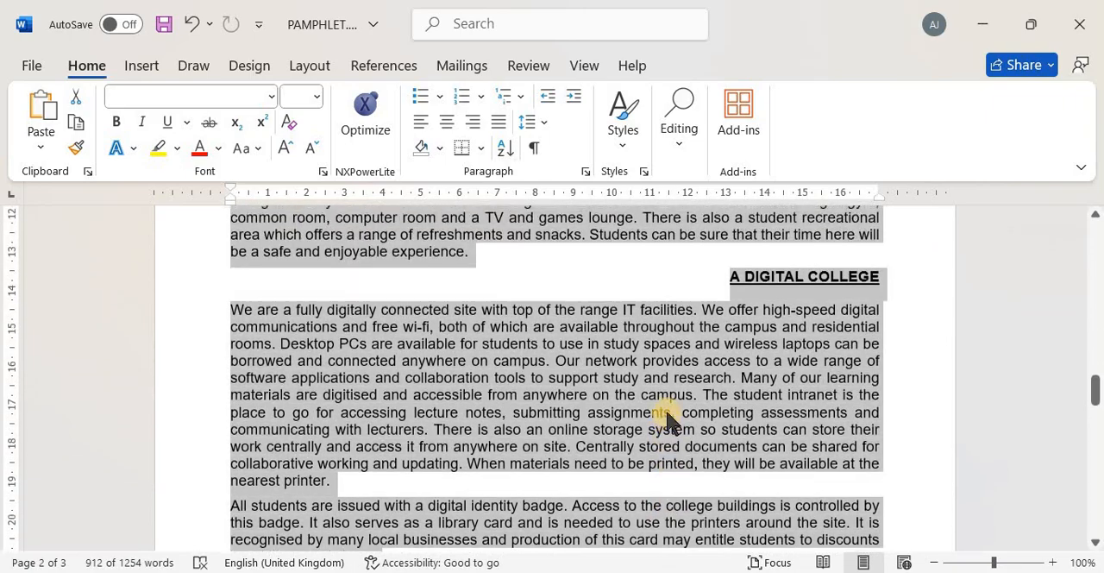
scroll(667, 414, "up", 15)
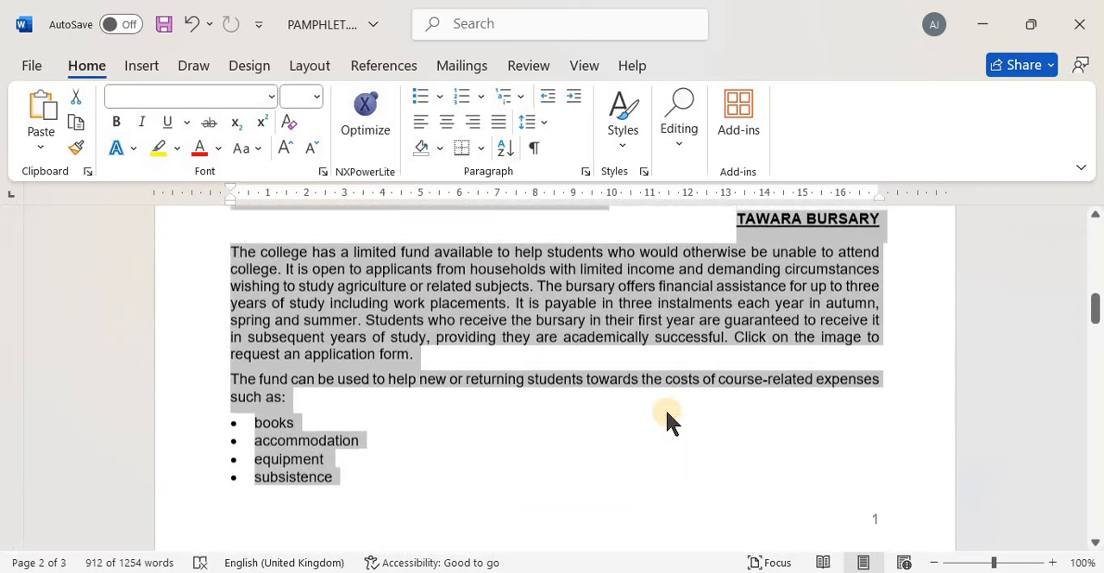
scroll(667, 420, "up", 10)
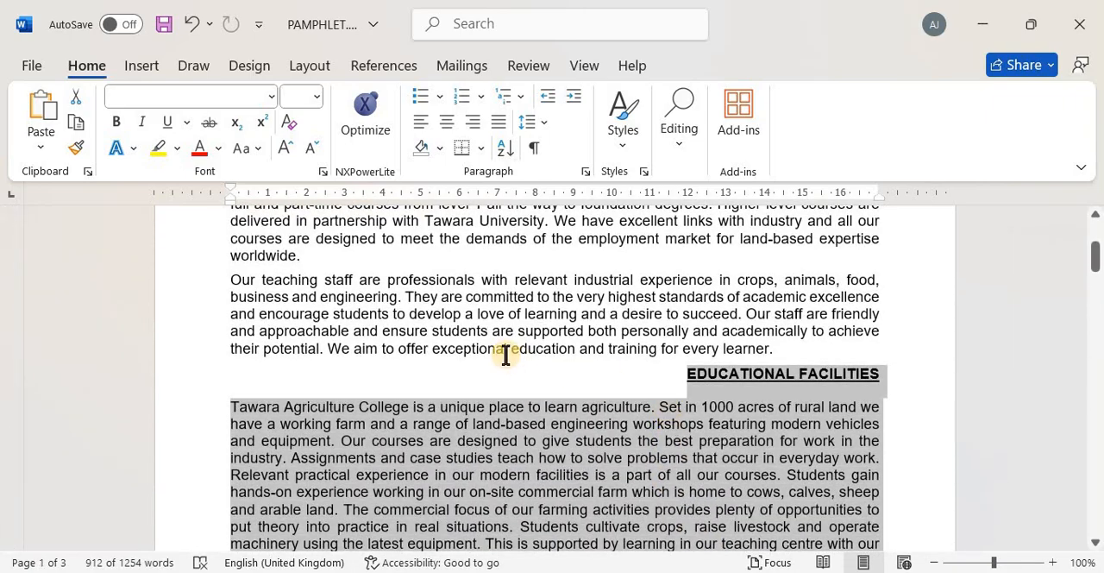
key("alt+Tab")
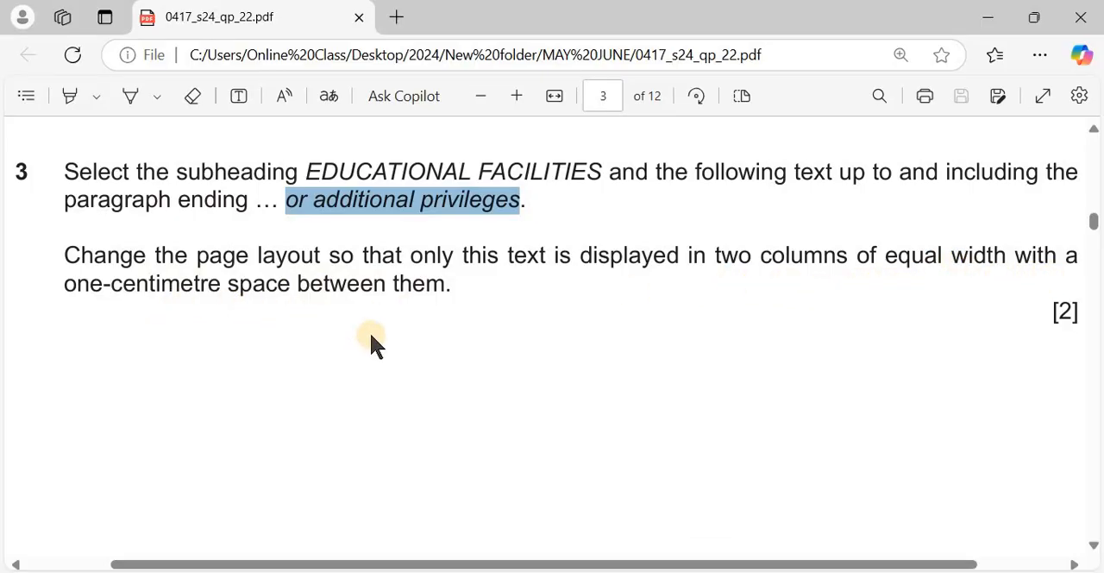
scroll(372, 336, "down", 5)
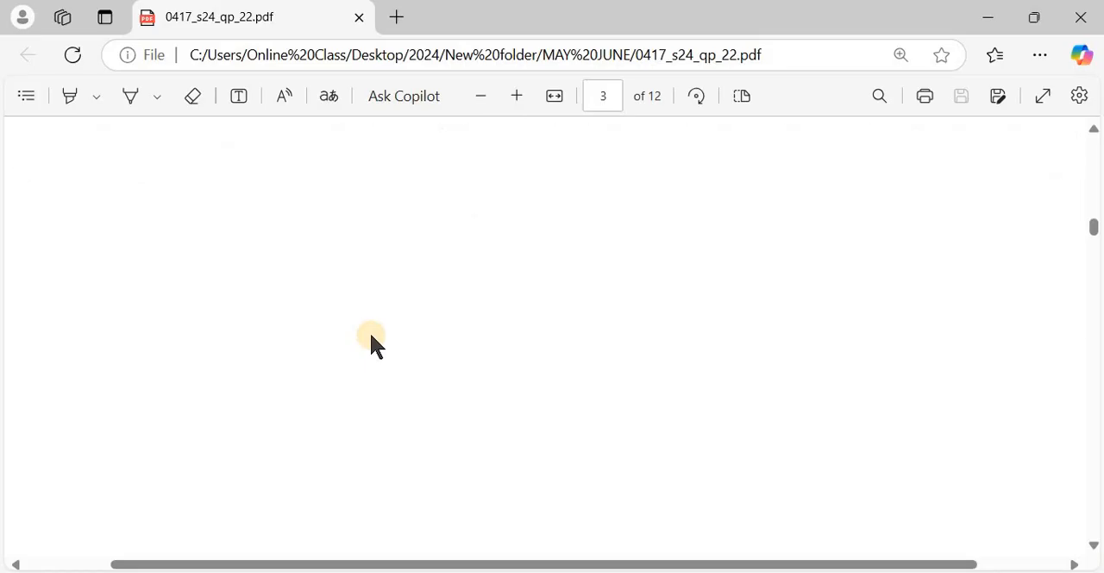
scroll(371, 338, "up", 3)
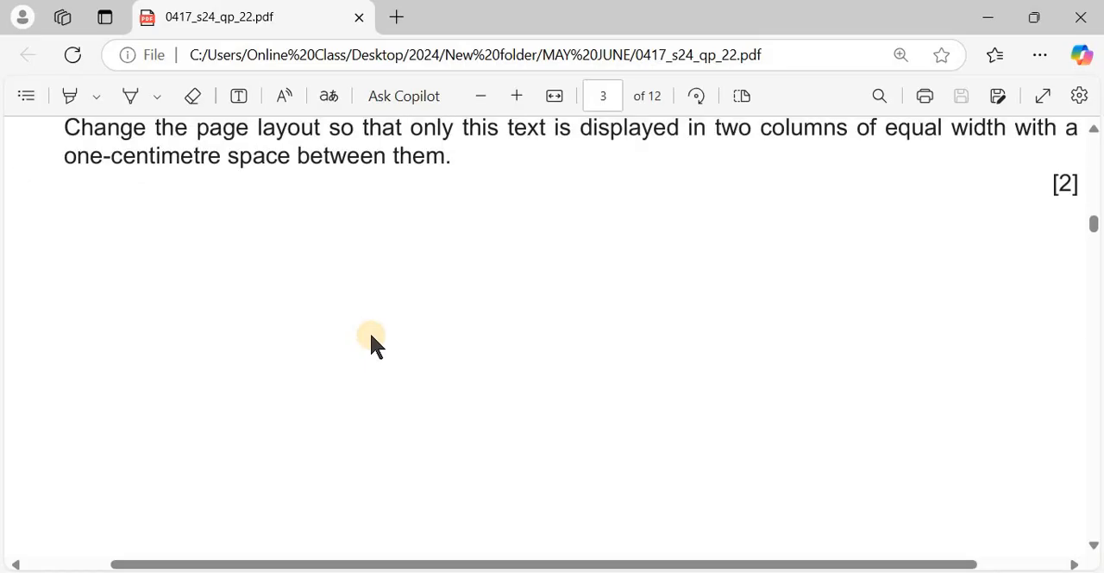
Return to PAMPHLET.docx and lay out the selected text in two equal-width columns with 1 cm spacing and a line between
key("alt+Tab")
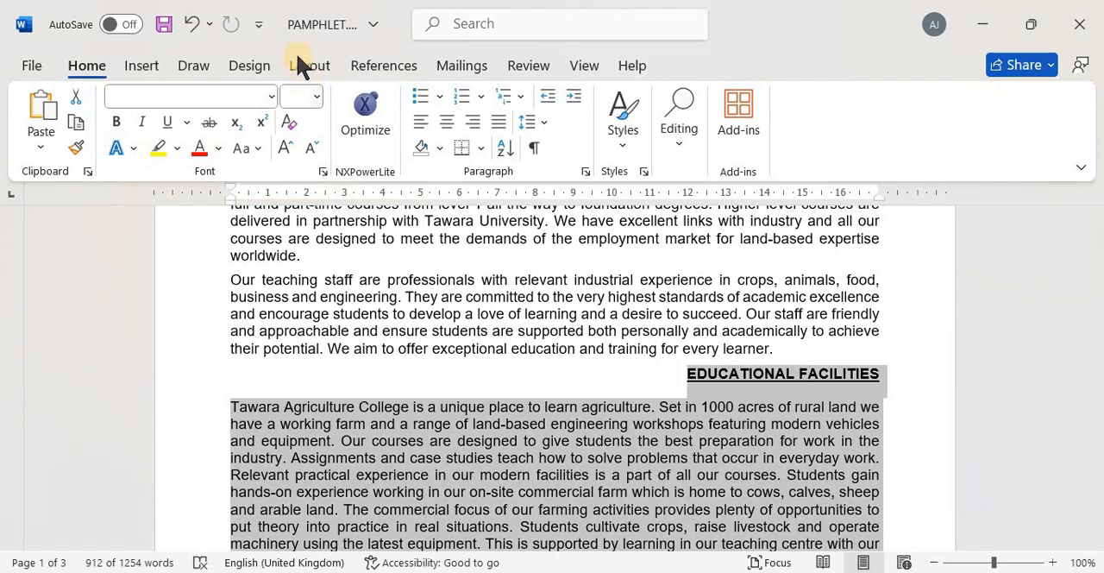
left_click(300, 65)
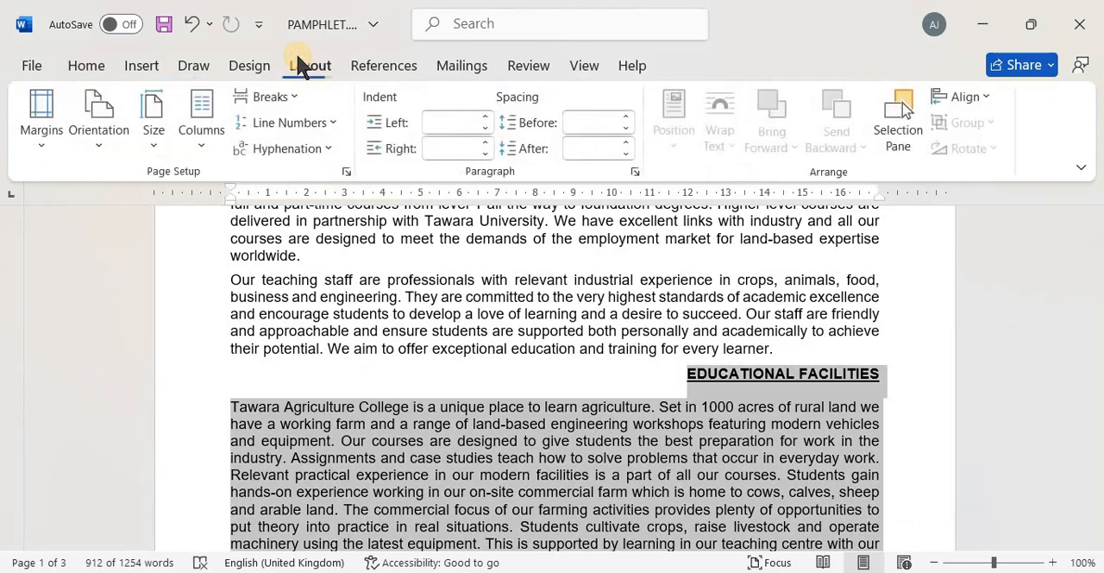
left_click(202, 135)
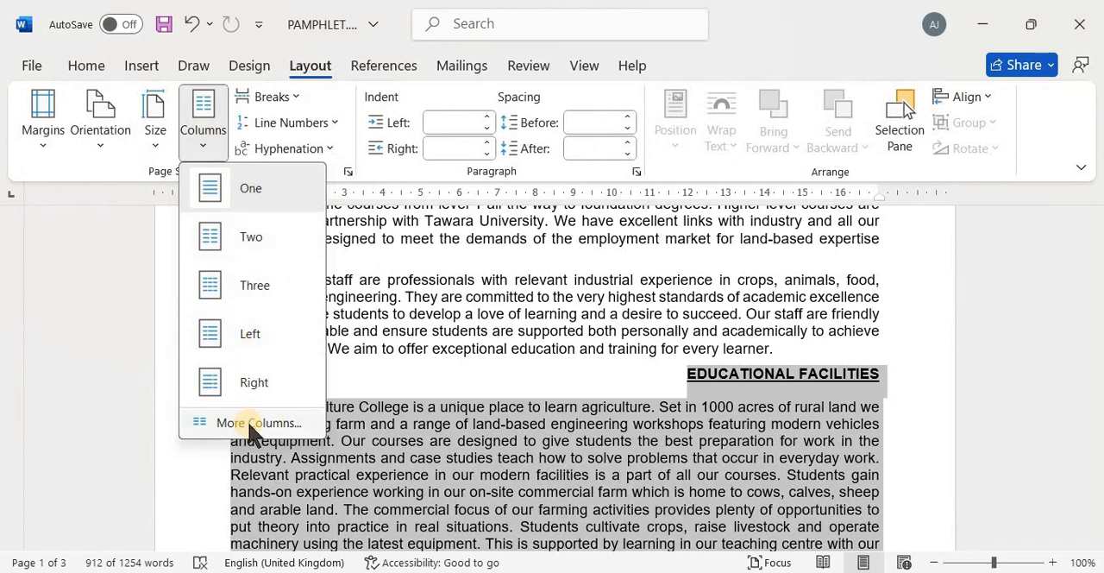
left_click(292, 421)
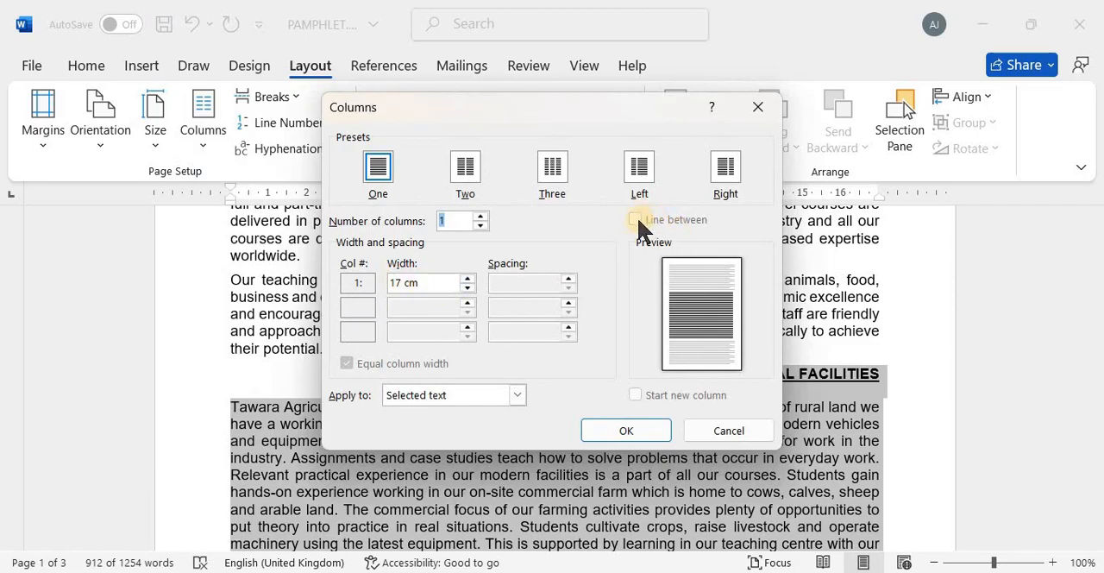
left_click(463, 170)
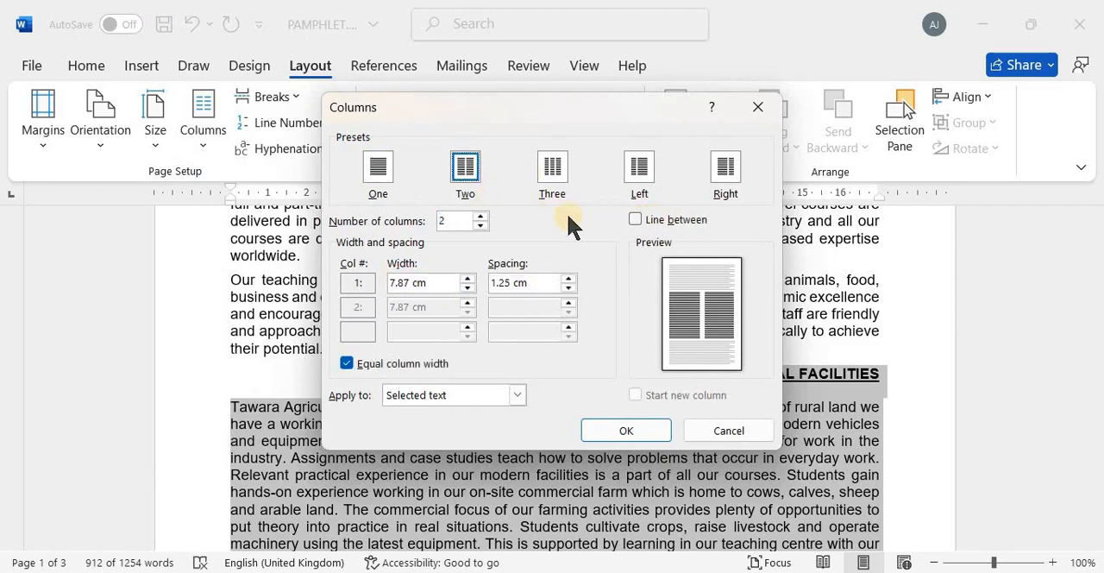
left_click(638, 221)
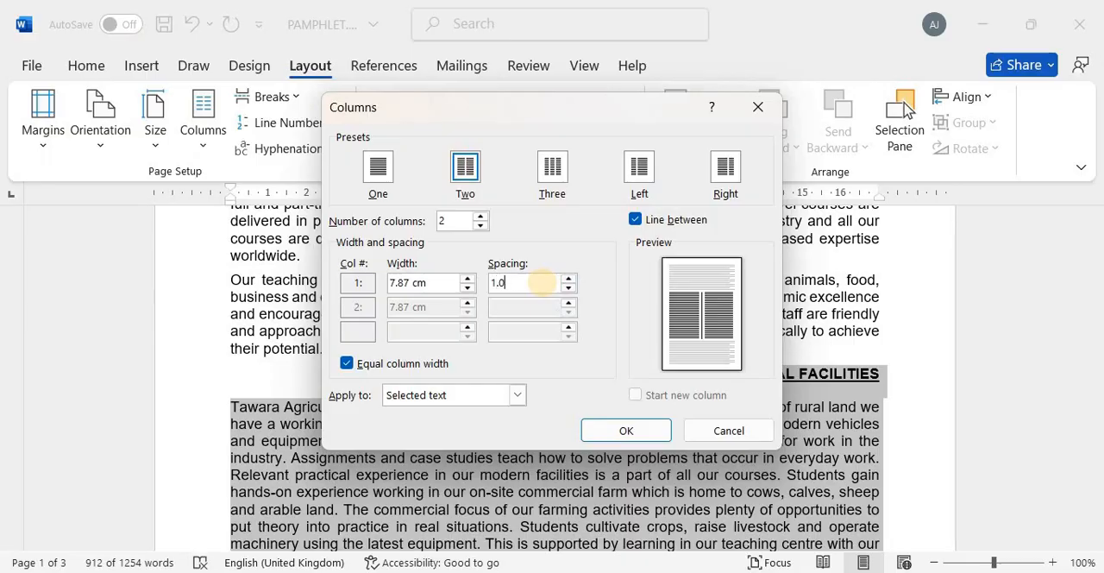
key("Tab")
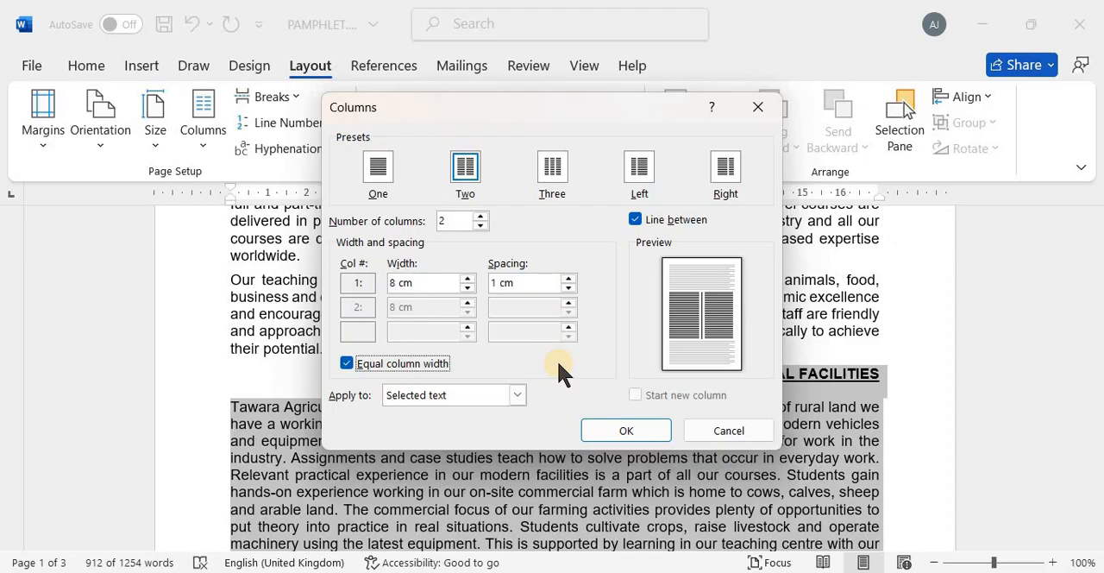
left_click(626, 431)
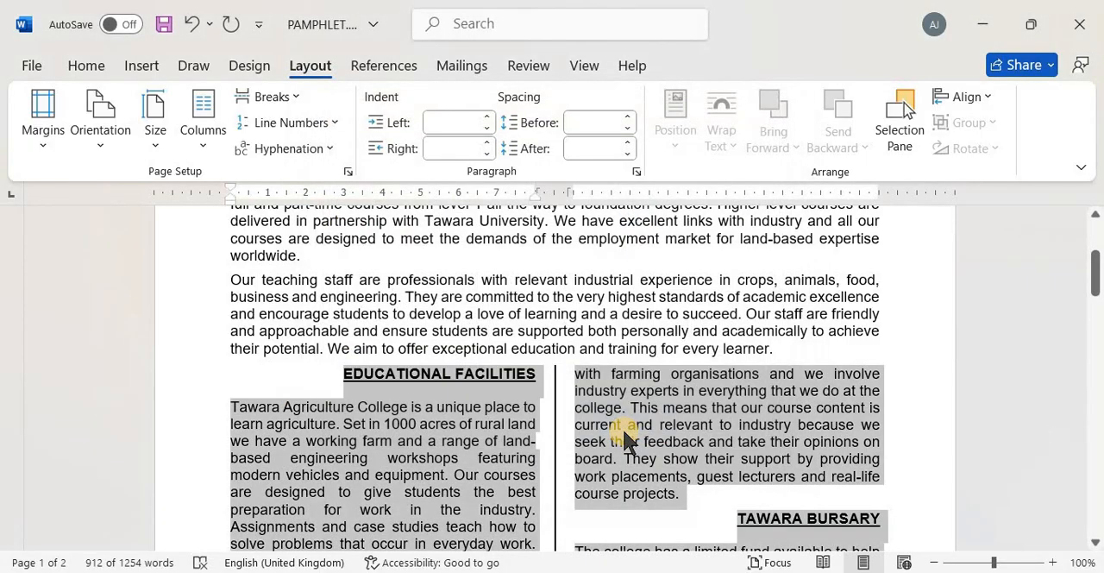
Remove the line between the two columns of the selected text and check the resulting layout
left_click(205, 145)
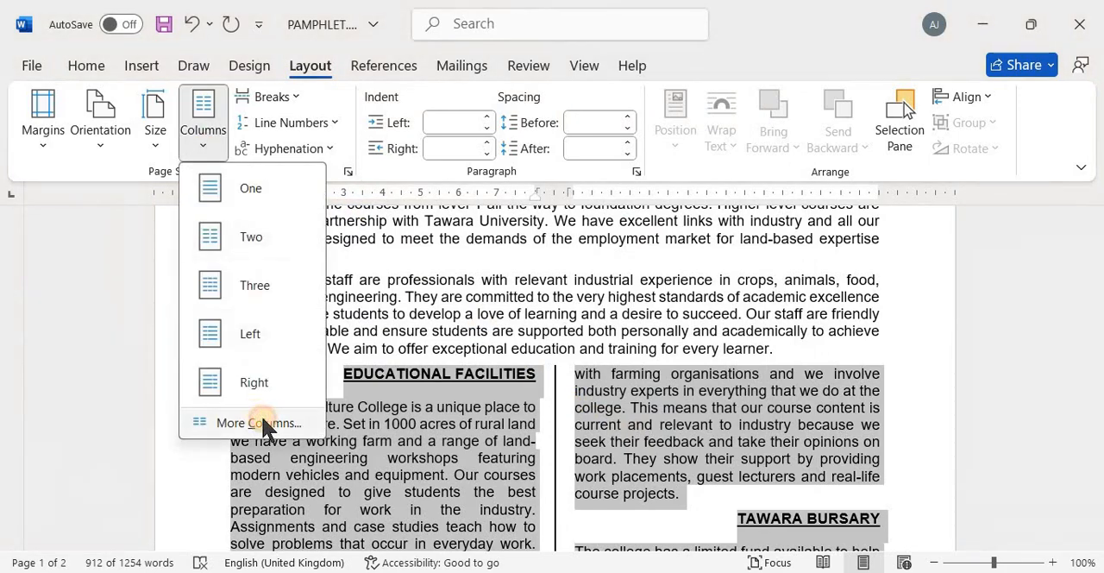
left_click(259, 422)
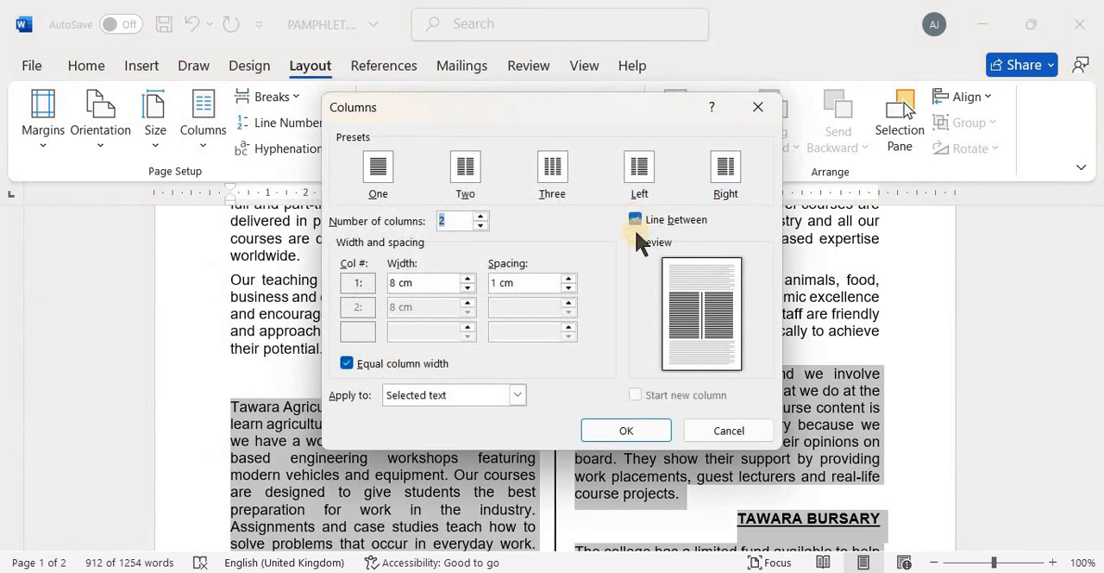
left_click(634, 221)
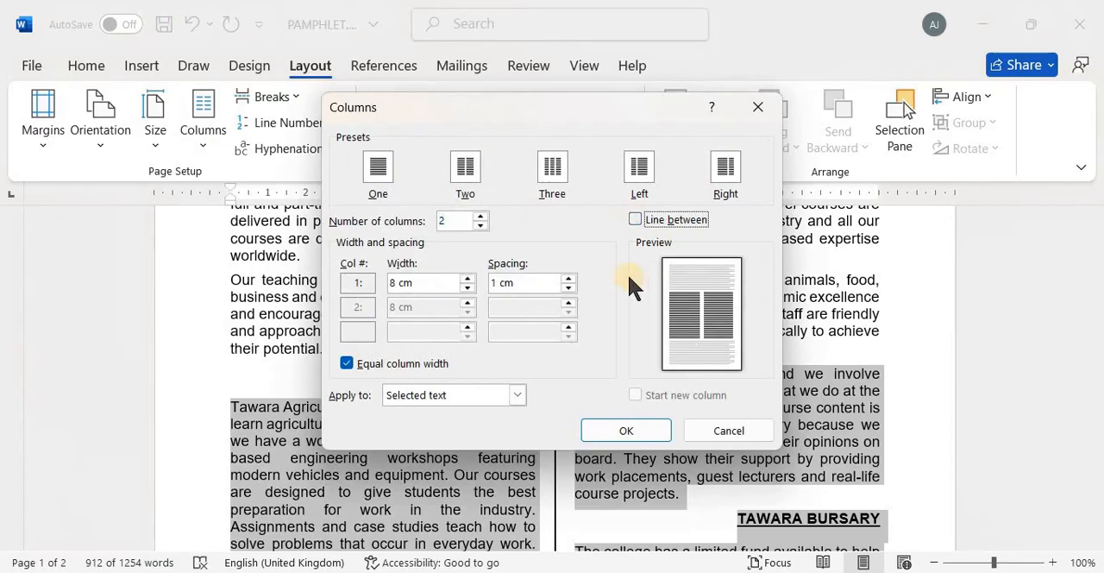
left_click(621, 431)
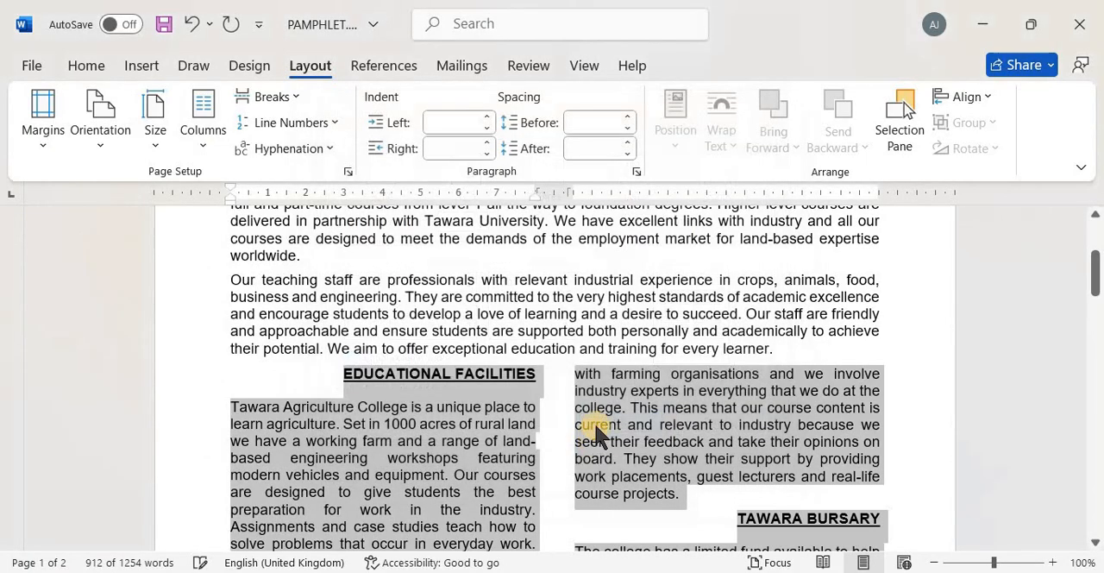
scroll(594, 421, "down", 15)
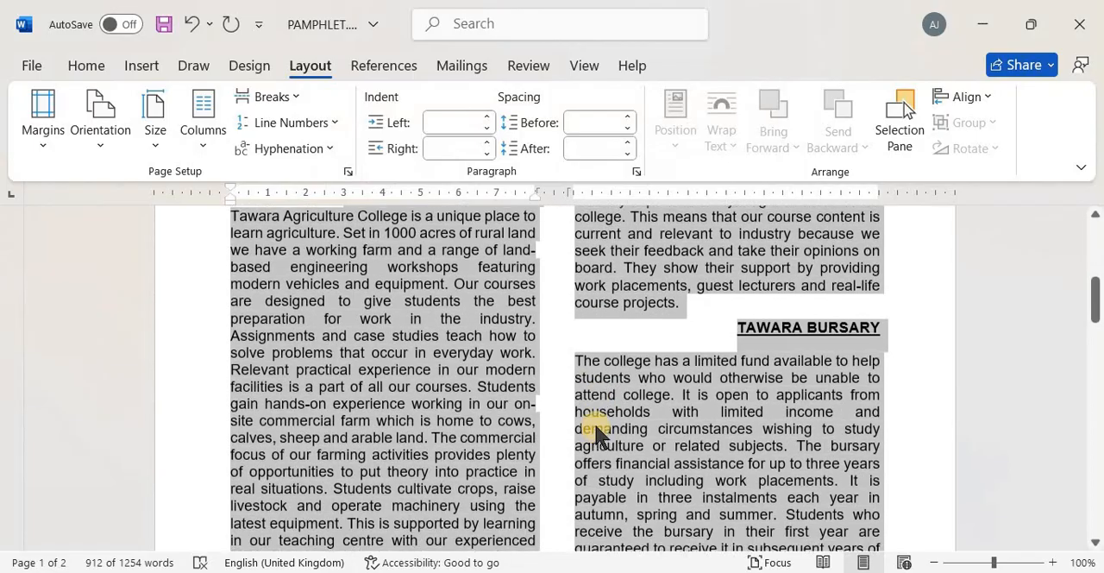
Check the two-column layout through the paragraph ending "additional privileges" and clear the text selection
scroll(594, 422, "down", 15)
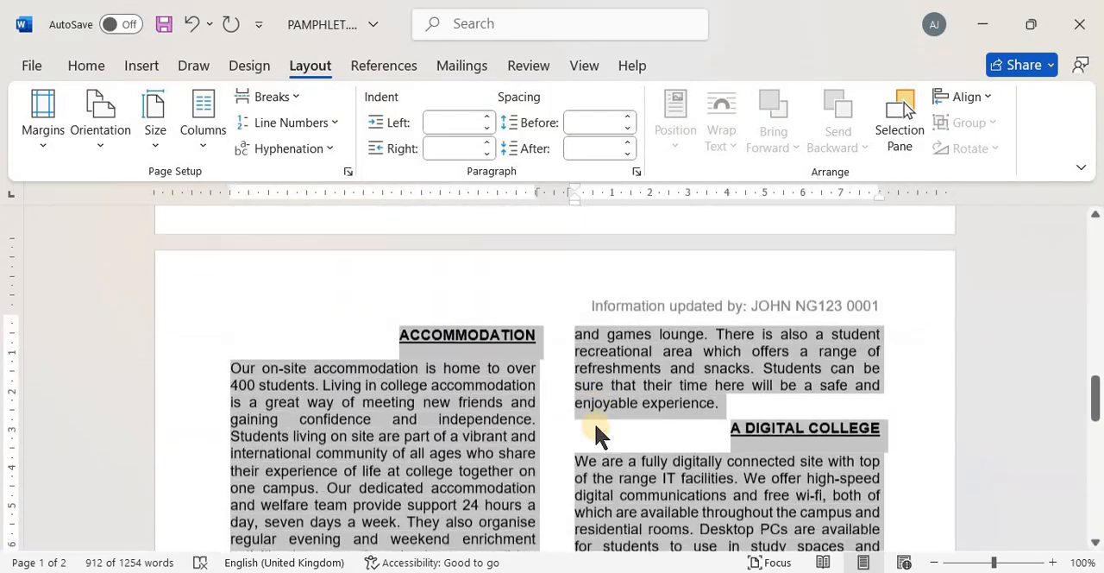
scroll(594, 425, "down", 4)
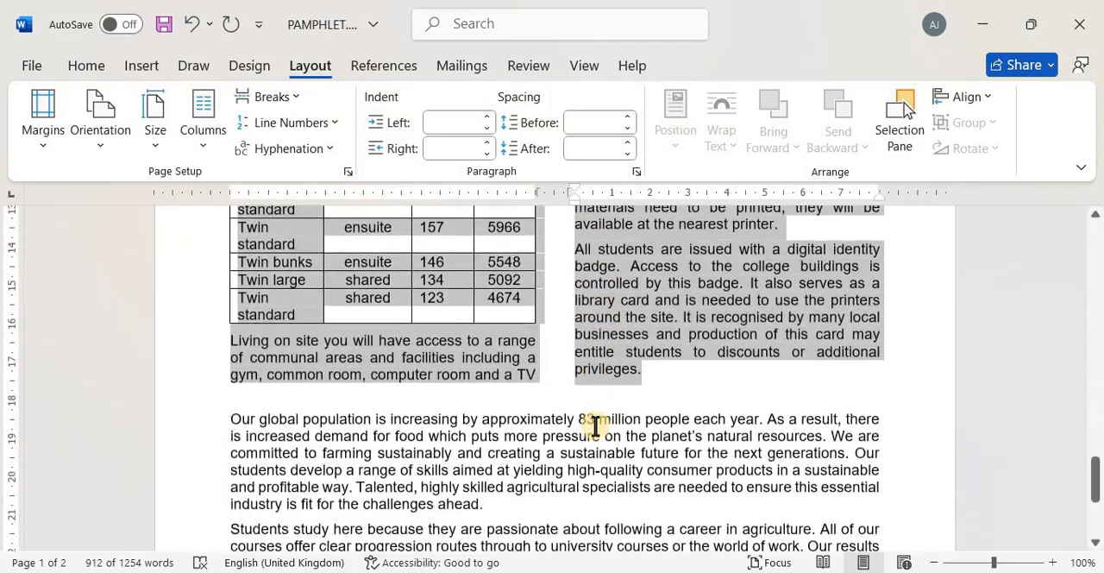
left_click(660, 369)
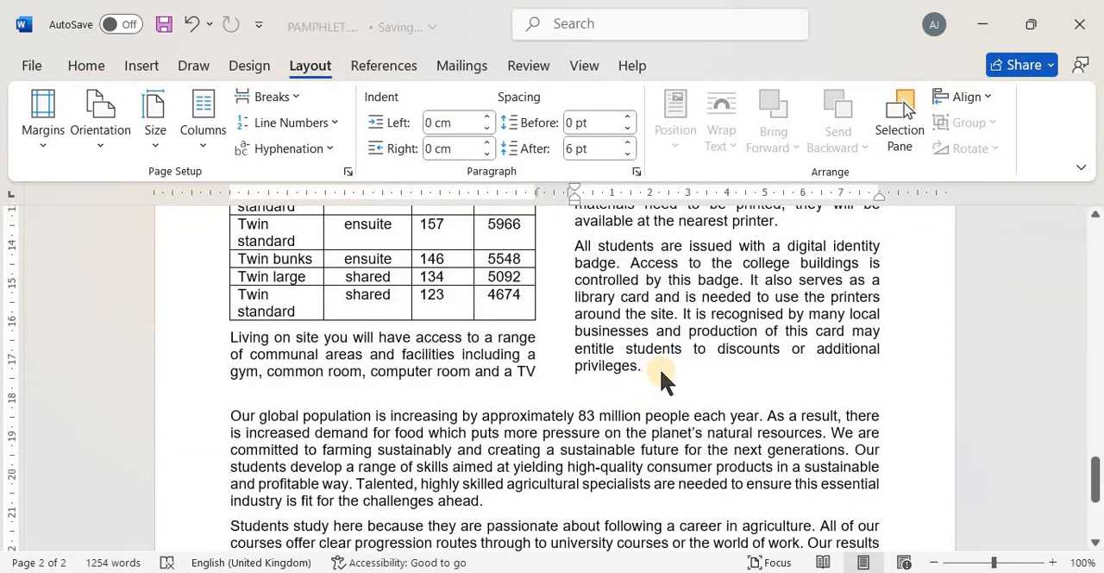
Switch to the 0417_s24_qp_22.pdf exam paper and read question 4 with its TAC-subhead formatting table
key("alt+Tab")
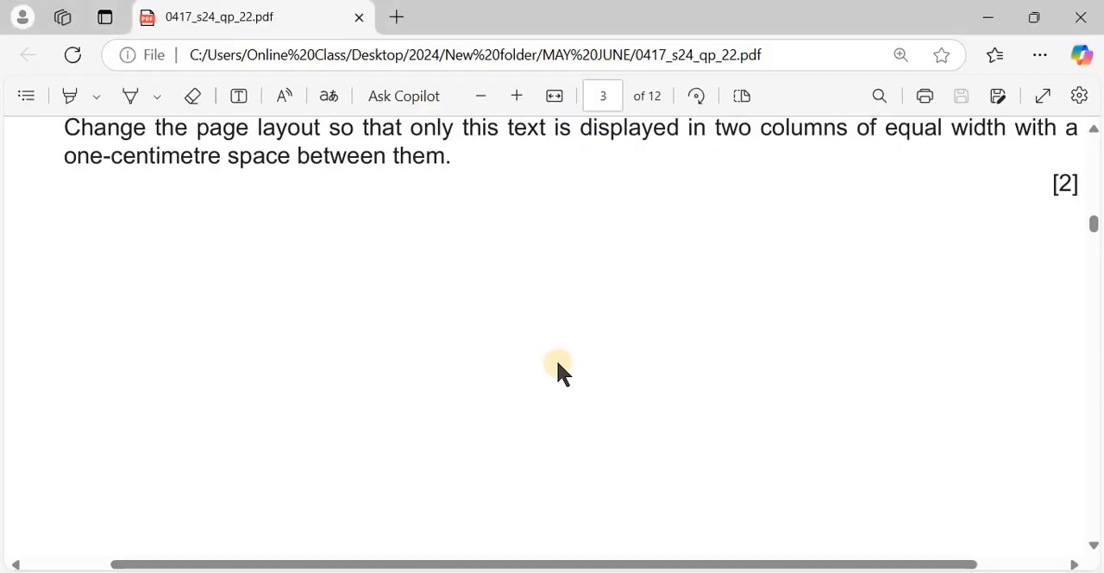
scroll(556, 359, "down", 2)
scroll(556, 359, "down", 6)
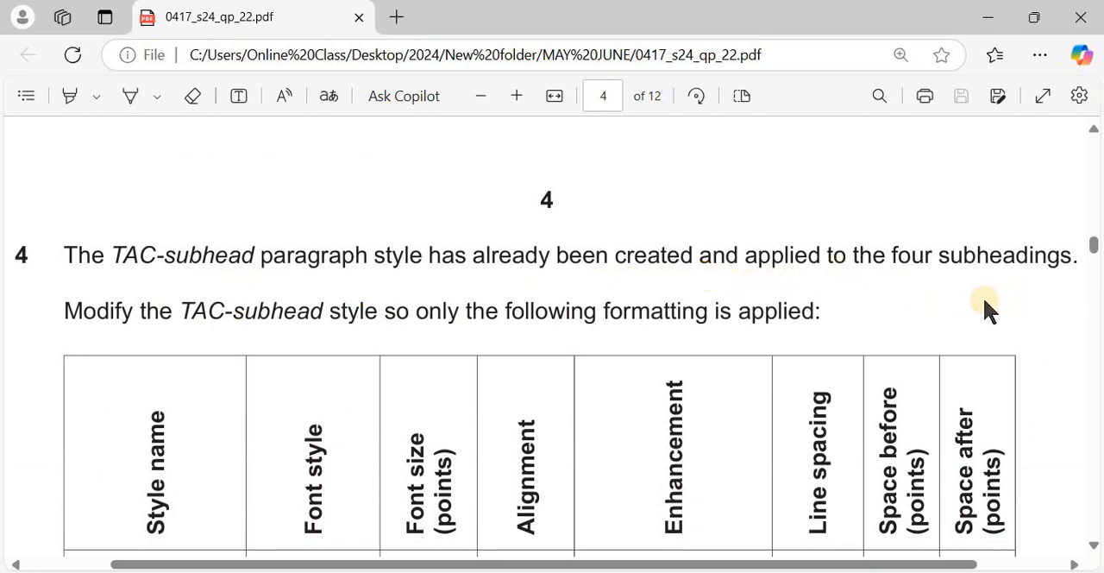
scroll(982, 296, "down", 2)
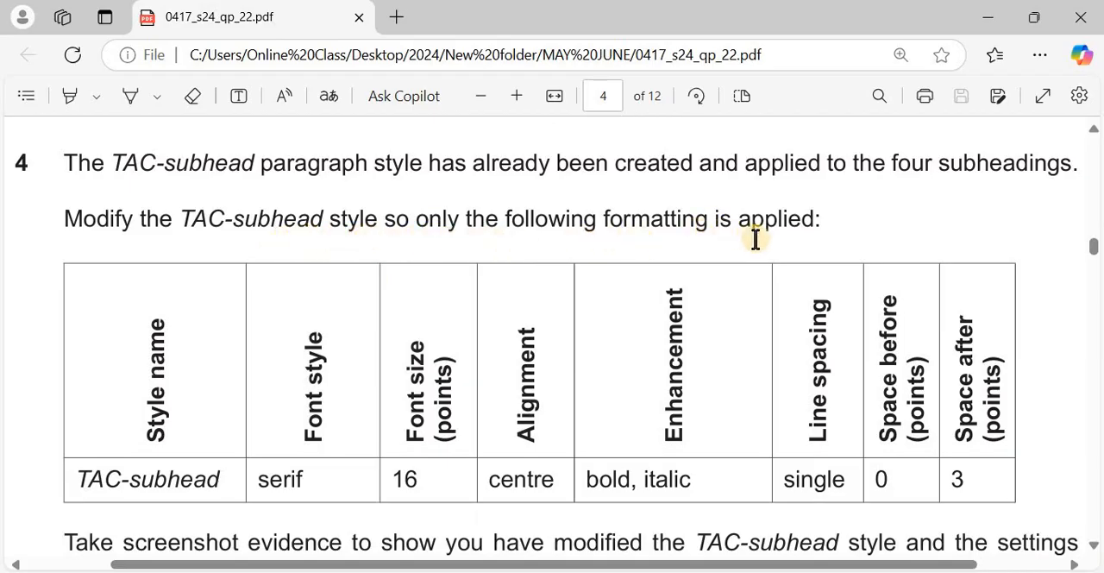
scroll(758, 313, "down", 2)
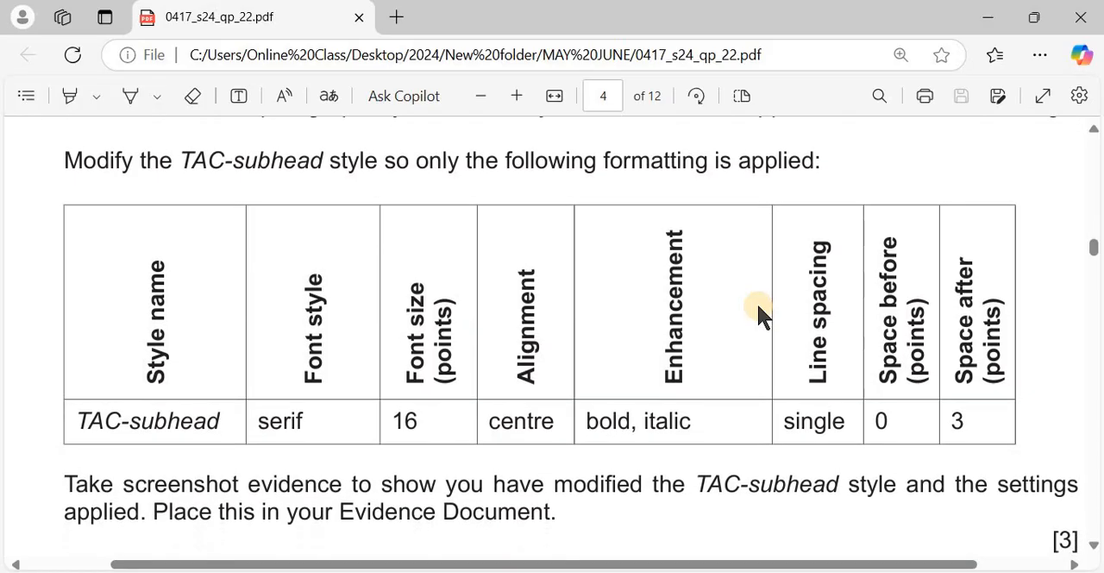
scroll(758, 312, "up", 1)
scroll(758, 312, "down", 1)
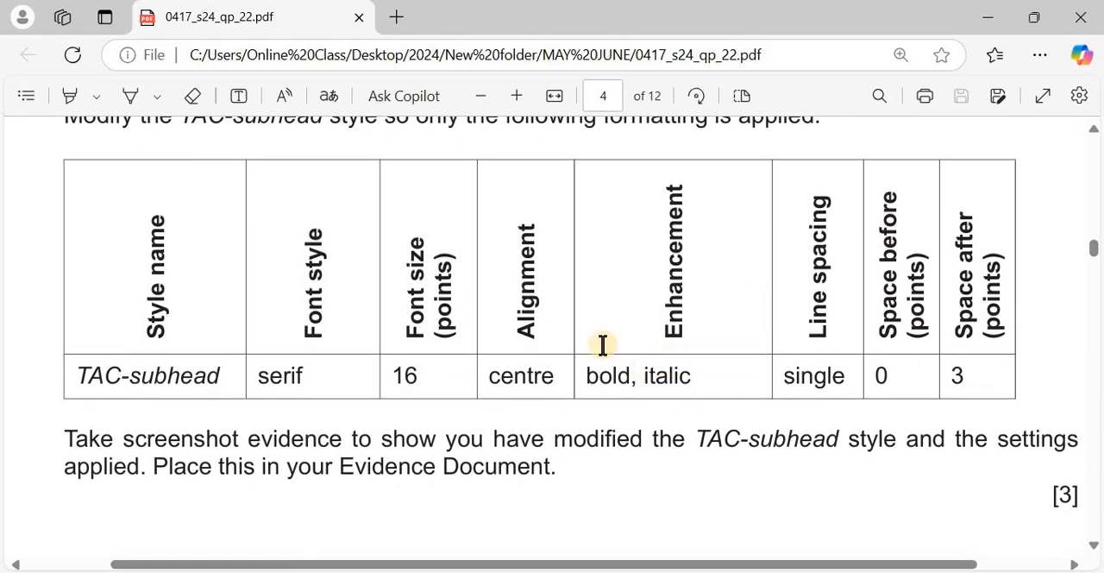
Return to PAMPHLET.docx, open the TAC-subhead style for modification and compare its name with the exam paper
key("alt+Tab")
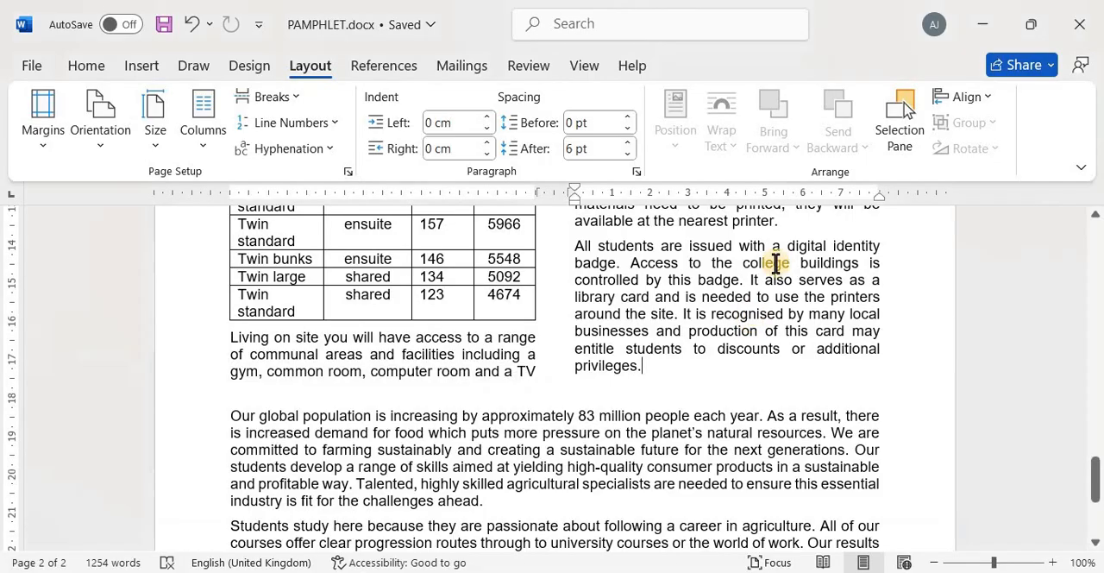
left_click(87, 69)
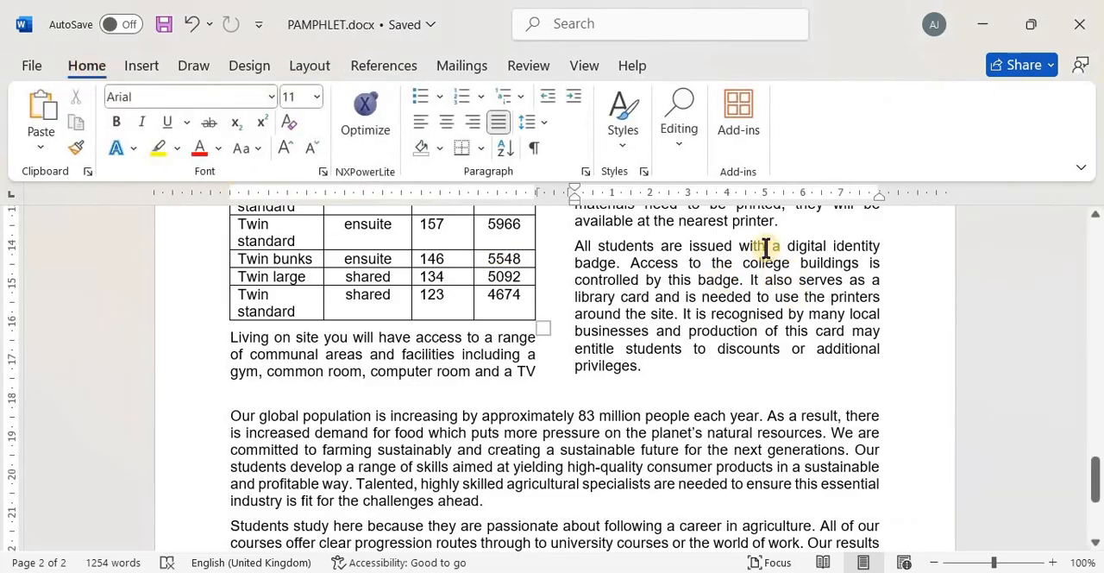
left_click(642, 172)
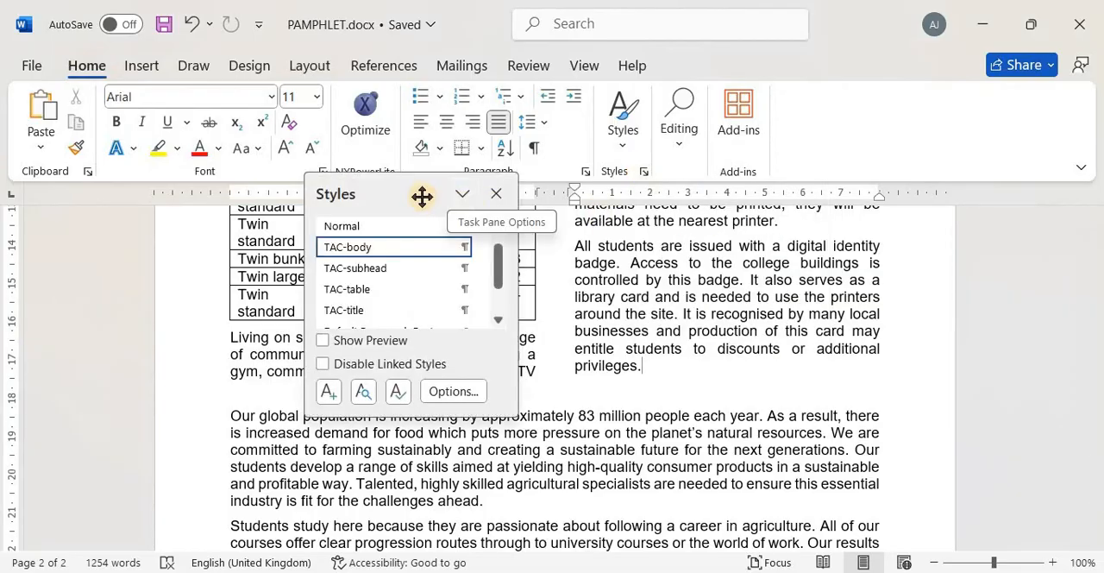
left_click_drag(422, 196, 946, 123)
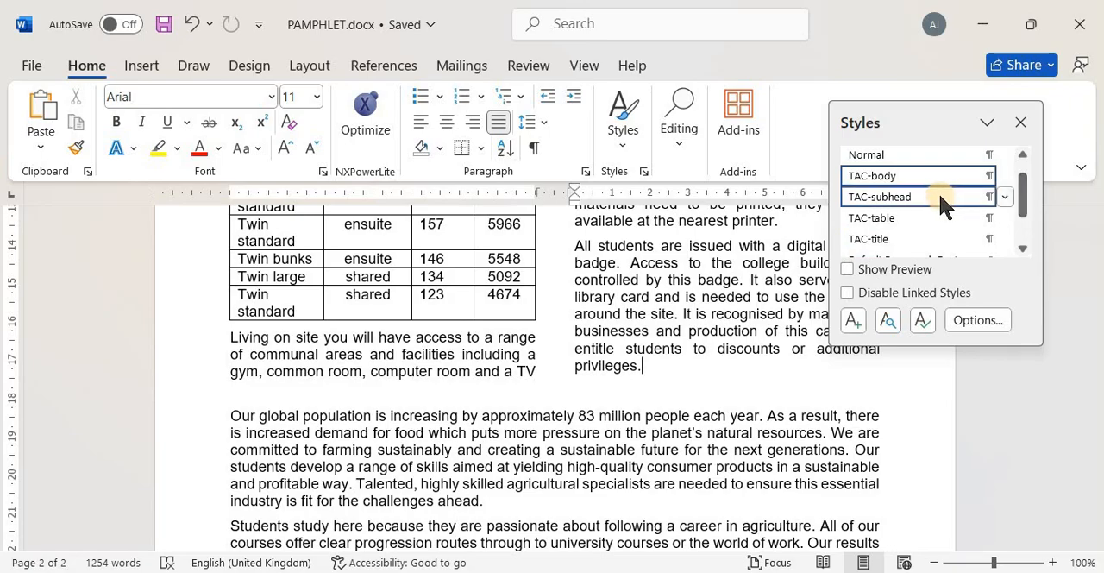
left_click(1006, 198)
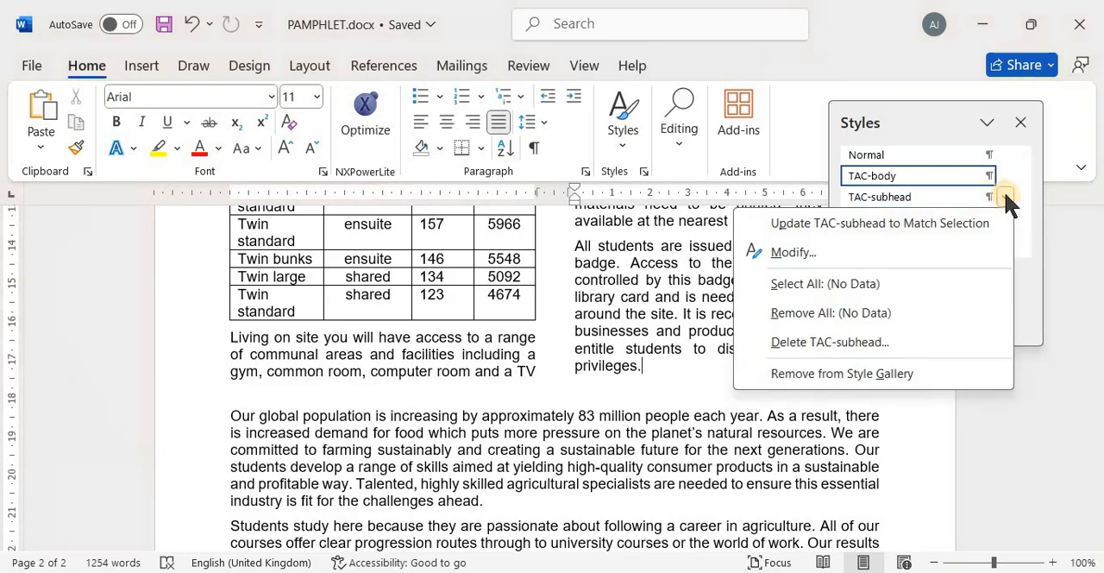
left_click(935, 253)
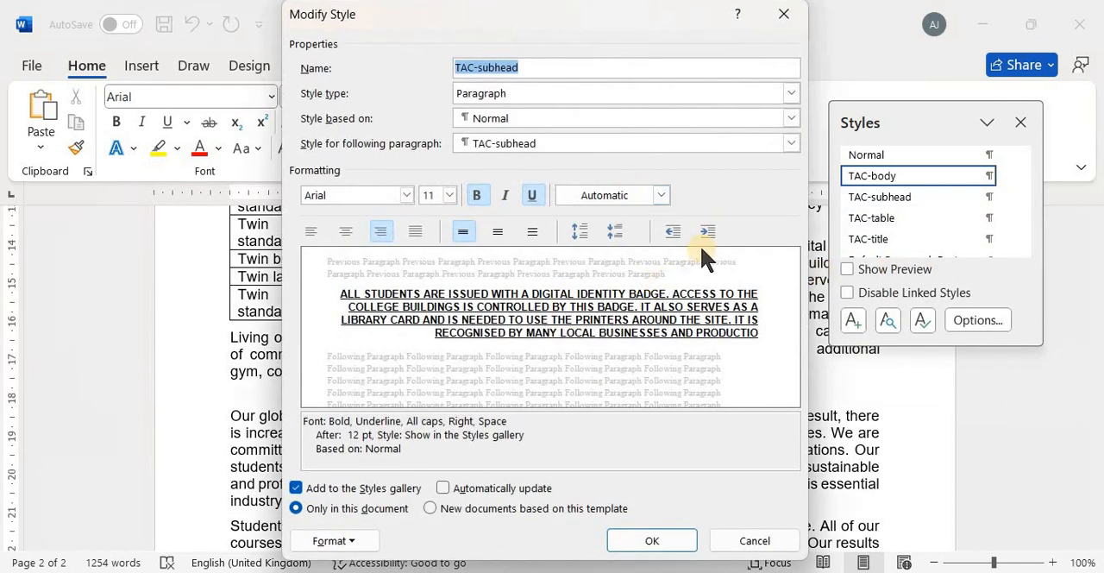
key("alt+Tab")
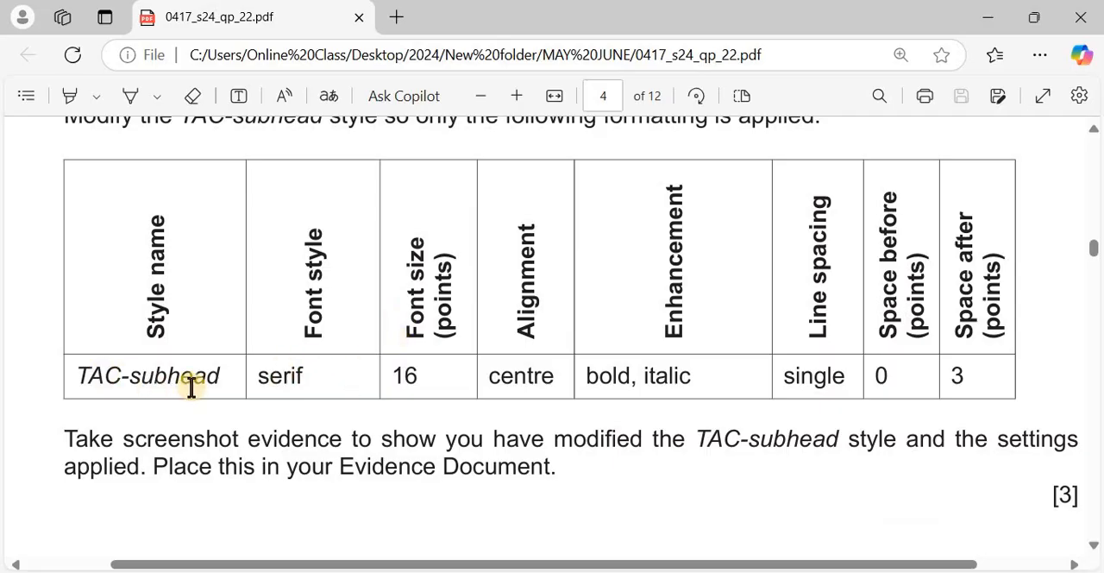
key("alt+Tab")
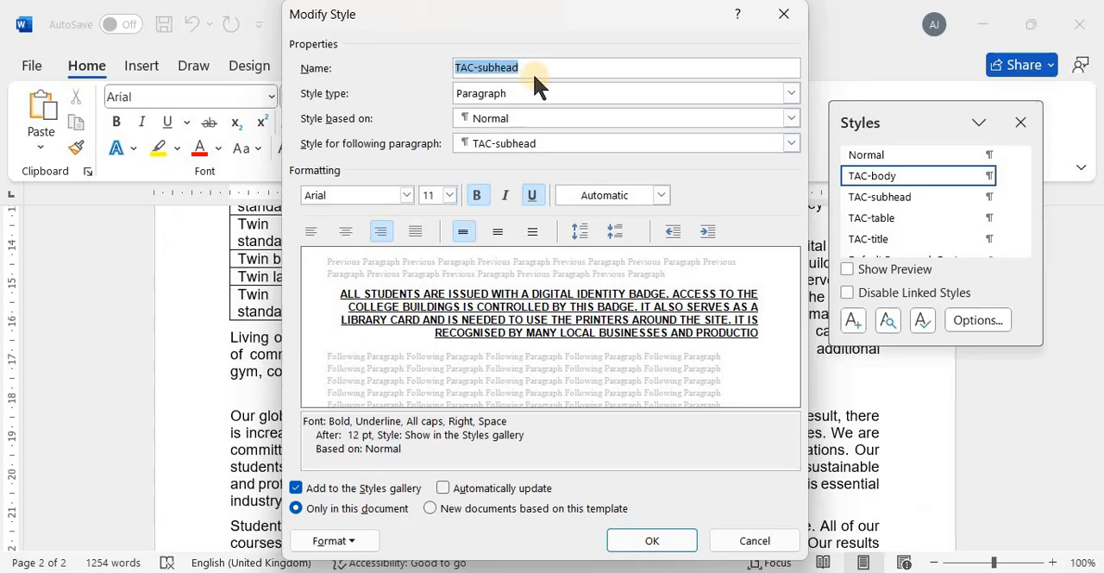
Check the required font style in the exam paper and set the TAC-subhead style's font to Times New Roman
key("alt+Tab")
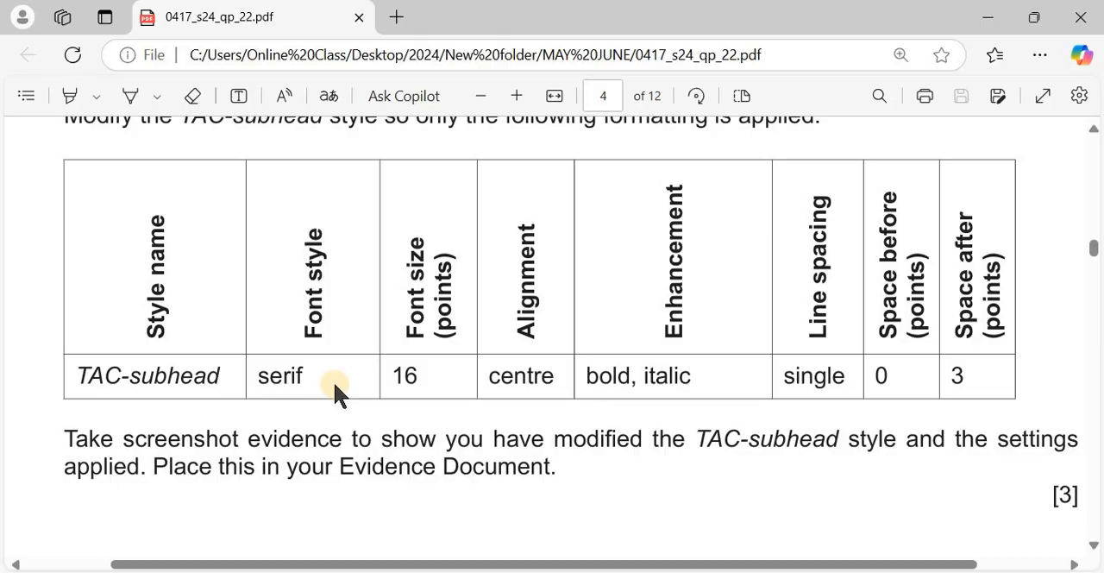
key("alt+Tab")
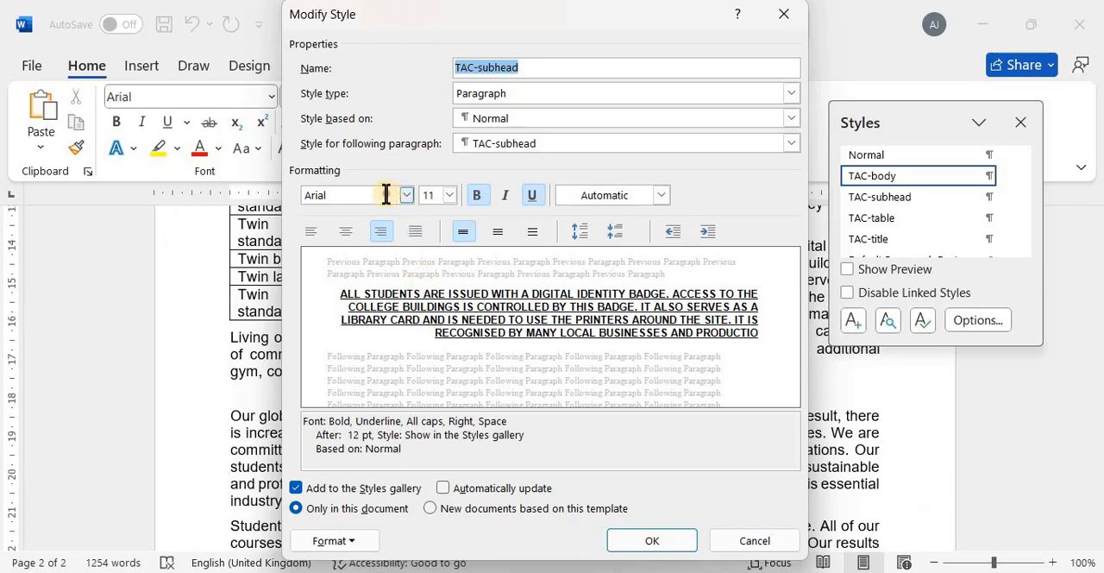
left_click(385, 195)
type("Tm")
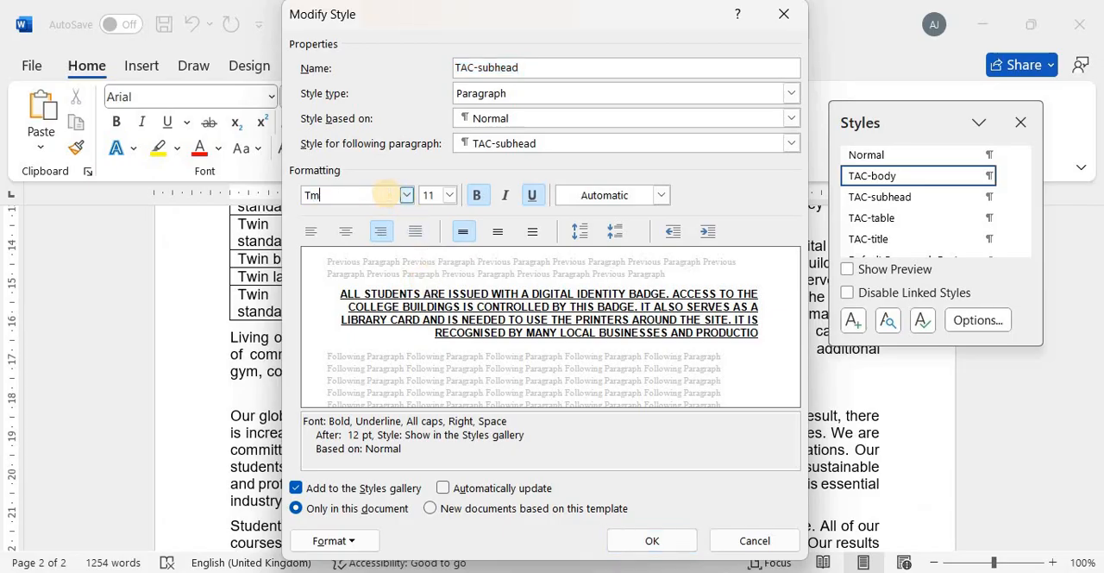
type("T")
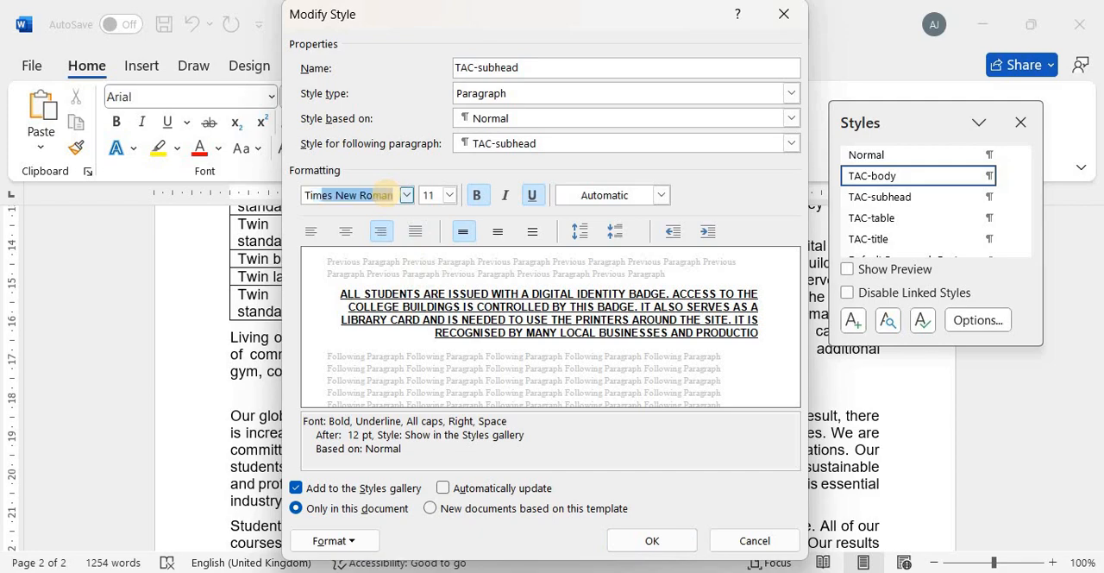
key("Return")
Check the required size in question 4 and set the TAC-subhead style's font size to 16 points
key("alt+Tab")
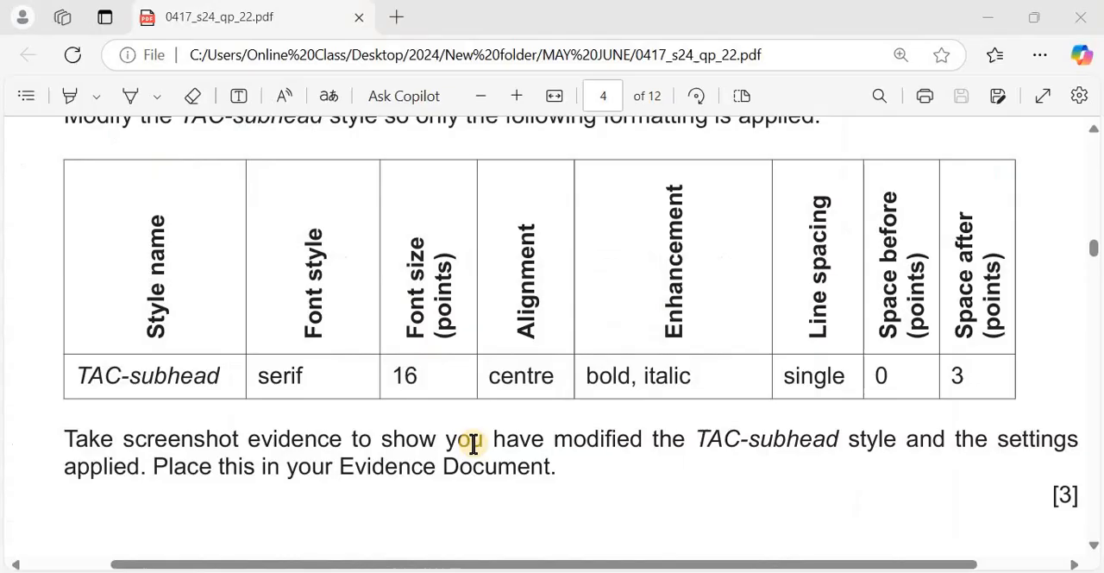
key("alt+Tab")
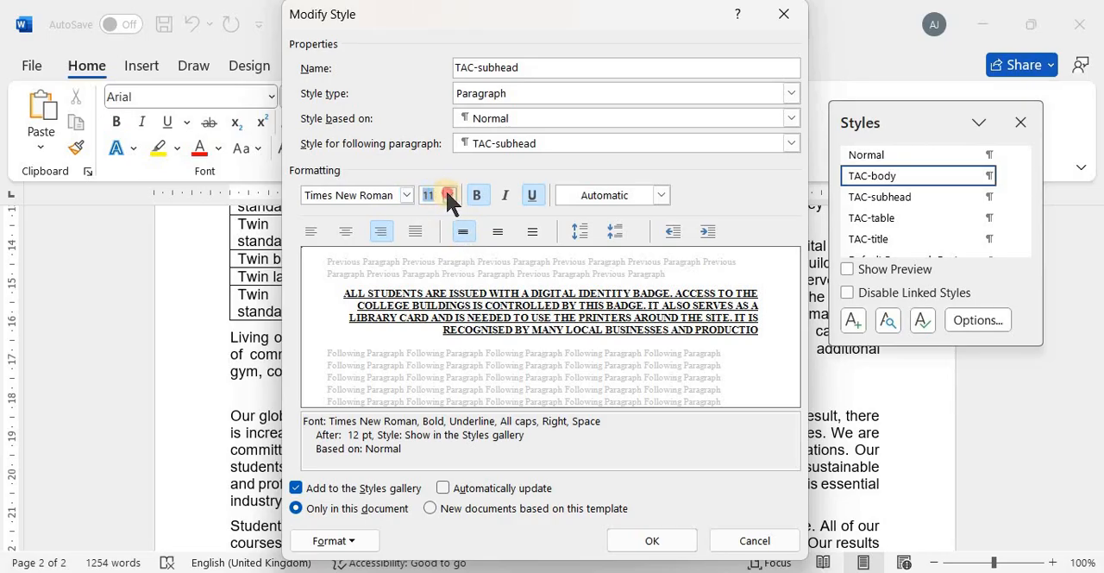
left_click(449, 195)
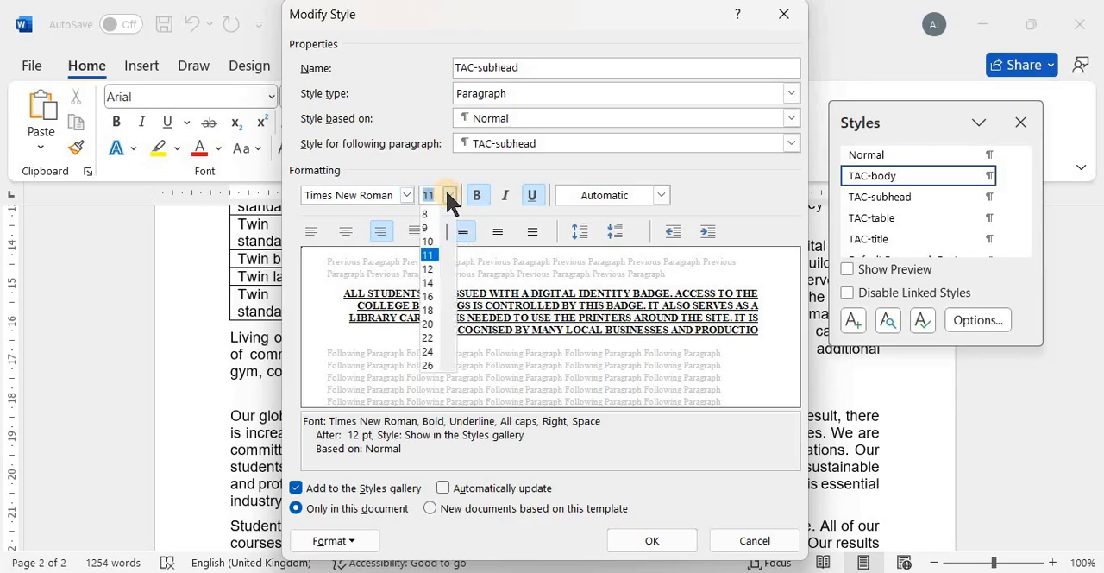
left_click(428, 296)
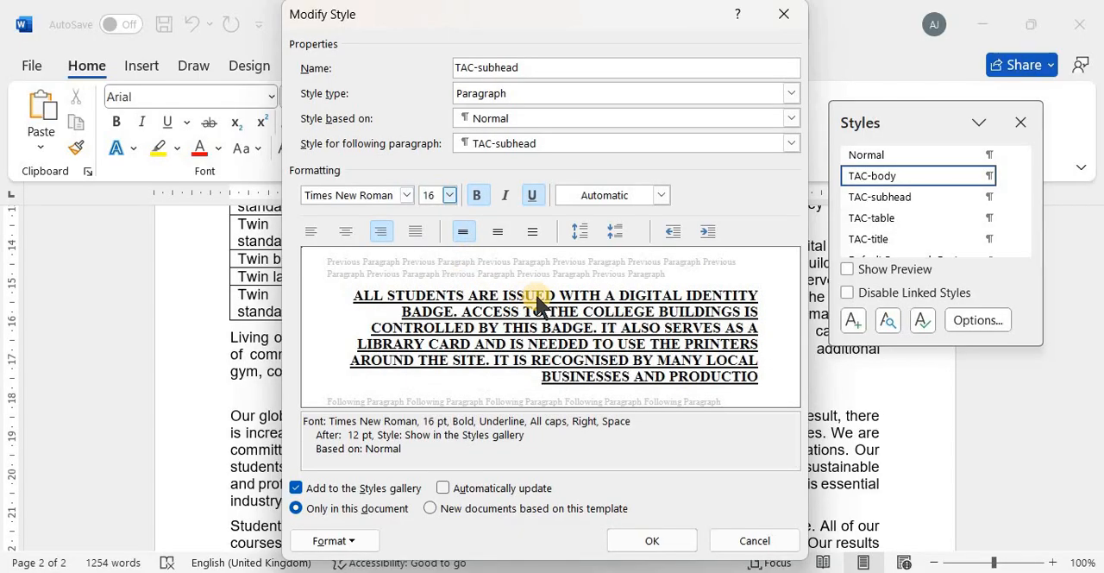
Centre-align the TAC-subhead style as required by question 4, checking the alignment against the exam paper
key("alt+Tab")
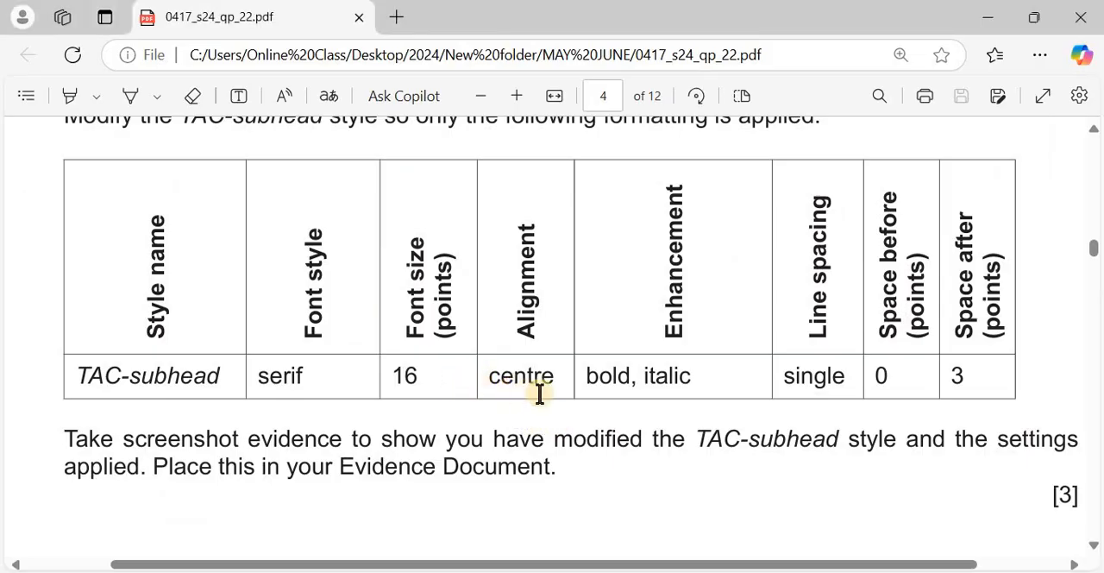
key("alt+Tab")
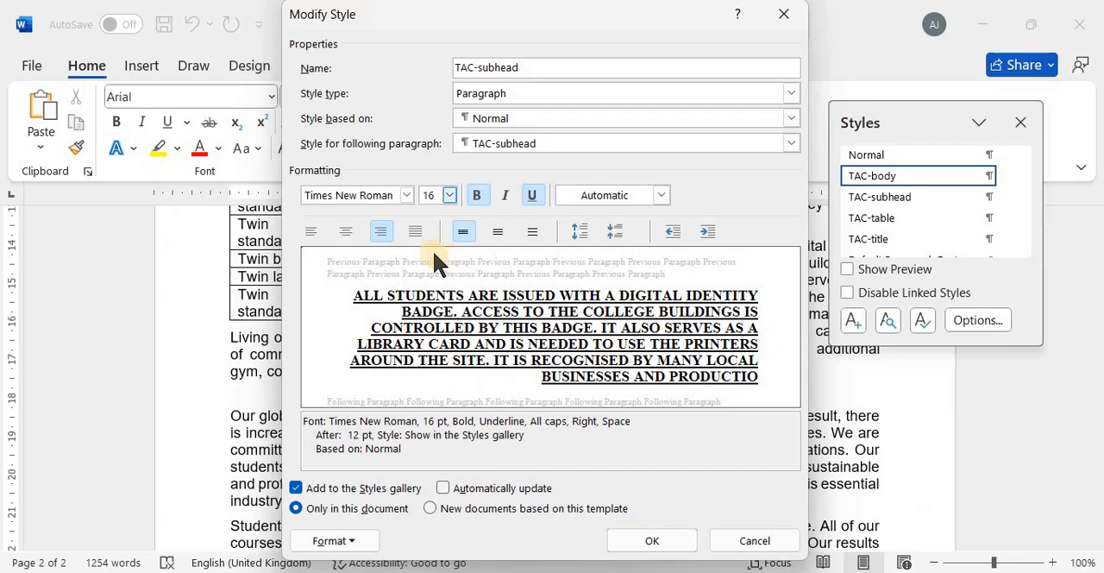
left_click(346, 229)
key("alt+Tab")
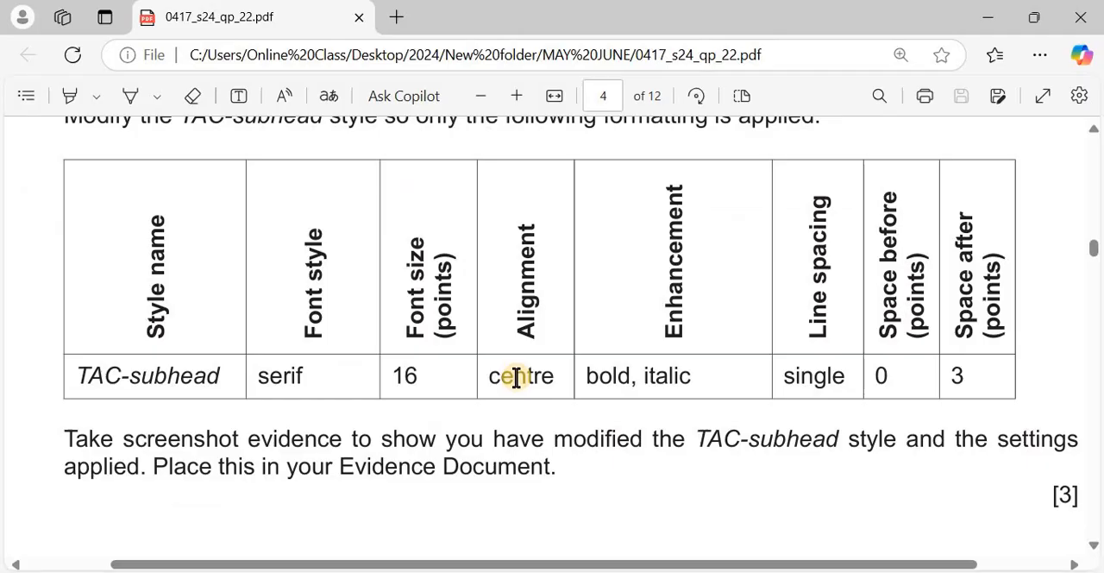
key("alt+Tab")
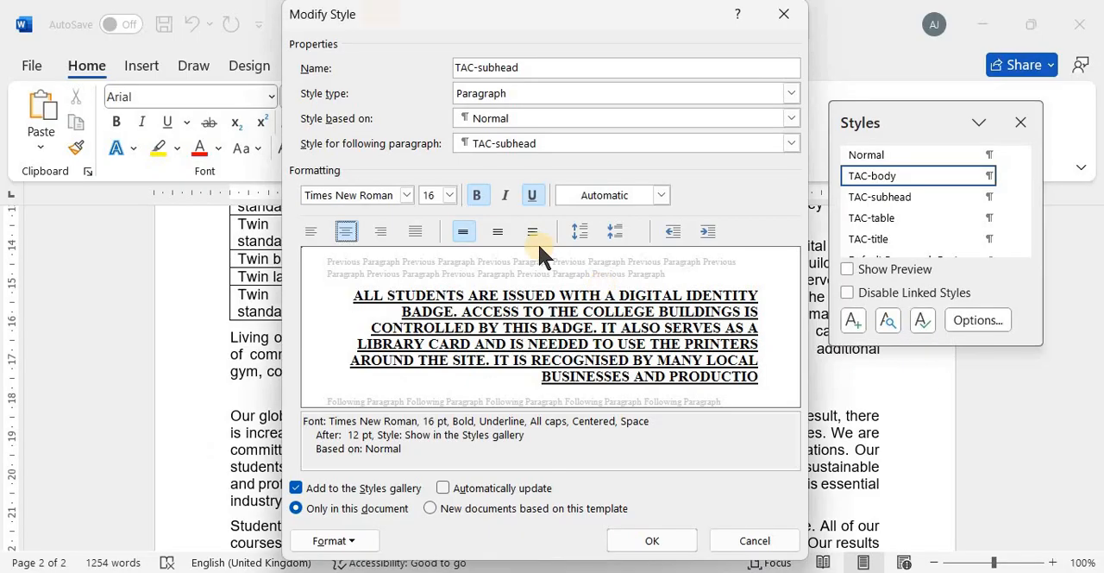
Add italic to the TAC-subhead style and remove its underline, checking the enhancements against the exam paper
left_click(504, 196)
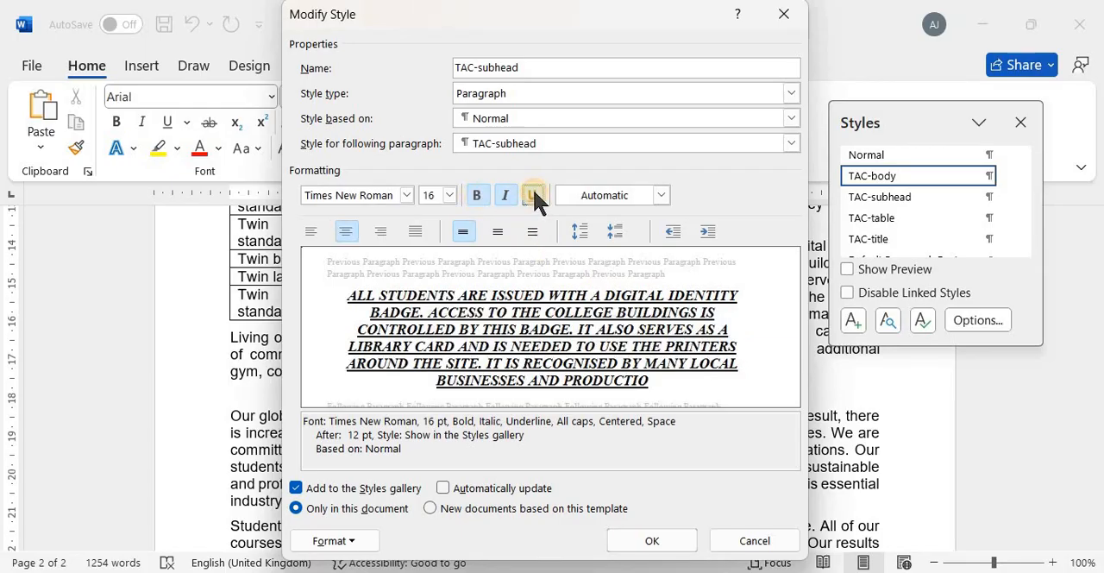
left_click(532, 196)
key("alt+Tab")
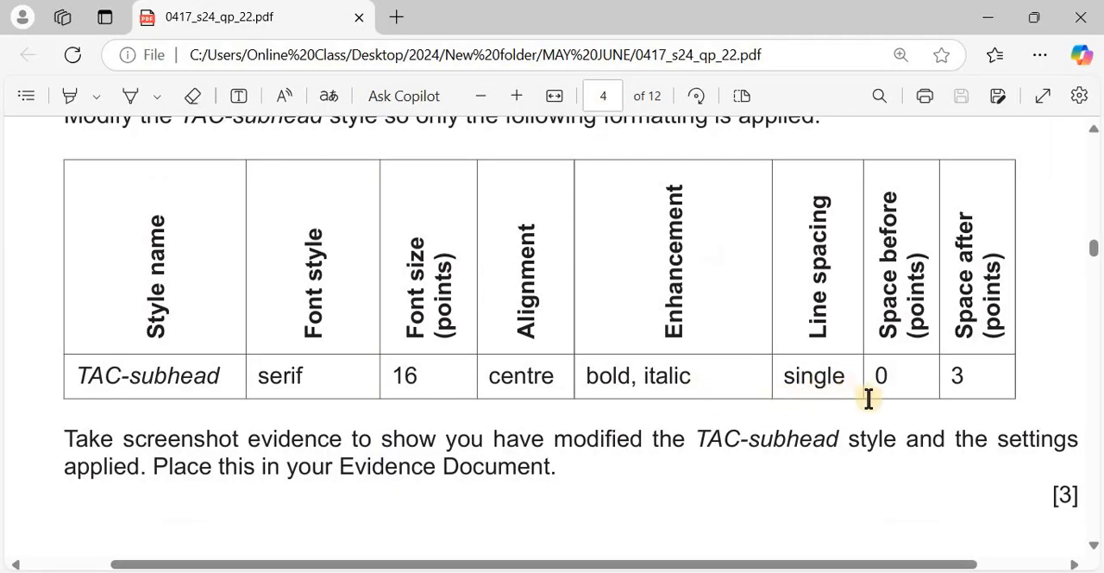
key("alt+Tab")
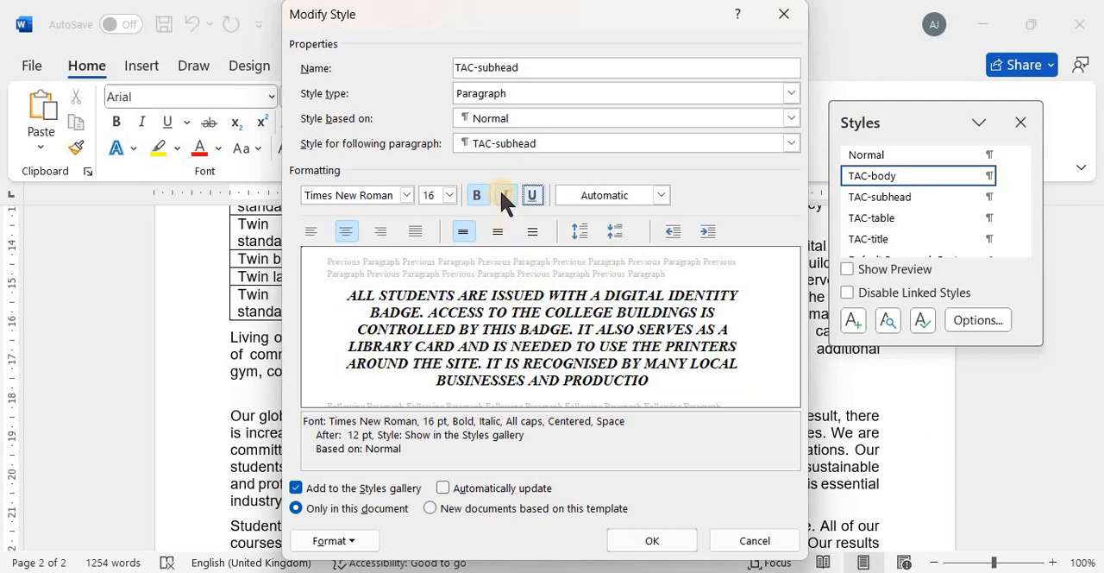
left_click(505, 195)
left_click(506, 196)
Check the required spacing in the exam paper and set the TAC-subhead style's spacing after to 3 pt
key("alt+Tab")
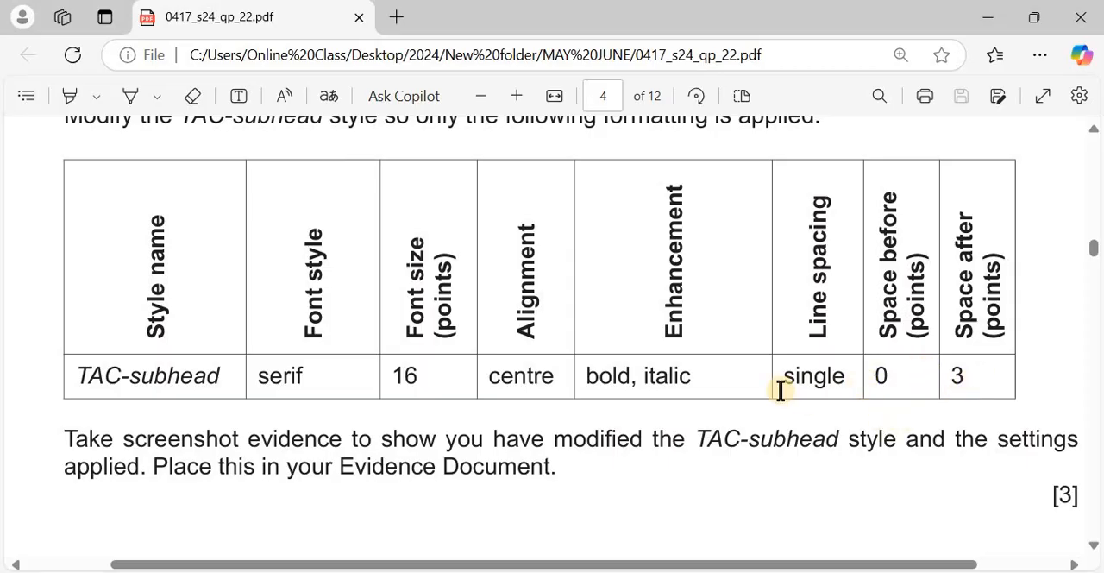
key("alt+Tab")
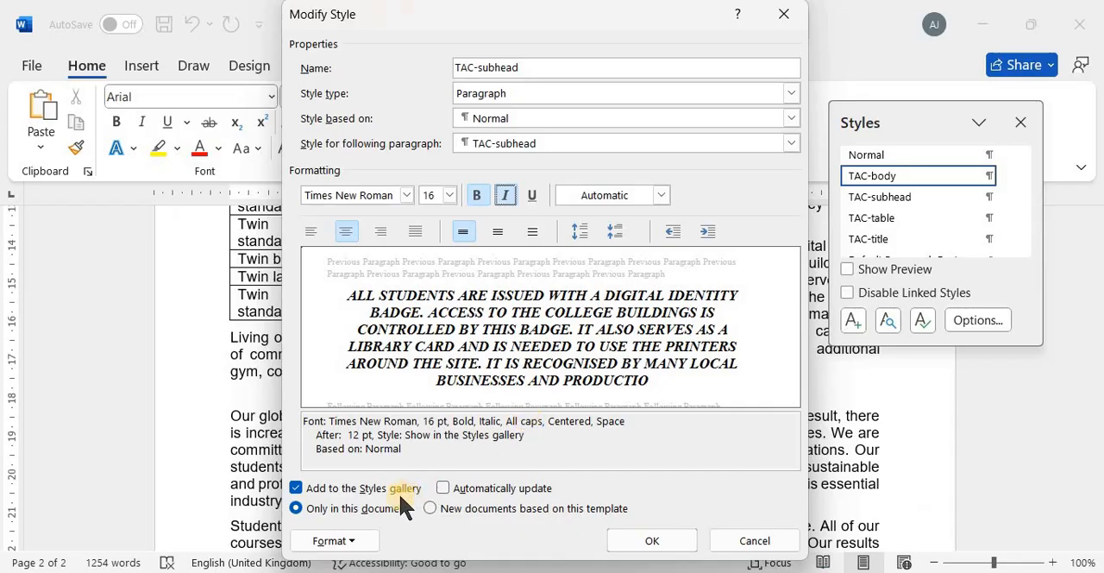
left_click(335, 538)
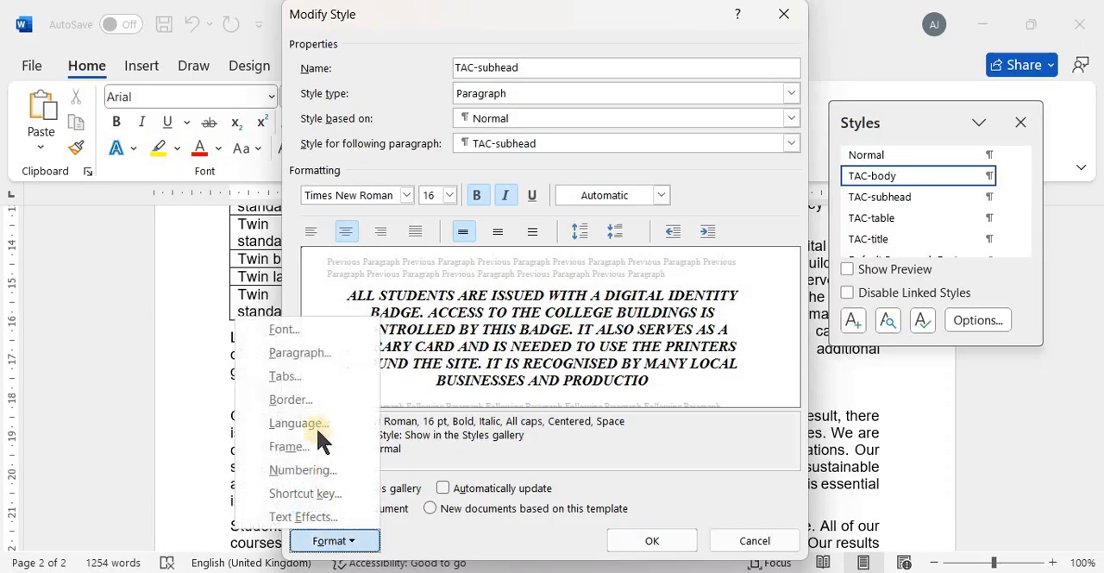
left_click(335, 357)
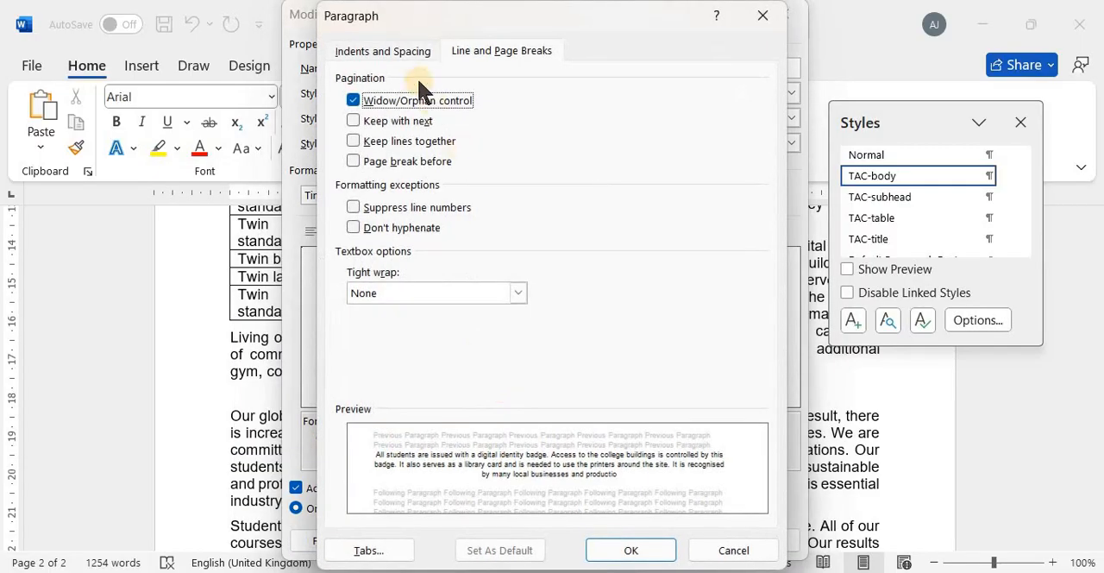
left_click(401, 51)
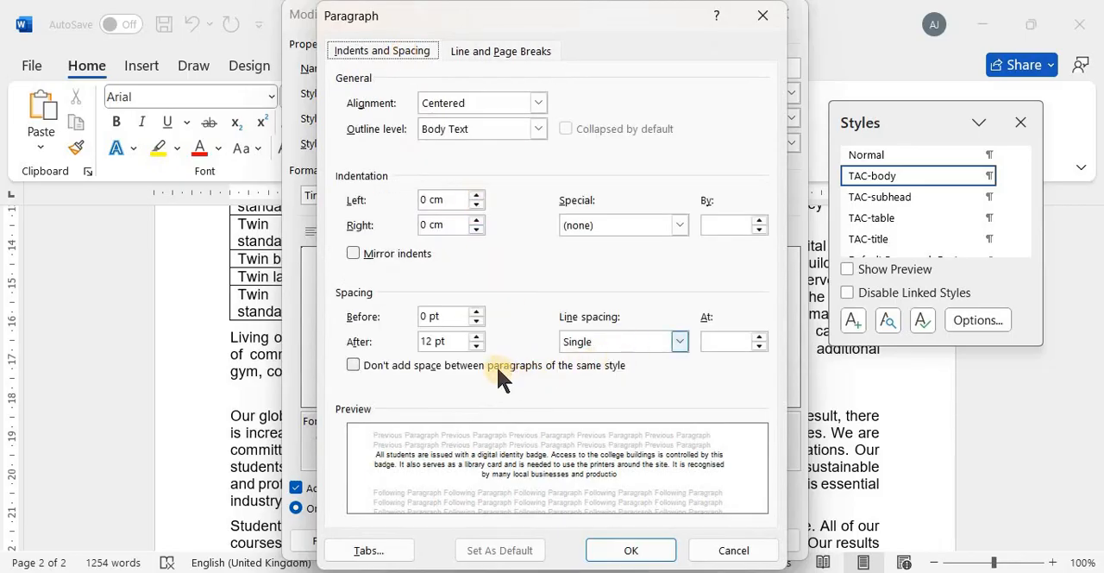
left_click(446, 341)
key("ctrl+a")
type("3")
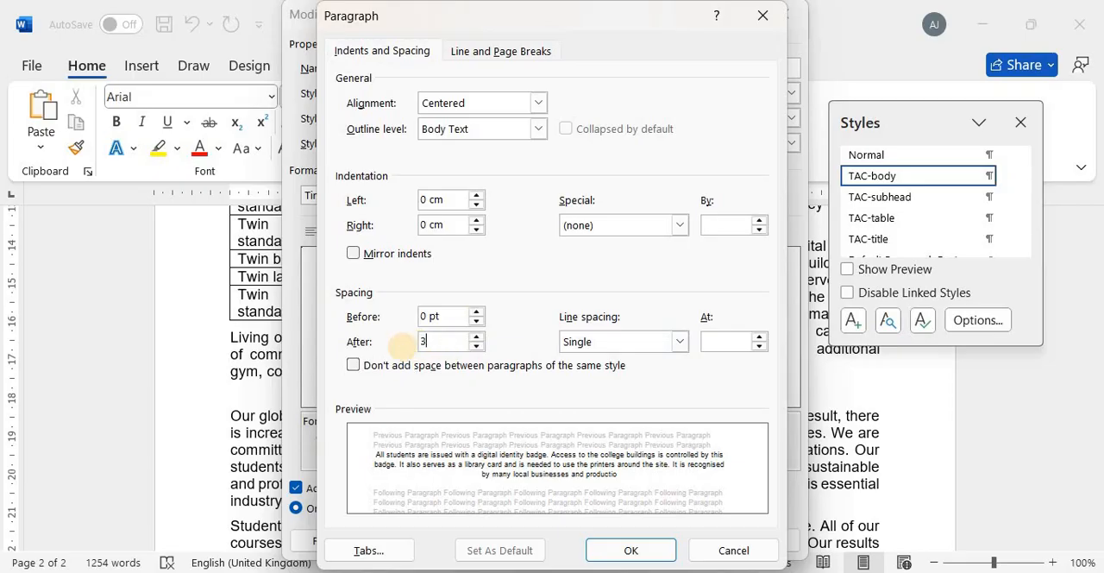
key("Tab")
left_click(438, 340)
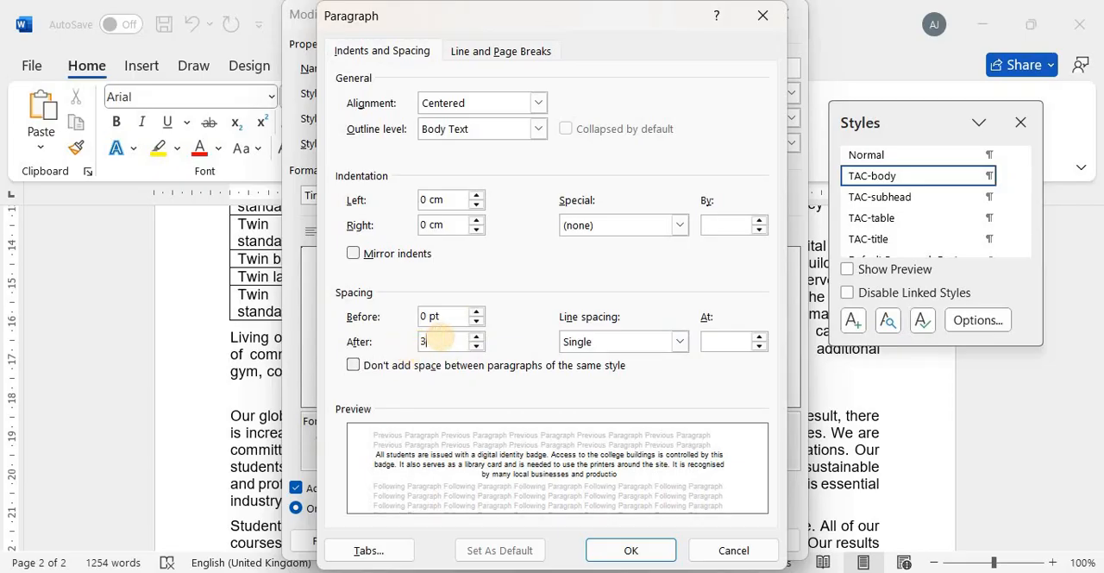
type("pt")
left_click(629, 555)
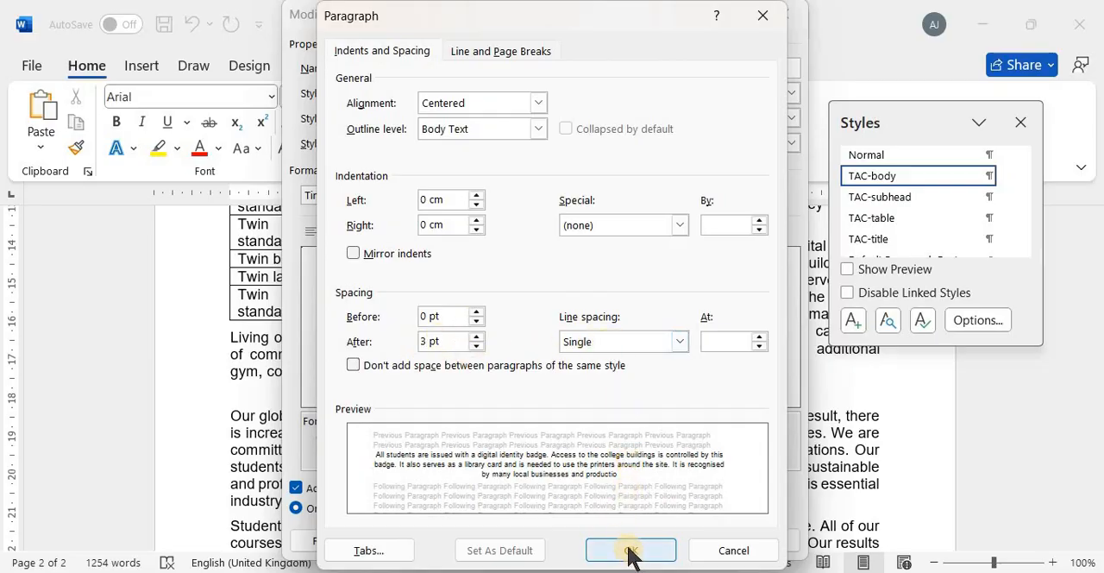
left_click(630, 552)
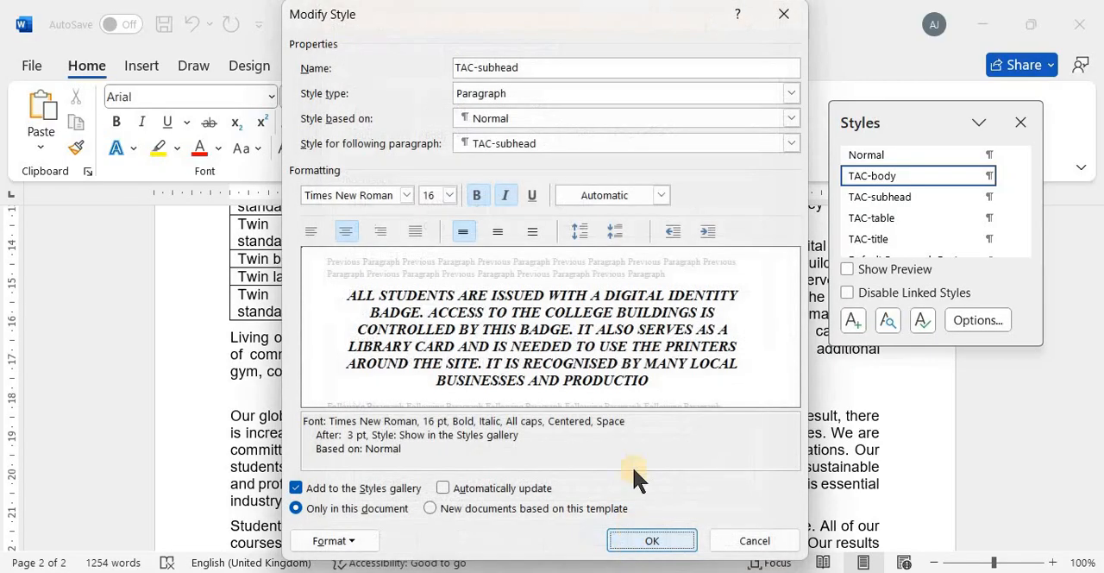
Recheck question 4's settings and evidence instruction in the exam paper, and capture a screenshot of the TAC-subhead Modify Style dialog
key("alt+Tab")
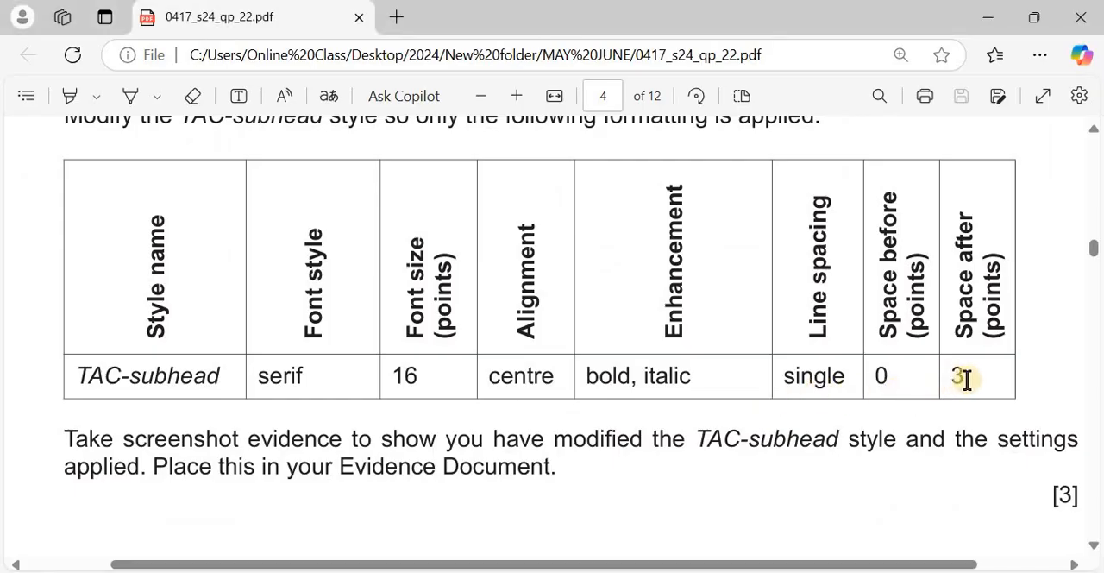
key("alt+Tab")
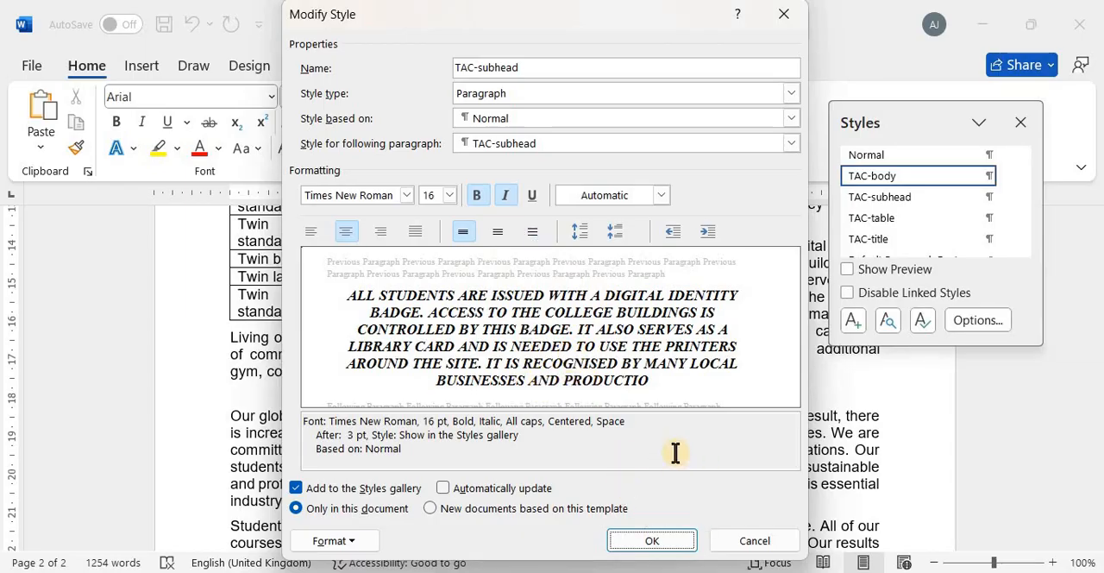
key("alt+Tab")
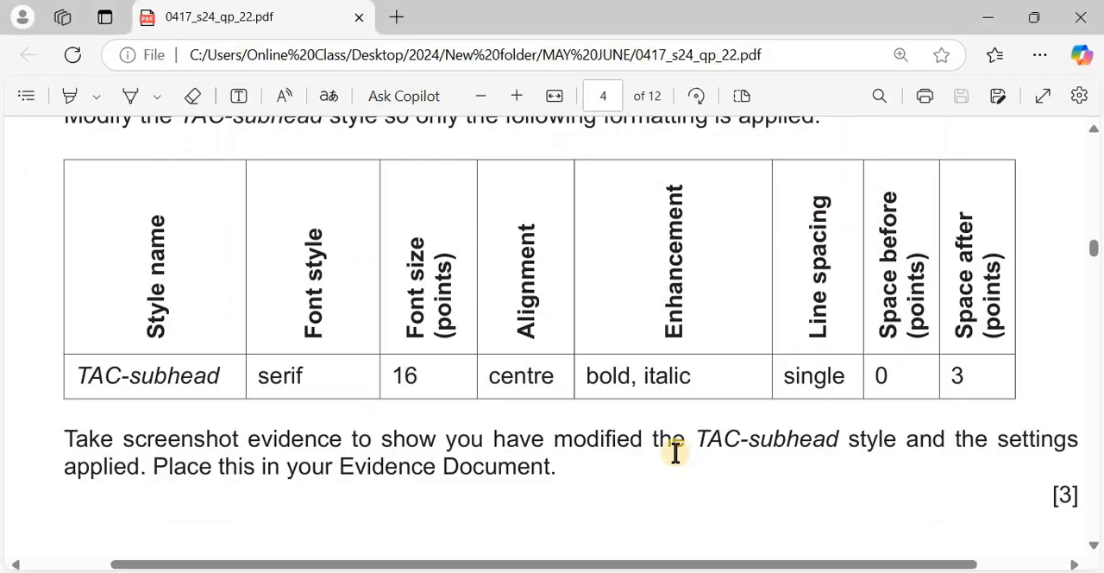
scroll(675, 453, "down", 1)
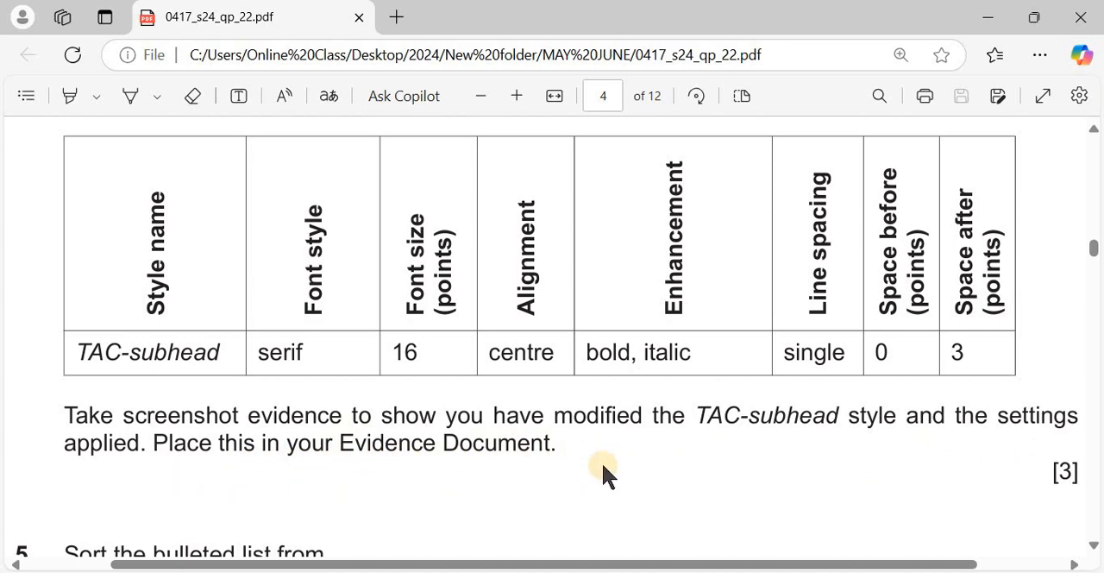
scroll(604, 467, "down", 2)
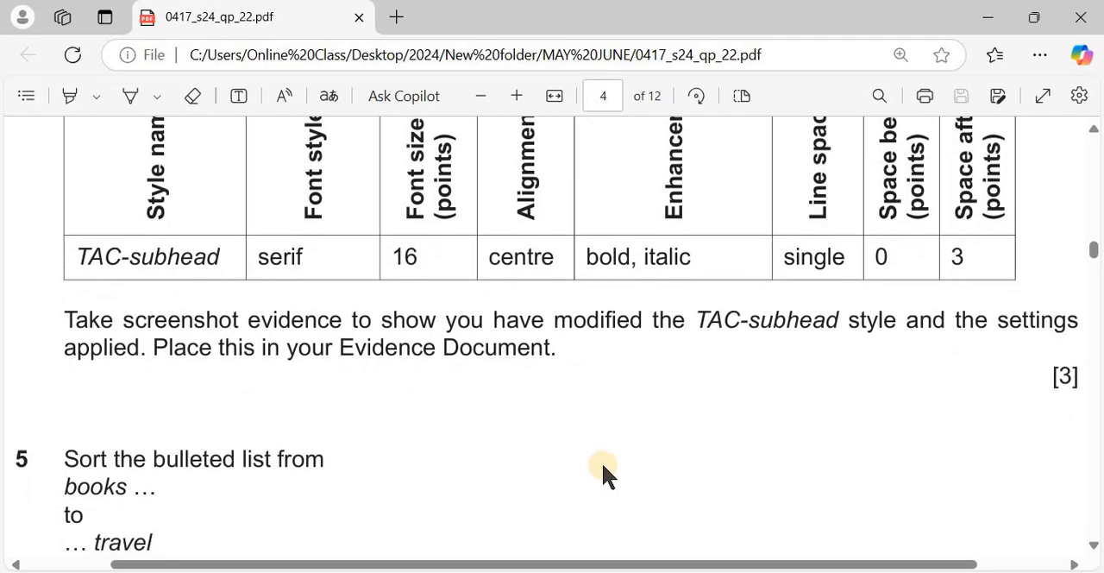
scroll(604, 467, "up", 1)
key("alt+Tab")
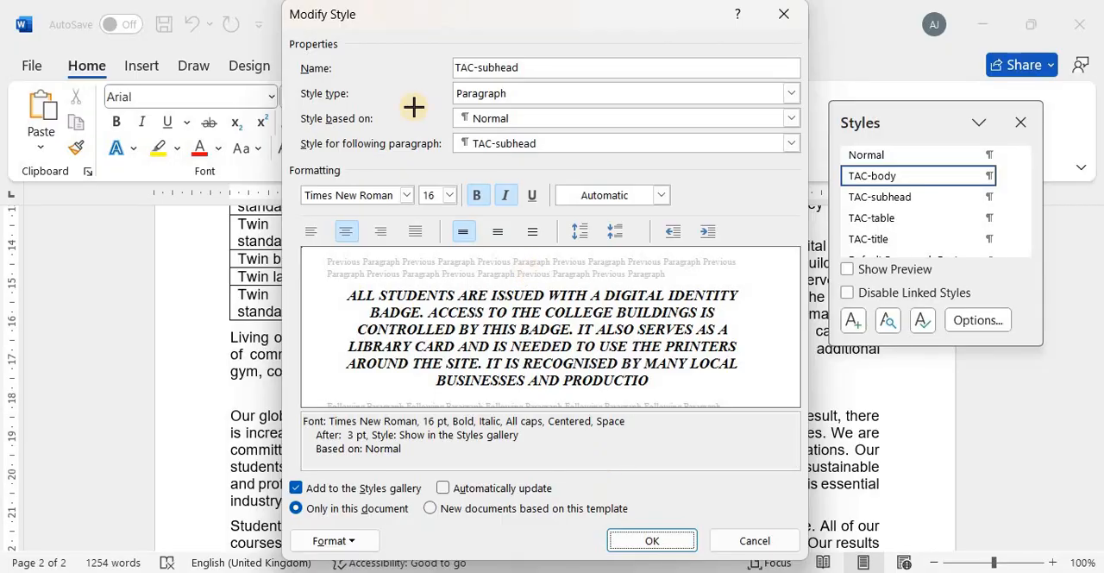
key("super+shift+s")
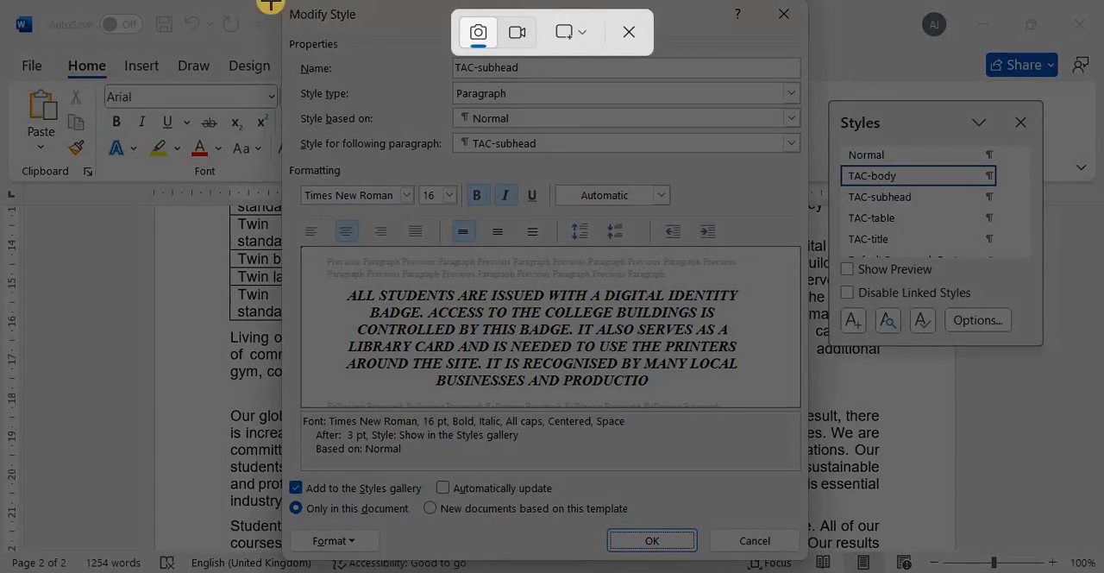
left_click_drag(283, 2, 806, 561)
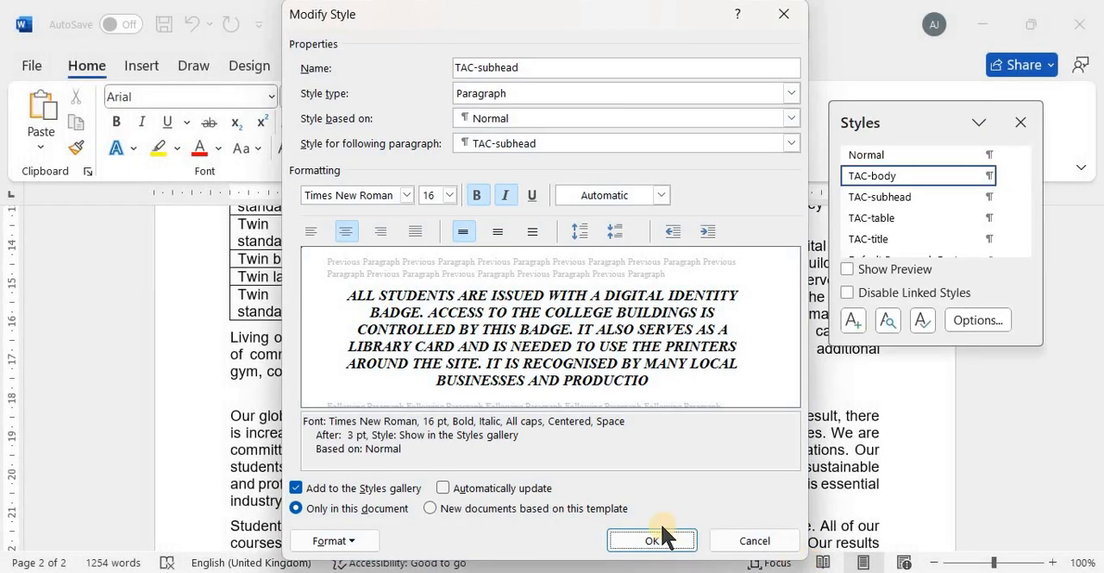
Apply the TAC-subhead style changes and paste the screenshot under "Step 4 evidence:" in EVIDENCE0001.rtf, checking that its settings are readable
left_click(653, 540)
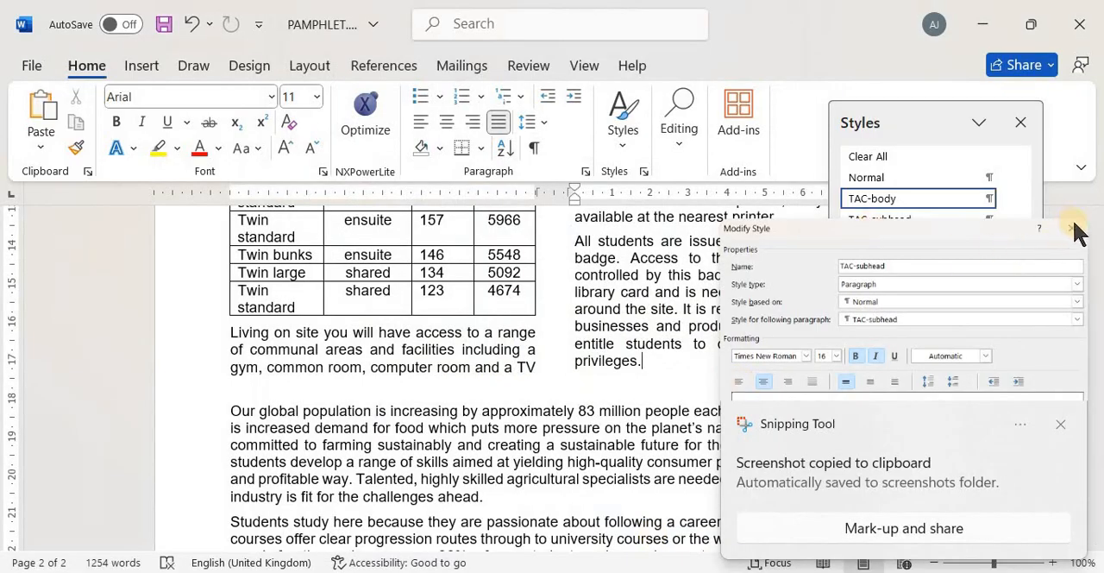
left_click(1060, 424)
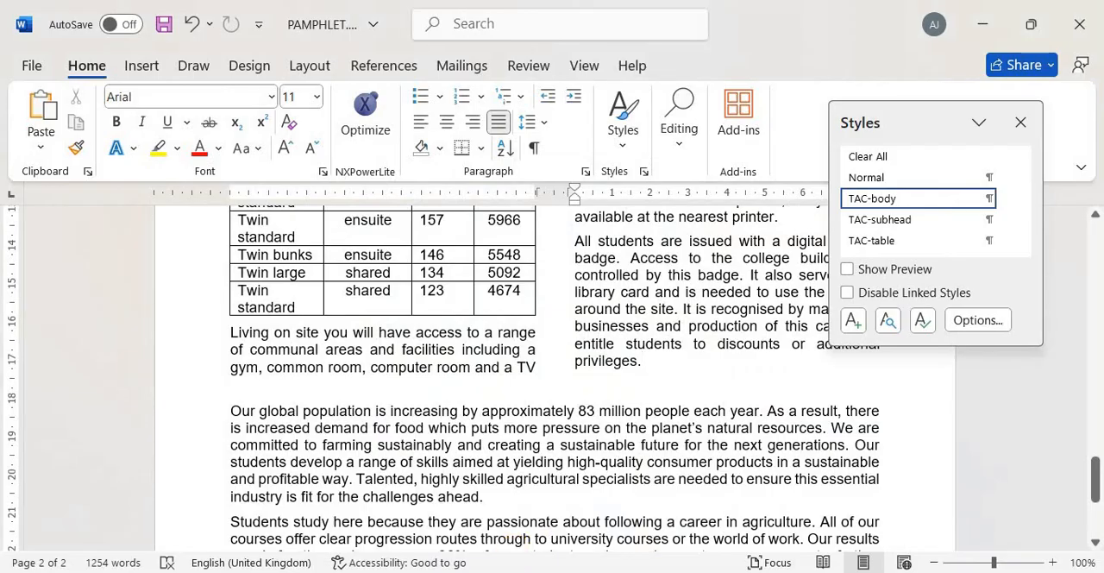
mouse_move(517, 556)
left_click(465, 494)
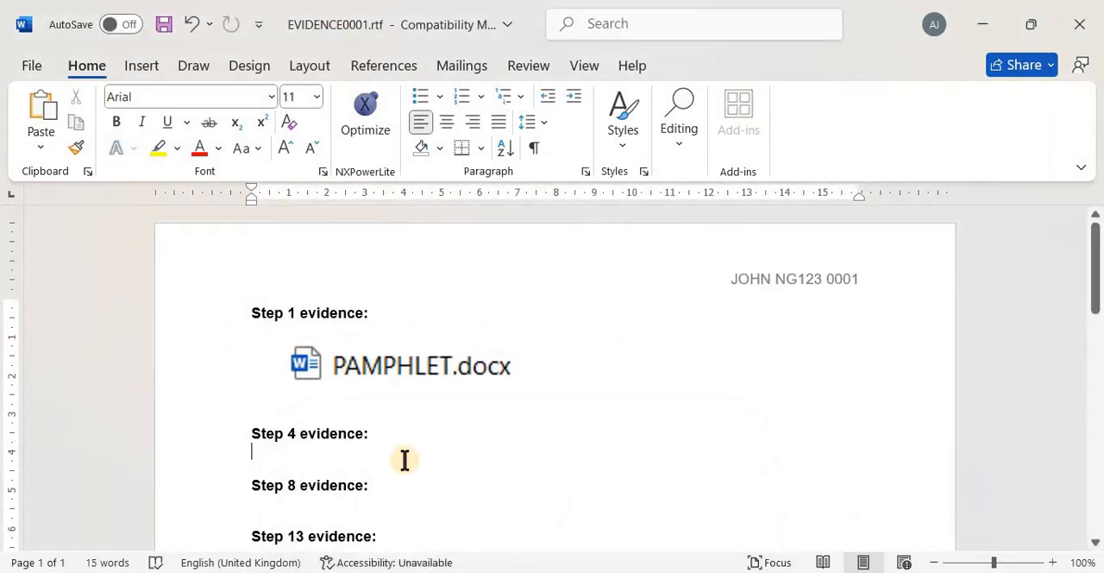
key("ctrl+v")
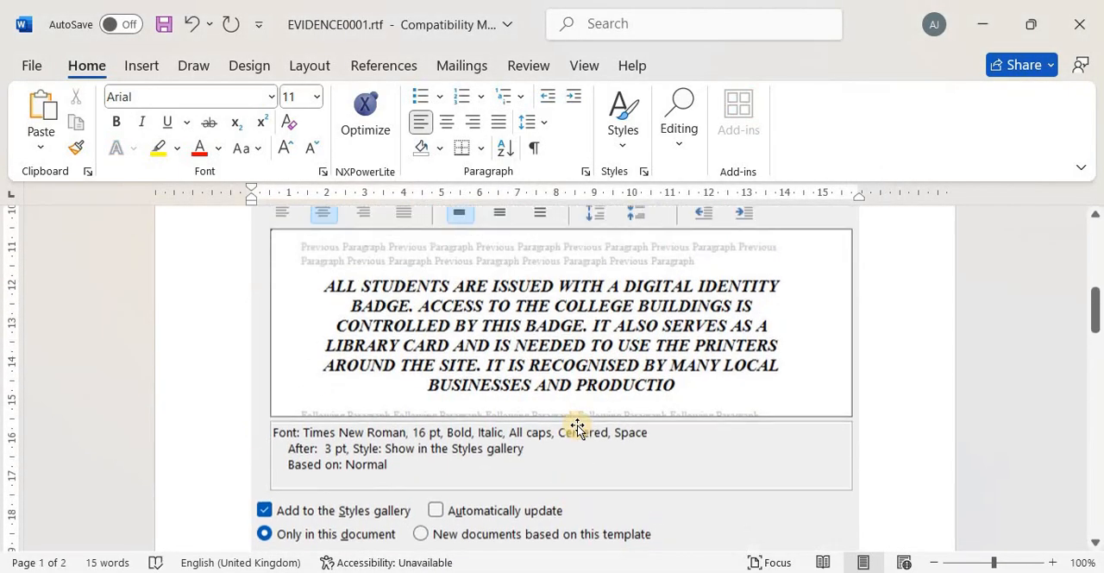
scroll(576, 426, "down", 1)
scroll(574, 419, "up", 4)
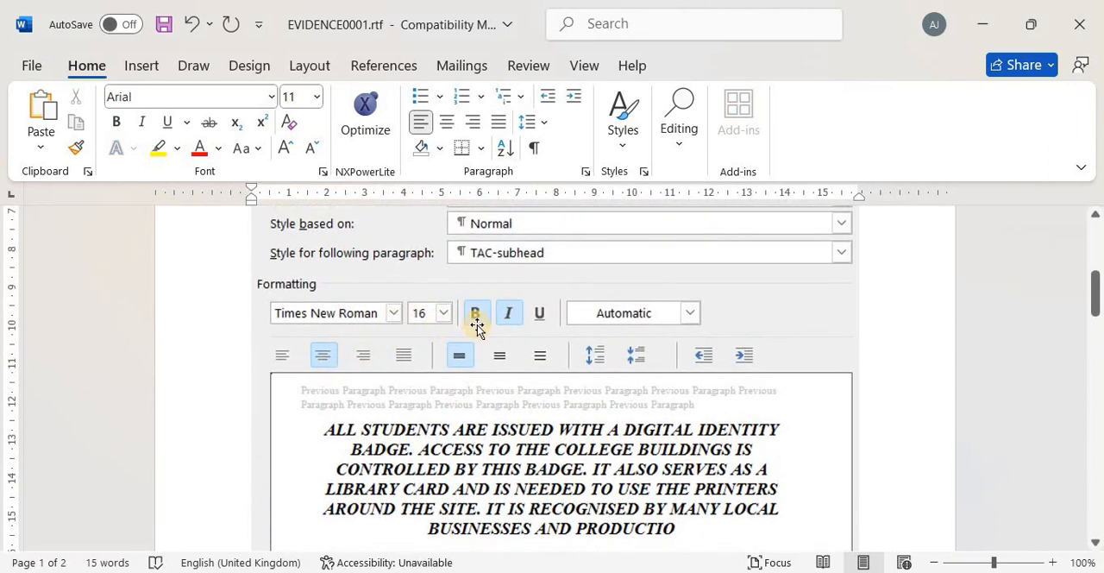
scroll(539, 475, "down", 4)
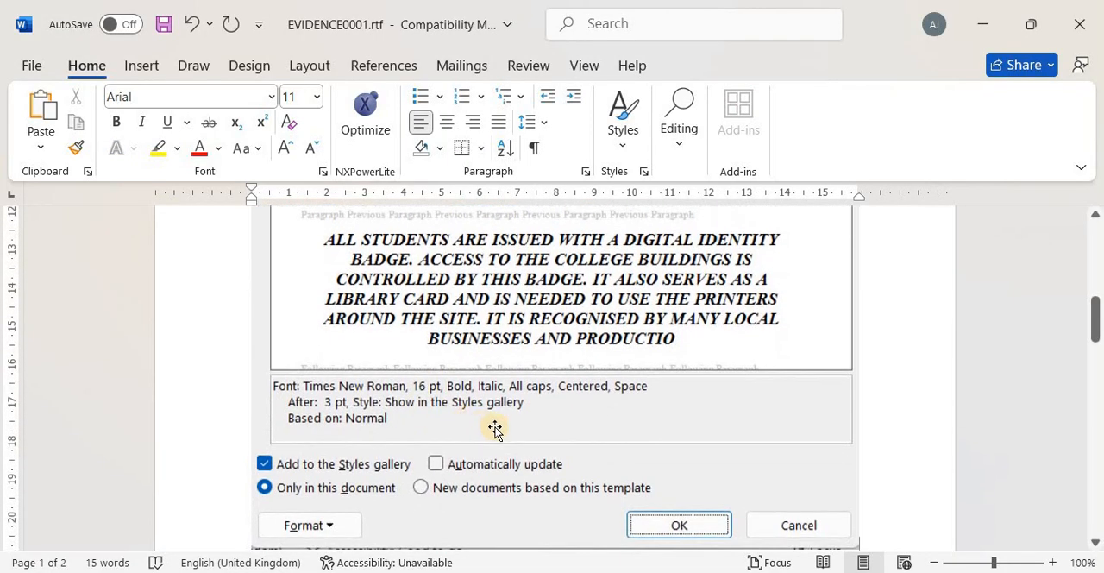
scroll(494, 429, "up", 4)
Switch to PAMPHLET.docx, review the subheadings formatted with TAC-subhead, and close the Styles pane
key("alt+Tab")
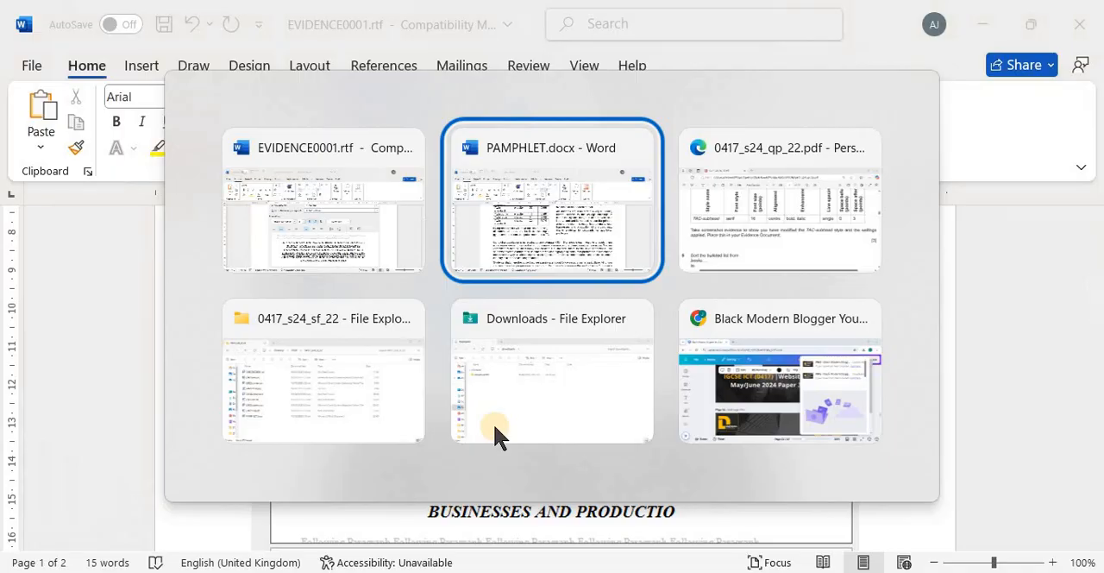
scroll(513, 399, "up", 3)
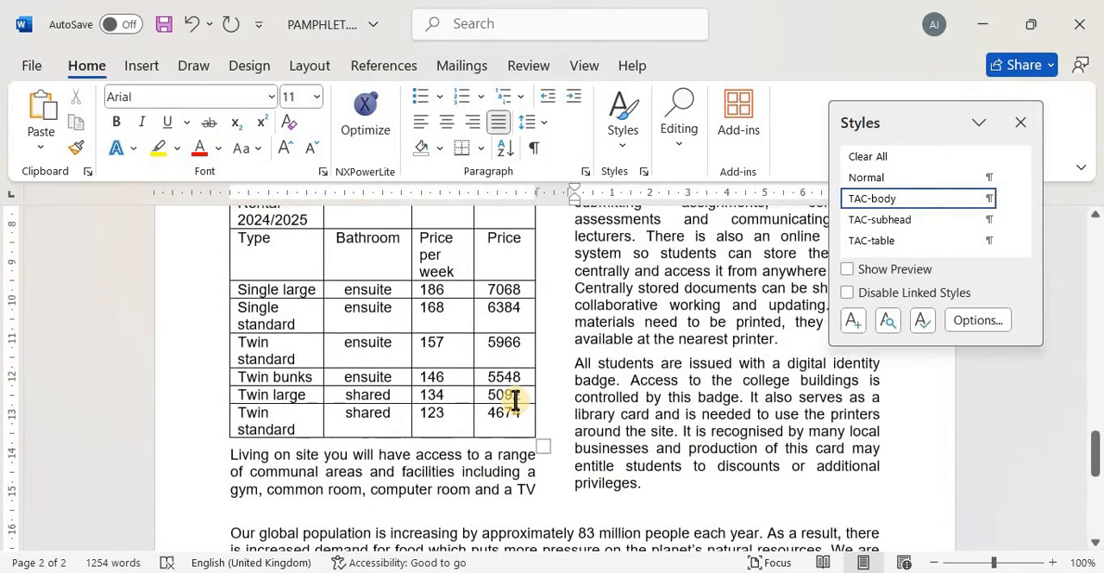
scroll(515, 399, "up", 12)
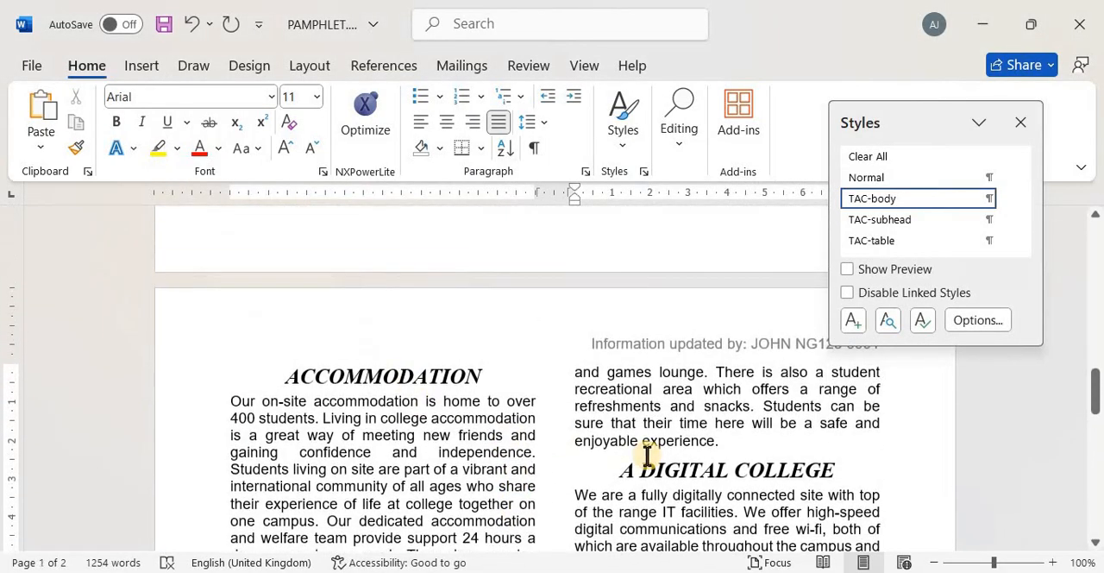
scroll(646, 455, "up", 15)
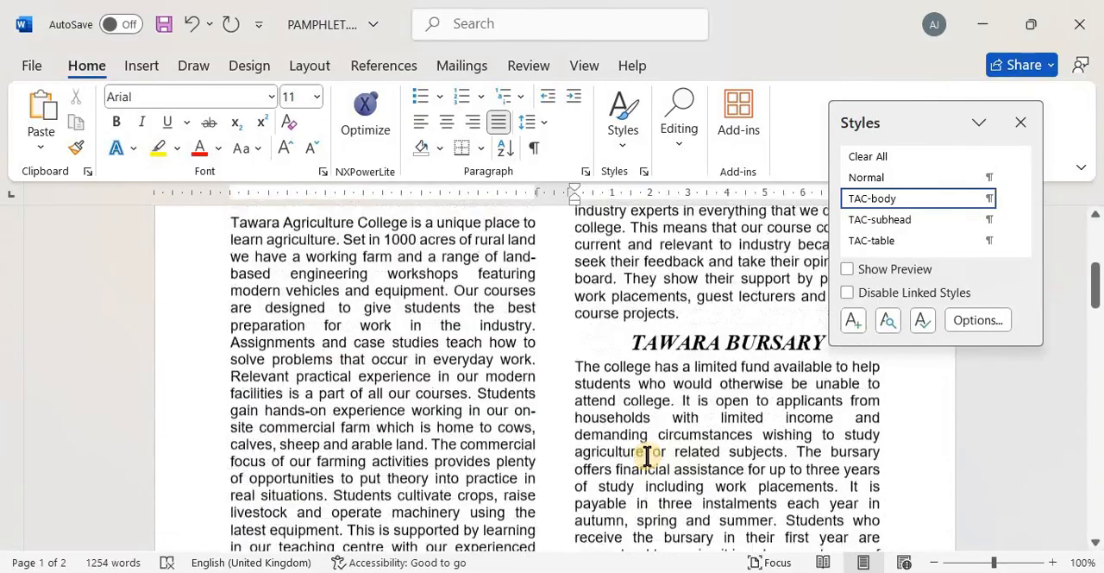
scroll(647, 455, "up", 3)
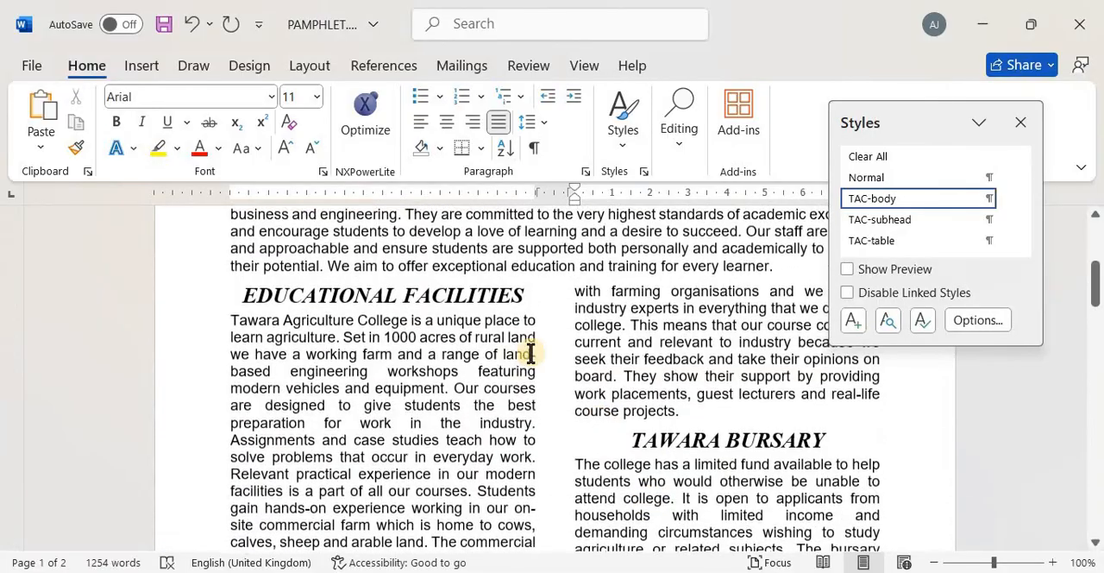
left_click(1018, 122)
Switch to the 0417_s24_qp_22.pdf exam paper, read question 5's sorting instruction, and return to PAMPHLET.docx
key("alt+Tab")
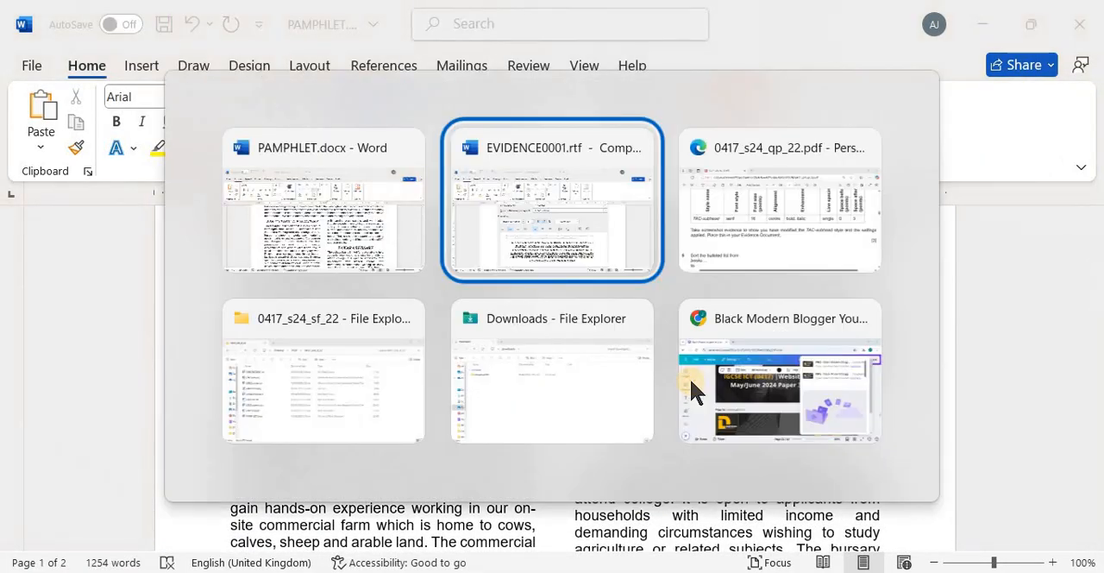
key("alt+Tab")
scroll(569, 422, "down", 3)
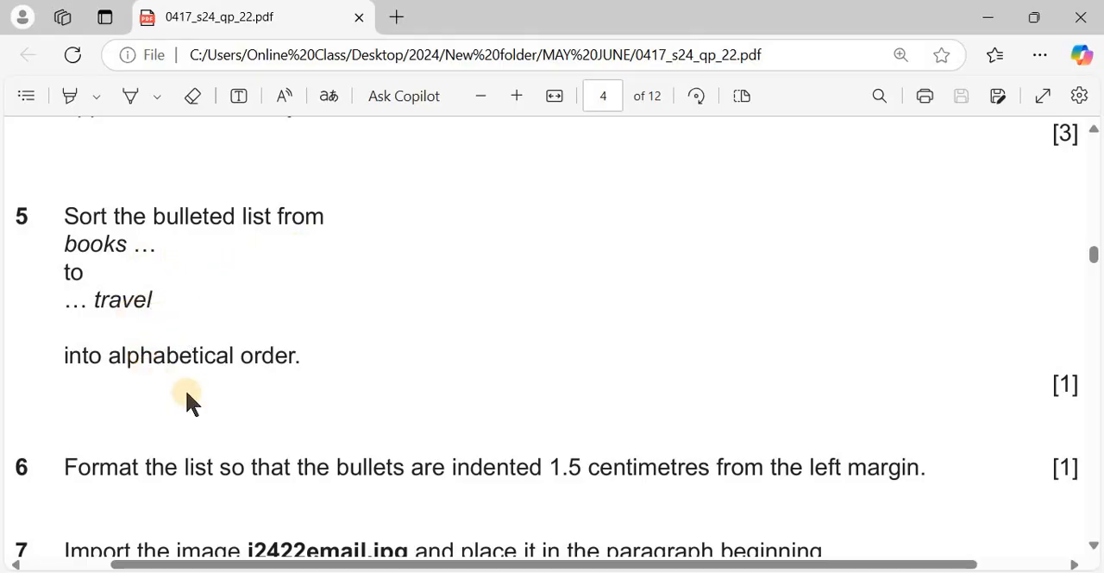
scroll(187, 394, "down", 1)
key("alt+Tab")
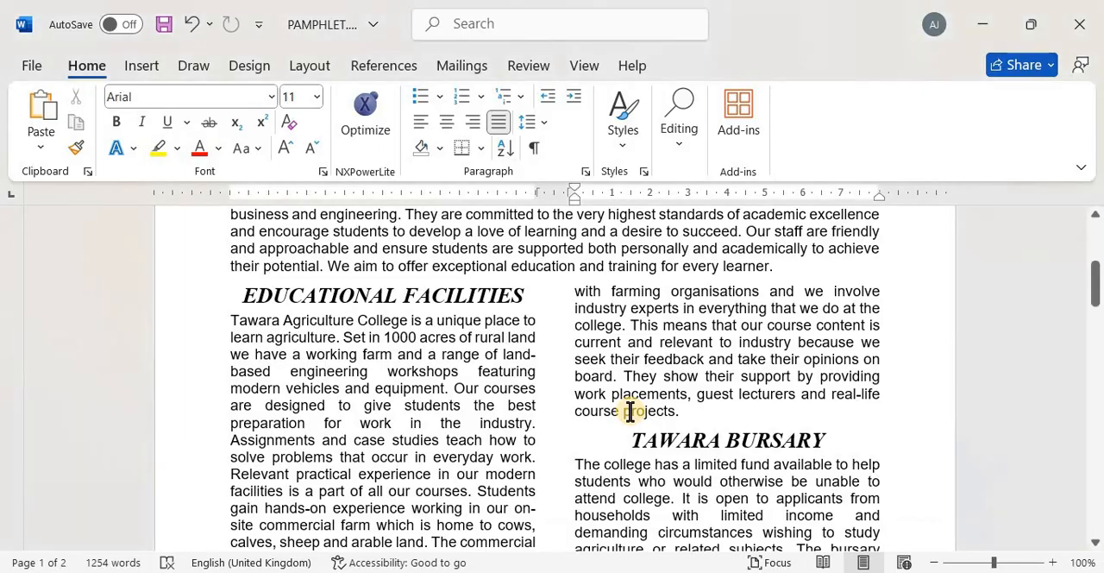
Sort the bulleted list from "books" to "travel" by paragraphs as text in ascending order
scroll(630, 411, "down", 10)
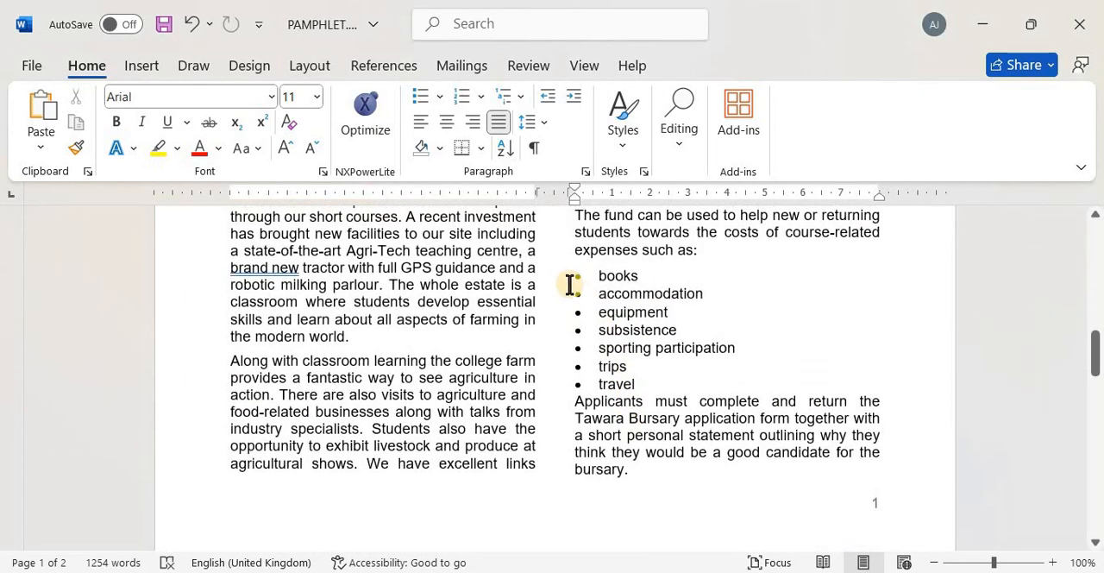
left_click_drag(561, 276, 644, 379)
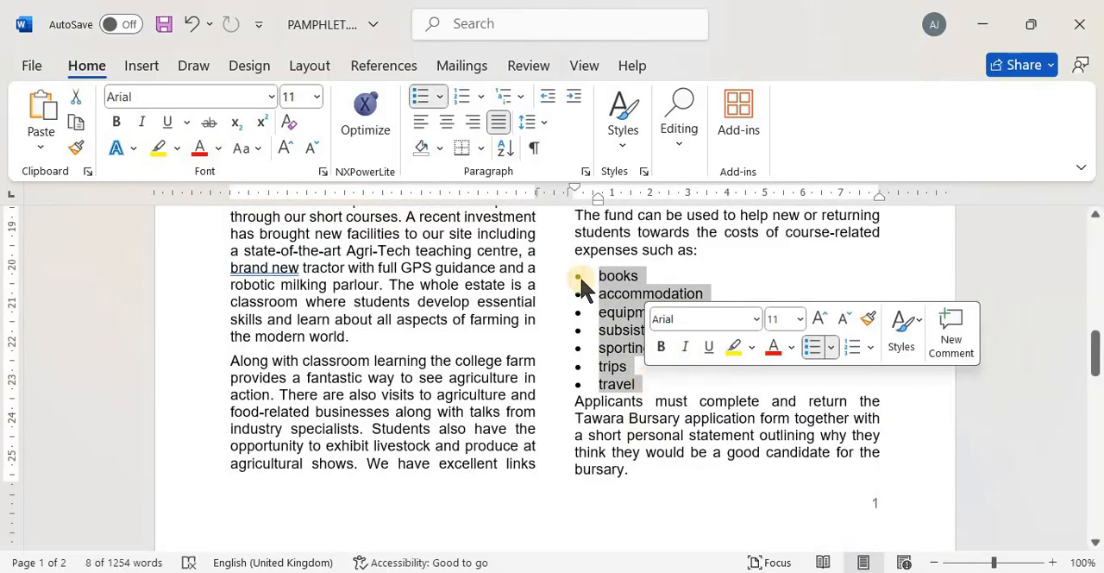
left_click(505, 149)
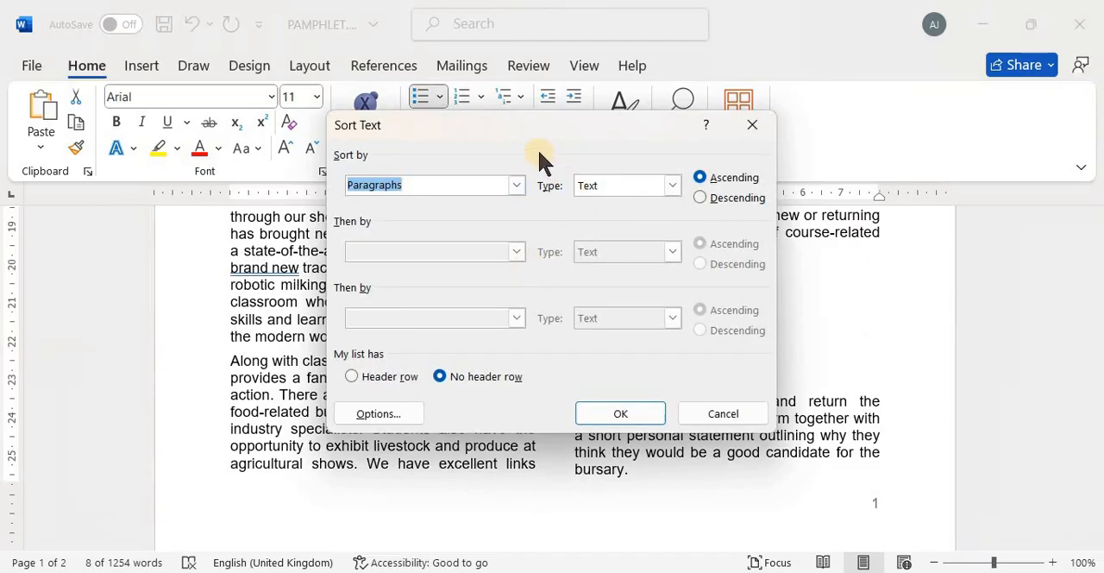
left_click_drag(519, 129, 326, 123)
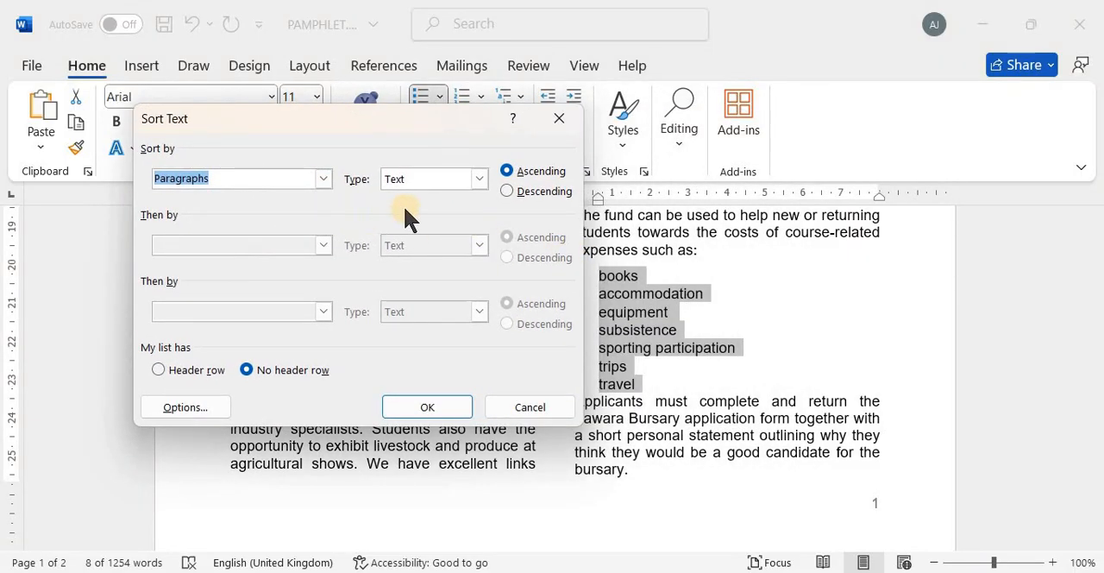
left_click(524, 171)
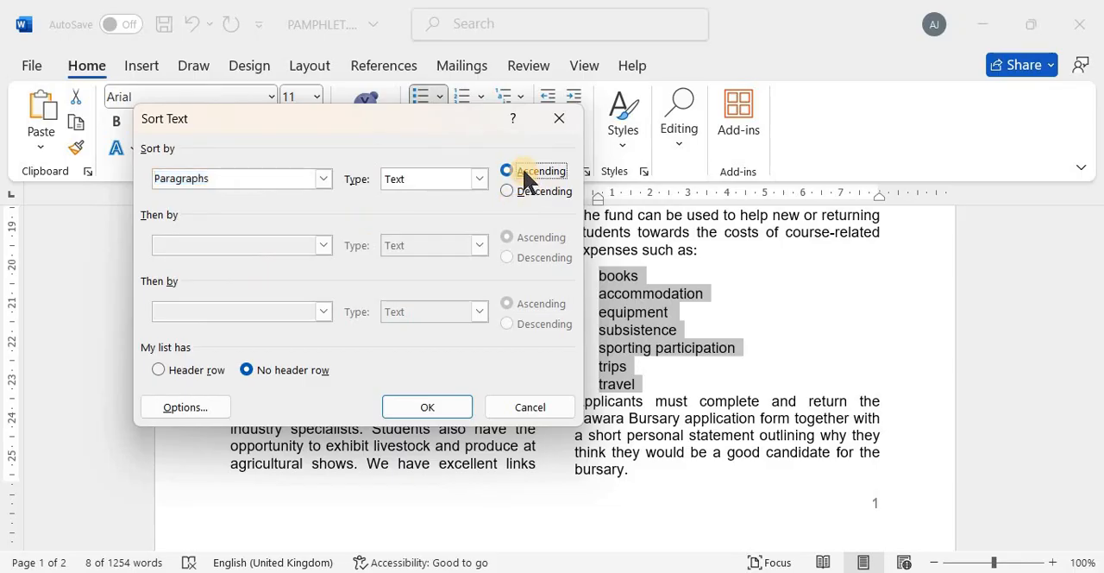
left_click(431, 407)
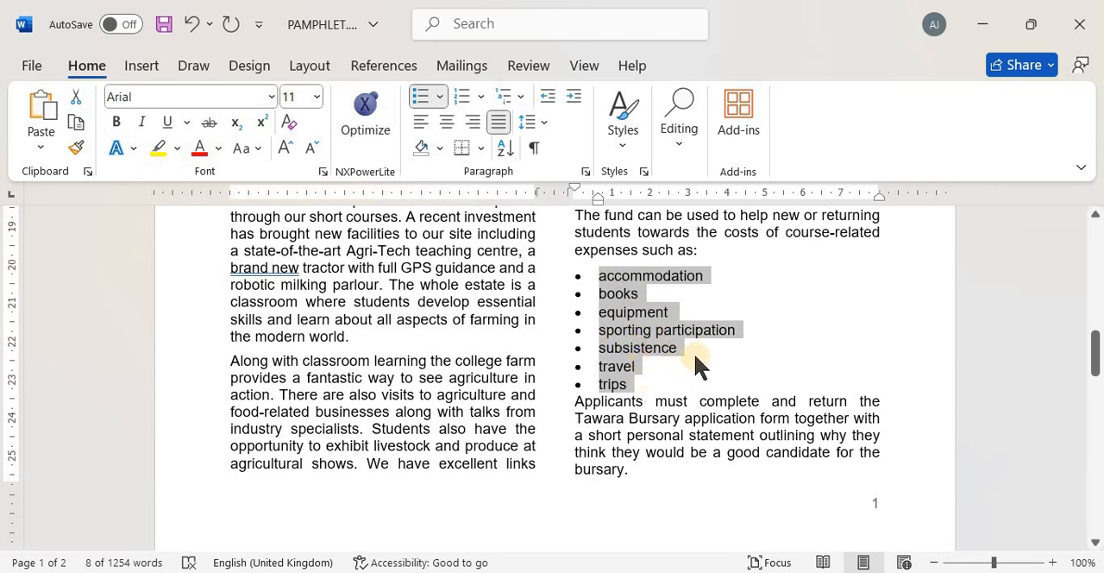
Check question 6 in the exam paper and set the bulleted list's left indent in PAMPHLET.docx to 1.5 cm
key("alt+Tab")
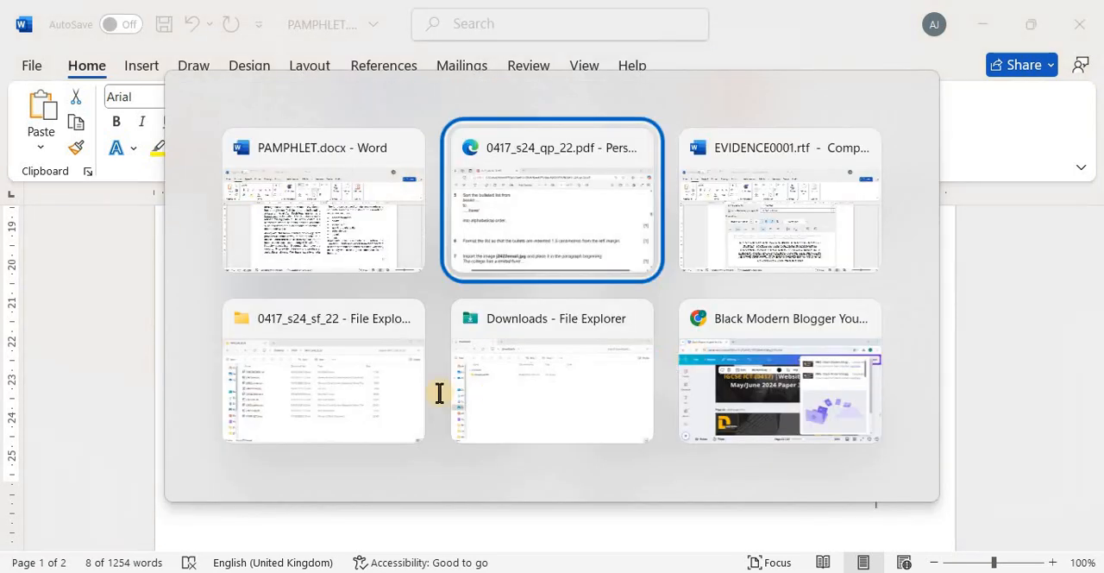
scroll(439, 389, "down", 2)
scroll(439, 392, "down", 2)
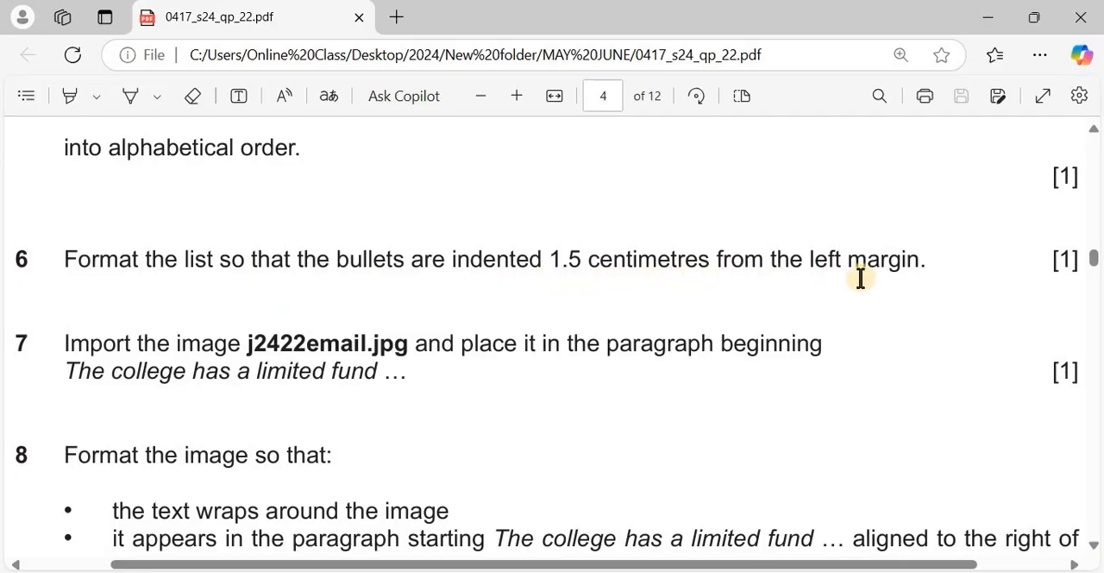
key("alt+Tab")
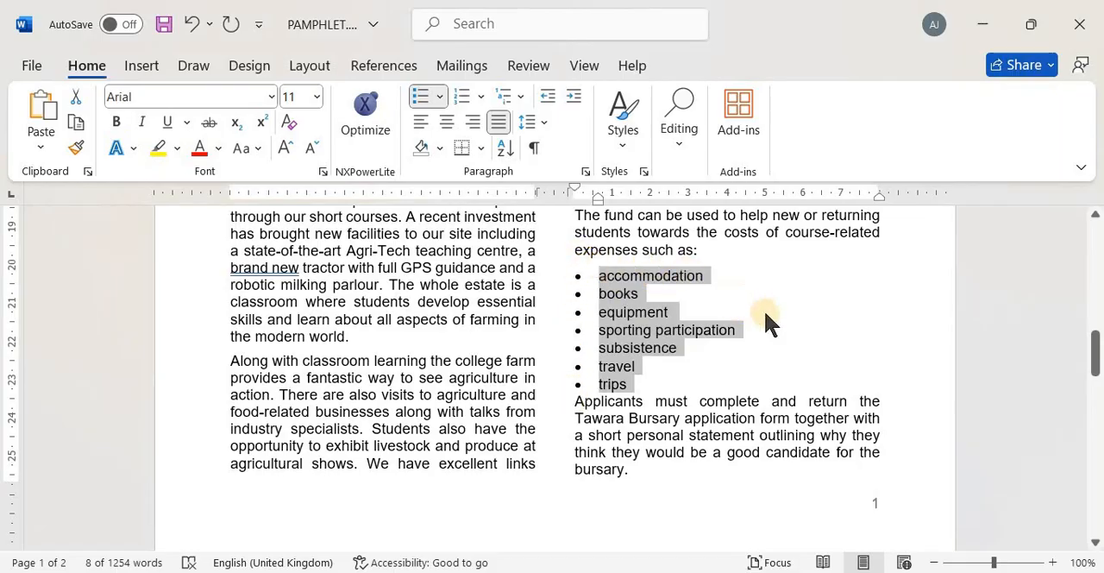
left_click(309, 67)
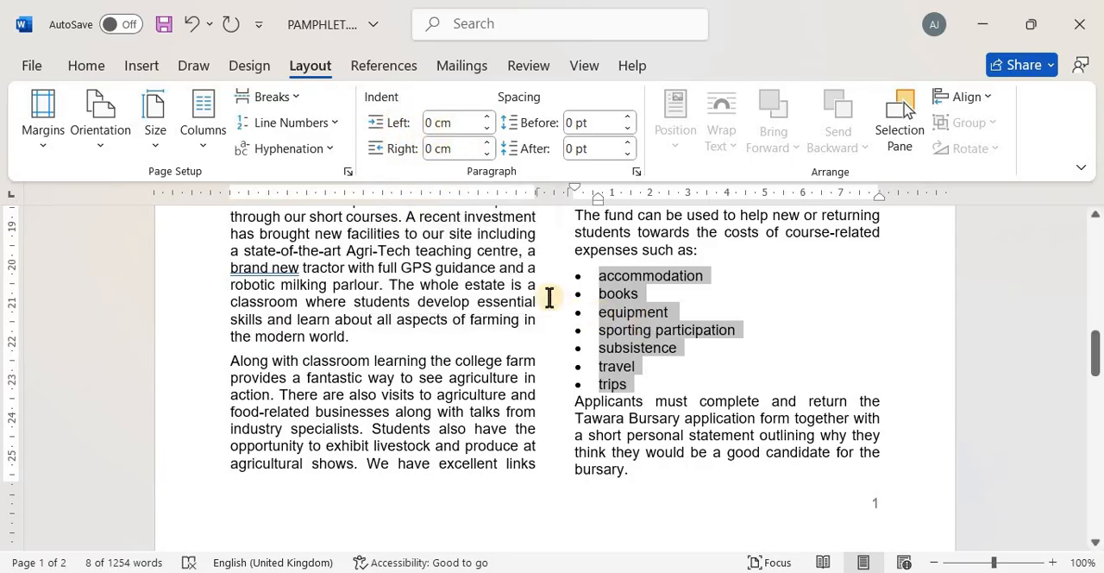
left_click(462, 122)
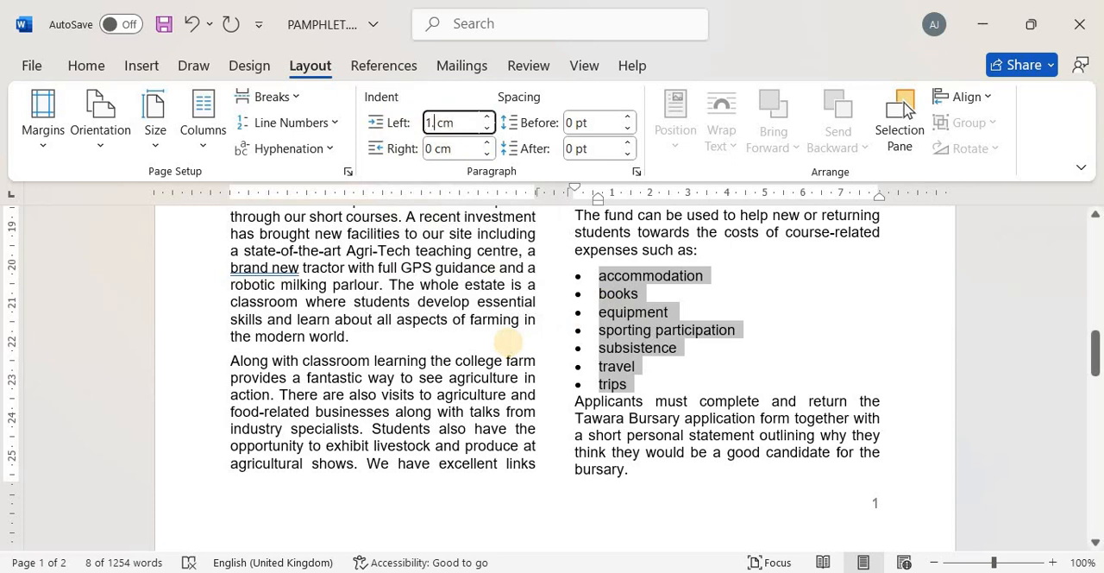
key("Tab")
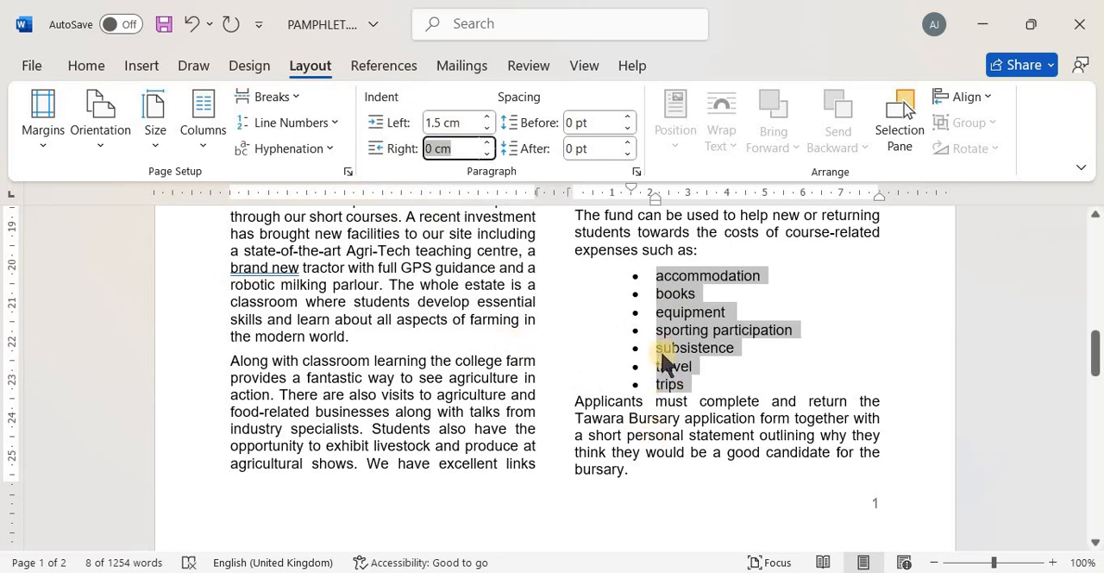
Switch to the exam paper and read questions 7 and 8 on importing and formatting the image j2422email.jpg
key("alt+Tab")
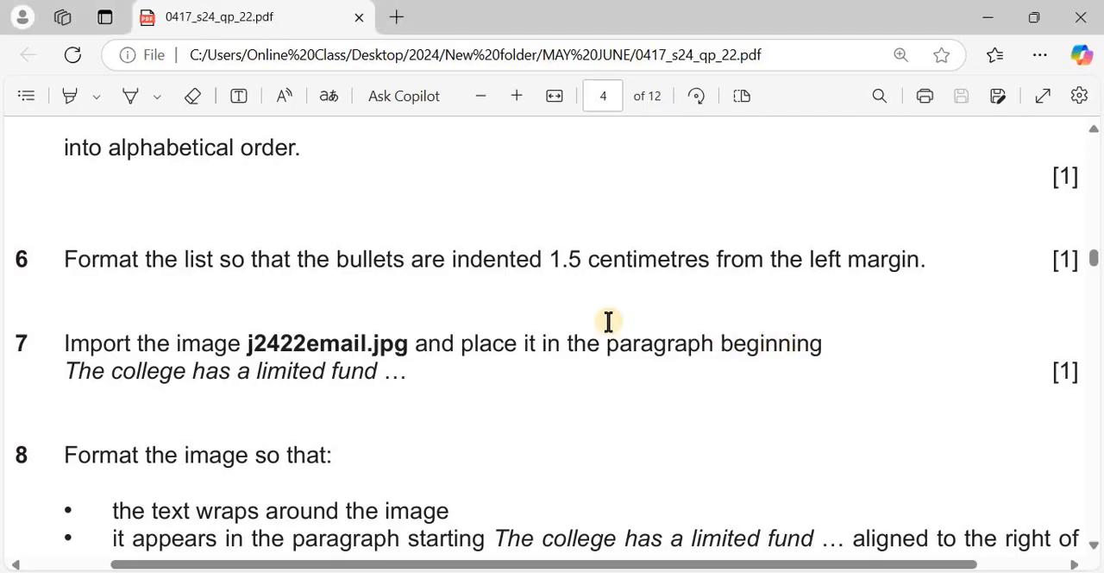
scroll(608, 321, "down", 3)
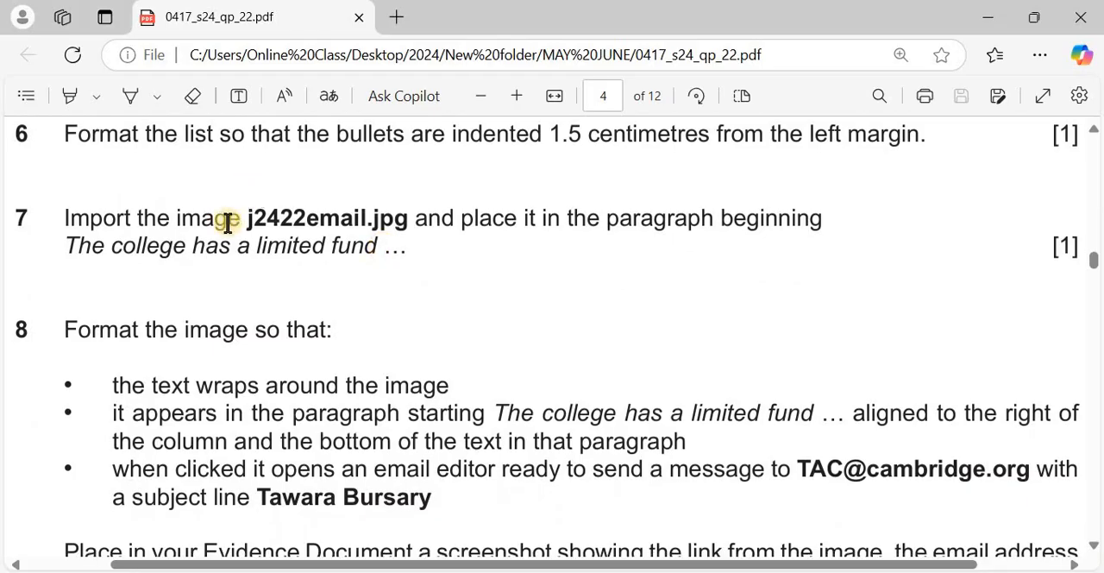
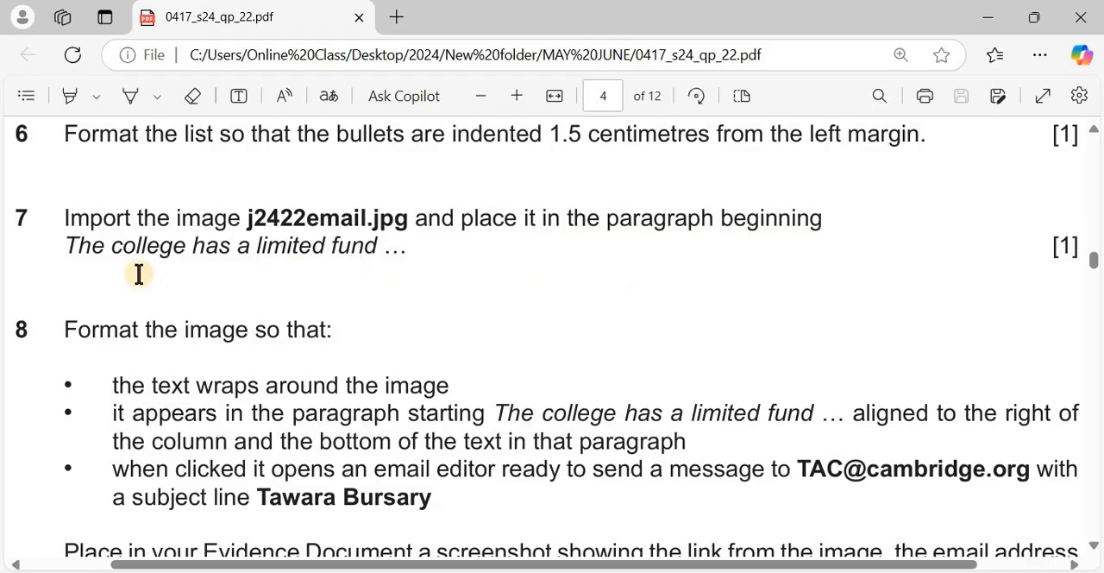
Switch to the 0417_s24_sf_22 folder and copy the image file j2422email.jpg
key("alt+Tab")
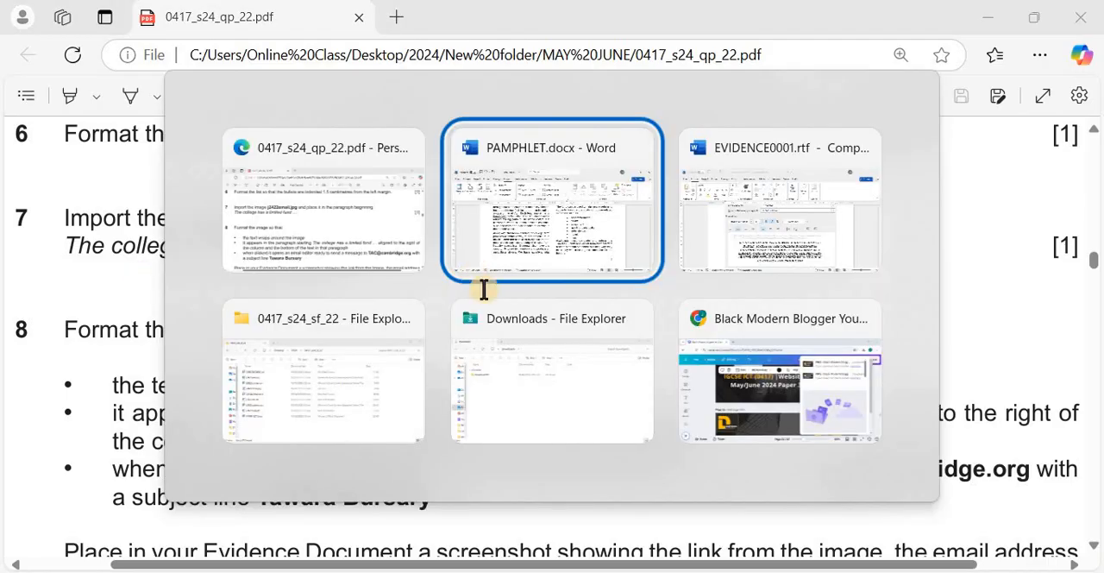
key("alt+Tab")
key("alt+Tab")
key("alt+Tab")
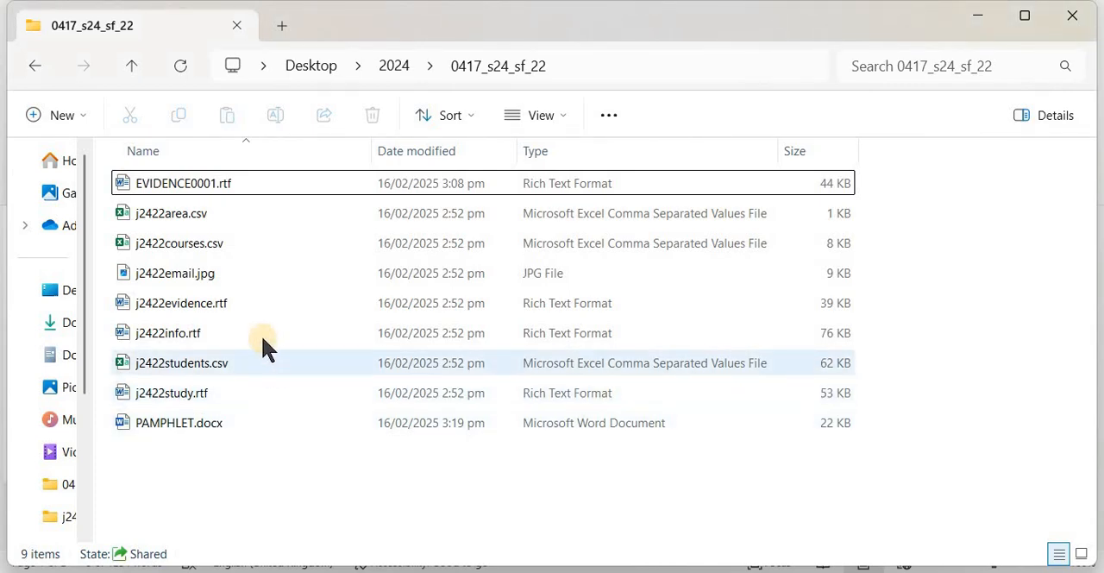
left_click(229, 272)
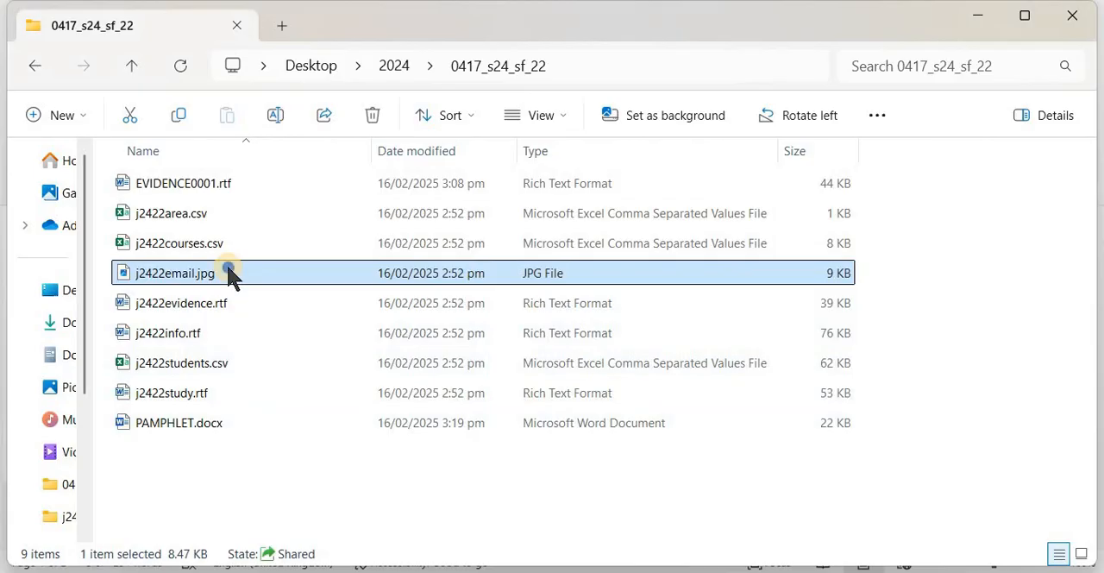
right_click(231, 272)
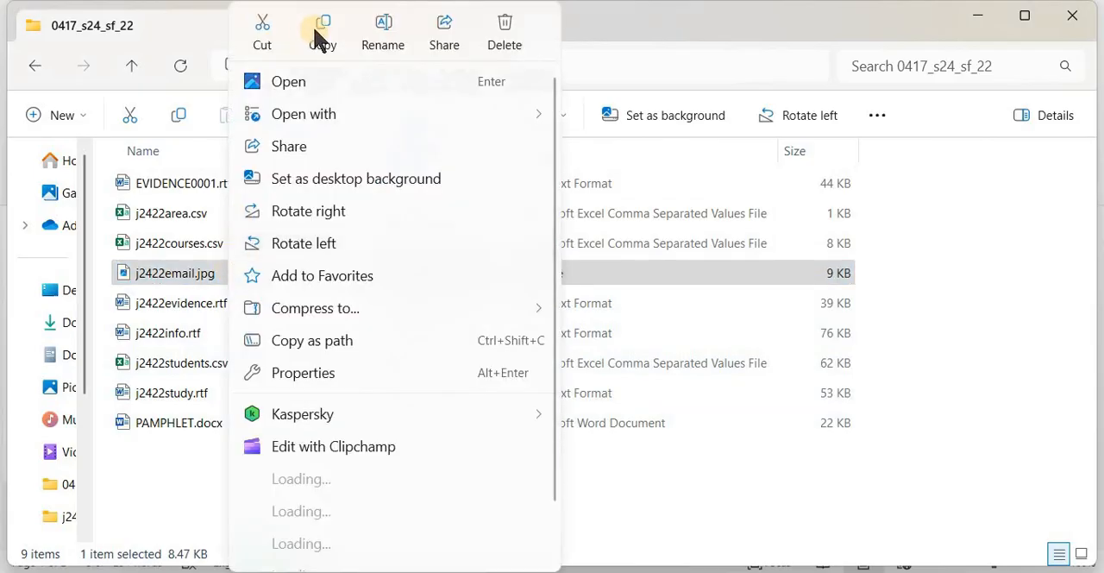
left_click(322, 36)
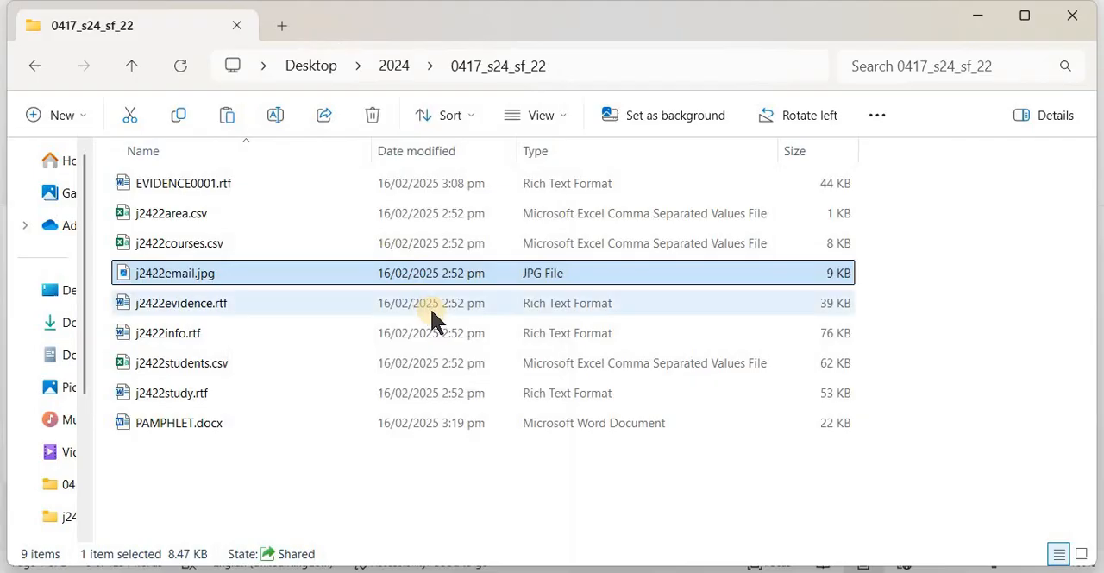
Recheck question 7 in the exam paper for the image's target paragraph and return to PAMPHLET.docx
key("alt+Tab")
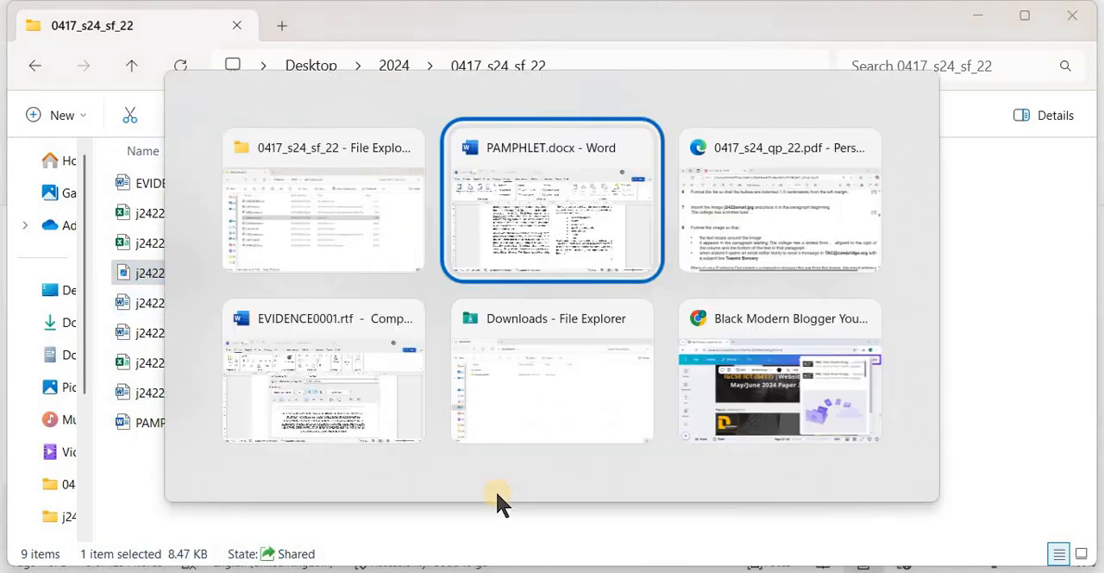
scroll(722, 427, "down", 1)
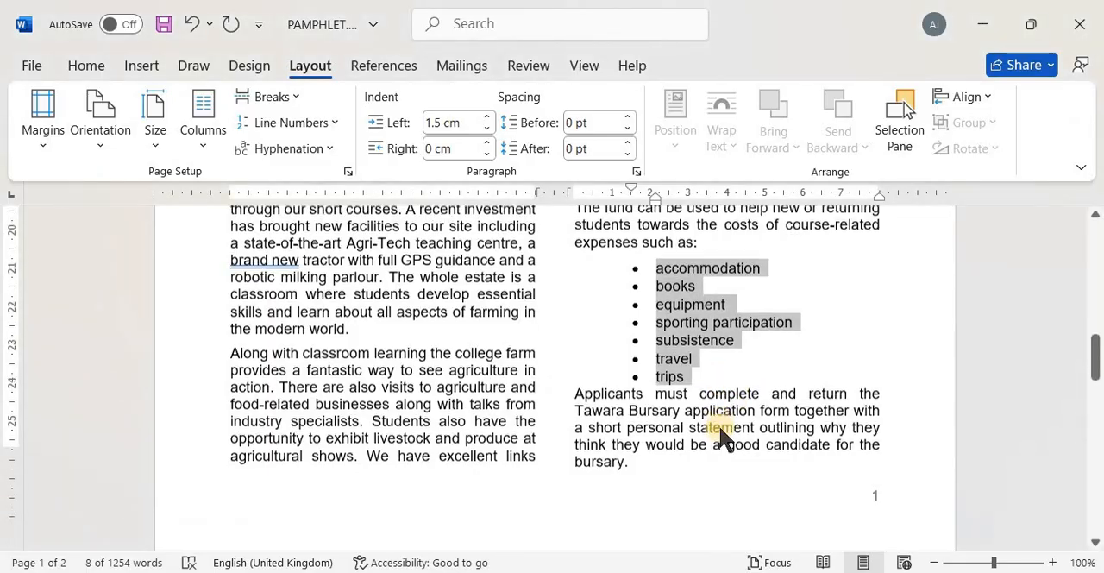
key("alt+Tab")
key("alt+Tab")
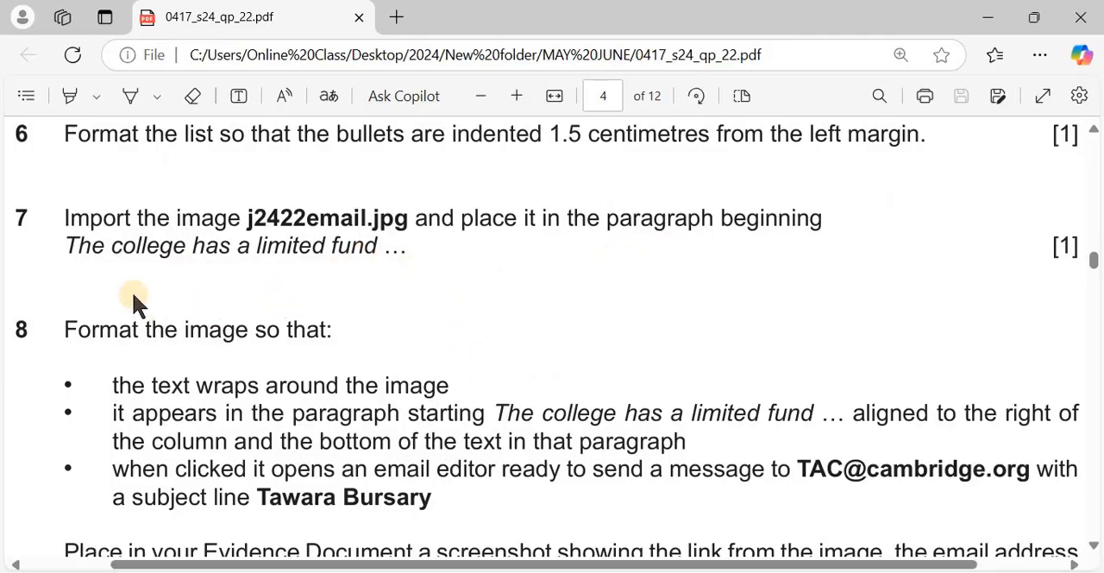
key("alt+Tab")
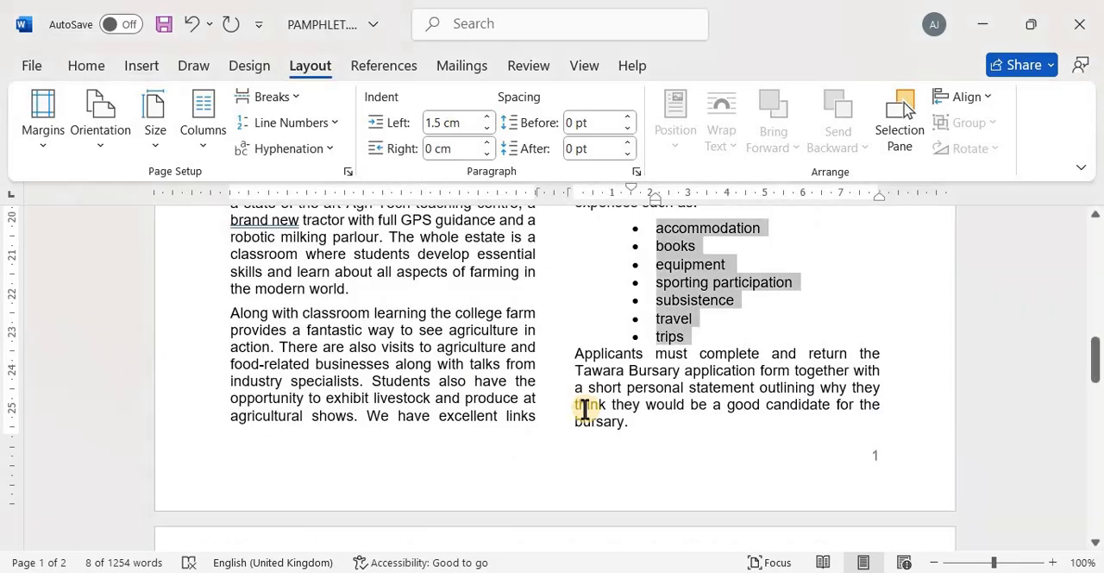
Search the document for "The college has" to locate the paragraph under TAWARA BURSARY, and close the search
left_click(585, 409)
scroll(584, 408, "up", 5)
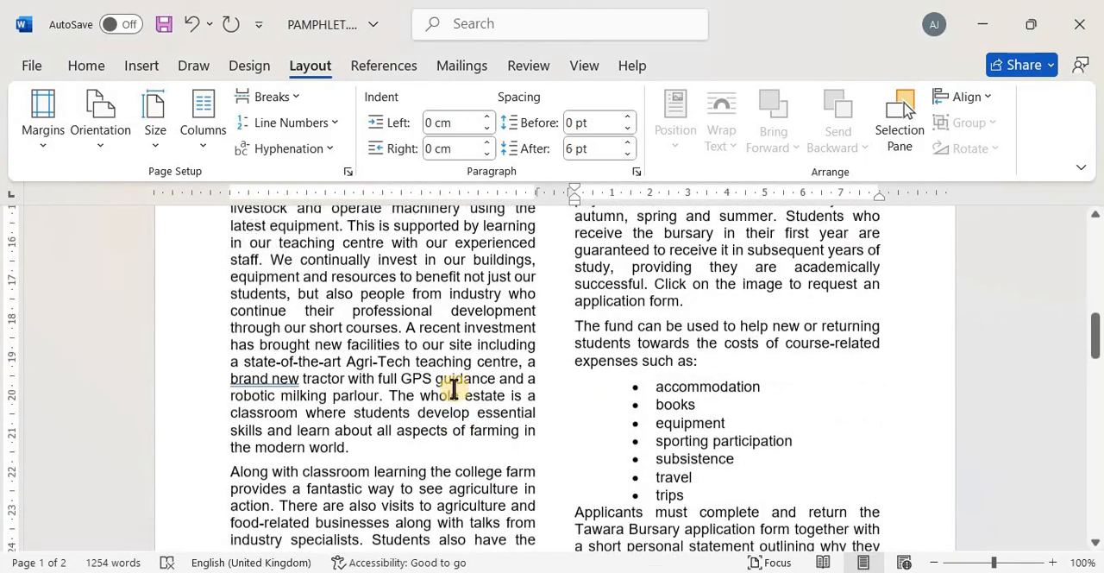
left_click(87, 68)
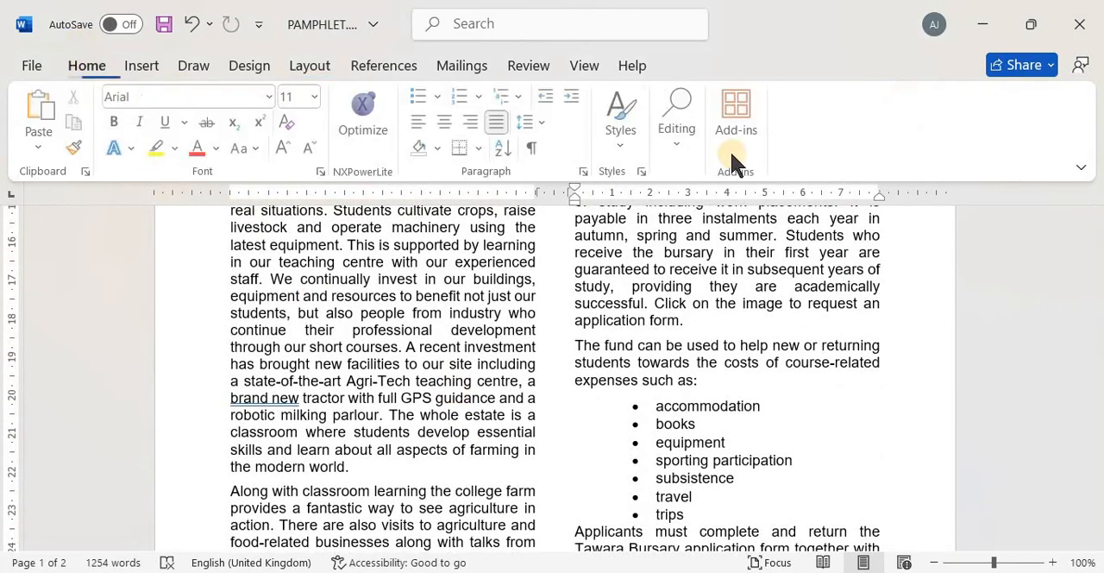
left_click(683, 150)
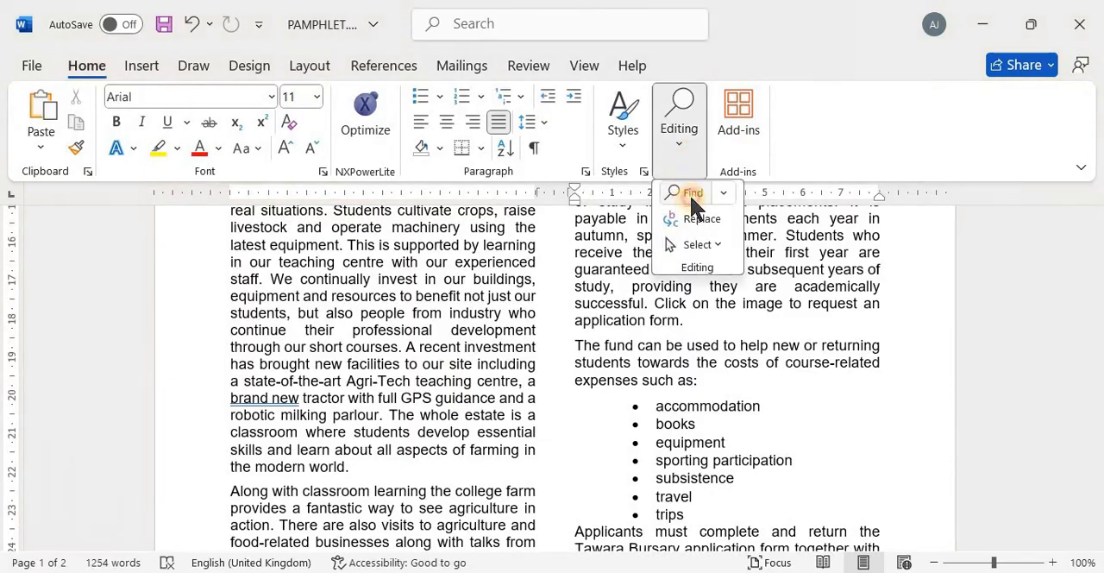
left_click(692, 193)
type("Th")
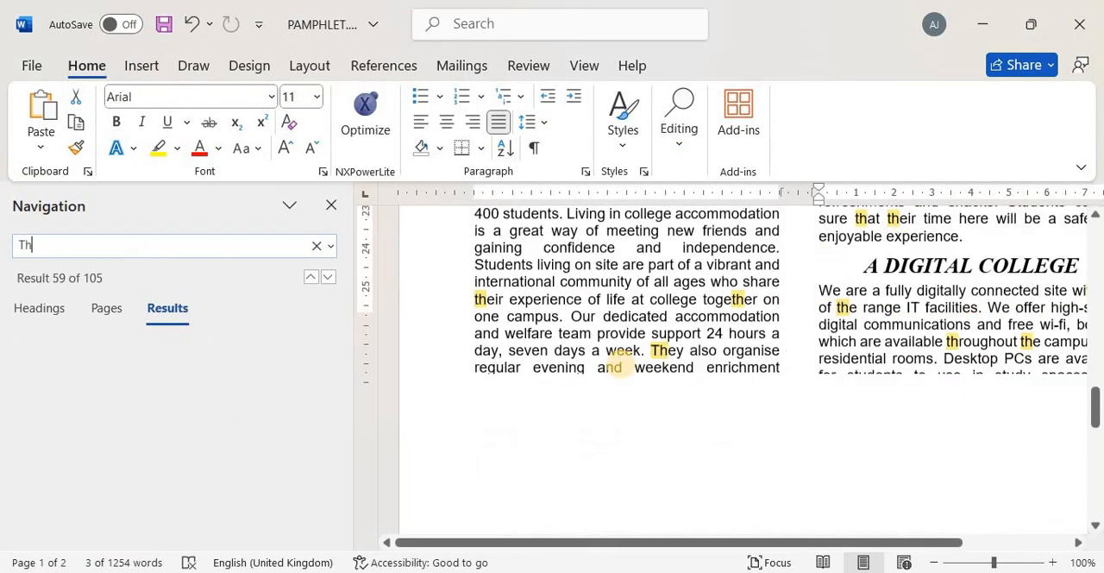
type("e o")
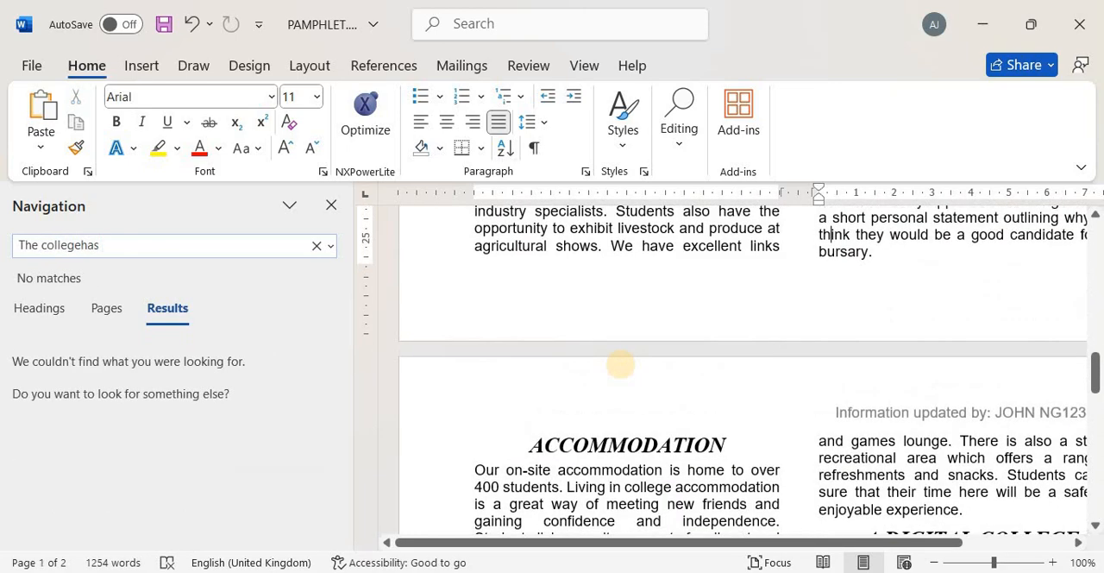
type("has")
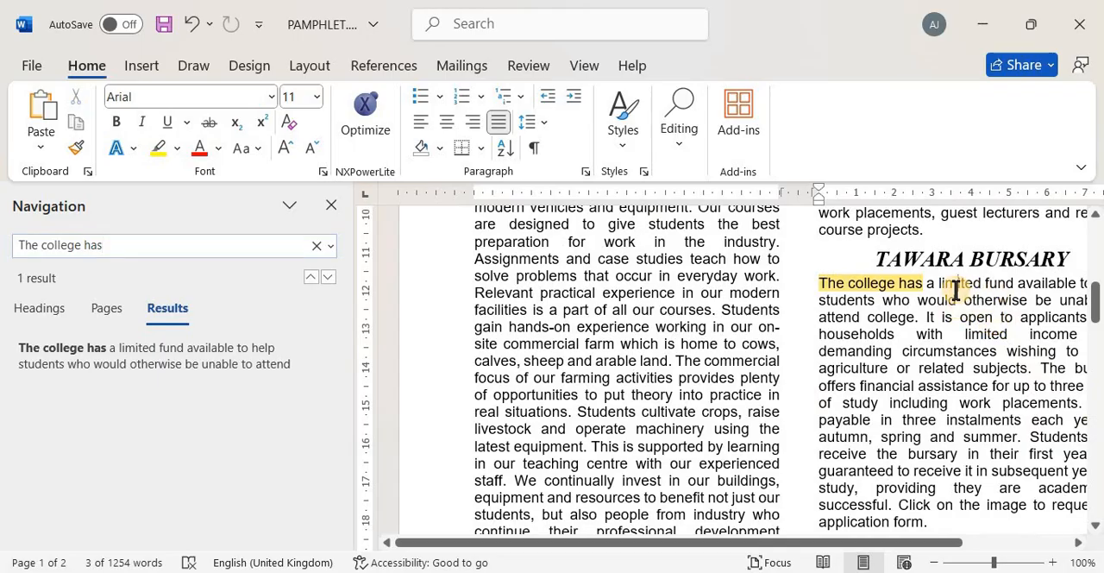
scroll(955, 290, "up", 4)
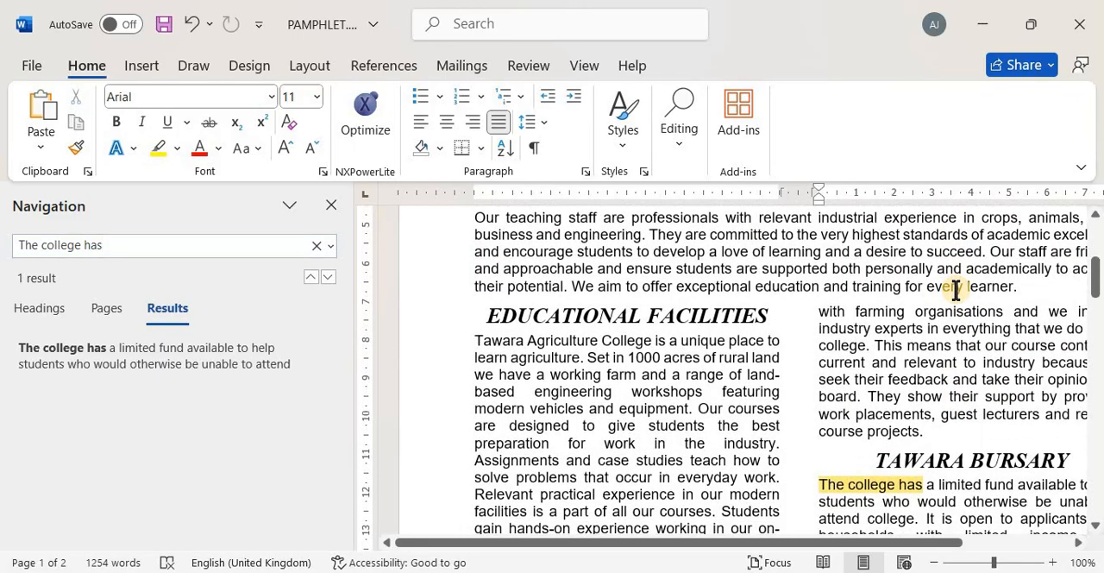
left_click(330, 204)
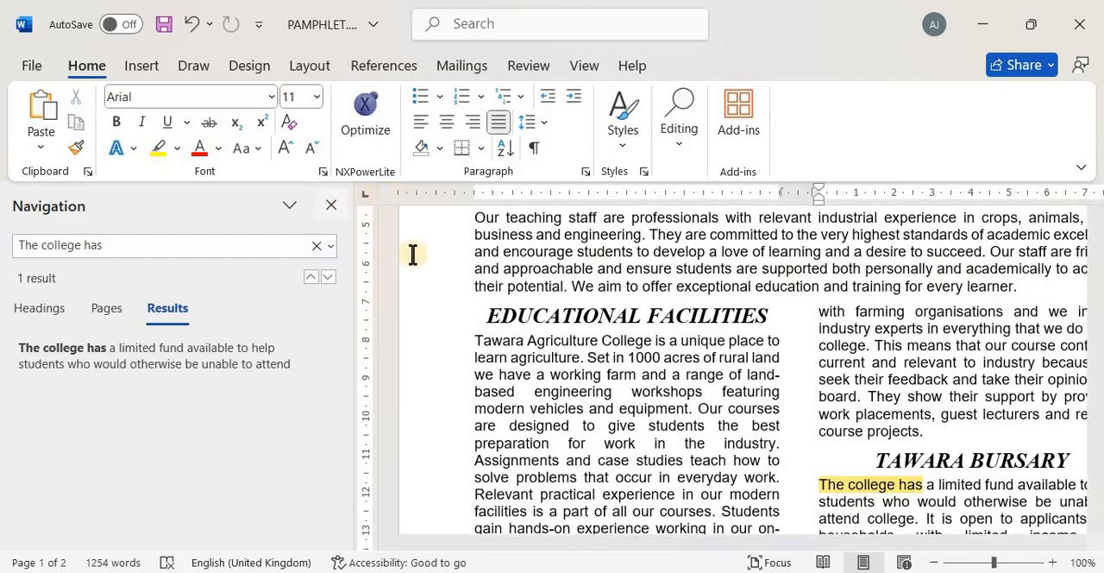
scroll(628, 466, "down", 1)
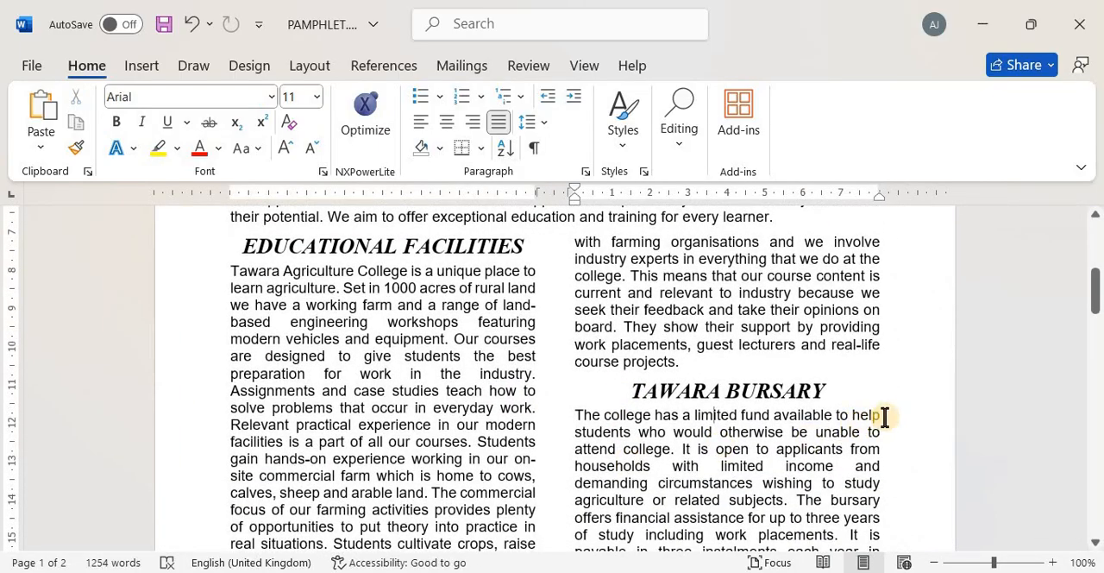
Check questions 7 and 8 in the exam paper and paste the copied image into the paragraph beginning "The college has a limited fund"
key("alt+Tab")
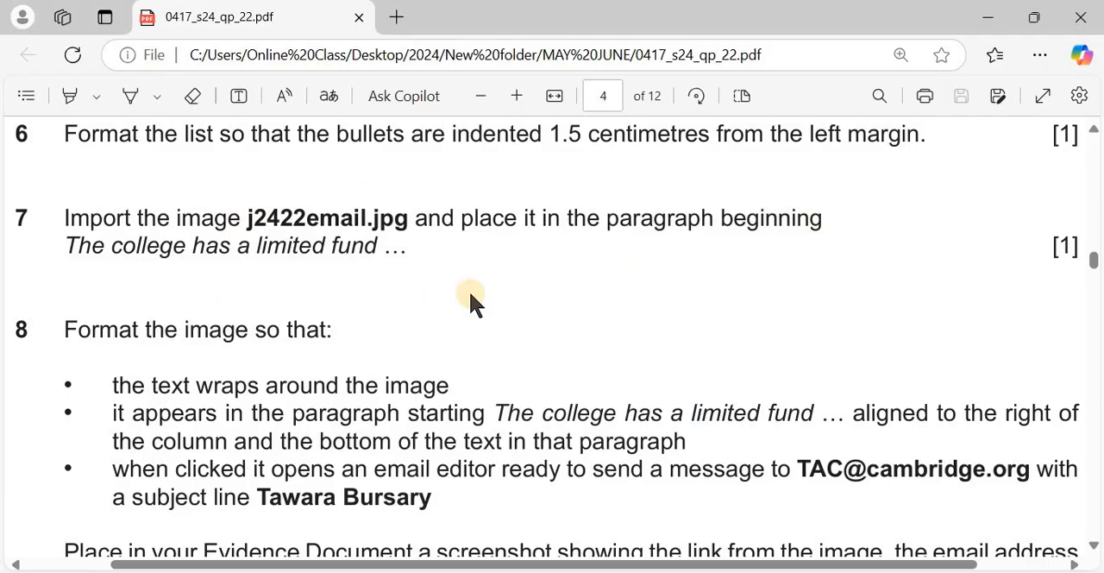
scroll(470, 294, "down", 1)
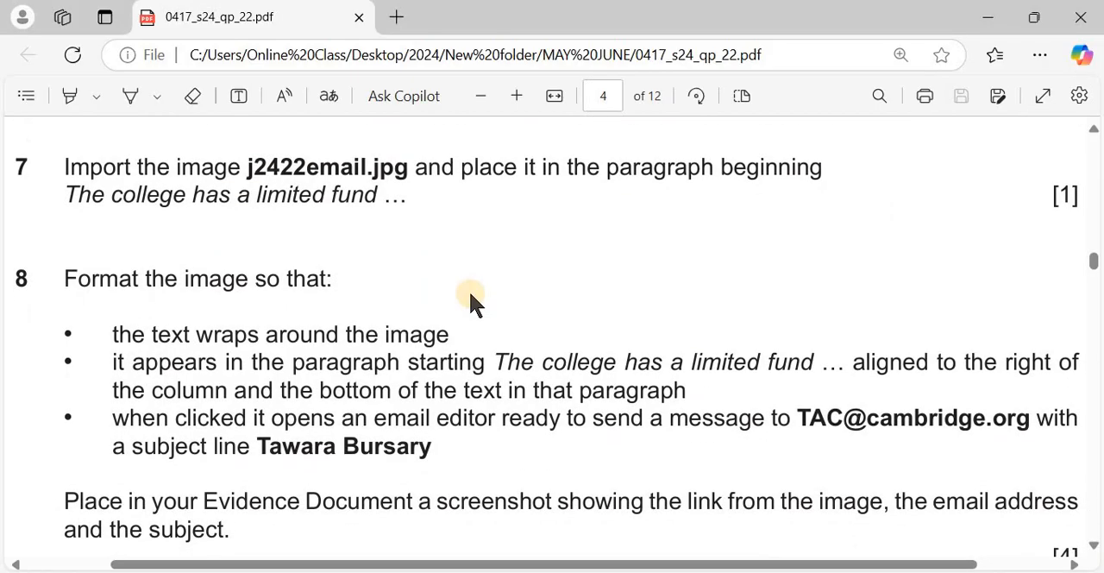
key("alt+Tab")
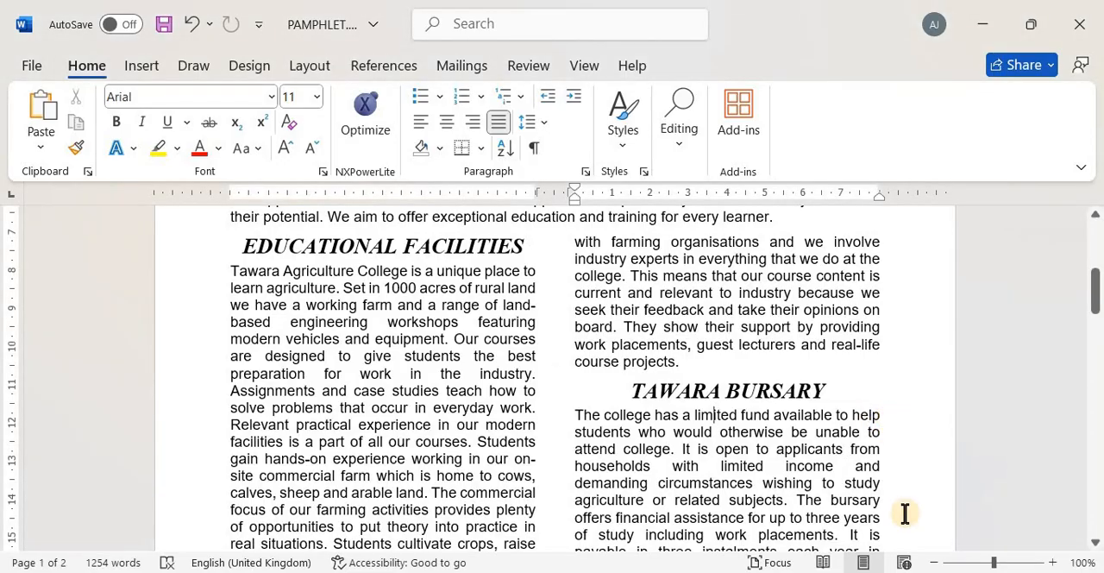
key("ctrl+v")
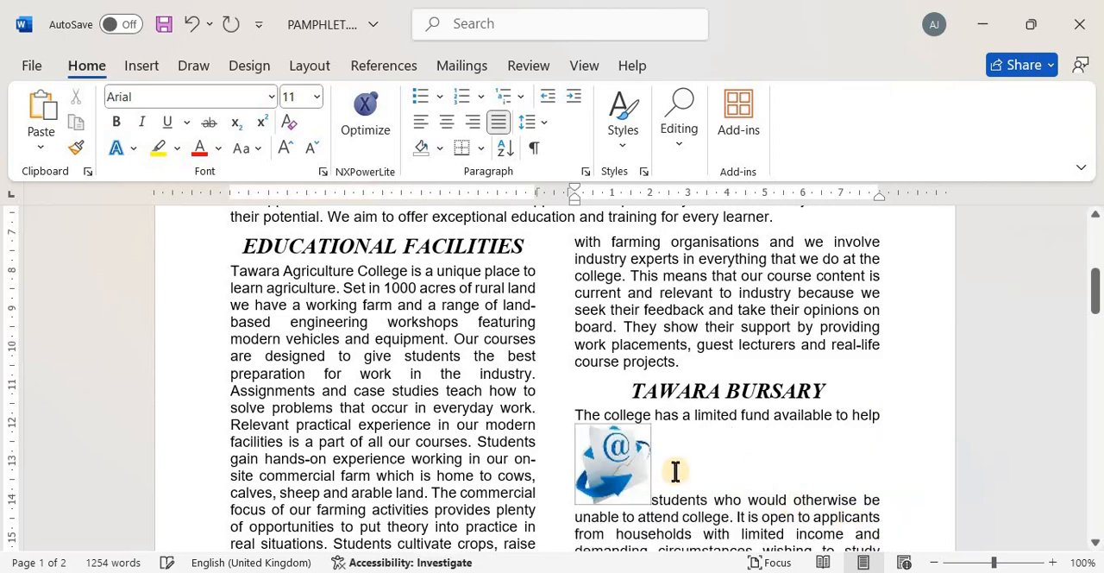
Switch to the exam paper and read question 8's requirements for the image's text wrapping, alignment and email link
key("alt+Tab")
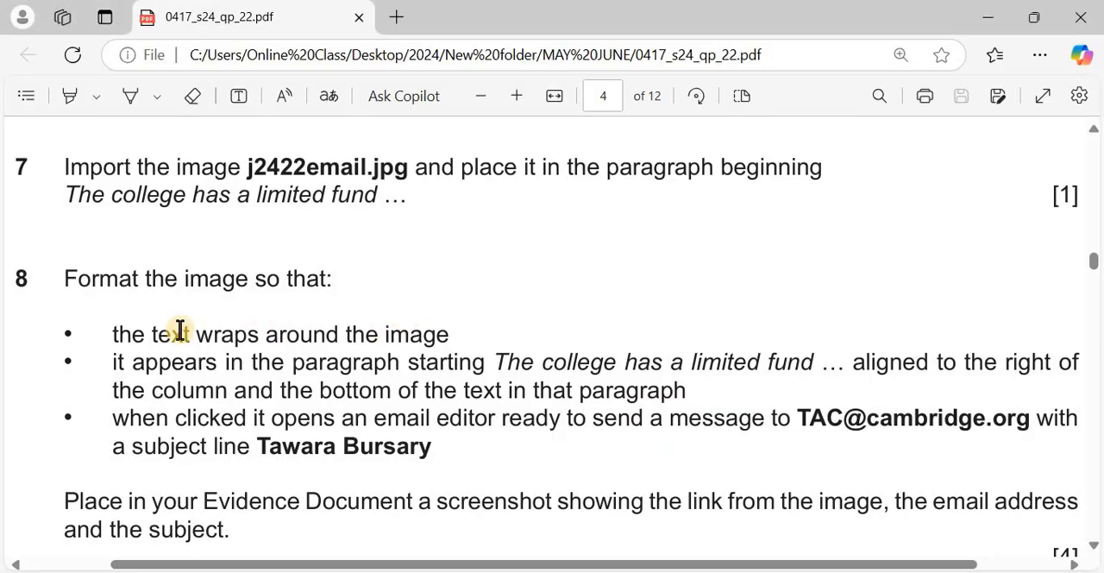
scroll(179, 330, "down", 1)
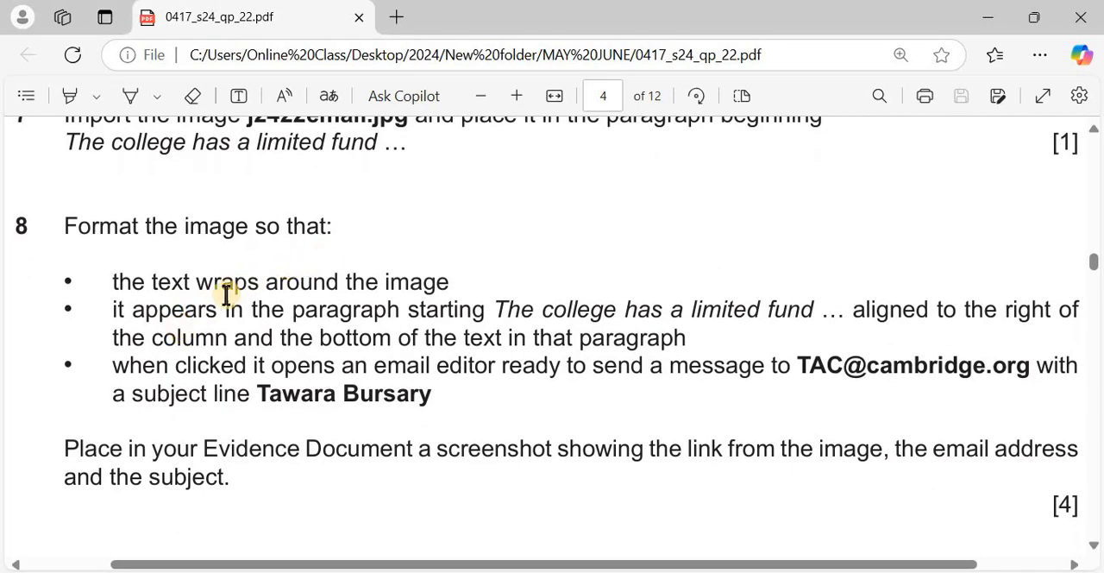
scroll(226, 295, "down", 1)
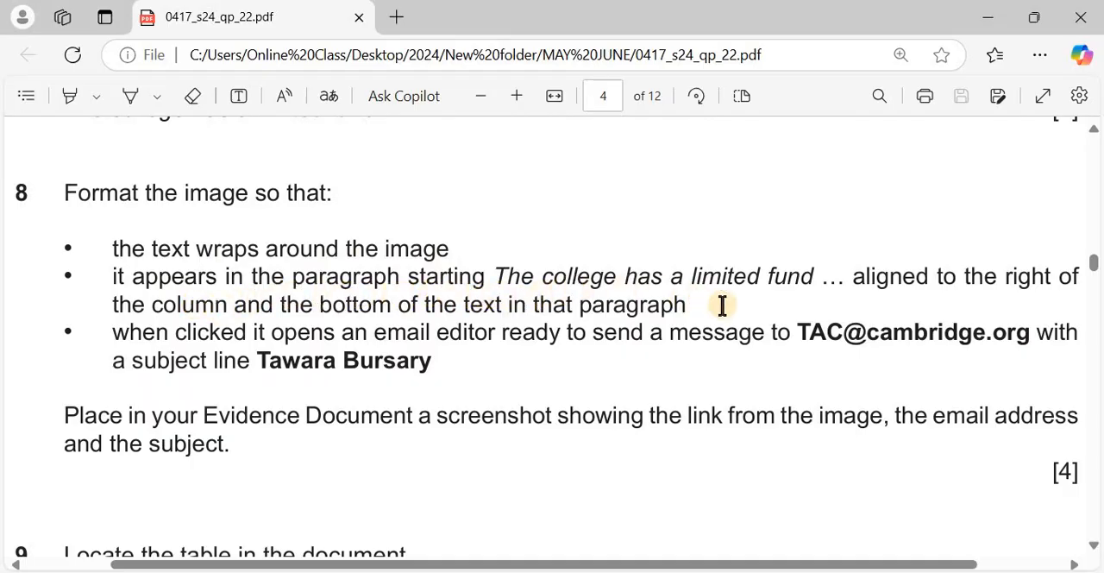
scroll(723, 304, "right", 2)
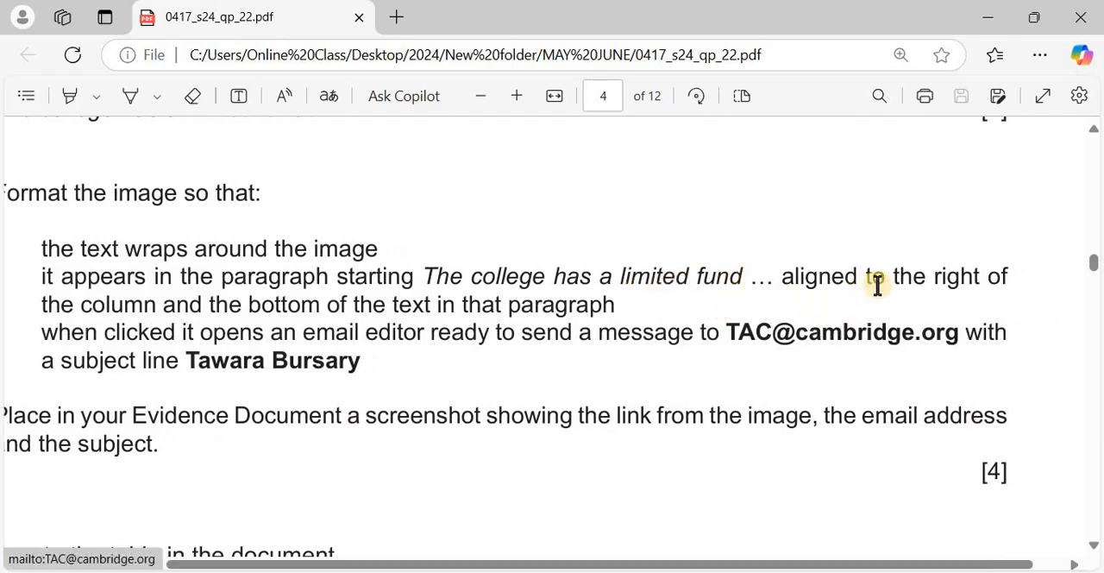
scroll(345, 310, "left", 2)
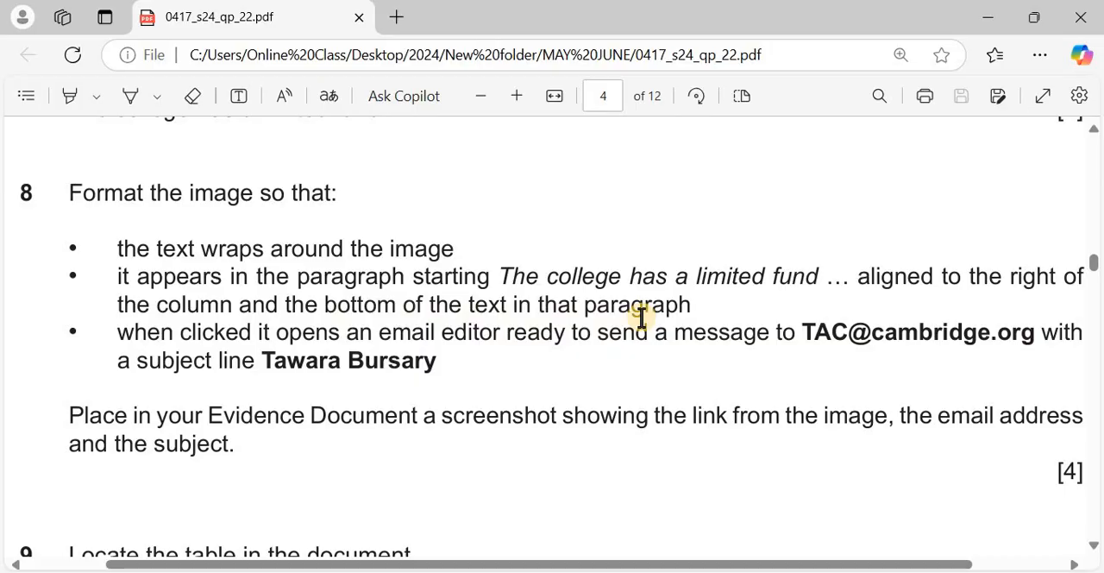
scroll(641, 318, "right", 1)
Return to PAMPHLET.docx and set the email image's text wrapping to Tight
key("alt+Tab")
scroll(642, 319, "down", 2)
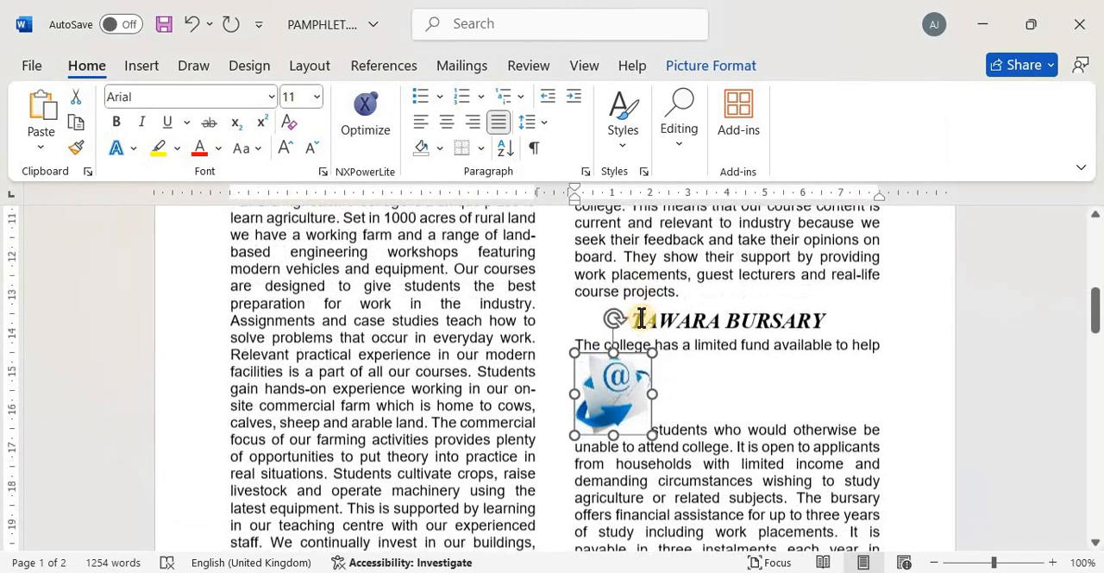
scroll(642, 318, "down", 6)
scroll(641, 317, "up", 4)
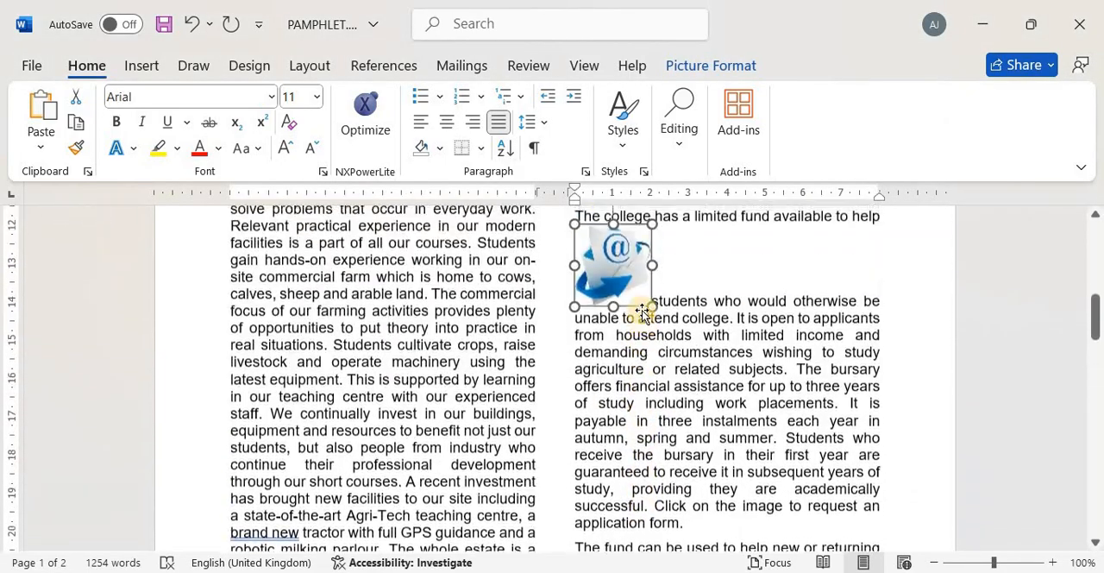
scroll(641, 312, "up", 1)
mouse_move(621, 281)
left_mouse_down()
mouse_move(717, 395)
mouse_move(614, 291)
left_mouse_up()
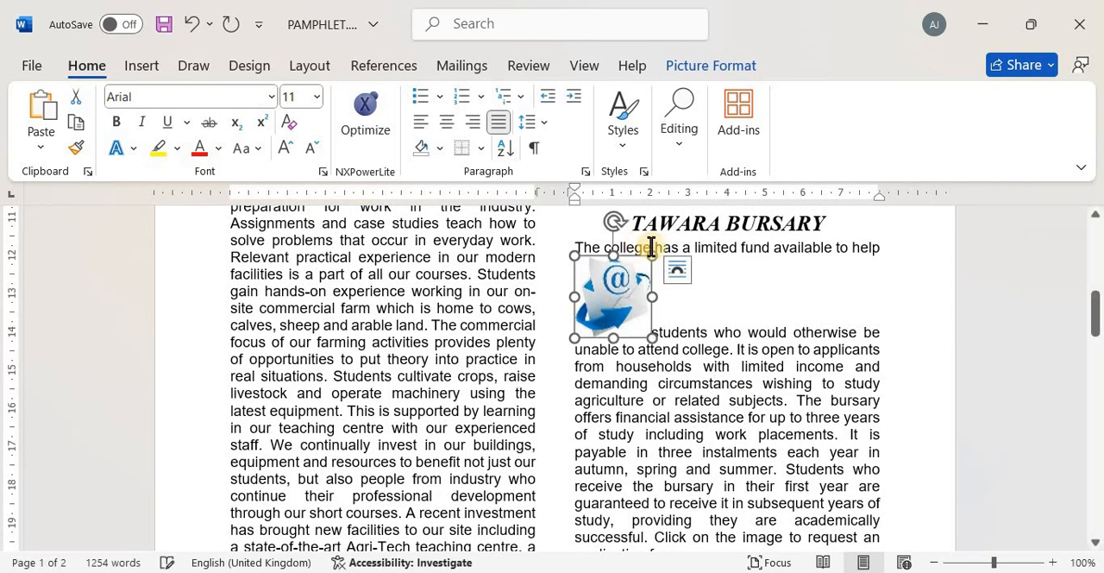
left_click(708, 64)
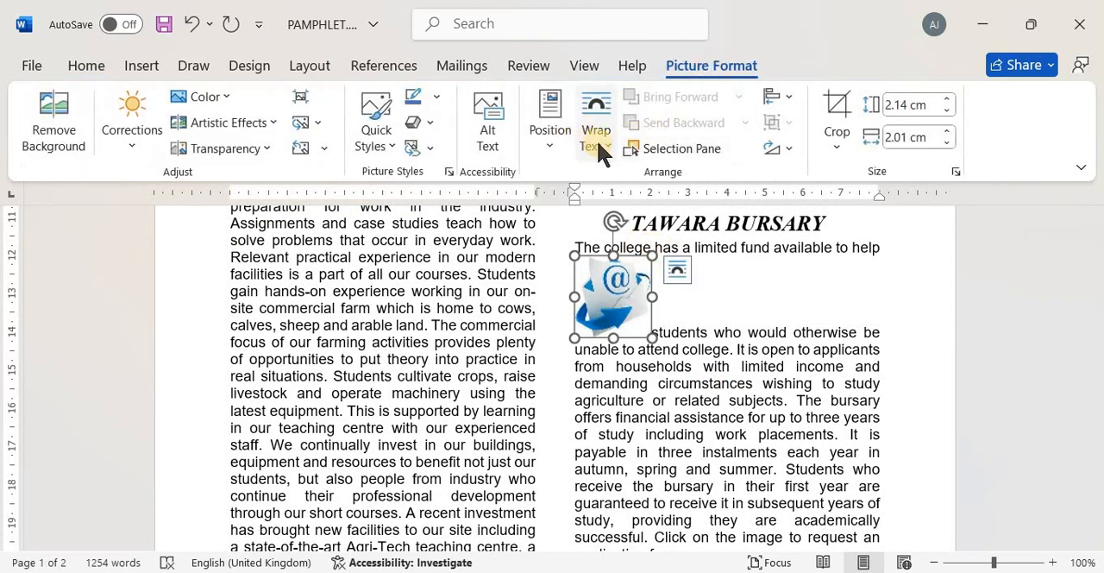
left_click(596, 138)
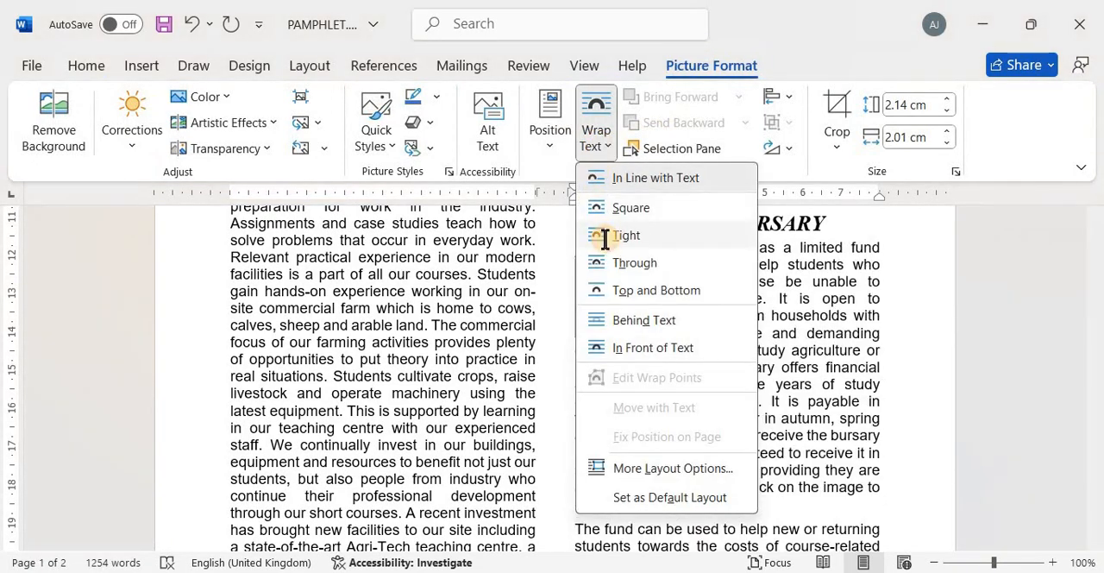
left_click(605, 235)
Move the email image to the right edge of the column, level with the last line of the "The college has a limited fund" paragraph
left_click_drag(623, 306, 856, 450)
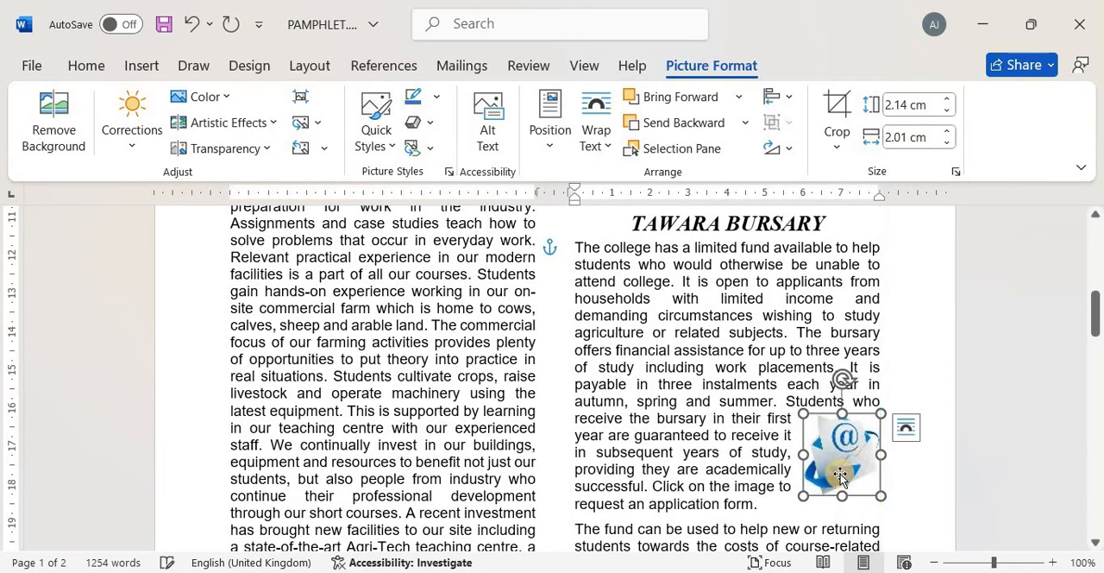
left_click(920, 486)
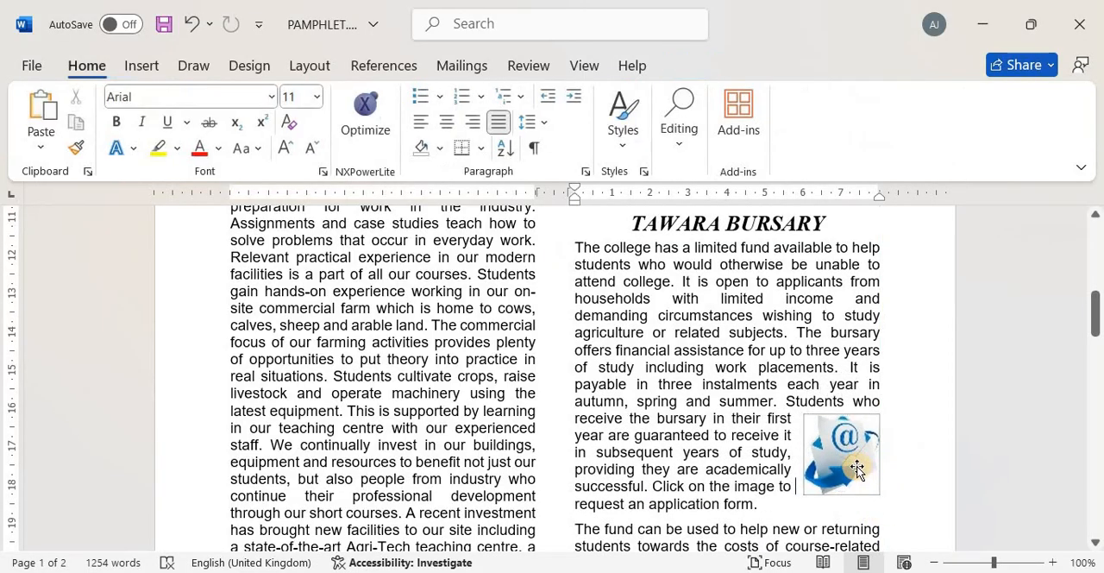
left_click_drag(856, 467, 859, 474)
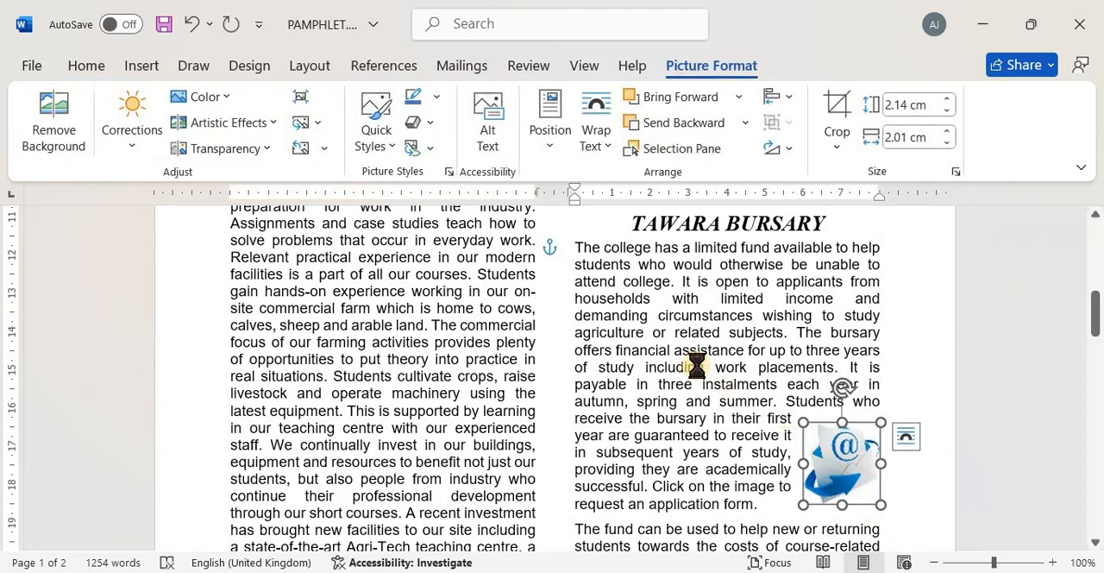
Switch to the exam paper and copy the e-mail address given in question 8's link requirement
key("alt+Tab")
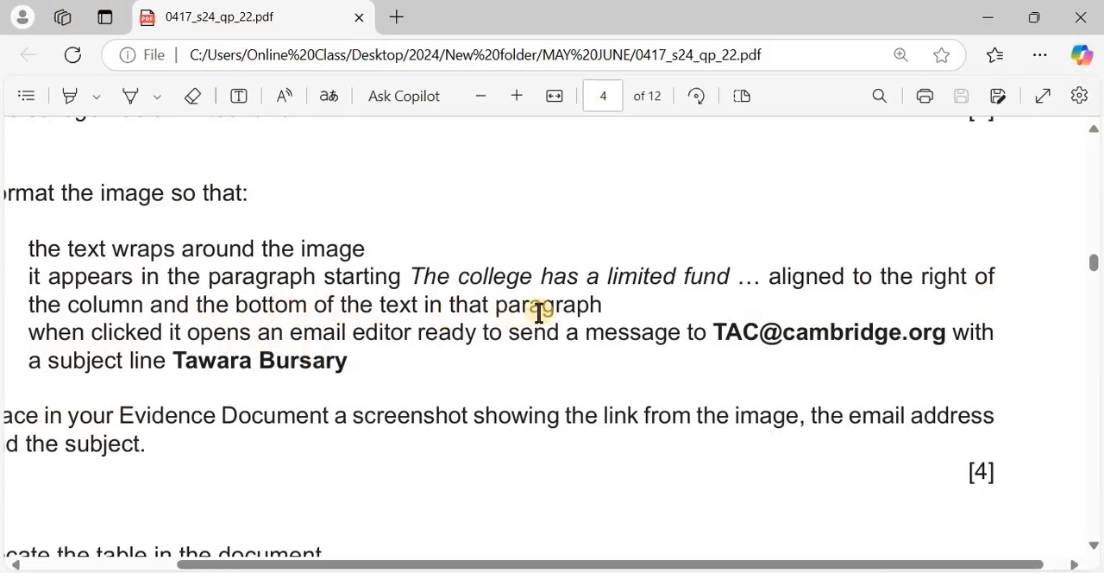
scroll(278, 359, "down", 1)
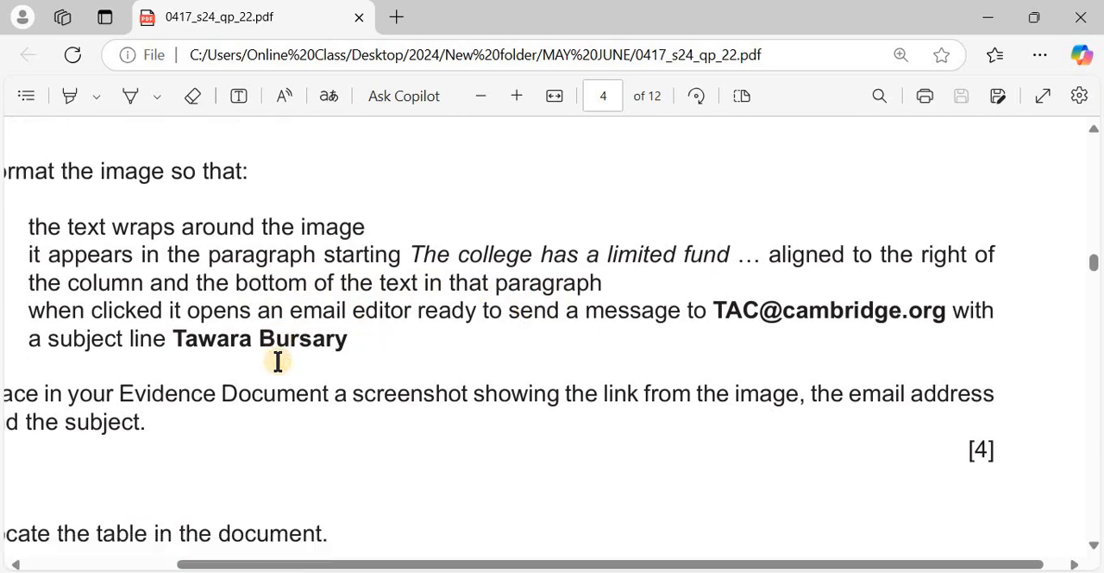
scroll(278, 360, "down", 1)
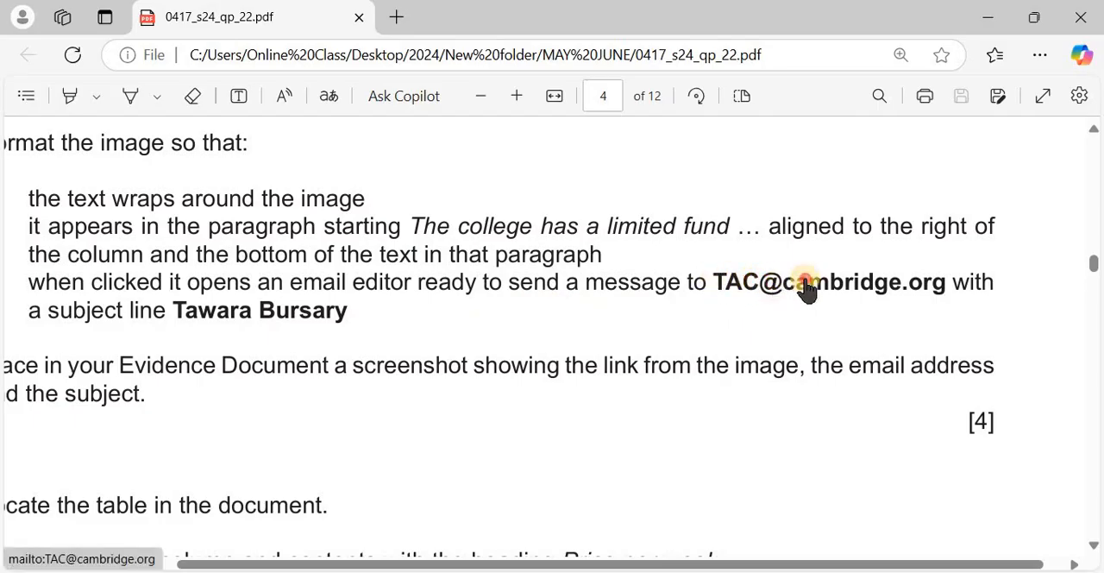
left_click(723, 285)
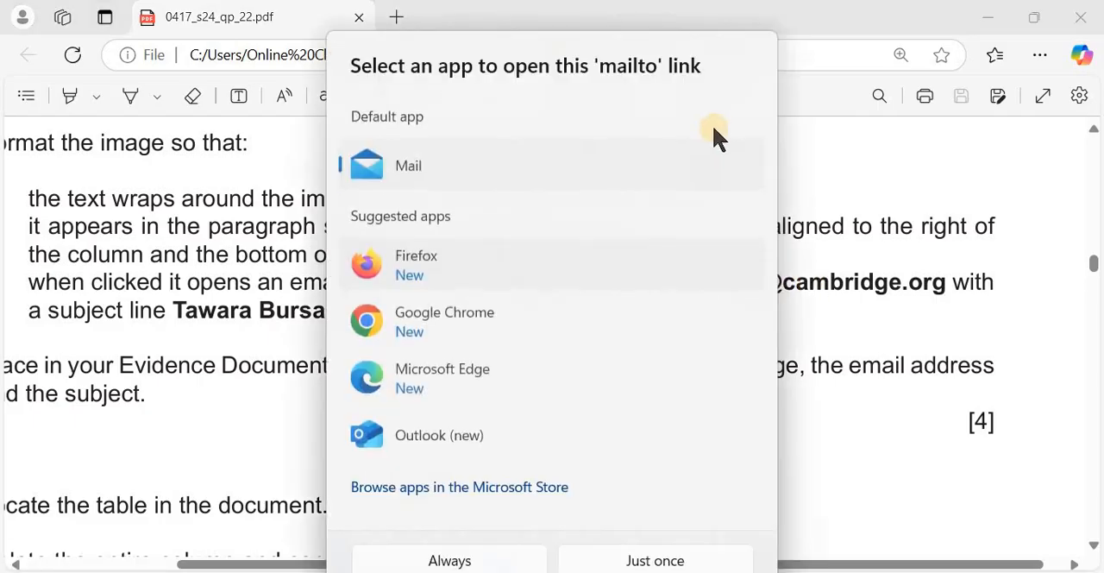
left_click(819, 173)
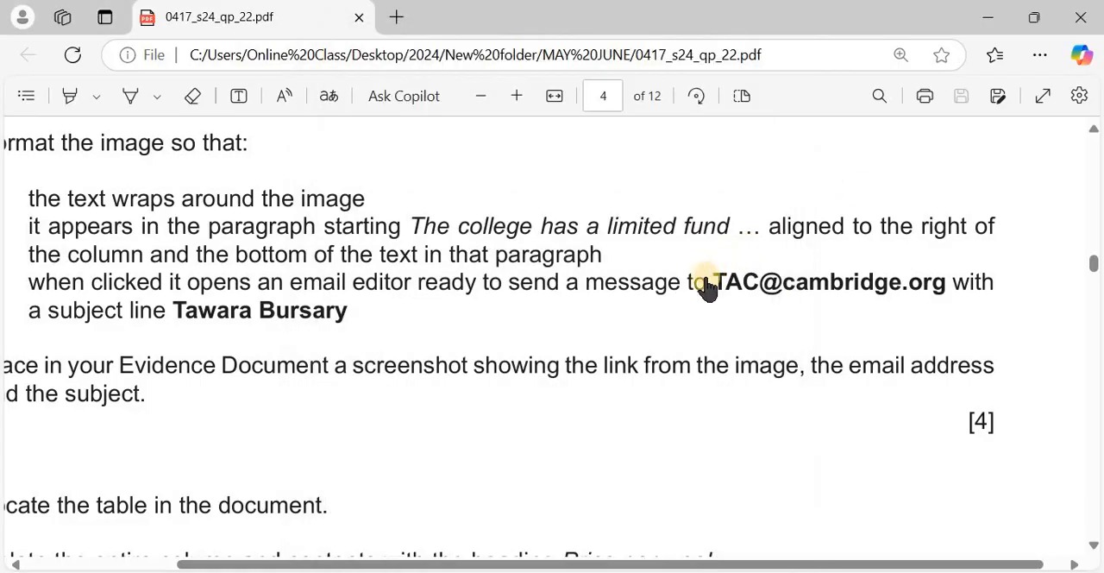
left_click_drag(695, 285, 948, 289)
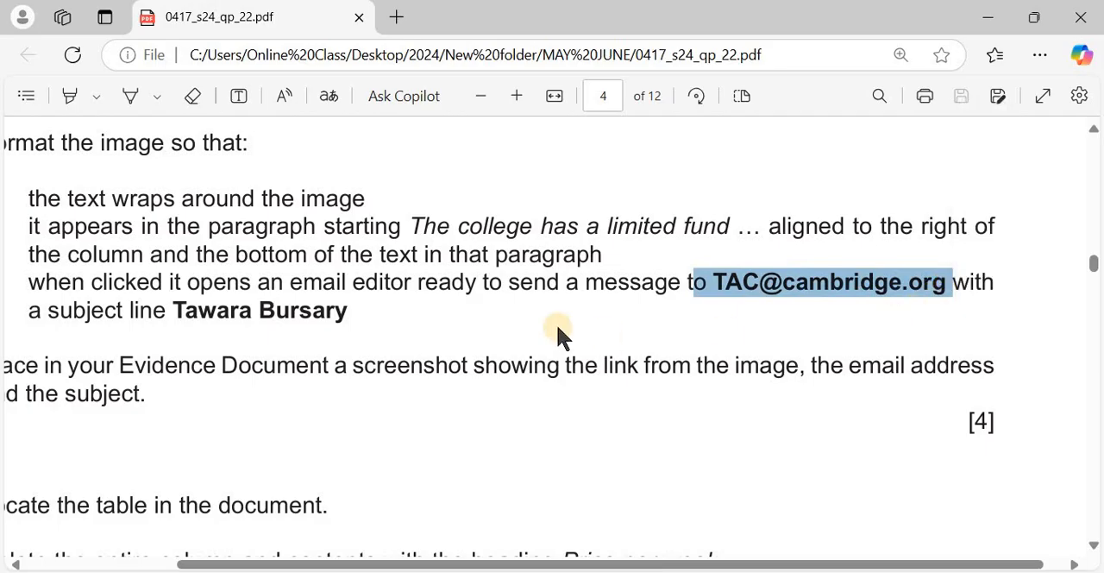
left_click(269, 323)
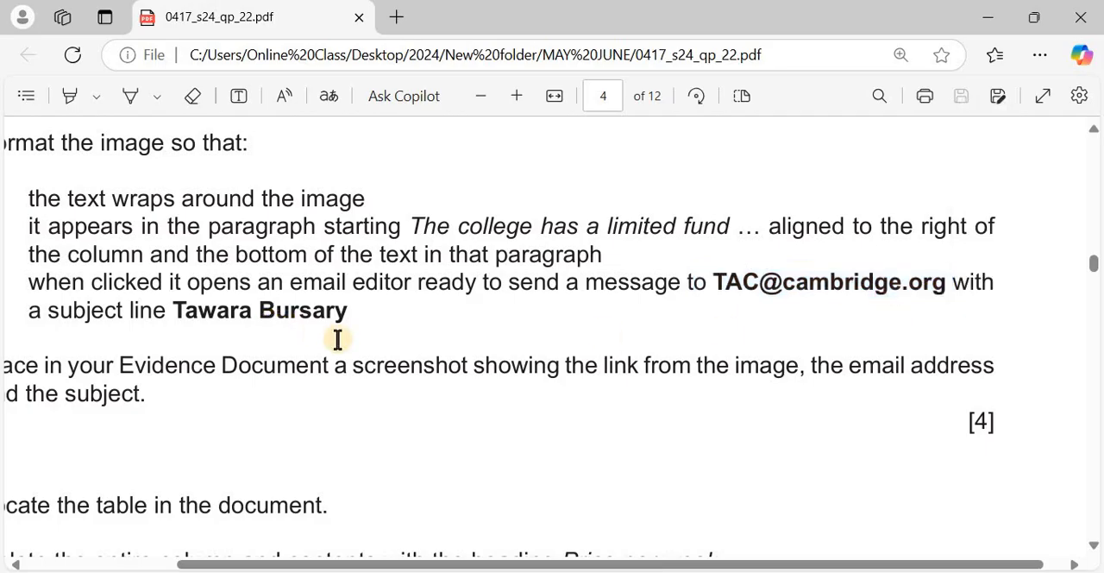
Return to PAMPHLET.docx and start inserting a hyperlink of the E-mail Address type on the email image
key("alt+Tab")
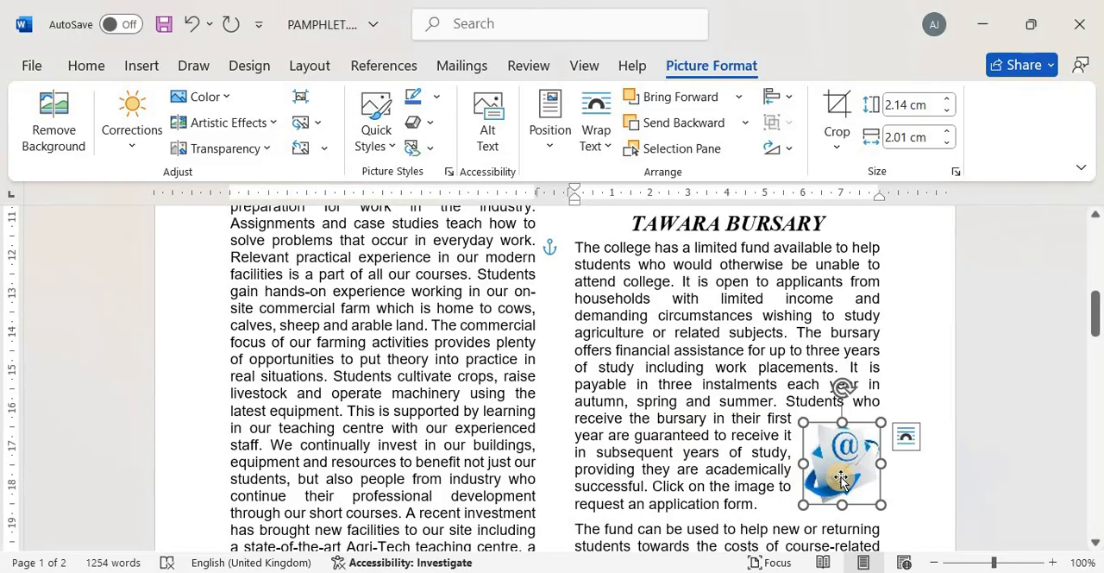
left_click(798, 458)
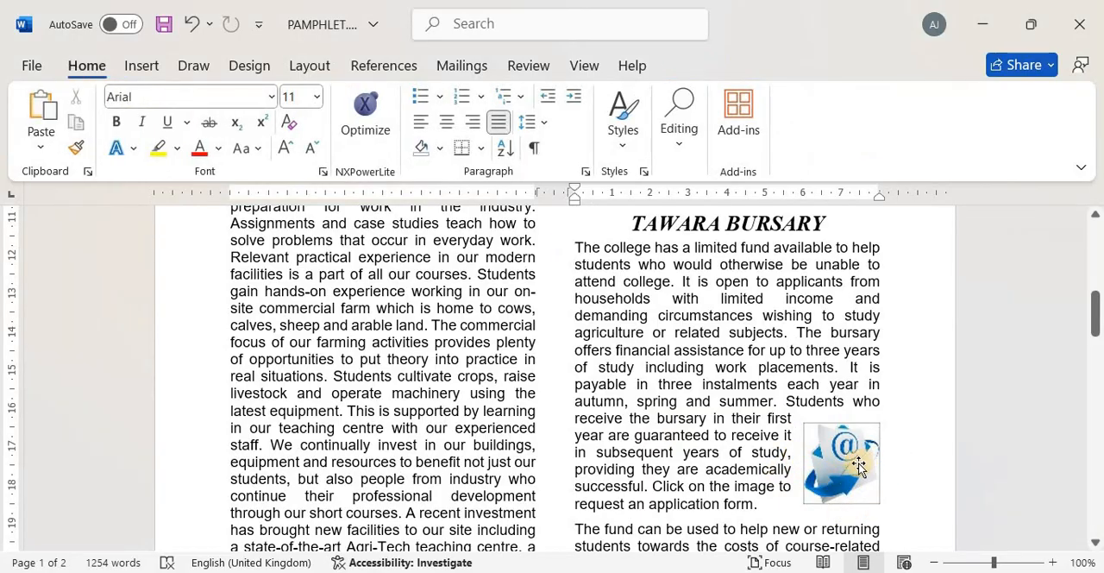
left_click(858, 466)
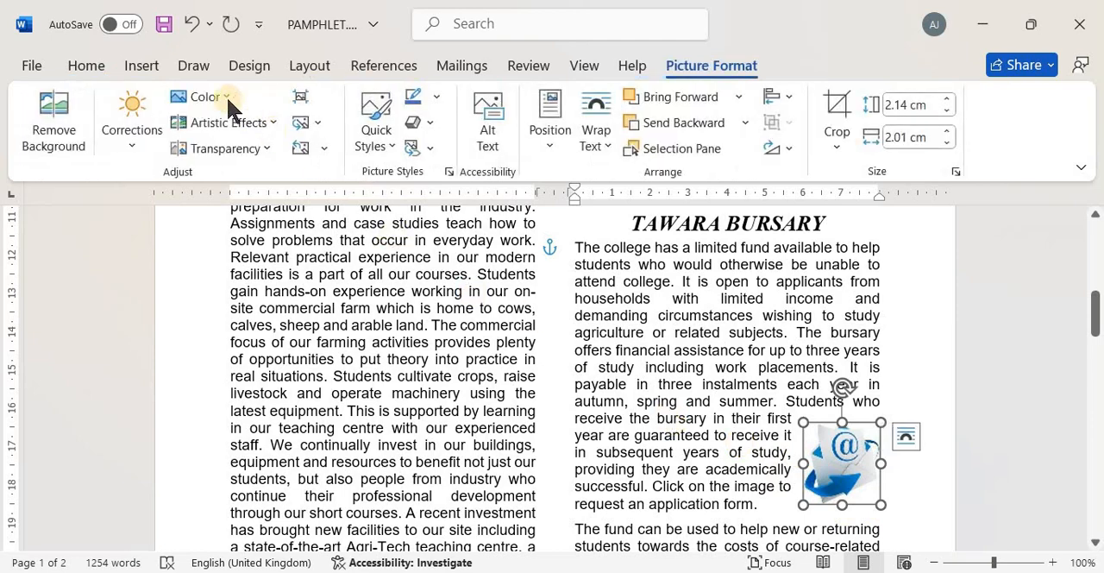
left_click(140, 67)
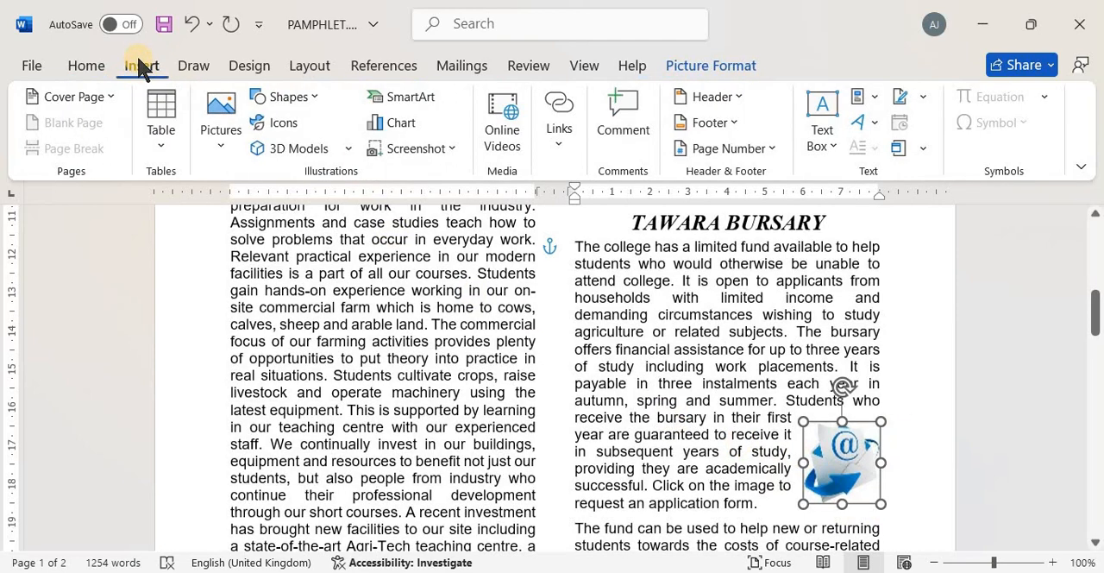
left_click(556, 135)
left_click(558, 207)
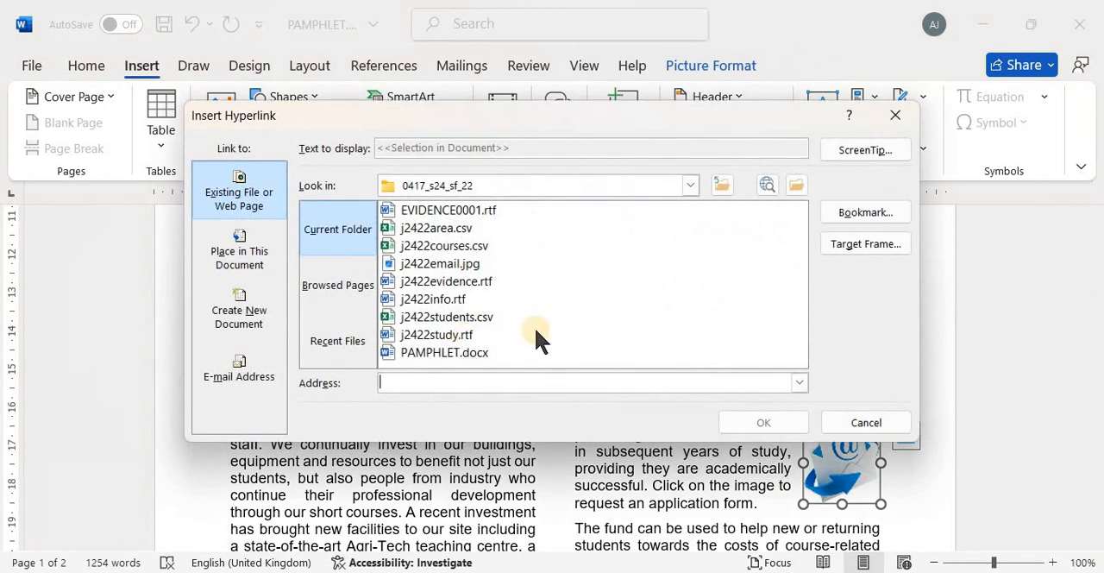
left_click(250, 377)
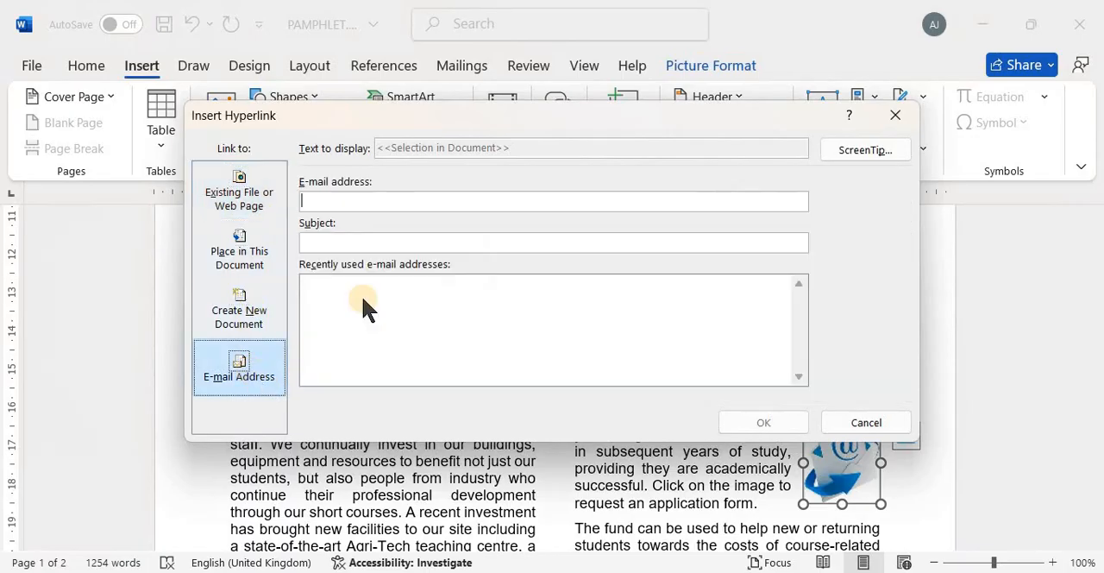
Paste the copied e-mail address into the image's link, remove the extra space and compare it with the exam paper
left_click(415, 199)
key("ctrl+v")
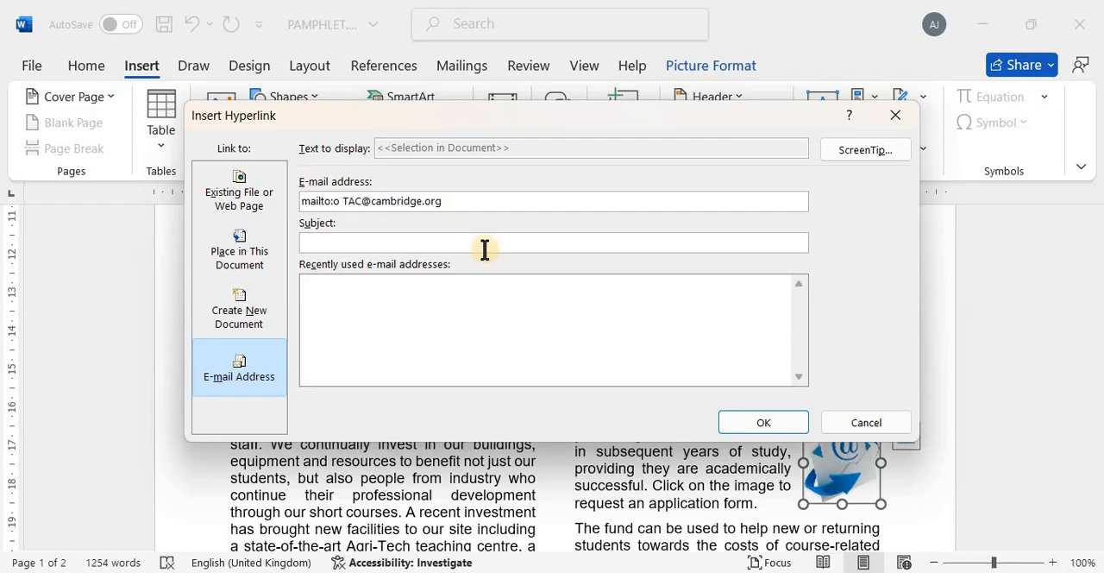
key("BackSpace")
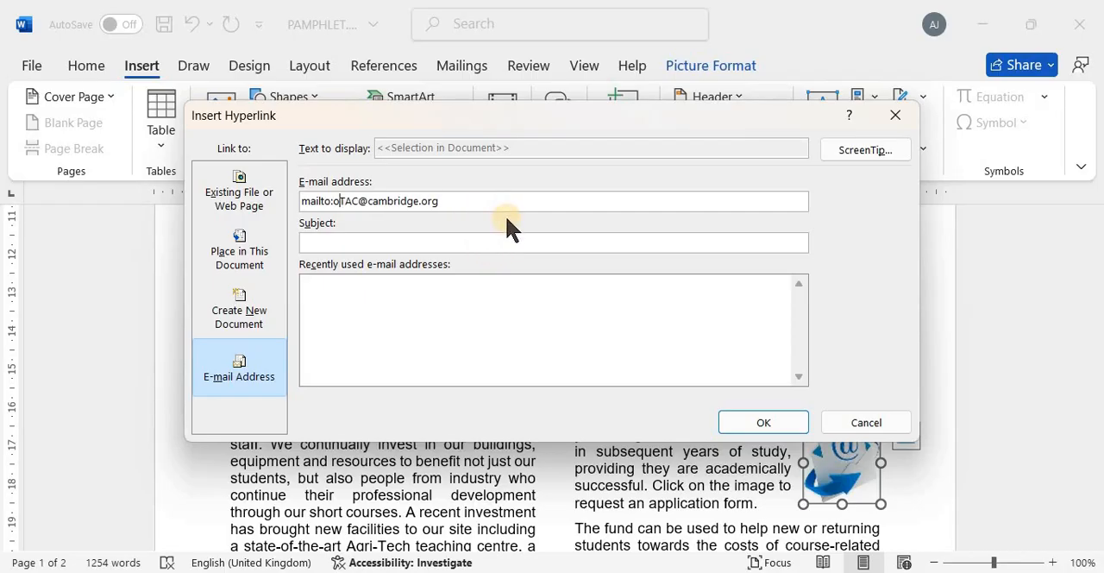
key("alt+Tab")
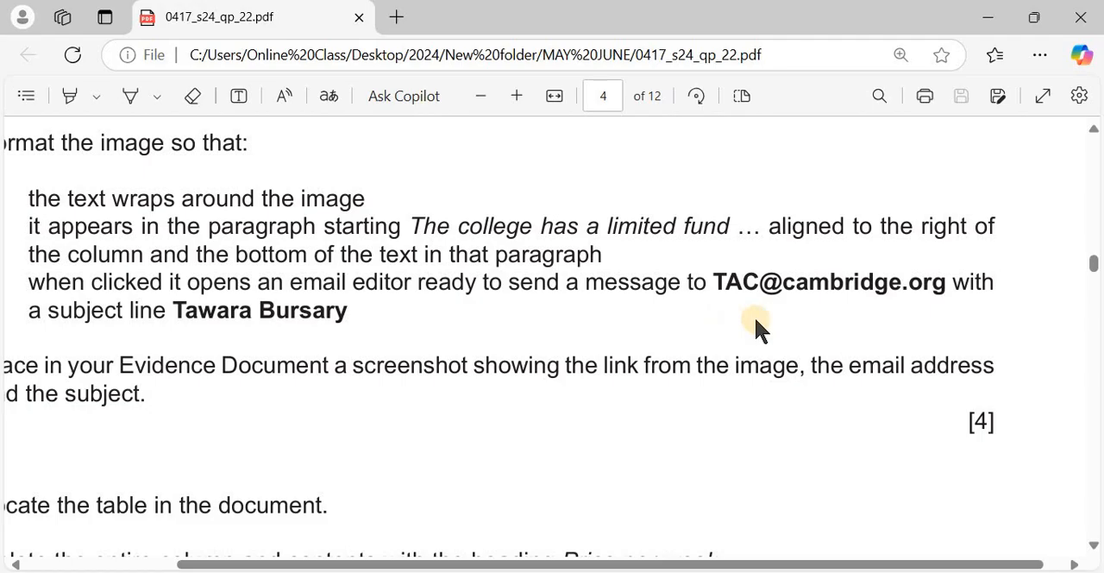
key("alt+Tab")
Copy the subject line from the exam paper and set the e-mail link's subject to Tawara Bursary
left_click(439, 241)
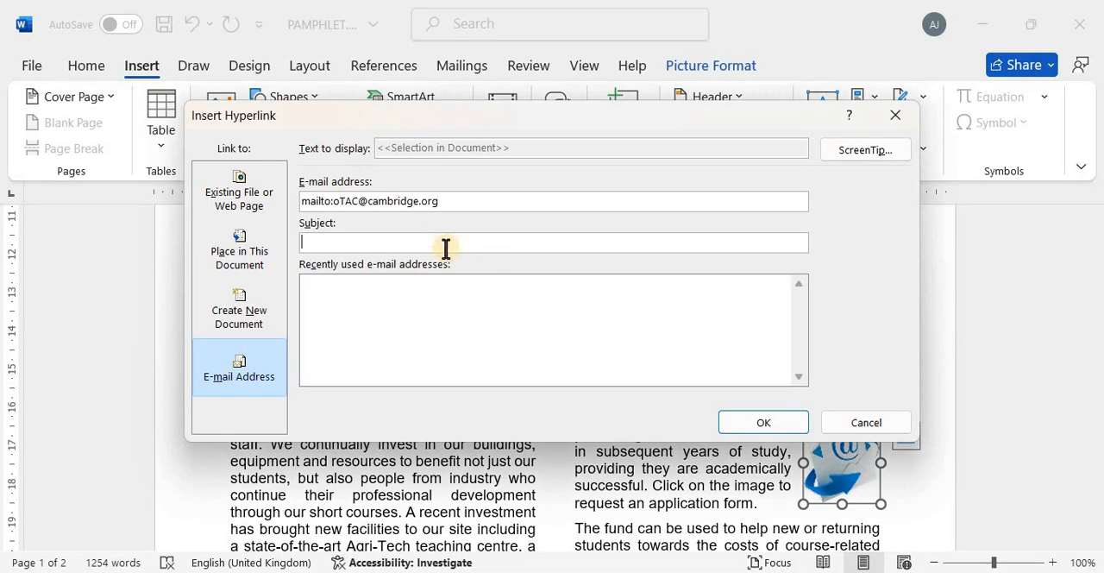
key("alt+Tab")
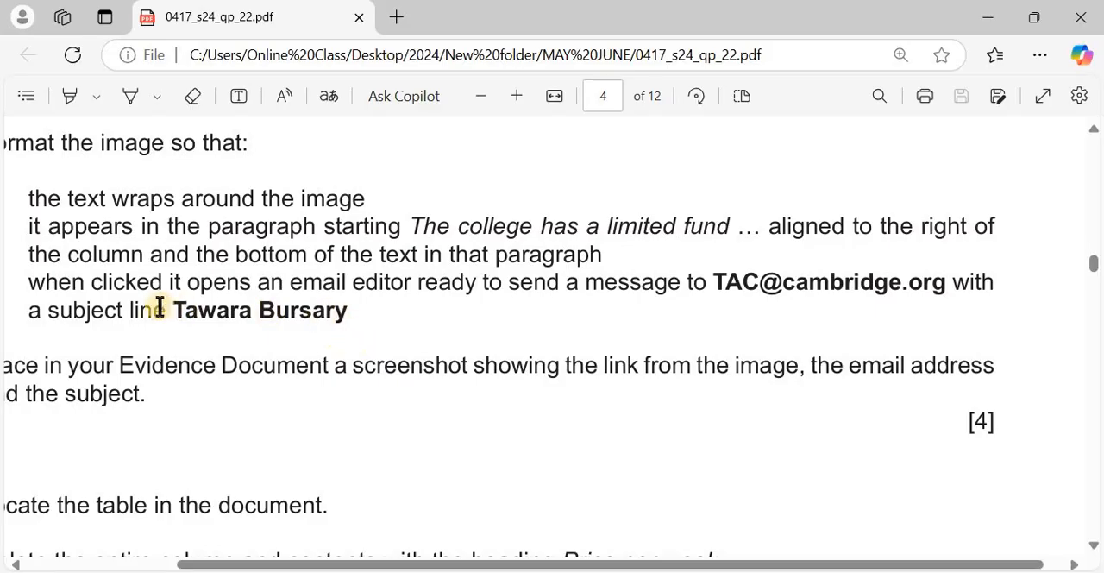
left_click_drag(175, 309, 347, 311)
key("ctrl+c")
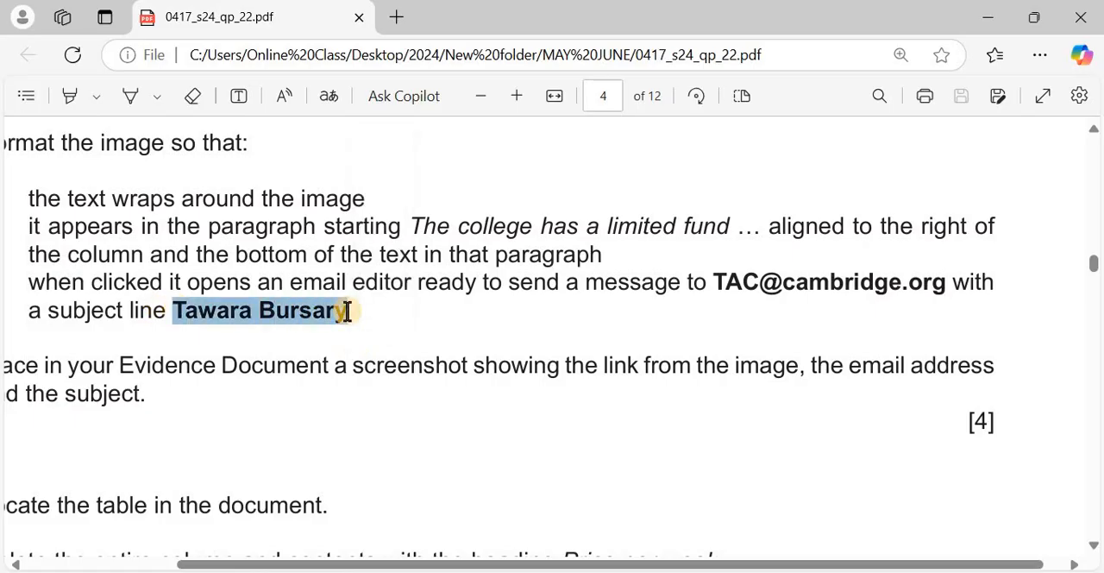
key("alt+Tab")
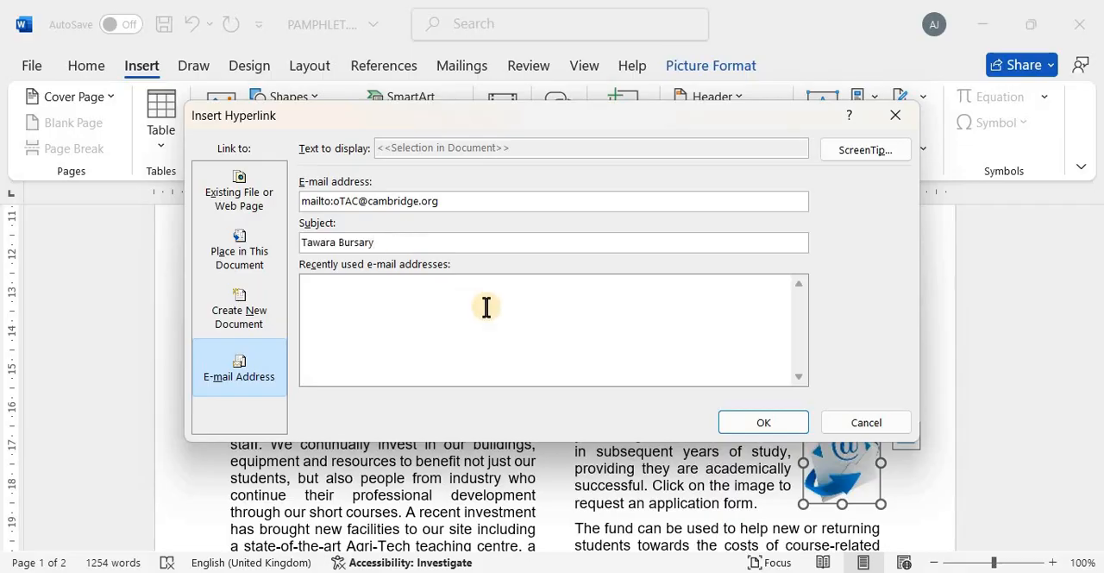
Check the exam paper's evidence requirement for the link and move the Insert Hyperlink dialog clear of the email image
key("alt+Tab")
scroll(422, 395, "left", 1)
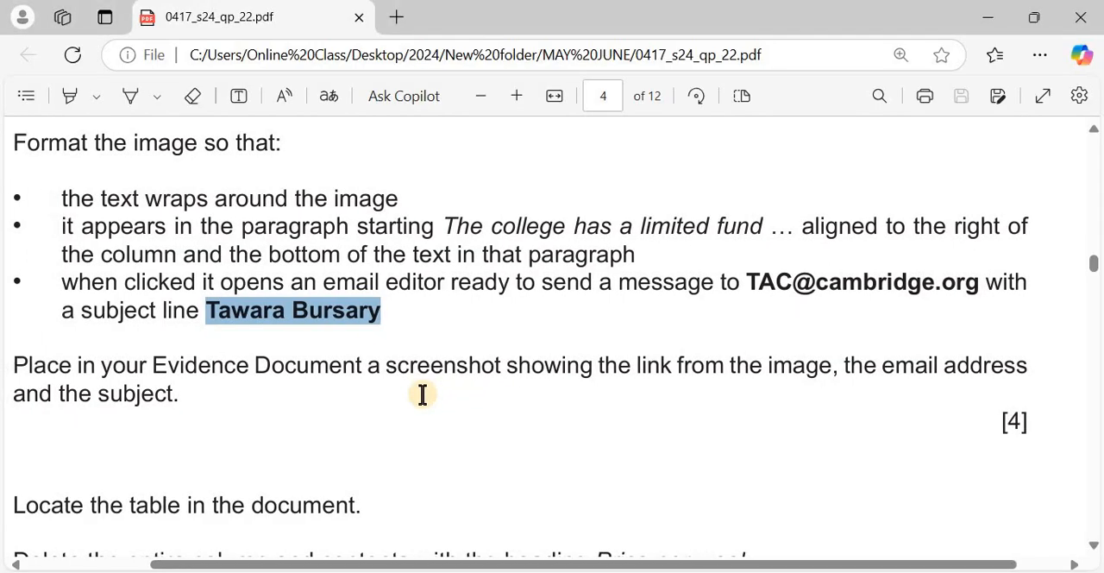
scroll(423, 395, "down", 1)
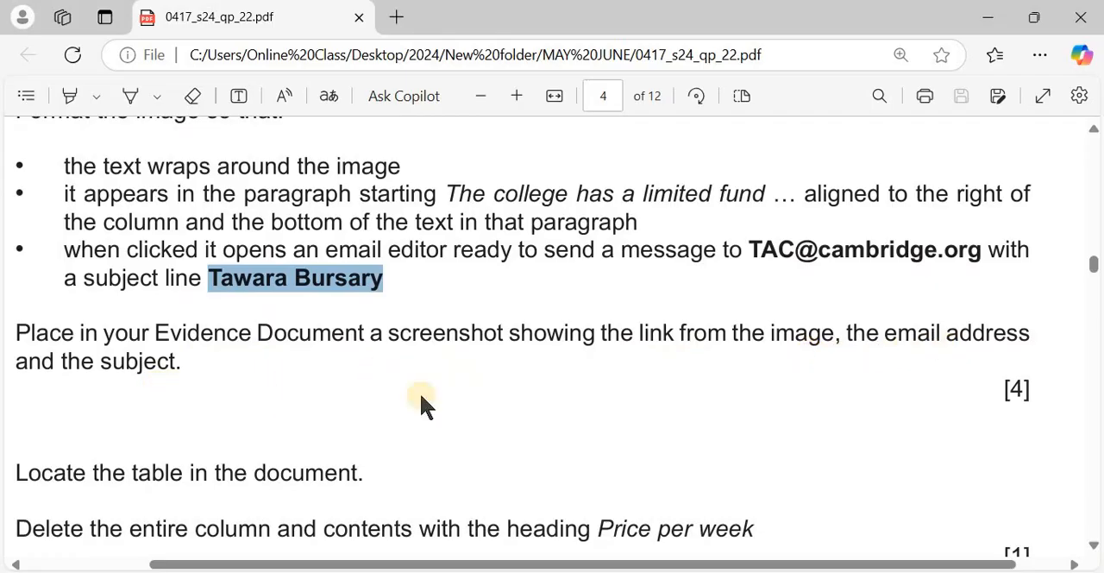
key("alt+Tab")
left_click_drag(614, 121, 541, 99)
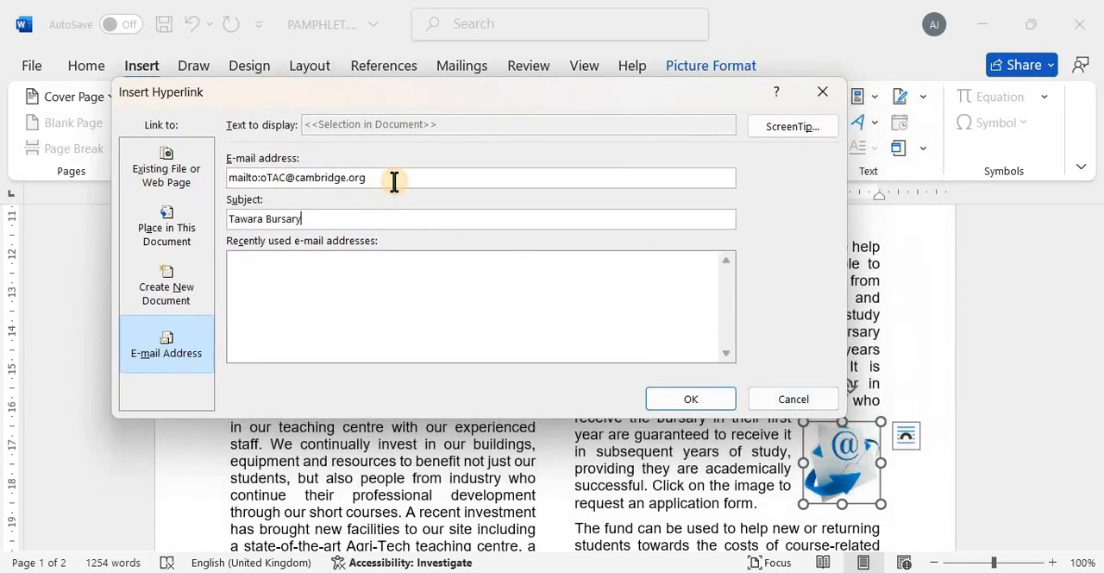
Delete the stray letter "o" after "mailto:" in the link's e-mail address
left_click(394, 179)
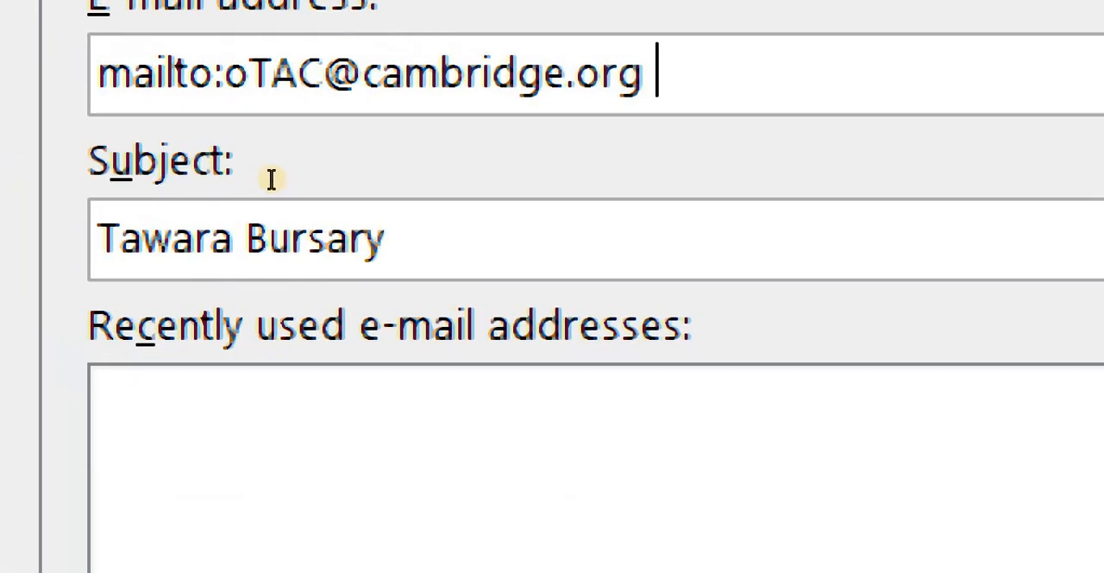
left_click(251, 75)
key("BackSpace")
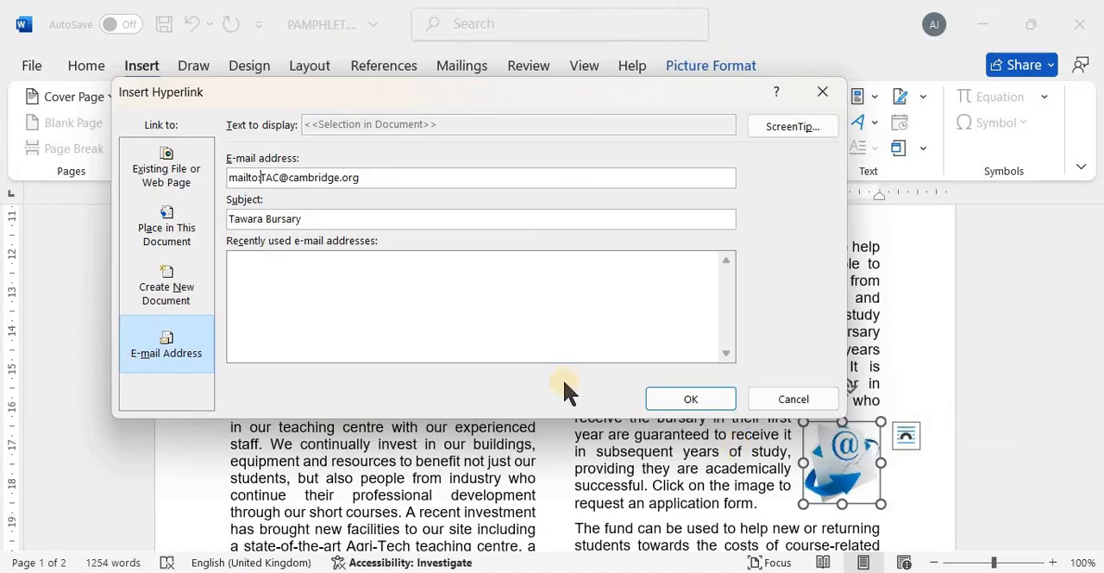
Capture a screenshot of the Insert Hyperlink dialog together with the email image, and apply the link
key("super+shift+s")
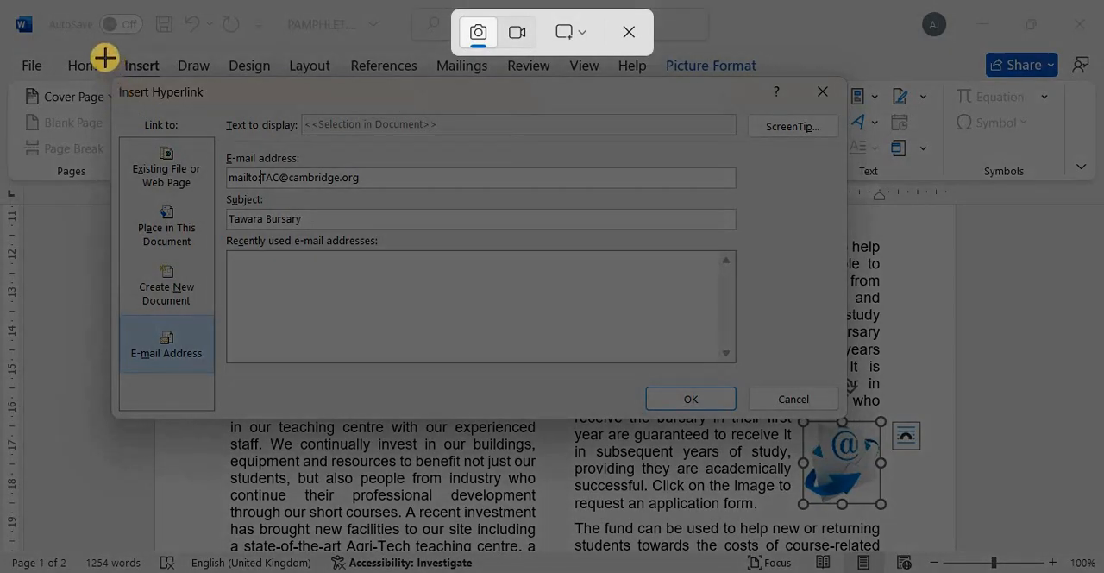
left_click_drag(104, 58, 890, 516)
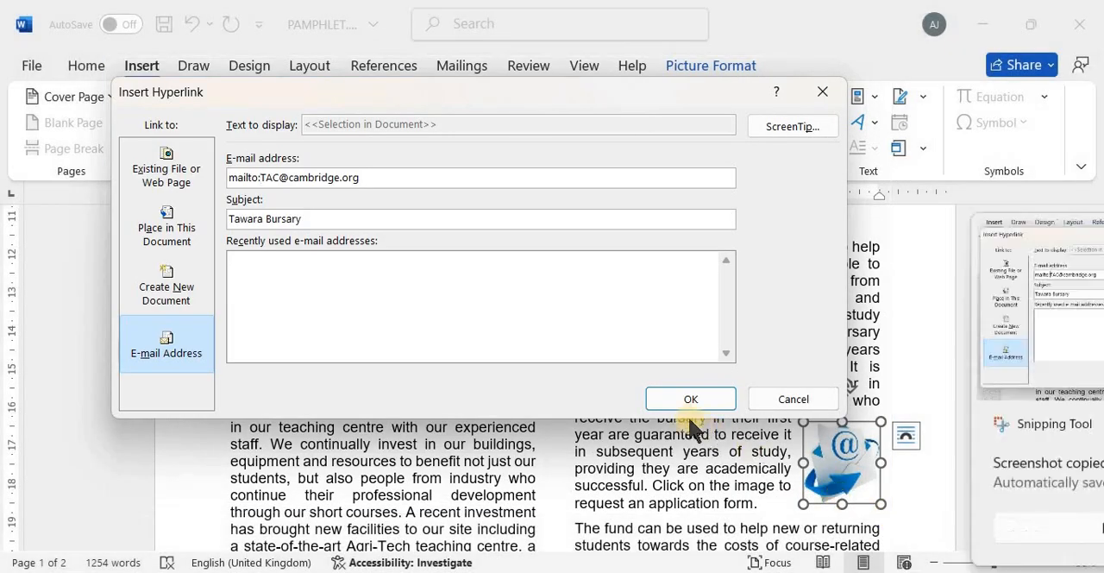
left_click(684, 399)
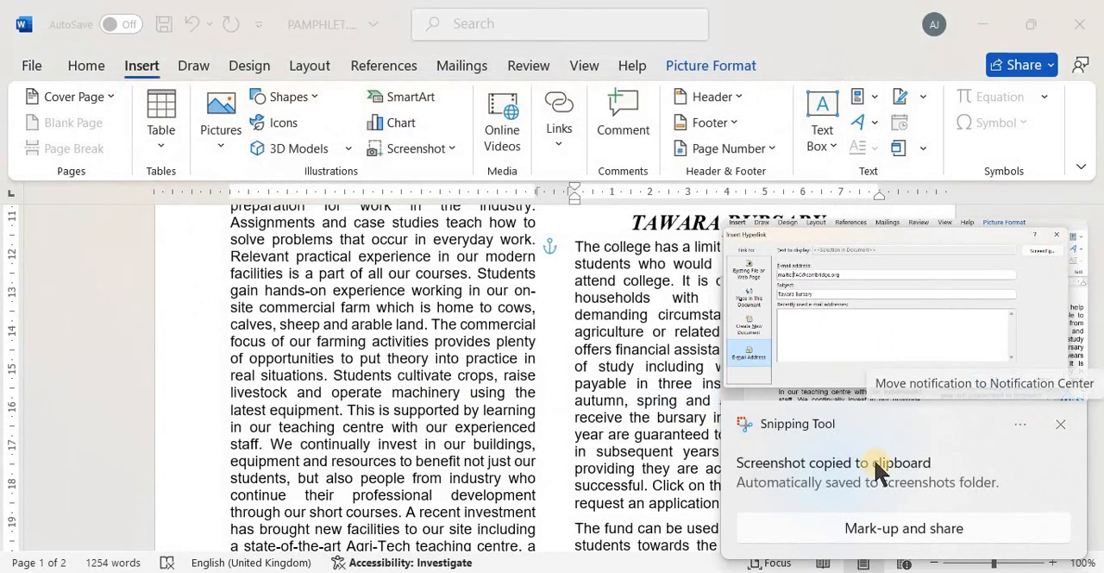
Switch to EVIDENCE0001.rtf and paste the hyperlink screenshot below the "Step 8 evidence:" heading
key("alt+Tab")
key("alt+Tab")
key("alt+Tab")
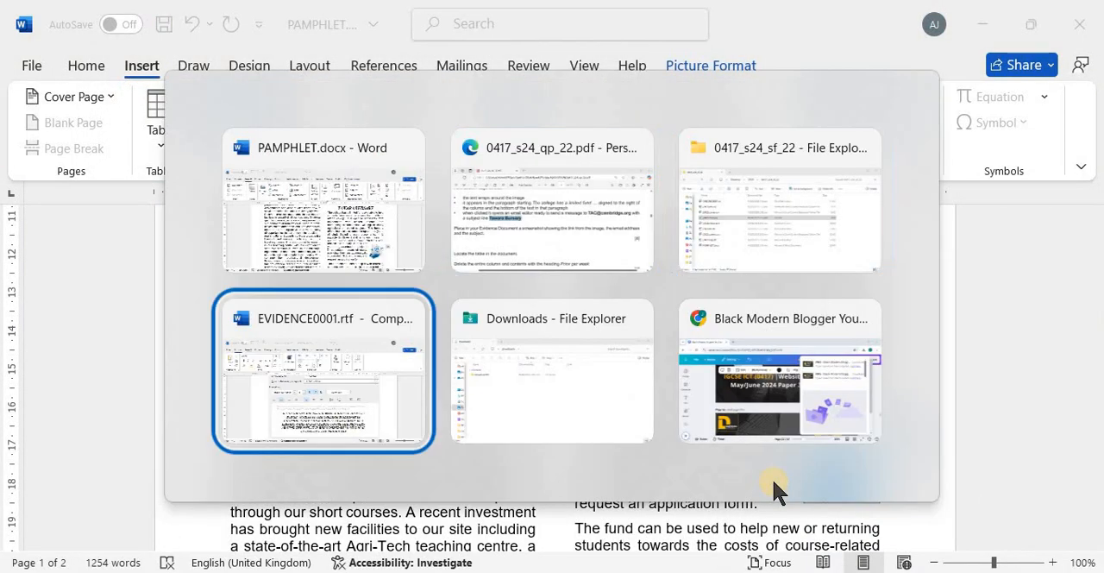
key("alt+Tab")
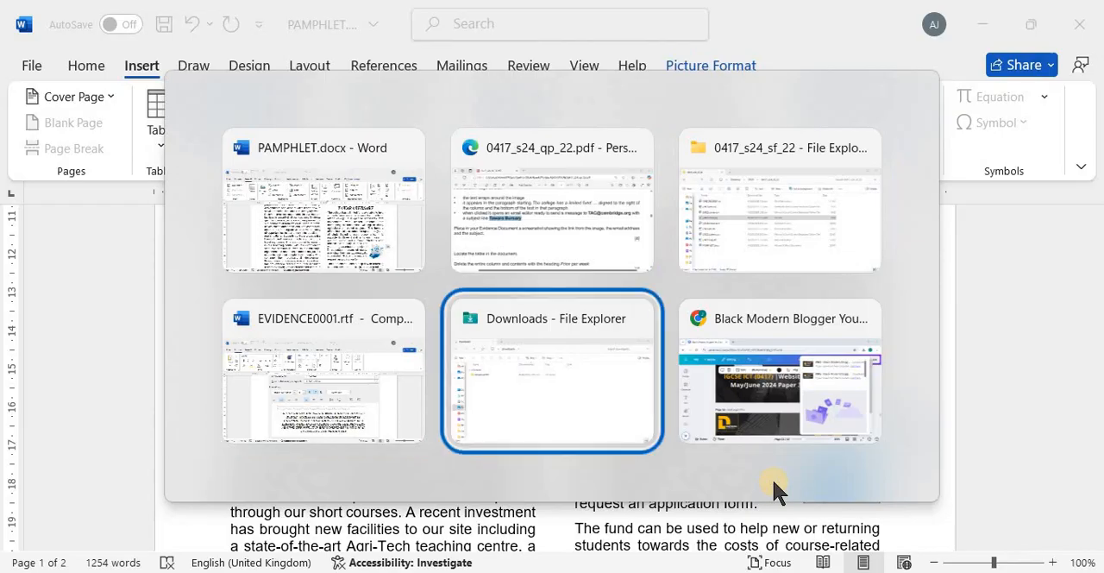
left_click(561, 448)
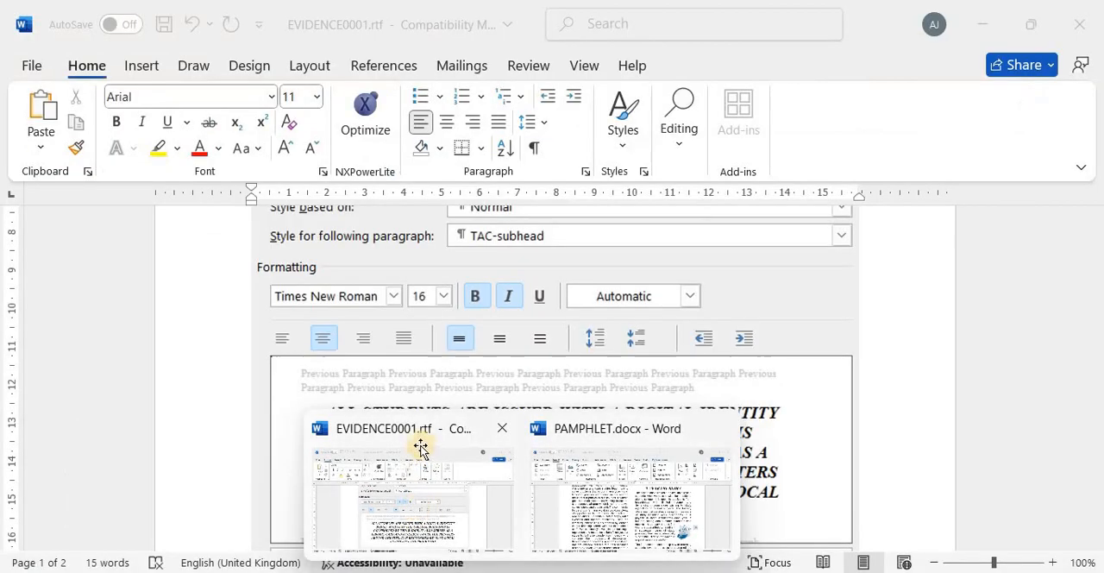
left_click(498, 465)
scroll(492, 459, "down", 8)
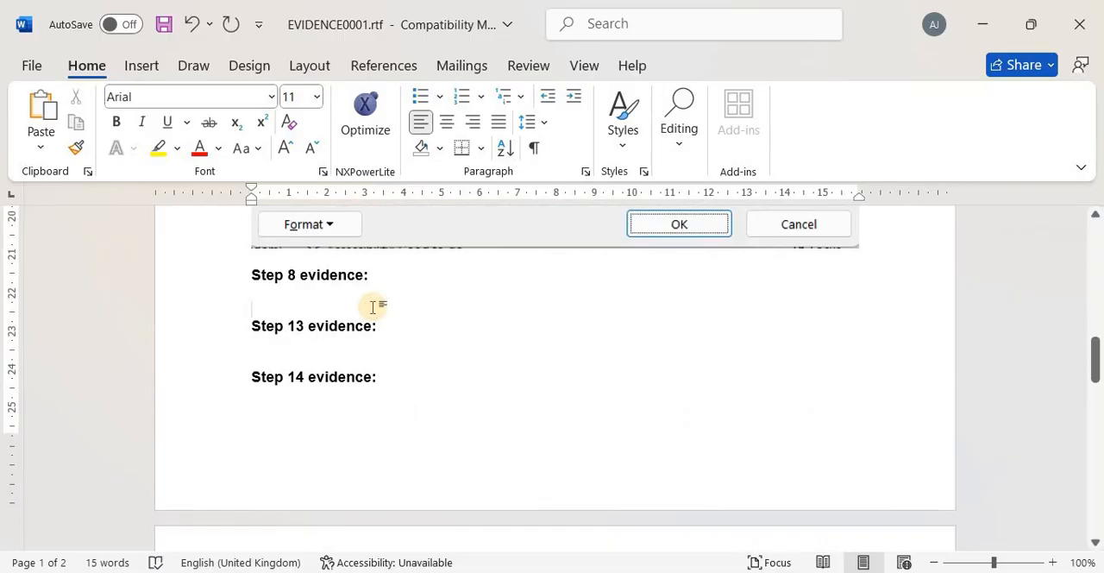
key("ctrl+v")
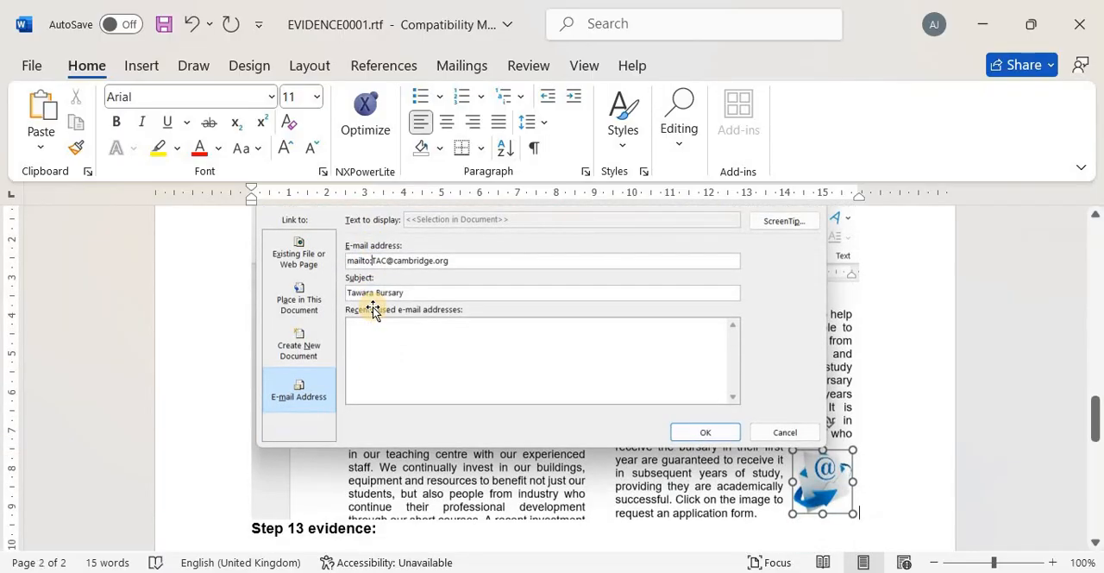
key("alt+Tab")
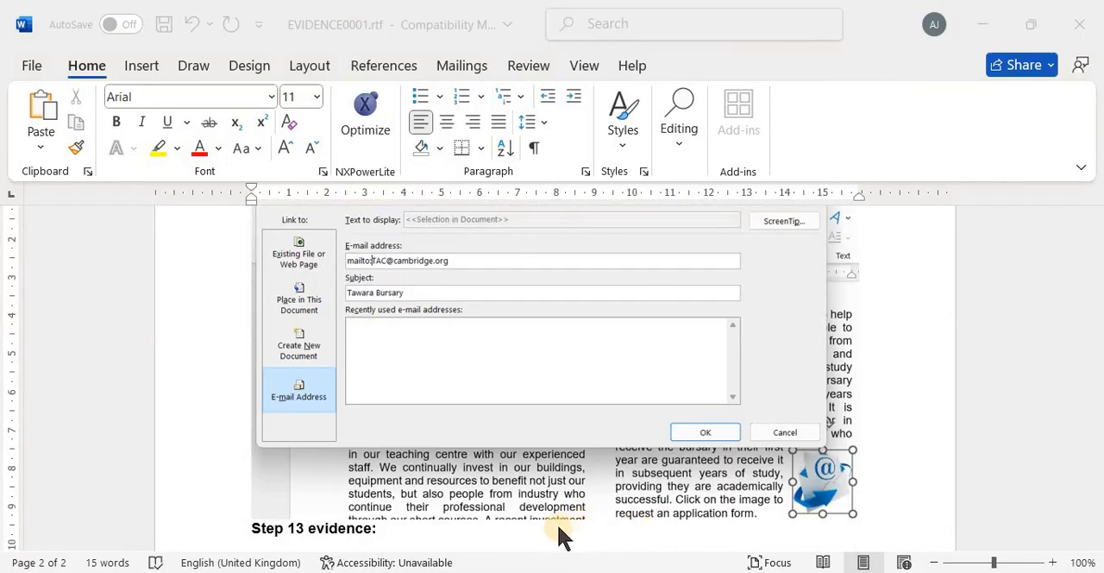
scroll(559, 530, "down", 2)
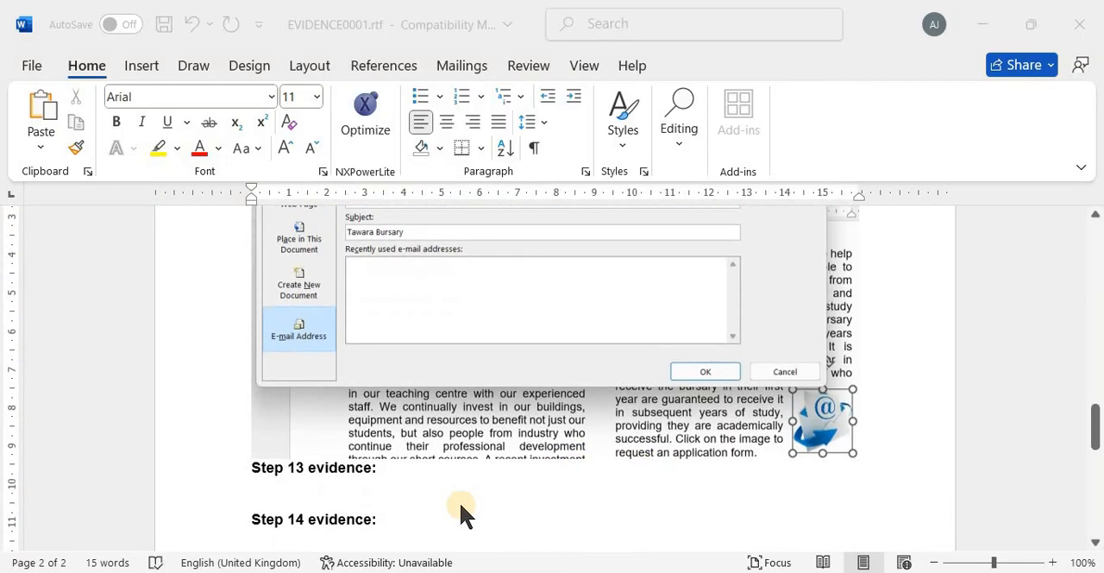
Switch to the 0417_s24_qp_22.pdf exam paper and read the next task about the table in the document
key("alt+Tab")
key("Tab")
key("Tab")
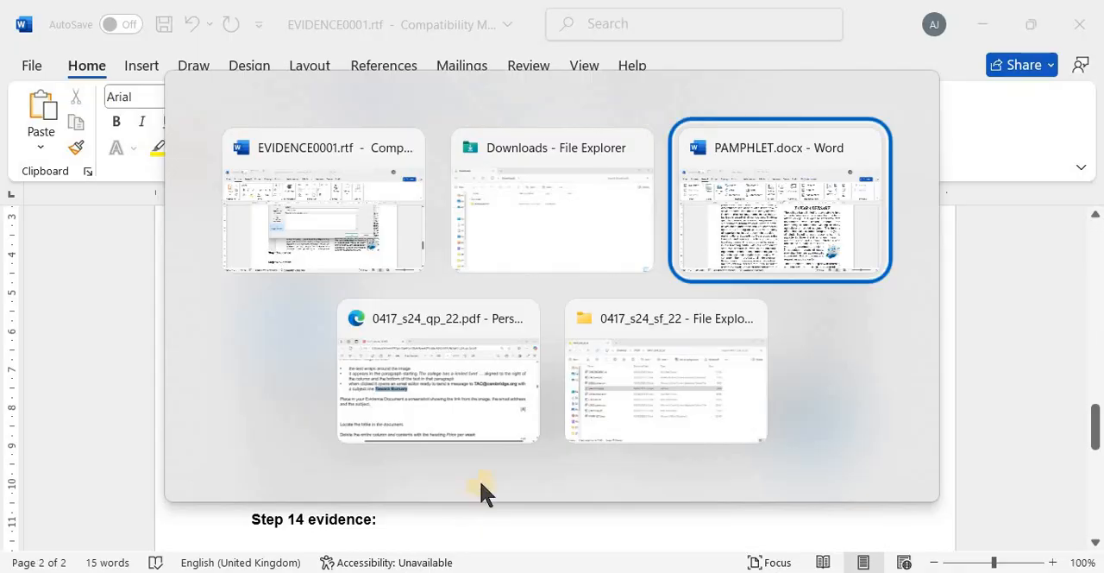
left_click(518, 436)
scroll(518, 435, "down", 3)
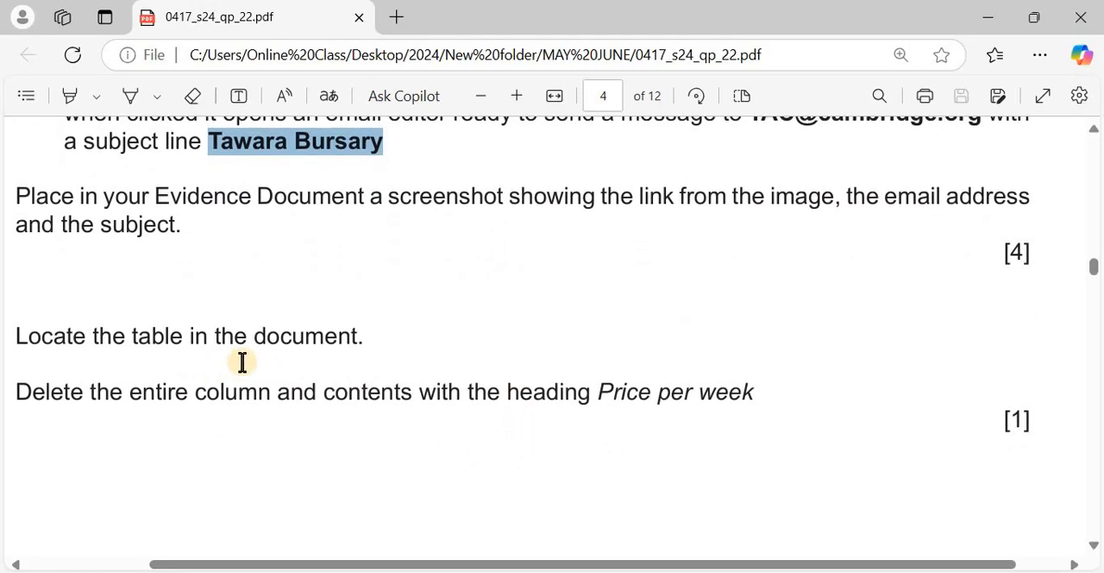
scroll(317, 420, "down", 2)
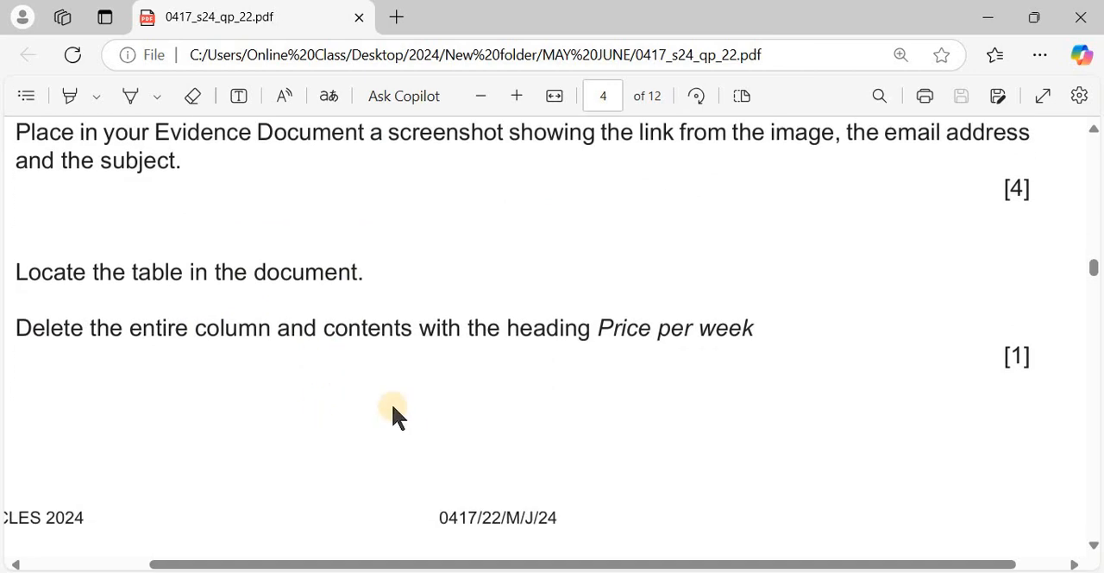
Switch to PAMPHLET.docx and locate the room rental table in the Accommodation section
key("alt+Tab")
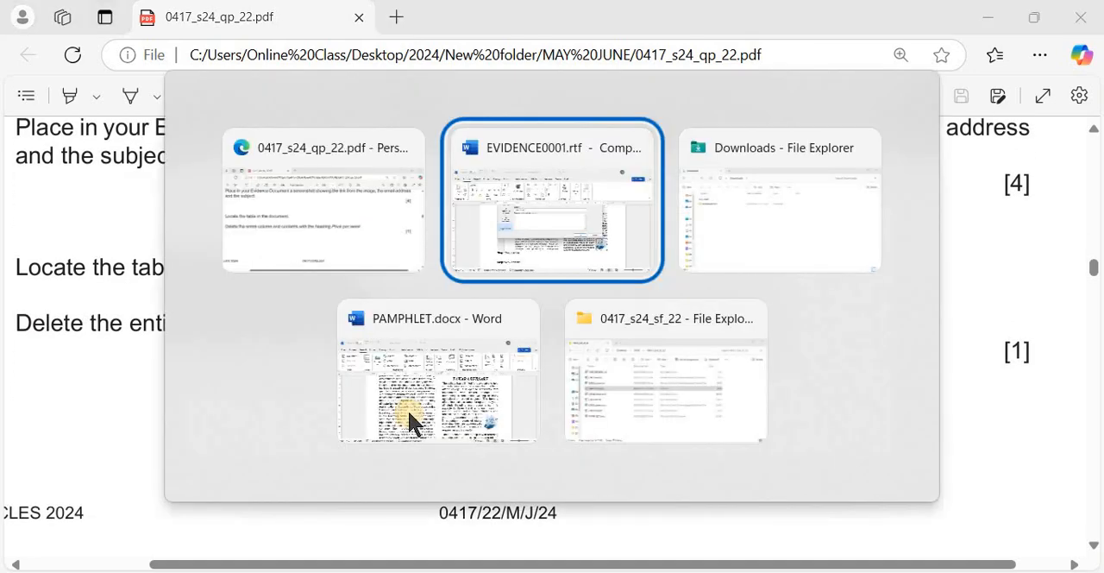
key("alt+Tab")
key("alt+Tab")
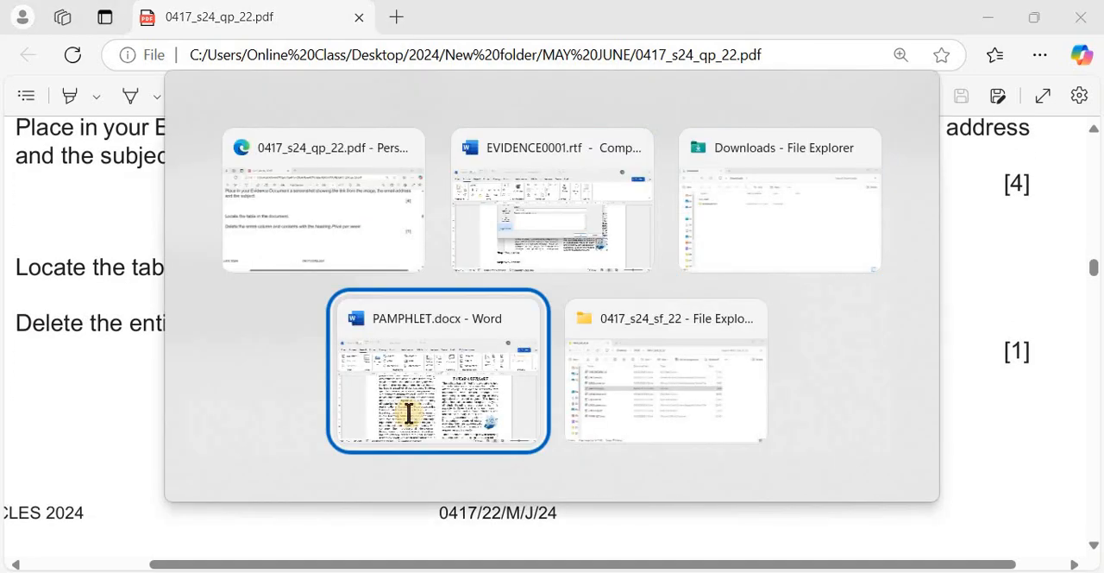
scroll(458, 344, "down", 15)
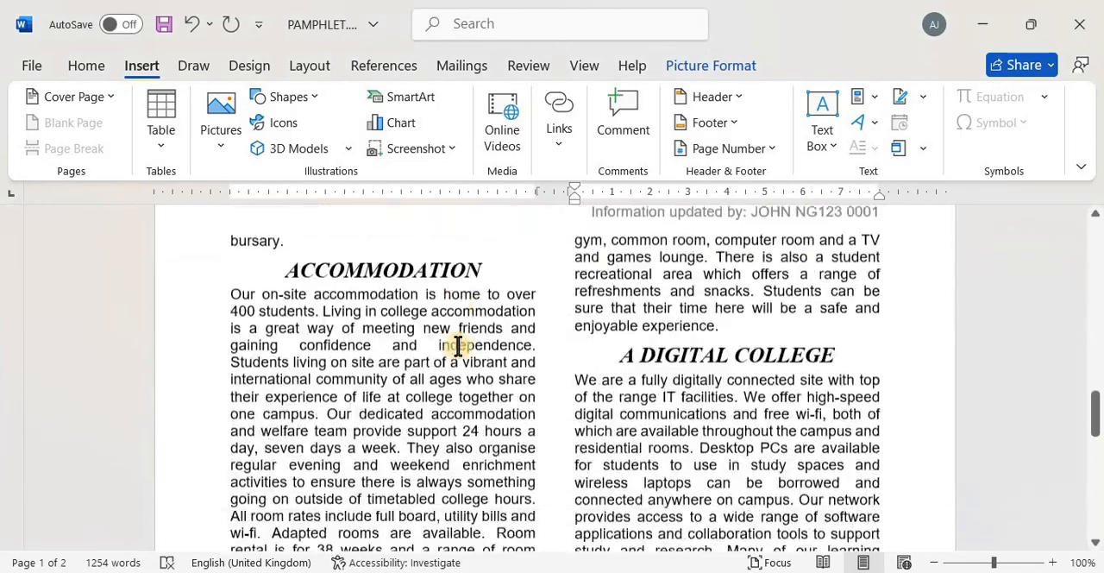
scroll(373, 312, "up", 1)
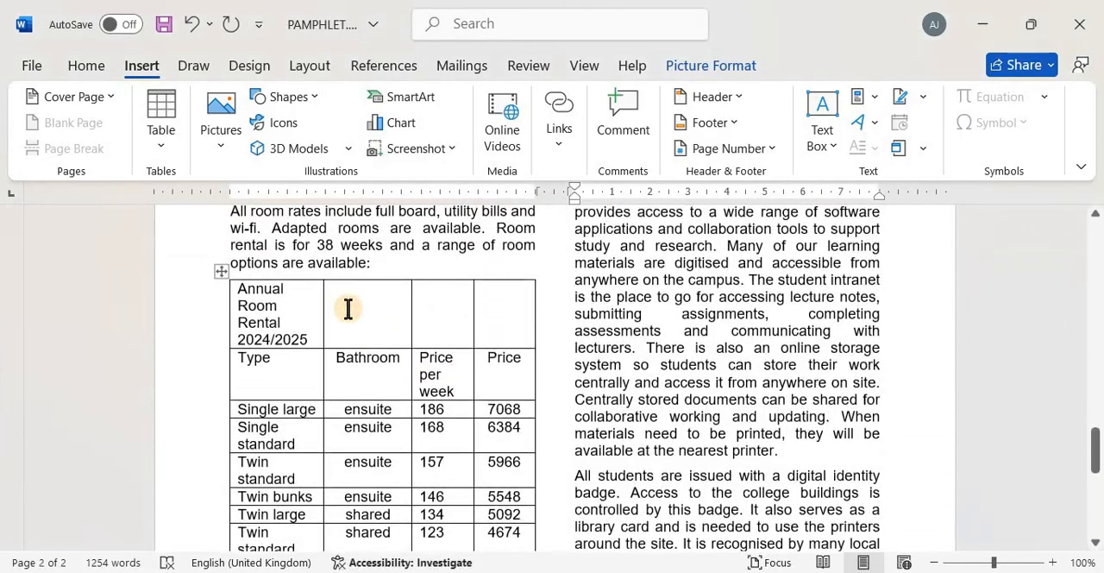
Check in the exam paper which column to delete, and place the cursor in the pamphlet table's "Price per week" heading cell
key("alt+Tab")
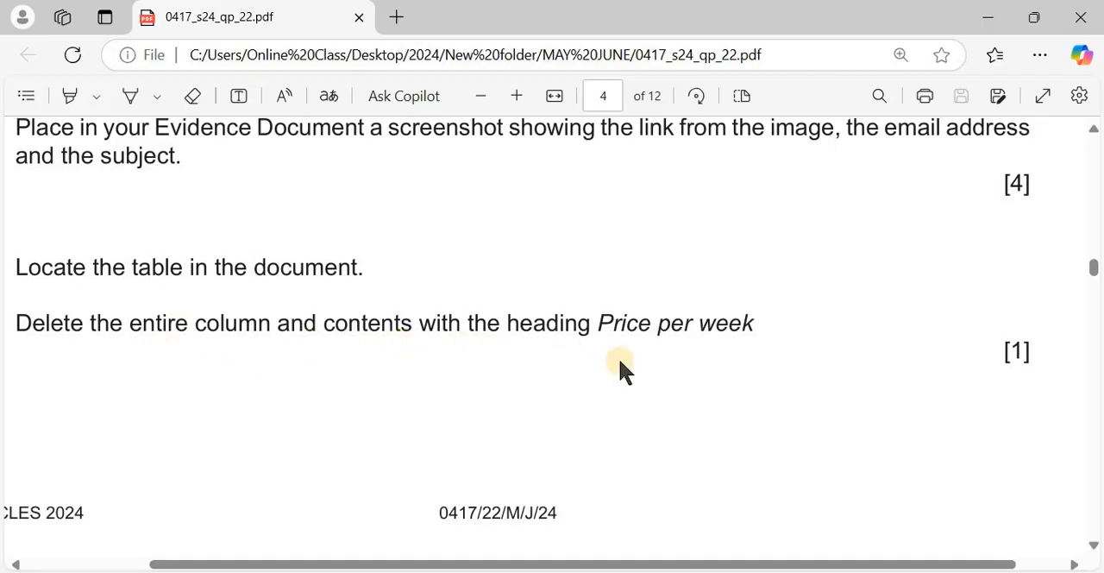
scroll(621, 362, "down", 5)
scroll(586, 388, "up", 2)
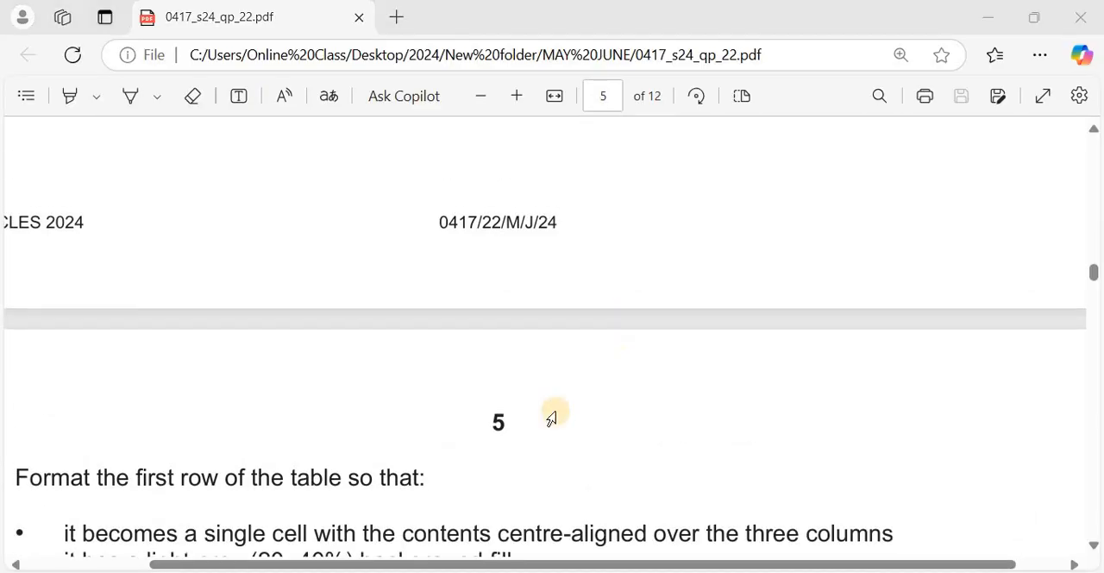
key("alt+Tab")
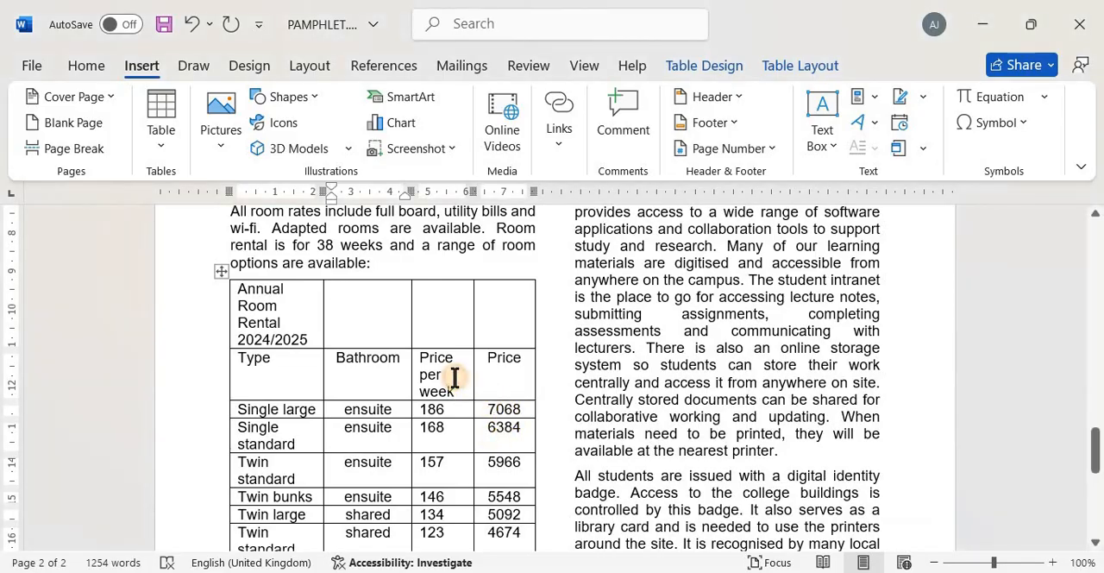
left_click(454, 377)
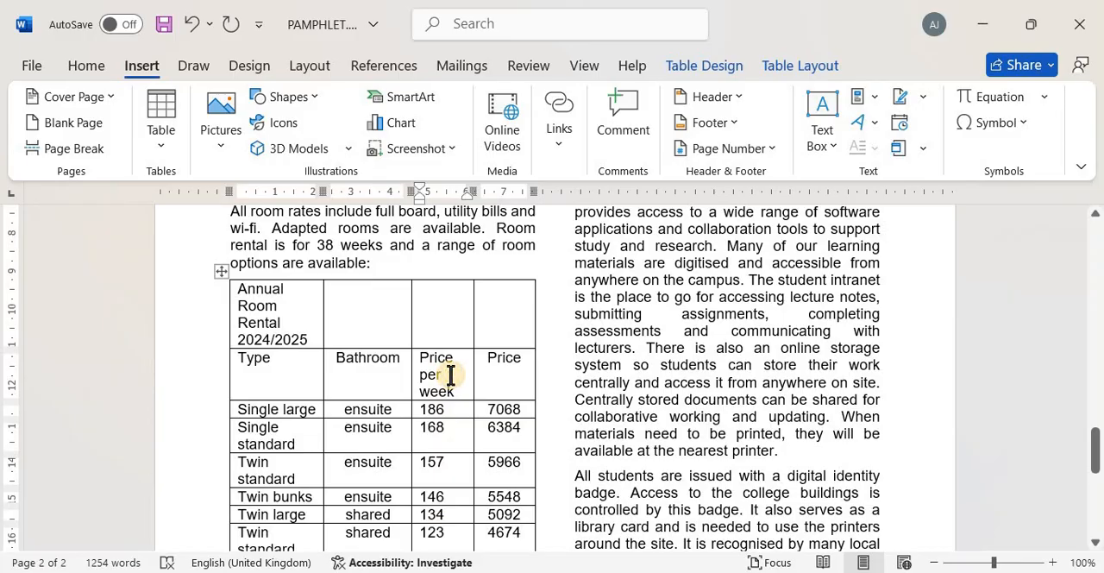
right_click(450, 374)
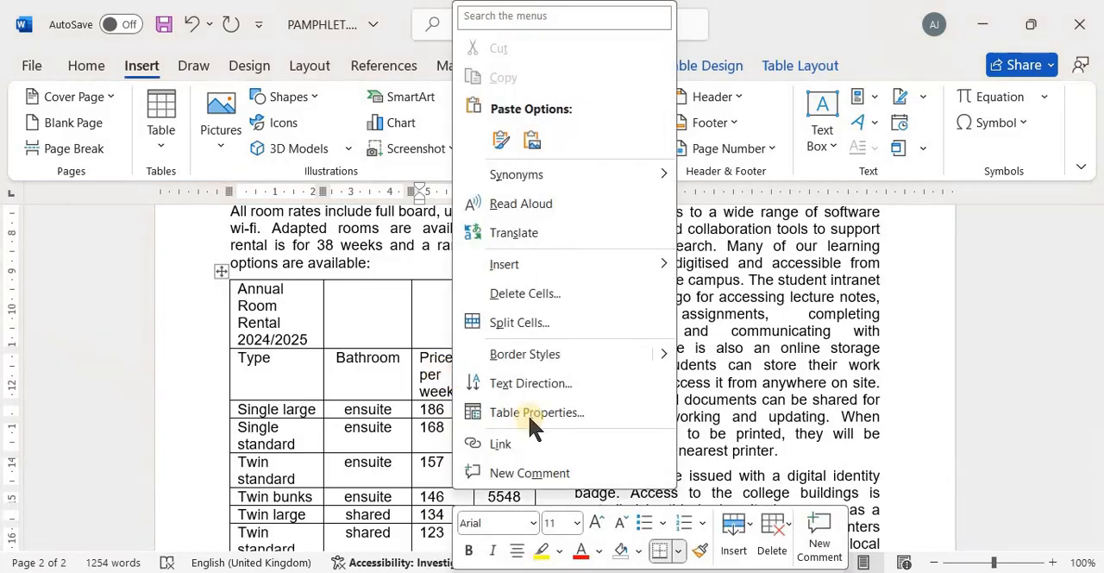
left_click(780, 543)
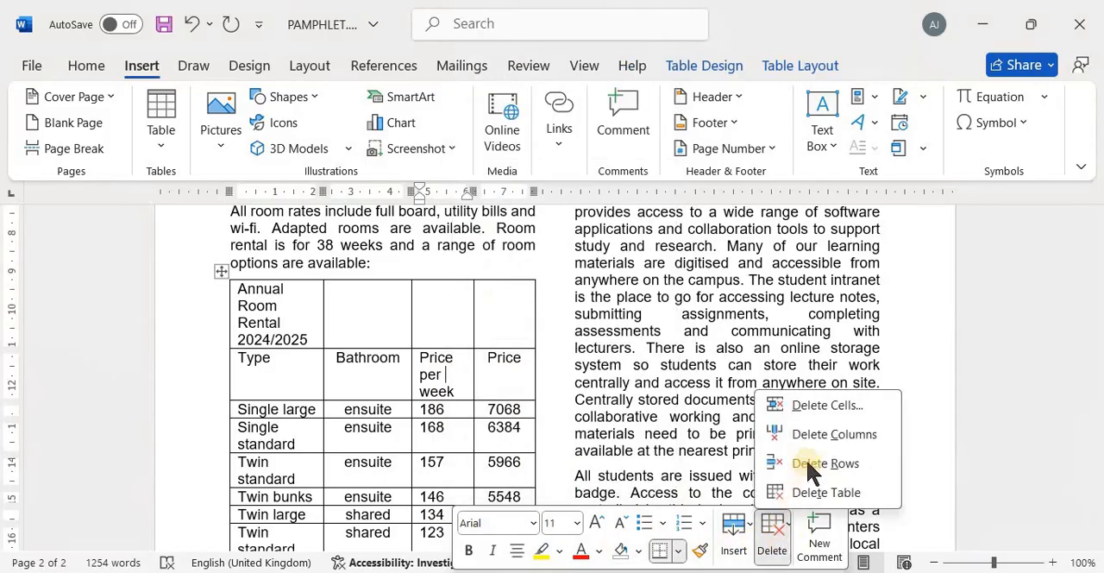
left_click(450, 364)
right_click(454, 374)
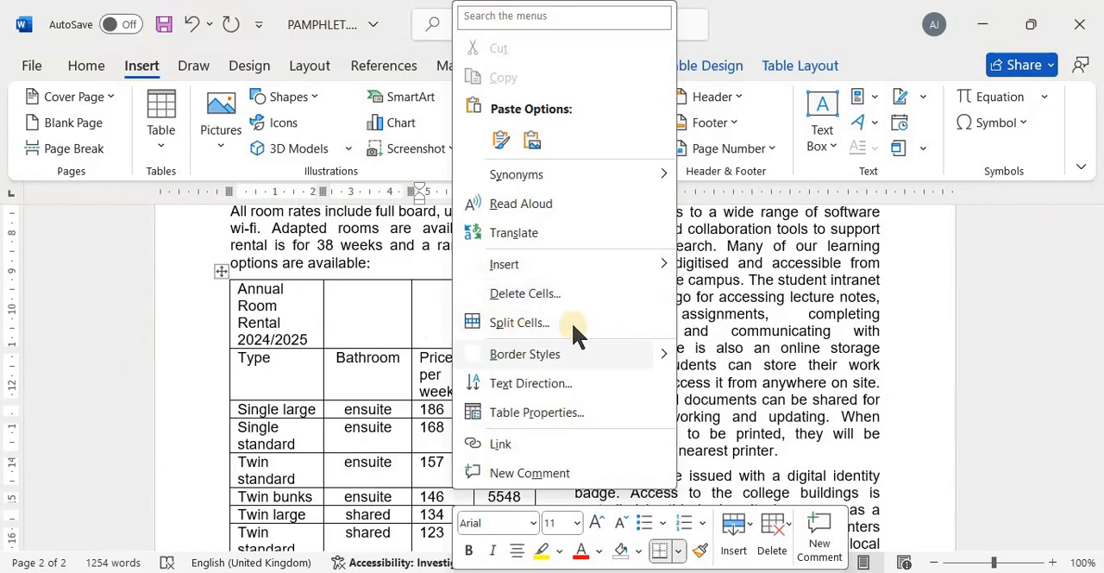
left_click(437, 316)
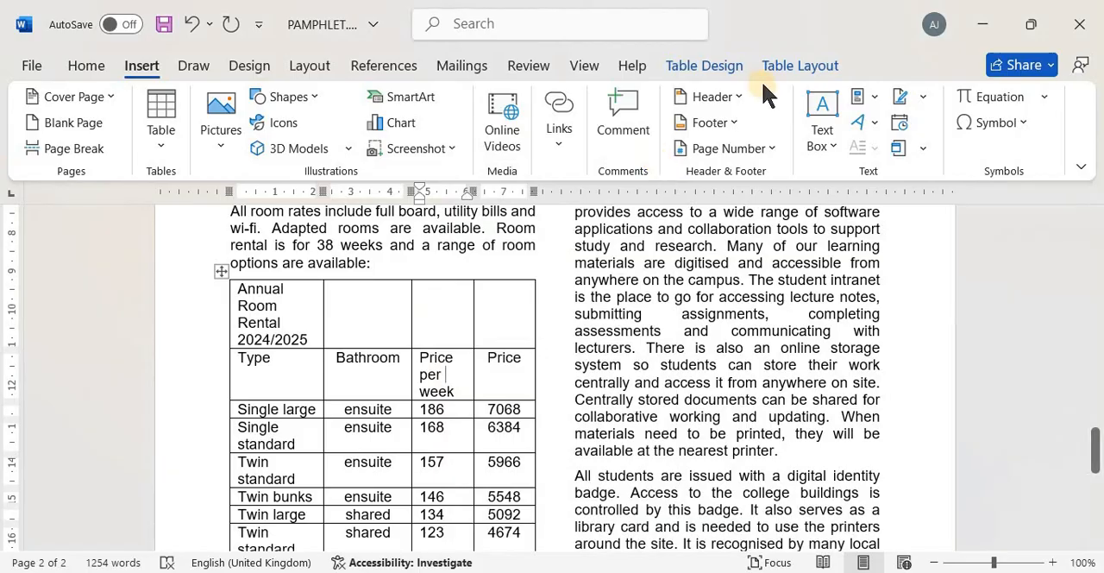
Delete the entire "Price per week" column from the room rental table
left_click(724, 67)
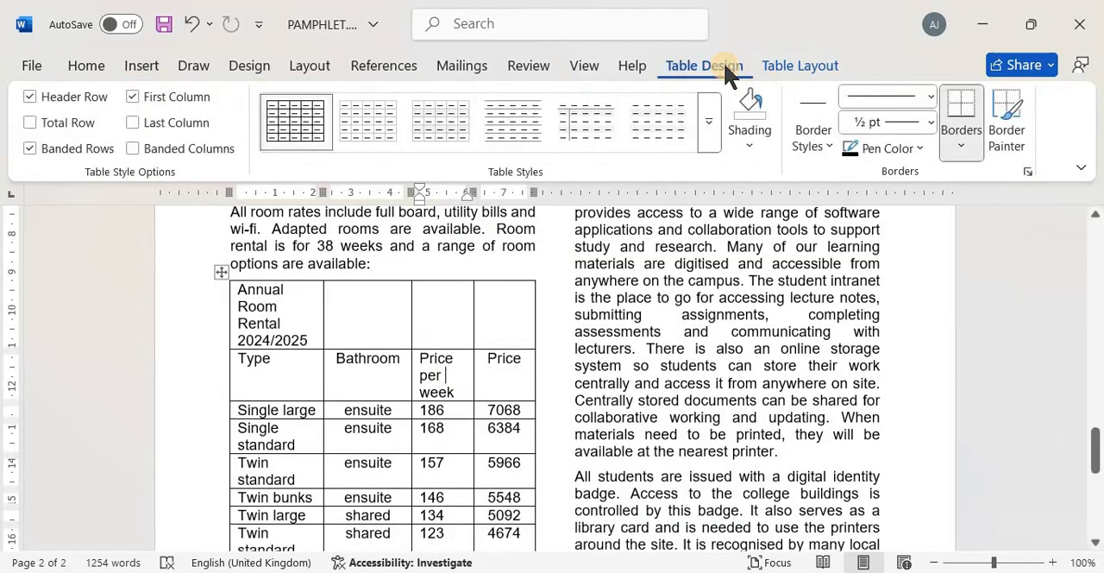
left_click(798, 65)
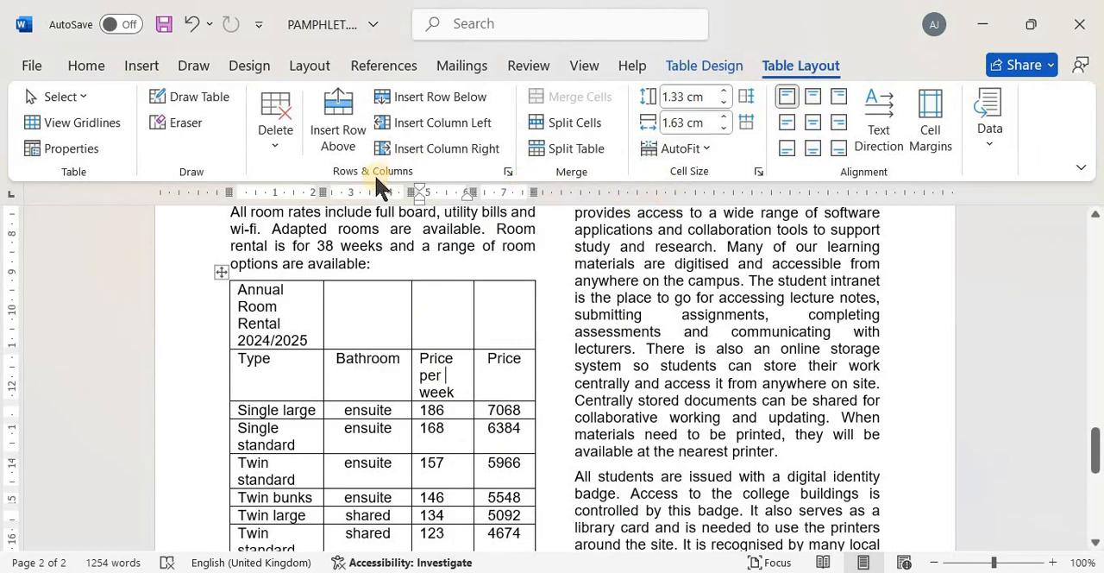
left_click(276, 146)
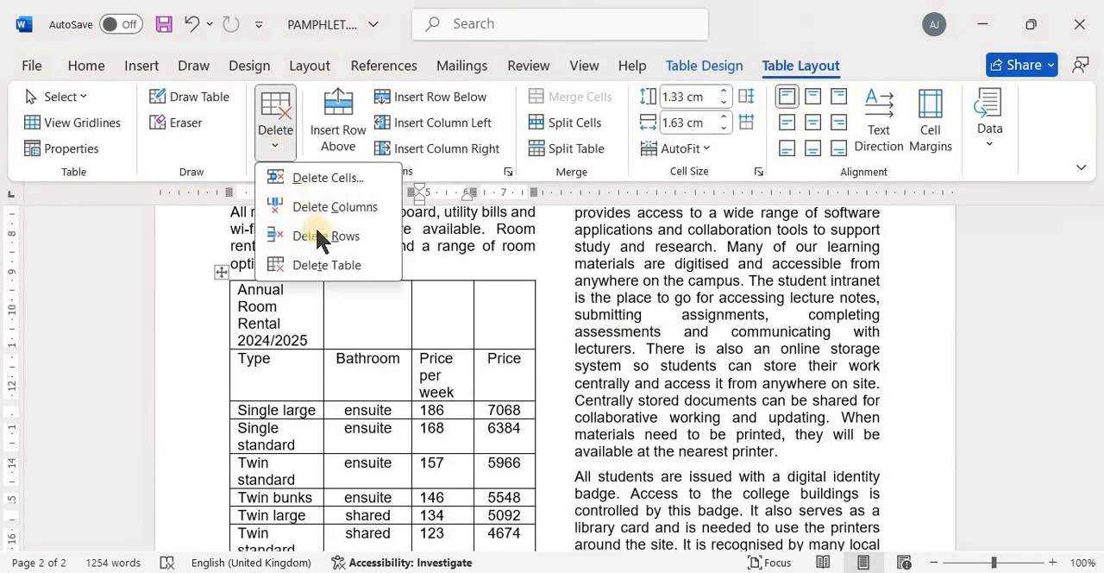
left_click(344, 206)
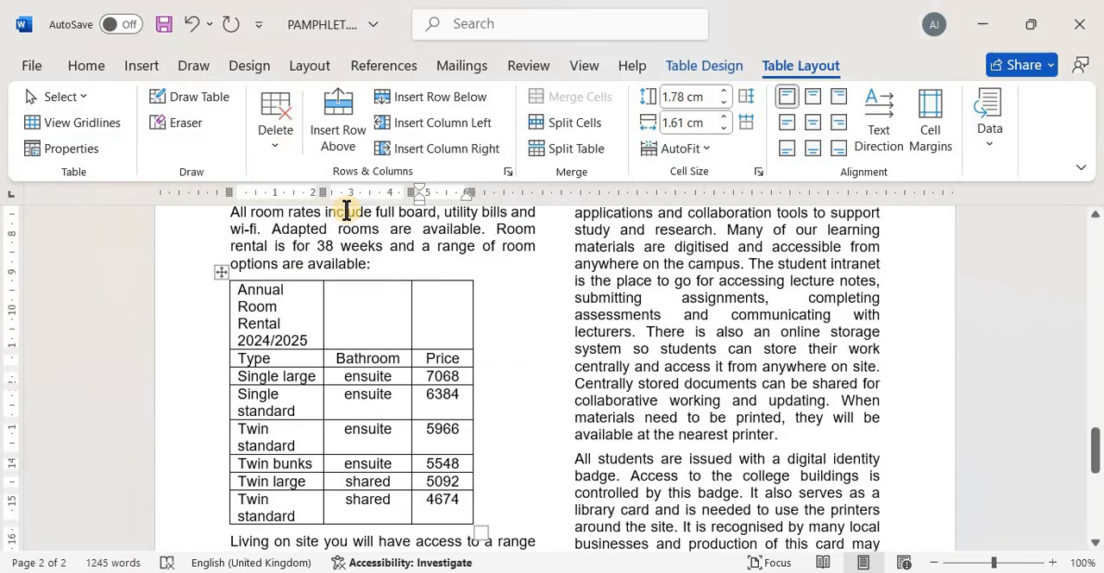
Switch to the exam paper and read the formatting requirements for the table's first row
key("alt+Tab")
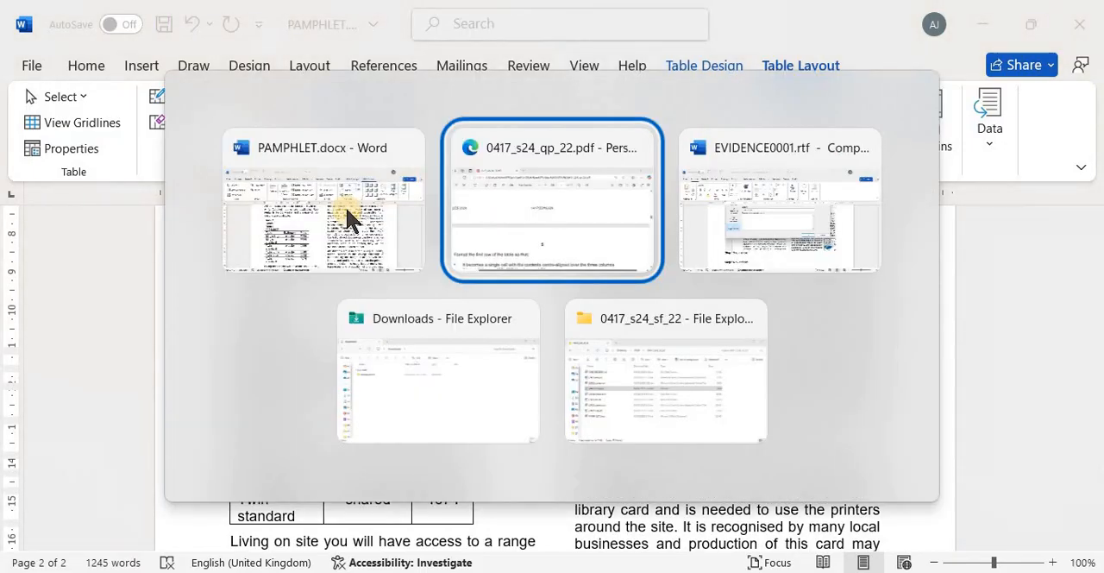
scroll(343, 338, "down", 1)
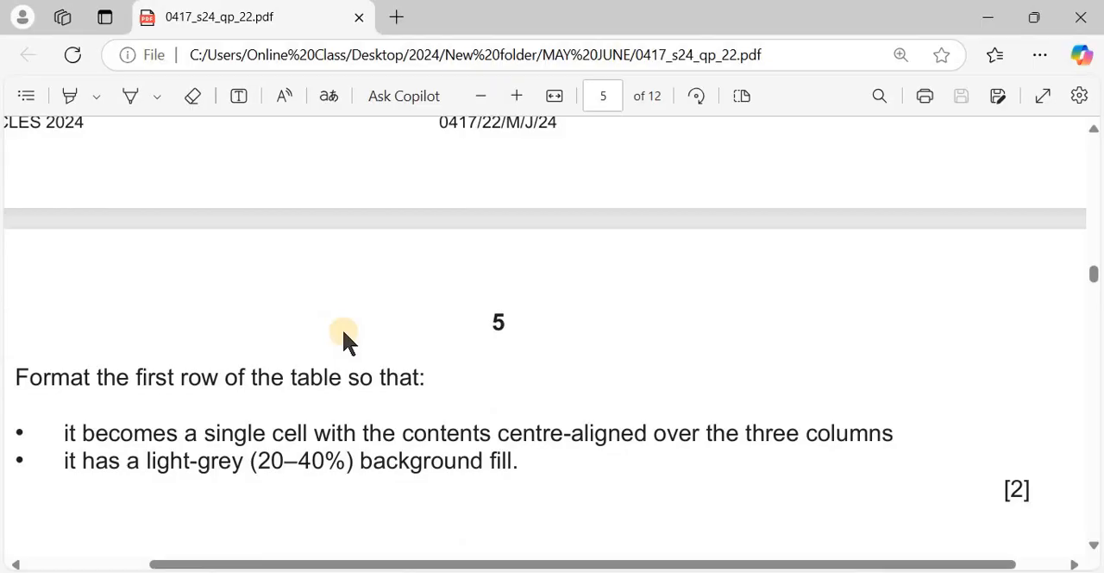
scroll(344, 337, "up", 3)
scroll(343, 336, "down", 5)
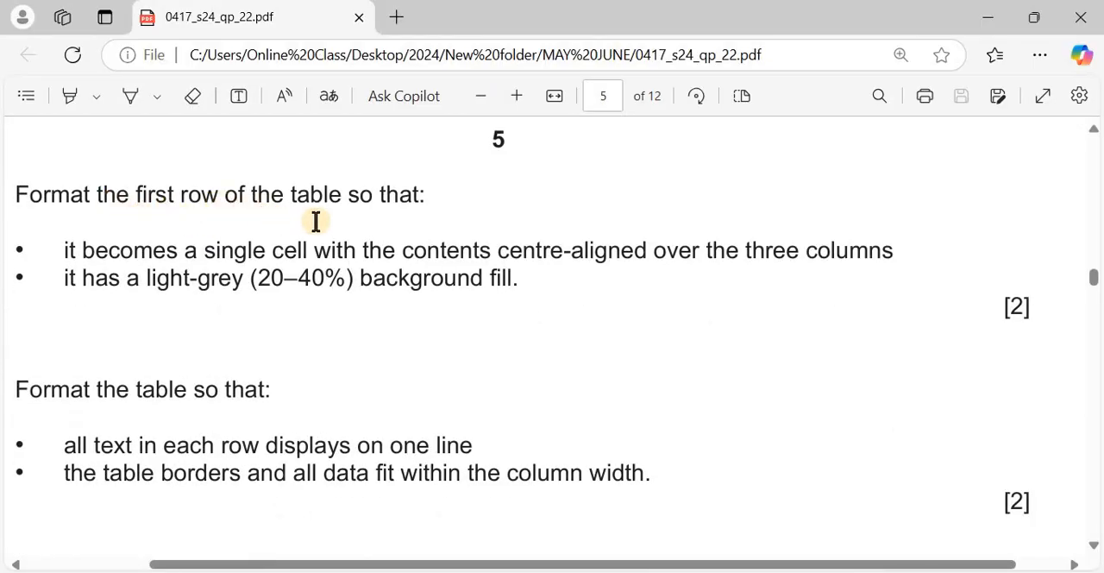
scroll(153, 244, "down", 1)
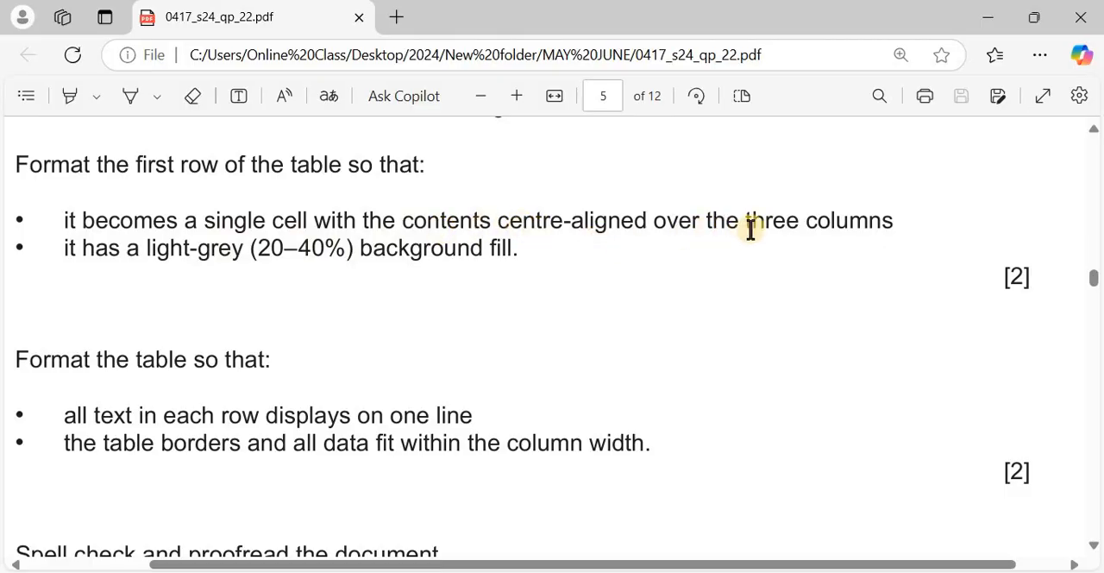
Merge the first row of the pamphlet's room rental table into a single cell and centre its contents horizontally and vertically
key("alt+Tab")
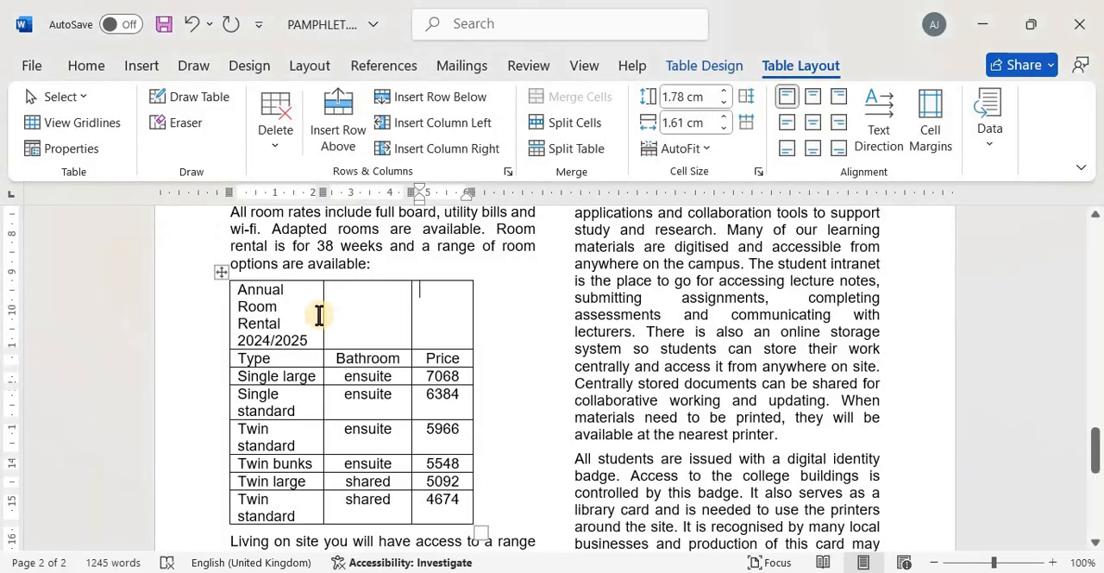
left_click_drag(411, 302, 319, 302)
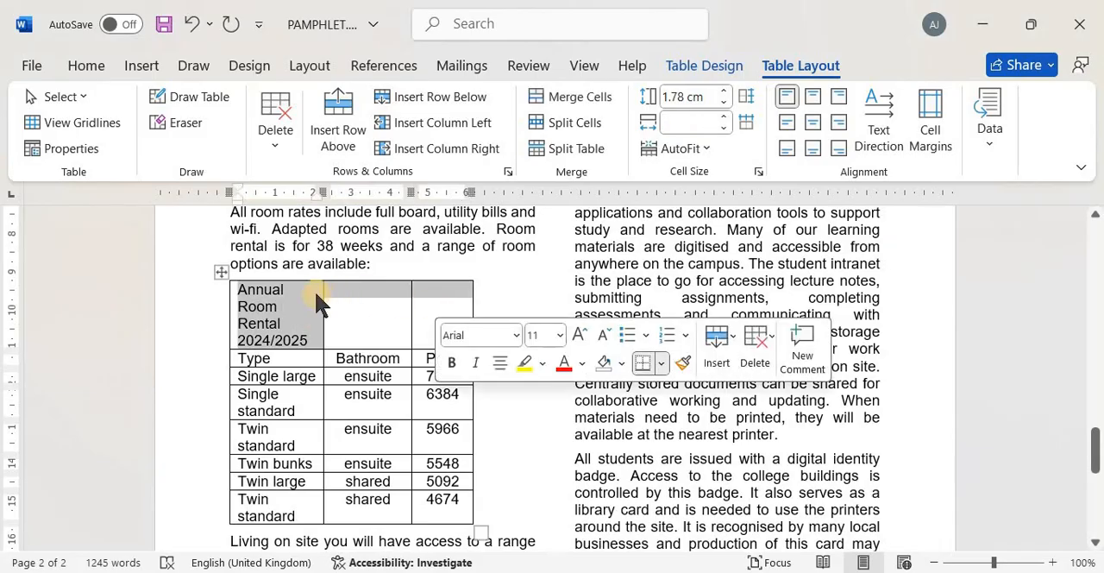
right_click(414, 284)
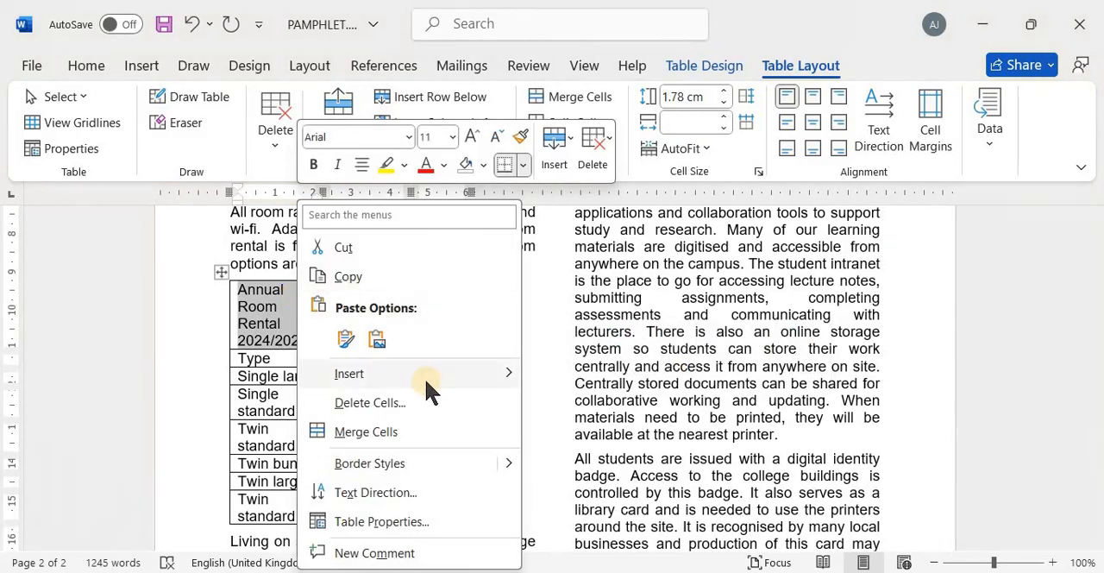
left_click(413, 432)
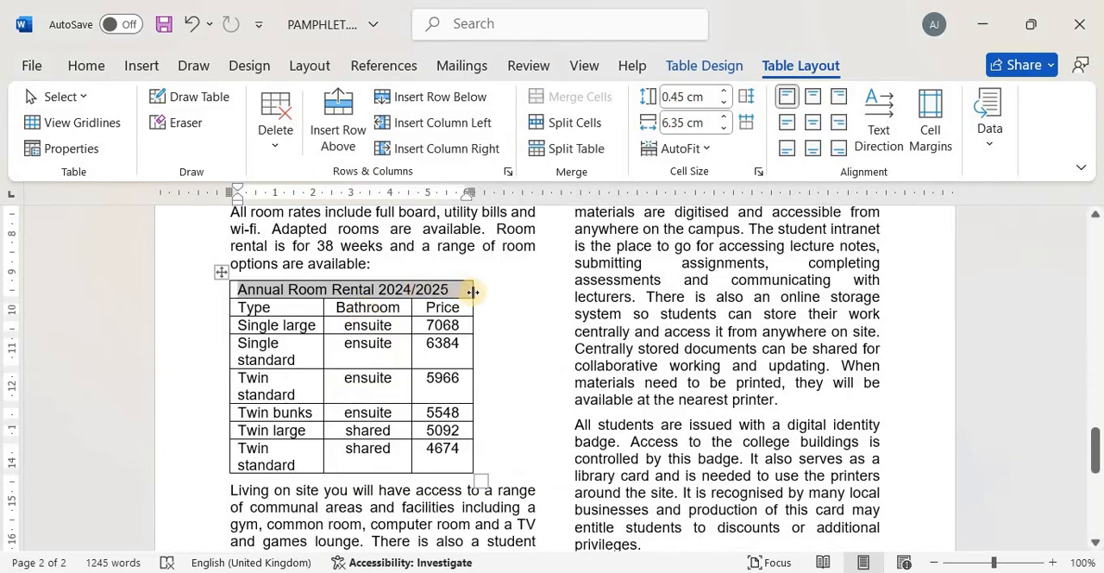
left_click(86, 64)
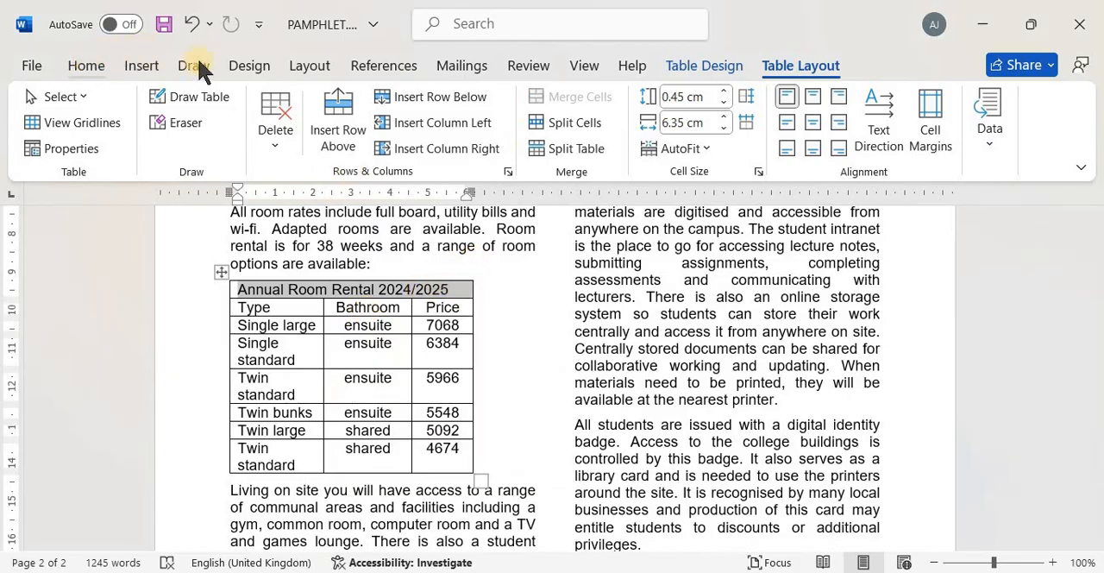
left_click(780, 69)
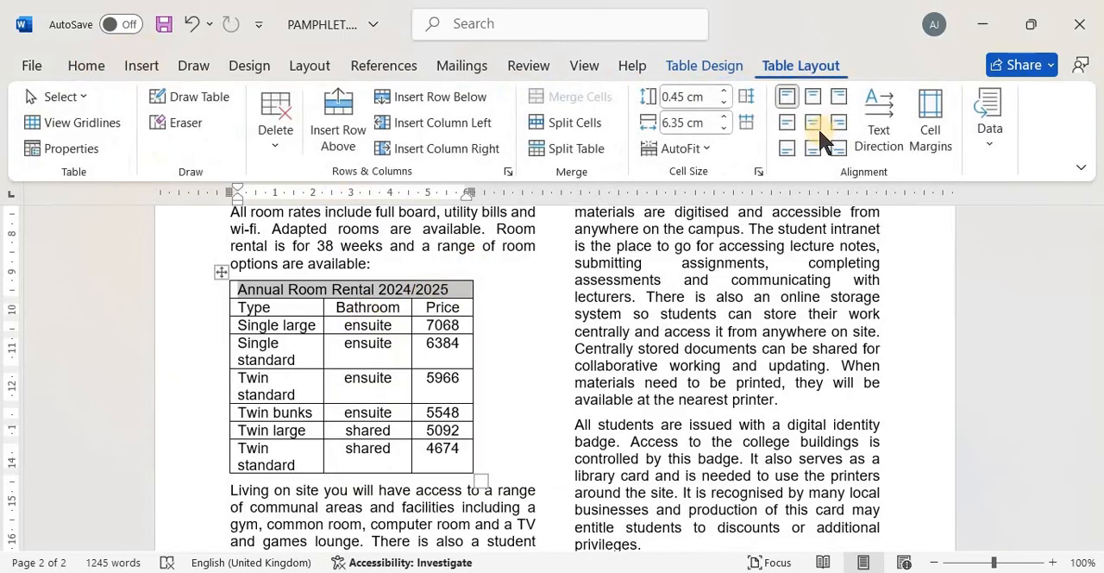
left_click(814, 126)
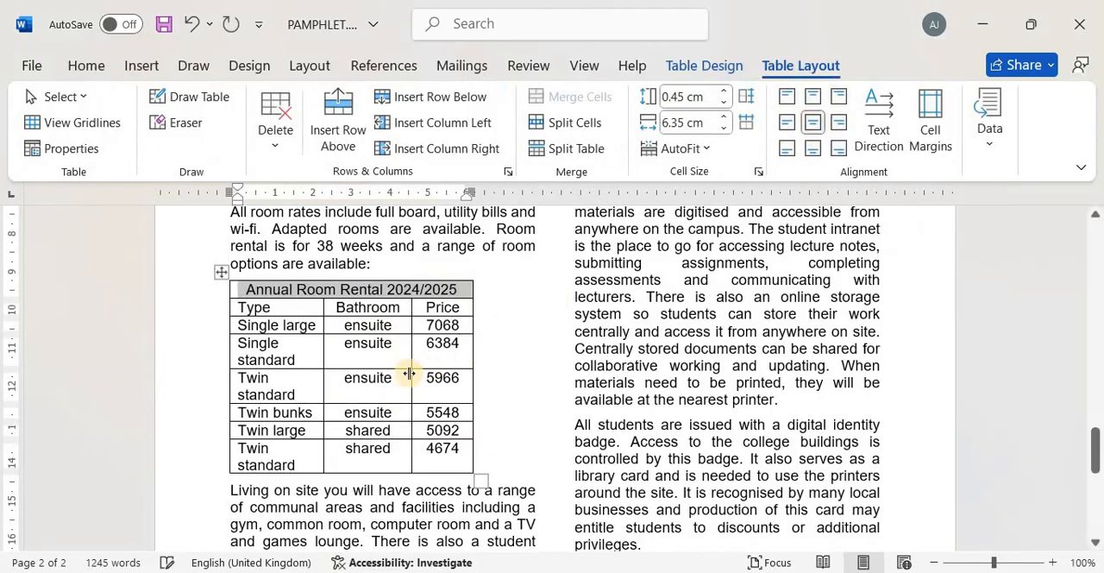
Check the required light-grey fill in the exam paper, and shade the merged first row with White, Background 1, Darker 25%
key("alt+Tab")
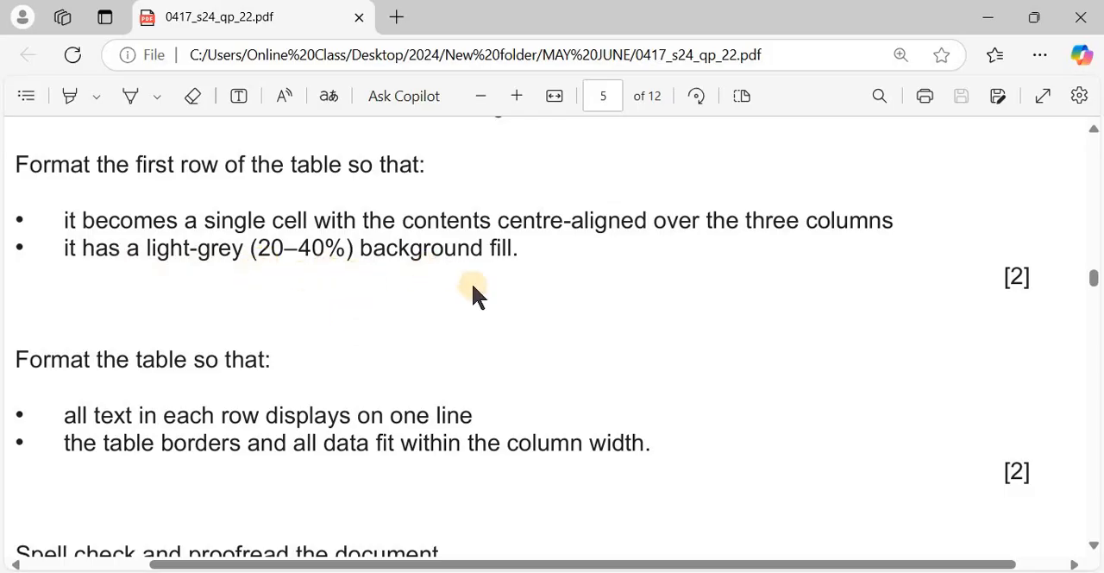
key("alt+Tab")
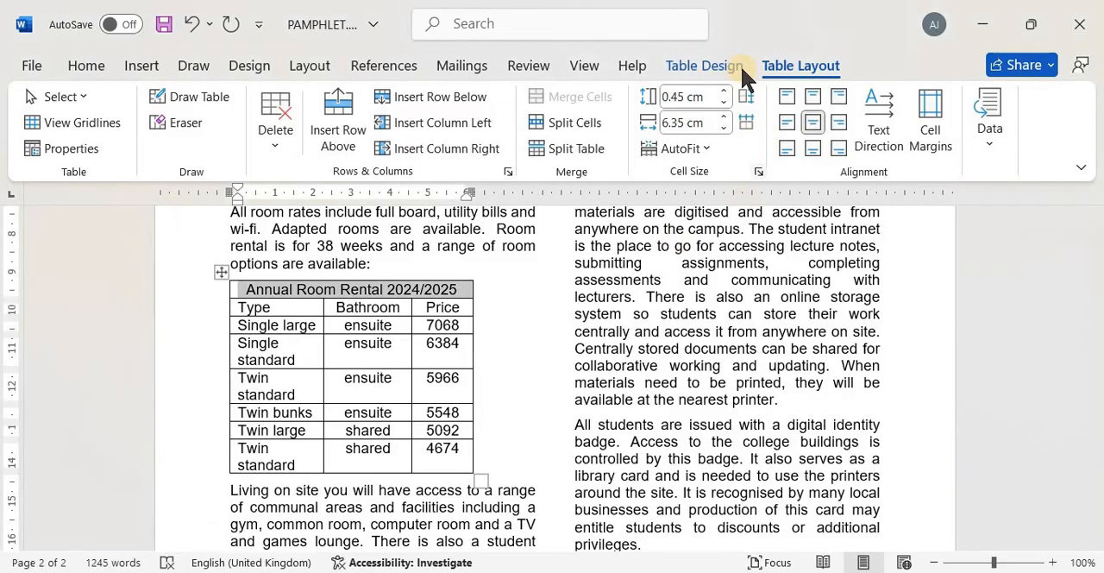
left_click(715, 69)
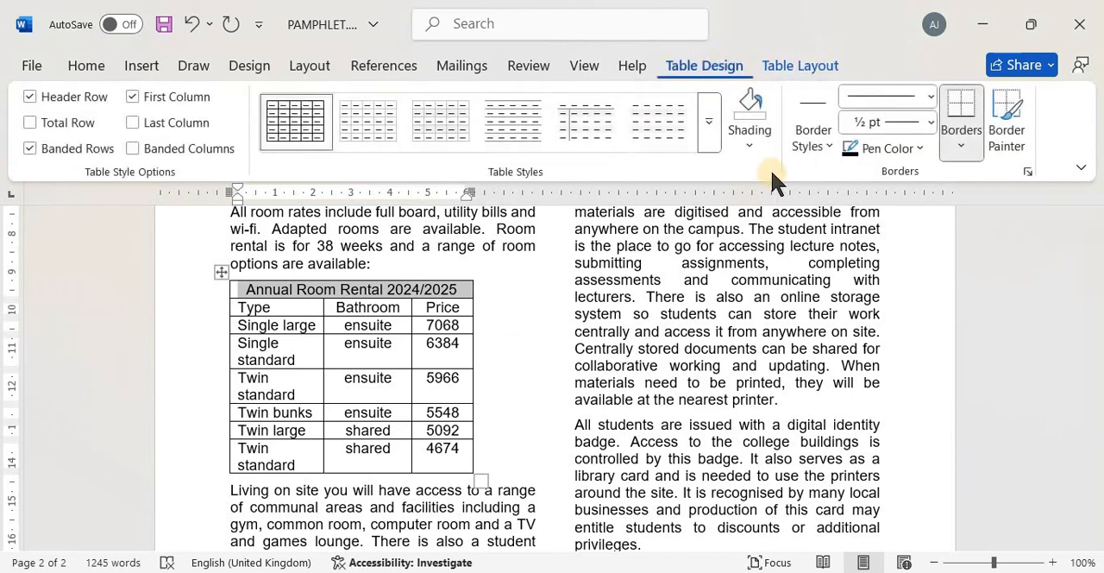
left_click(757, 142)
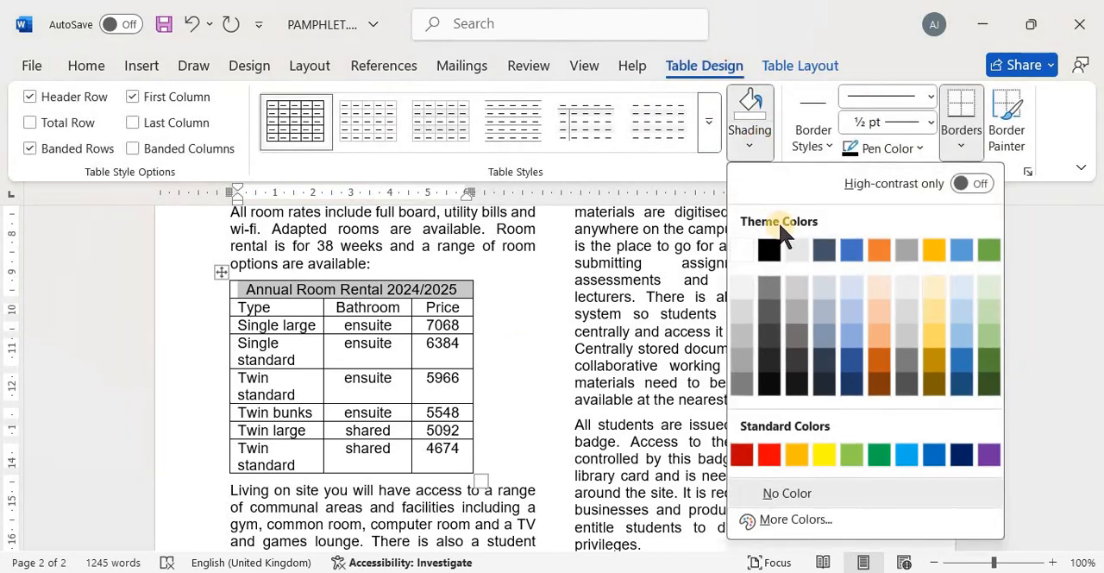
left_click(742, 333)
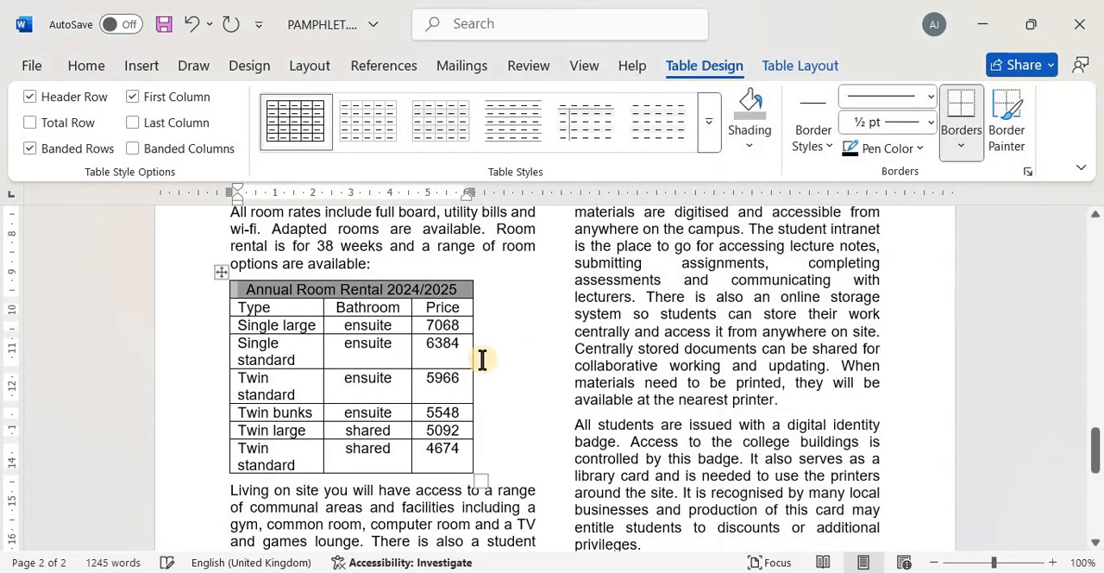
Check the exam paper's table layout requirements, and widen the room rental table's first column so every row's text fits on one line
key("alt+Tab")
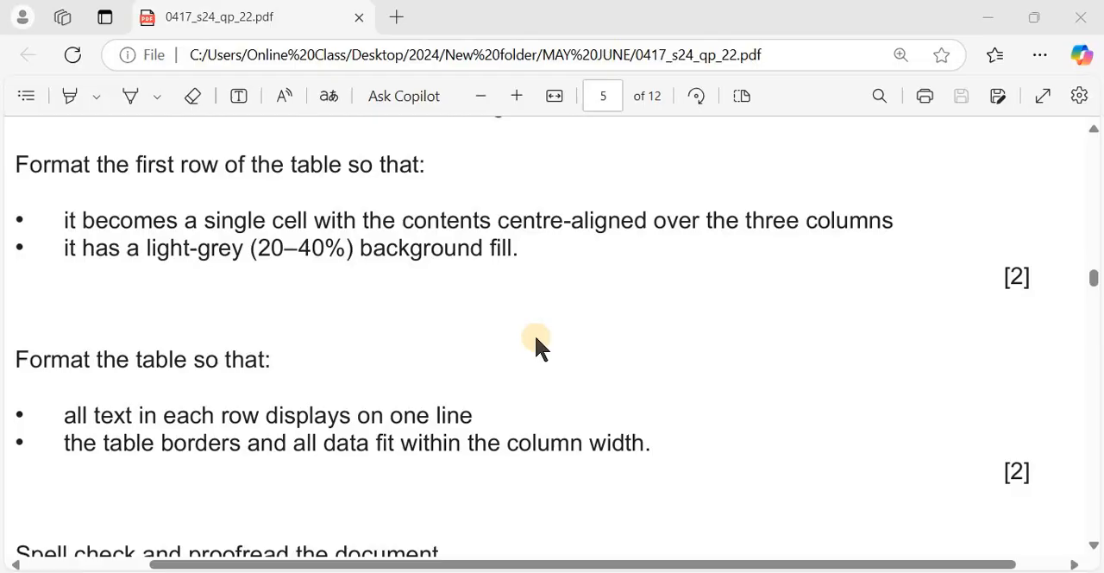
scroll(351, 304, "down", 3)
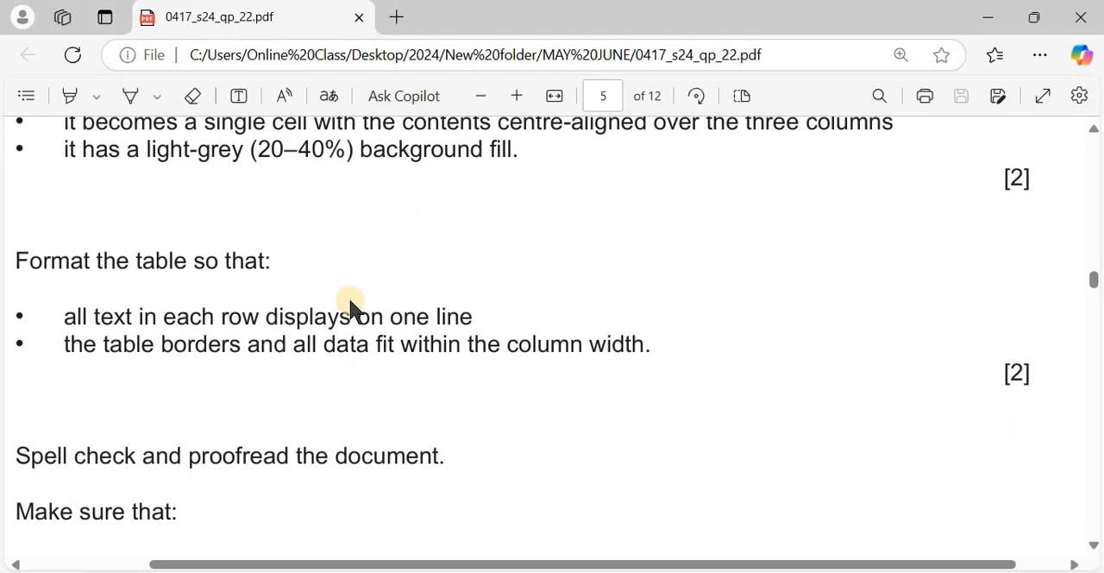
scroll(351, 304, "down", 1)
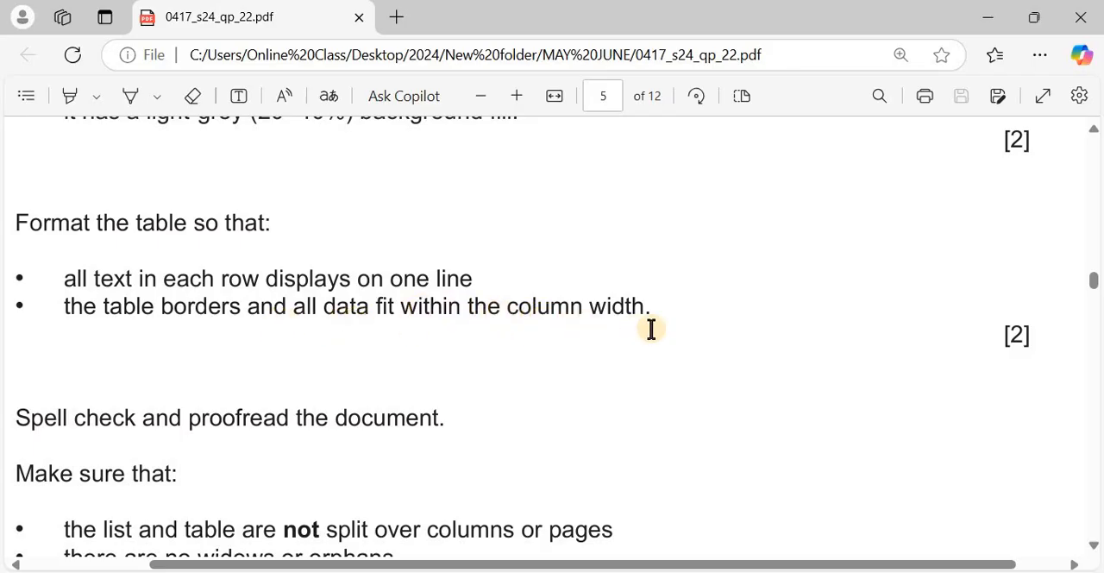
key("alt+Tab")
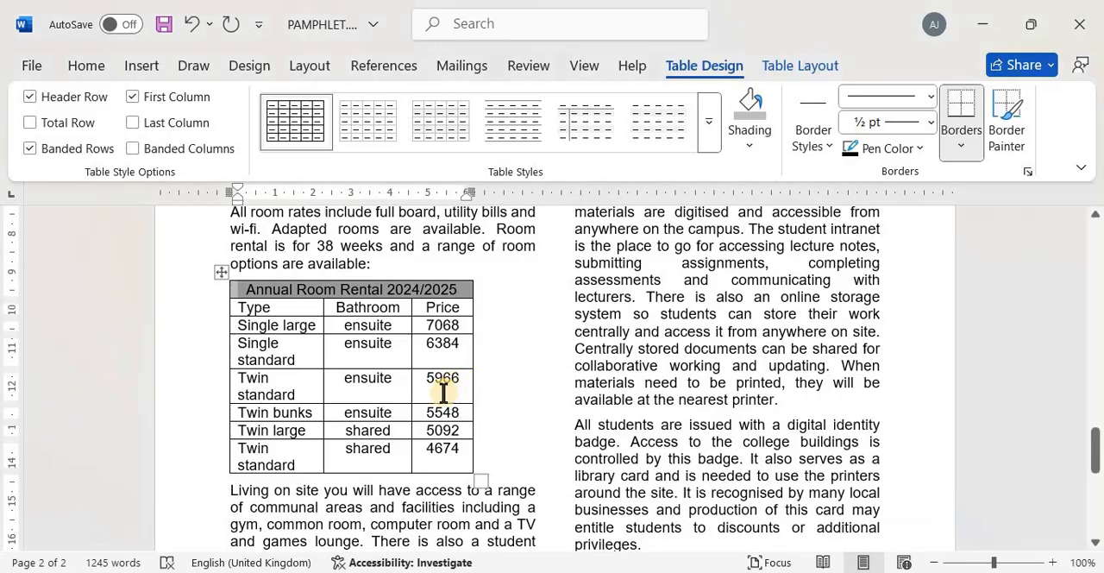
left_click(304, 361)
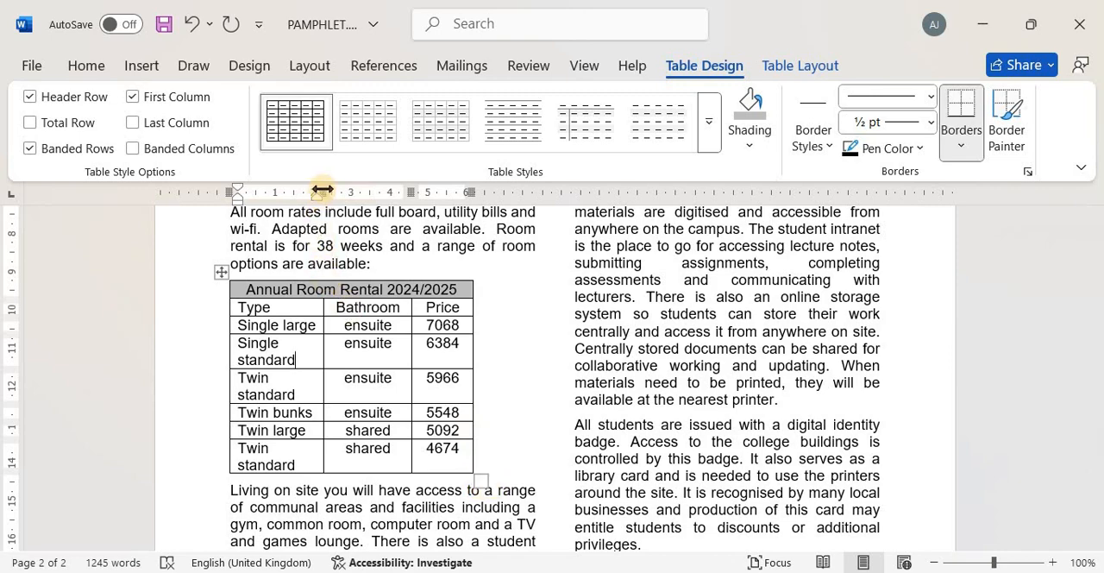
left_click_drag(322, 191, 366, 188)
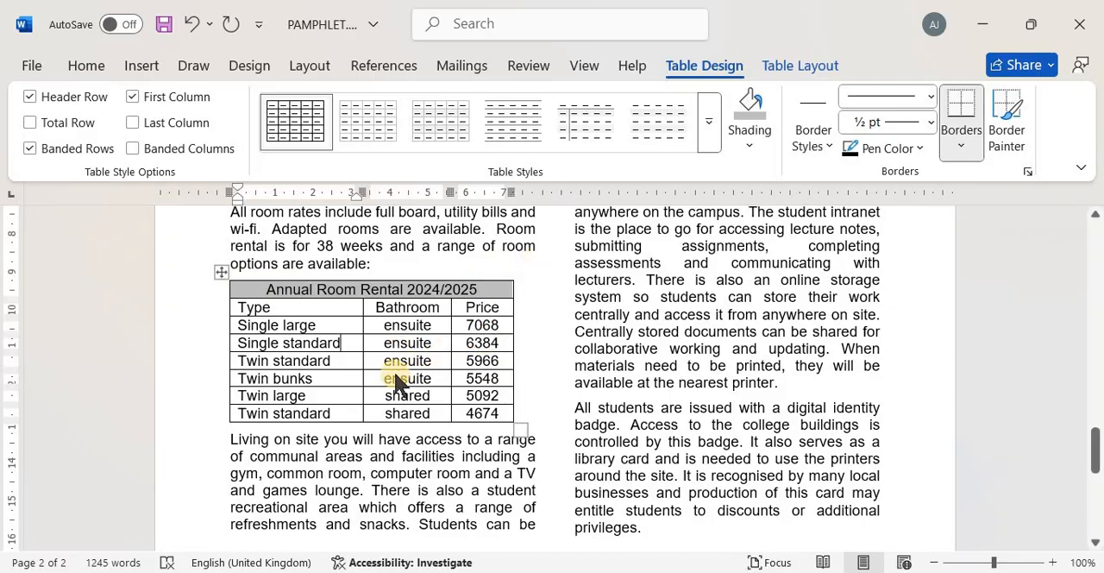
Switch to the exam paper and read the spell-check, proofreading and final layout instructions
key("alt+Tab")
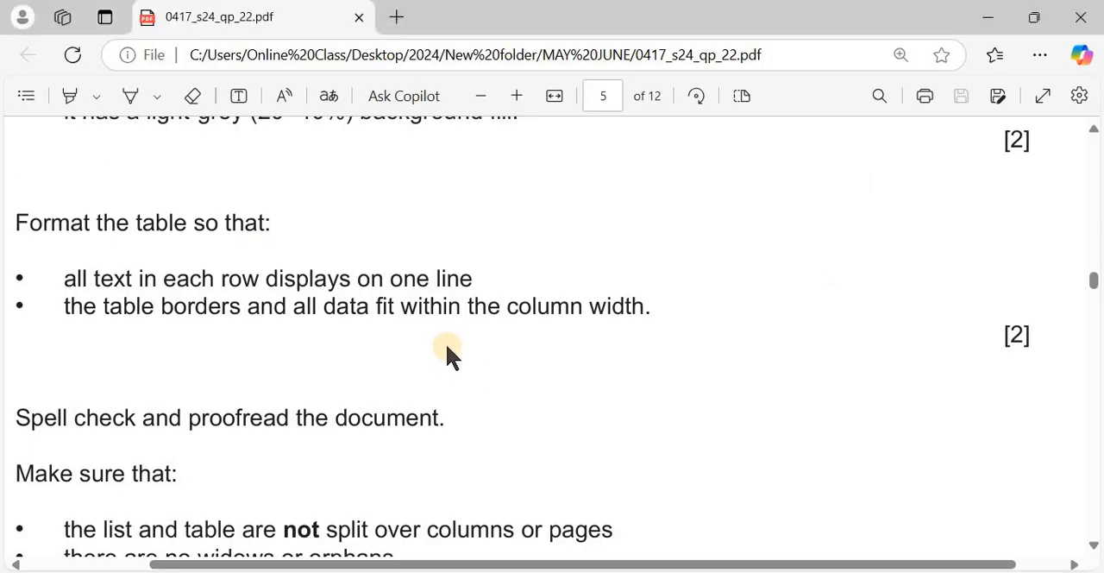
scroll(445, 342, "down", 3)
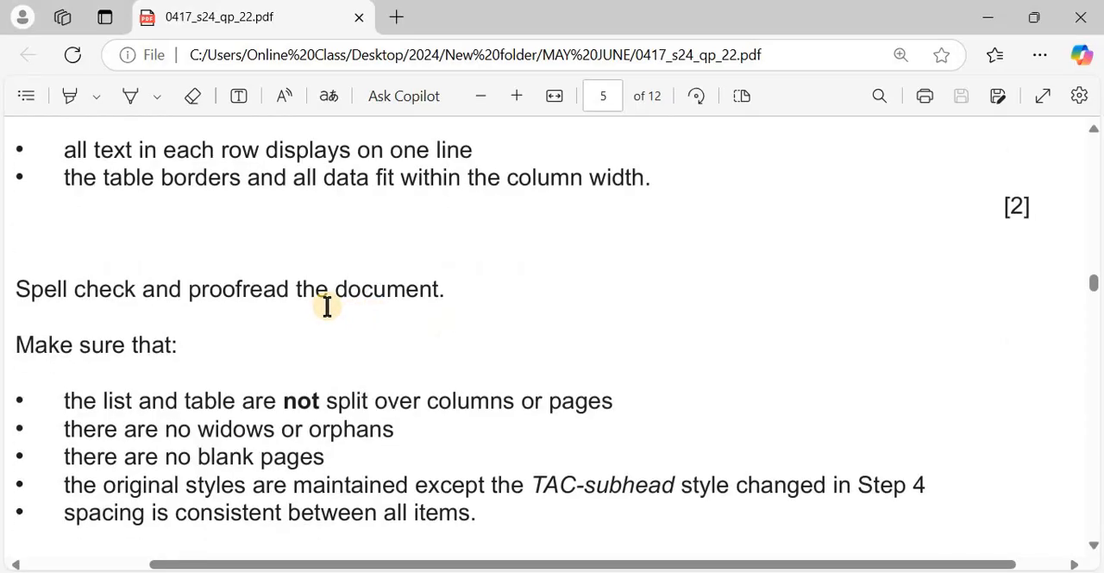
scroll(327, 306, "down", 3)
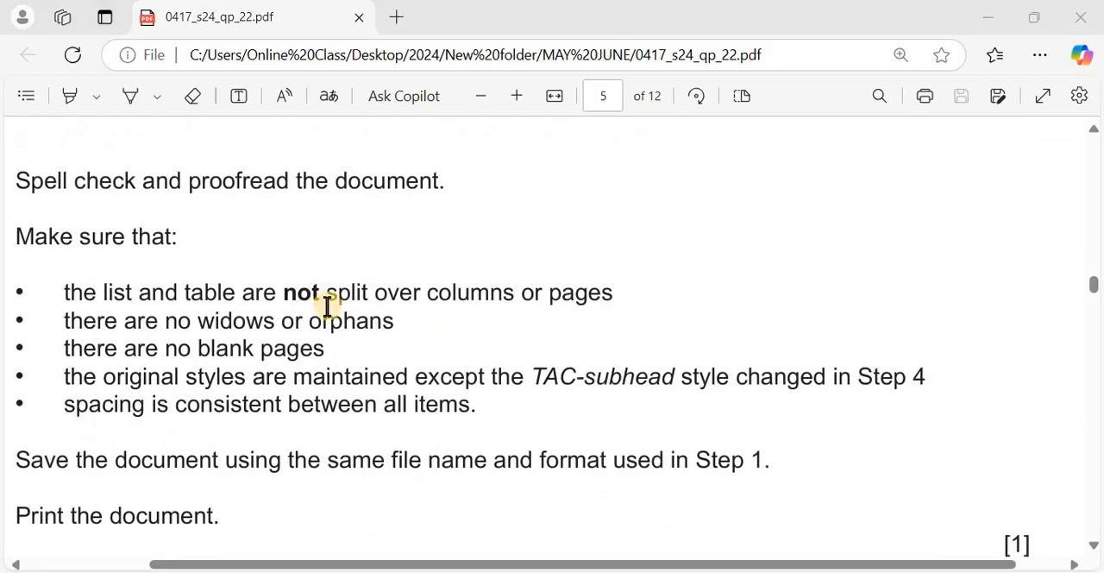
Run the spelling and grammar check on the pamphlet, accepting "brand-new" as the correction
key("alt+Tab")
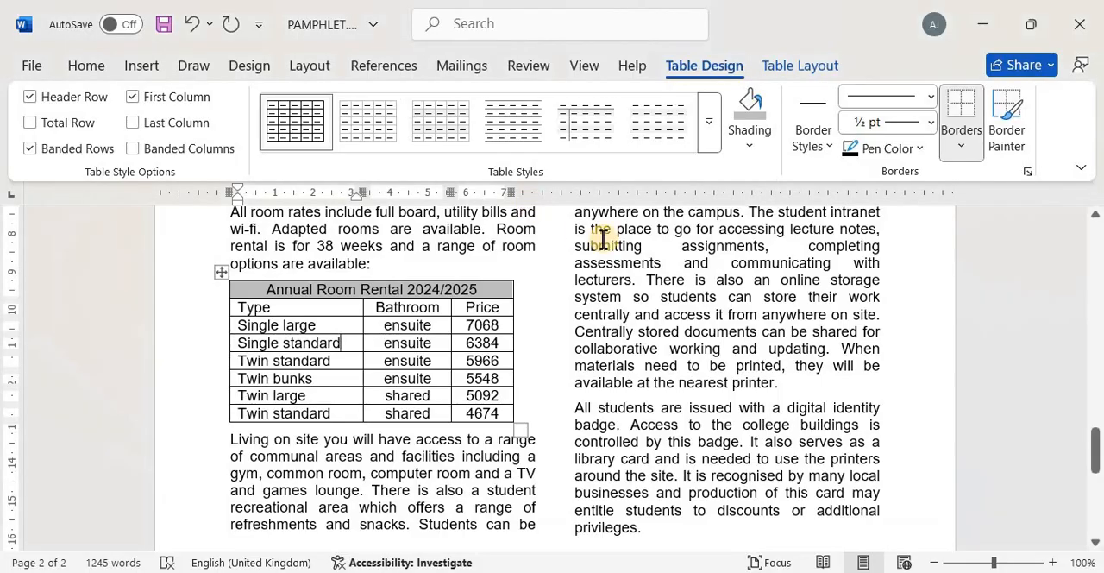
left_click(536, 67)
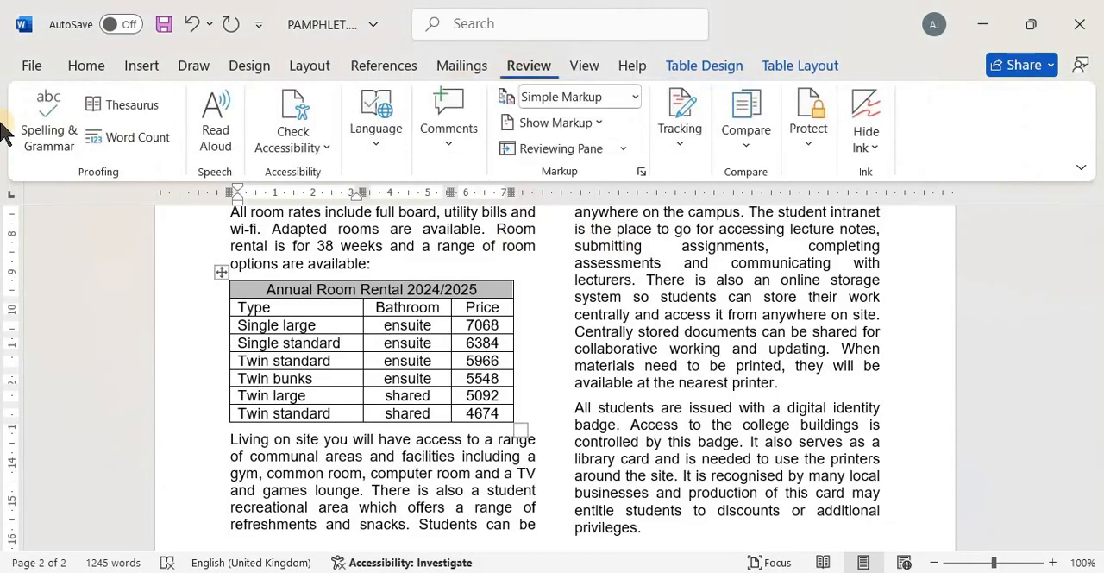
left_click(47, 105)
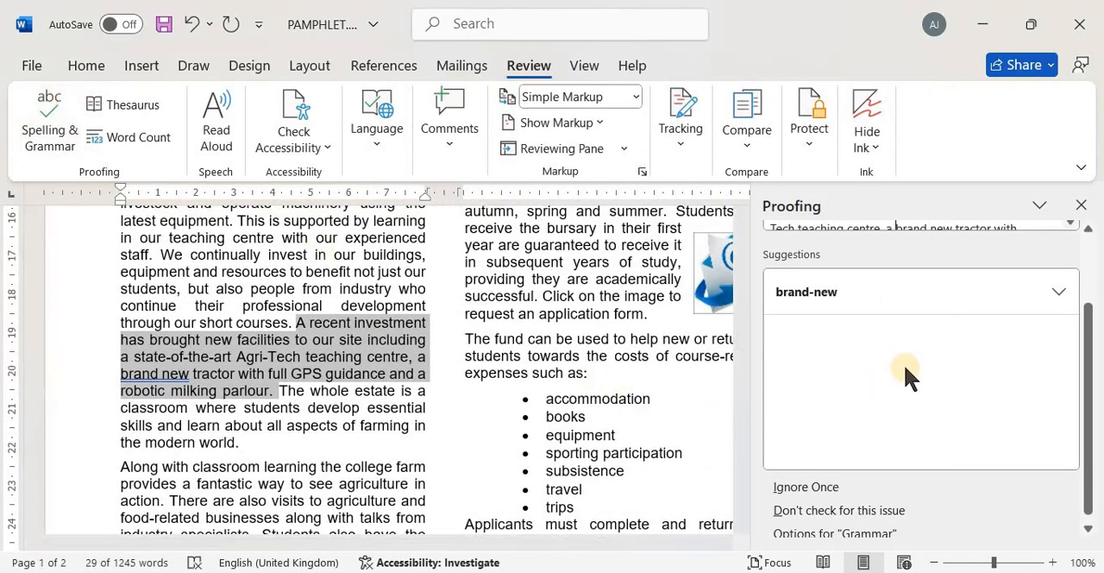
left_click_drag(1090, 389, 1094, 292)
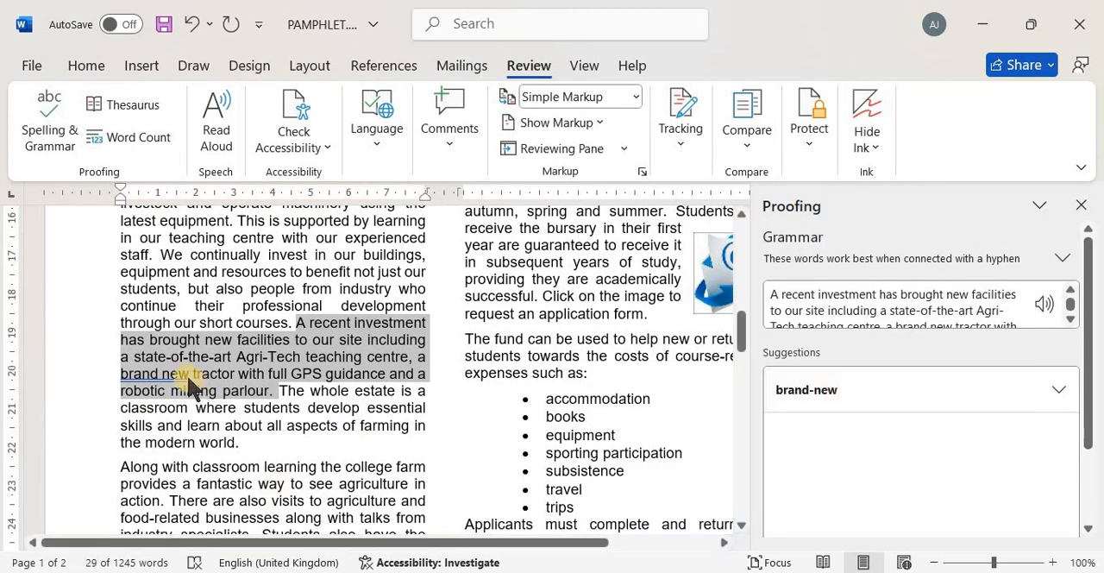
left_click(842, 383)
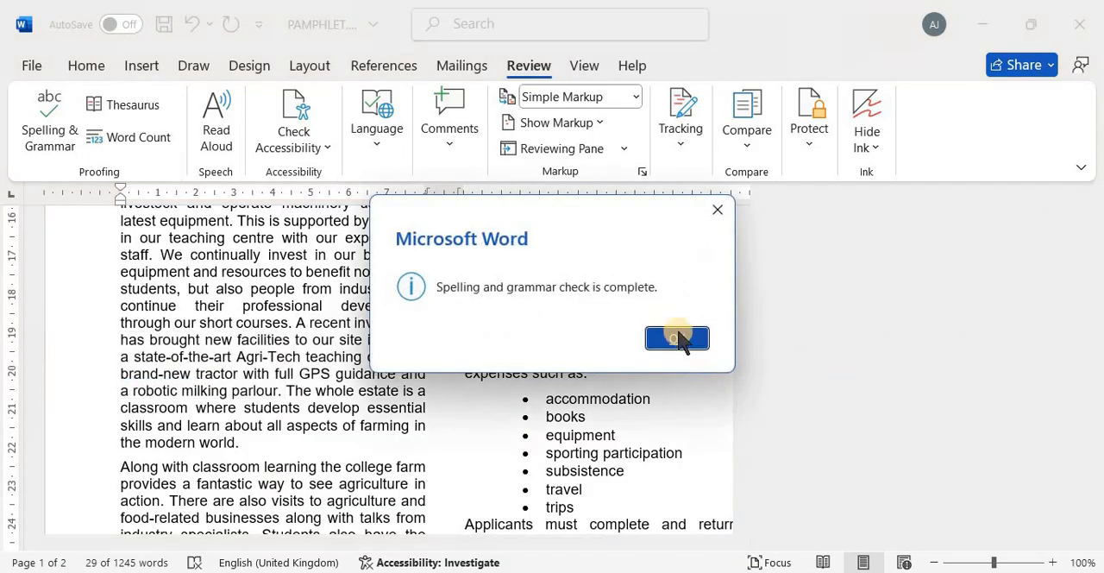
left_click(677, 337)
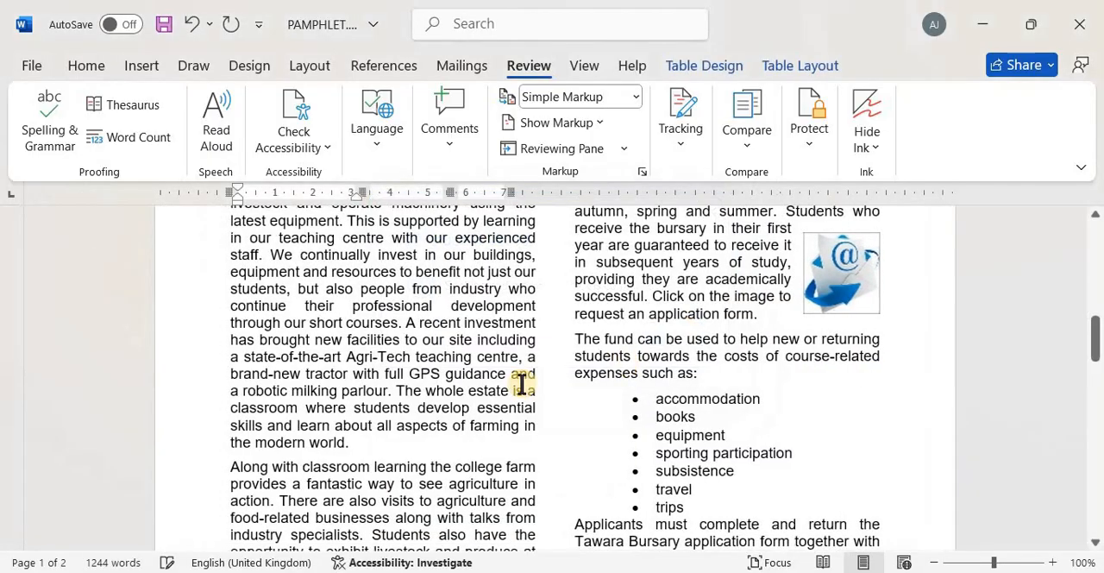
Reread the exam paper's layout checks, and review both pamphlet pages for a split list or table, widows, orphans and blank pages
key("alt+Tab")
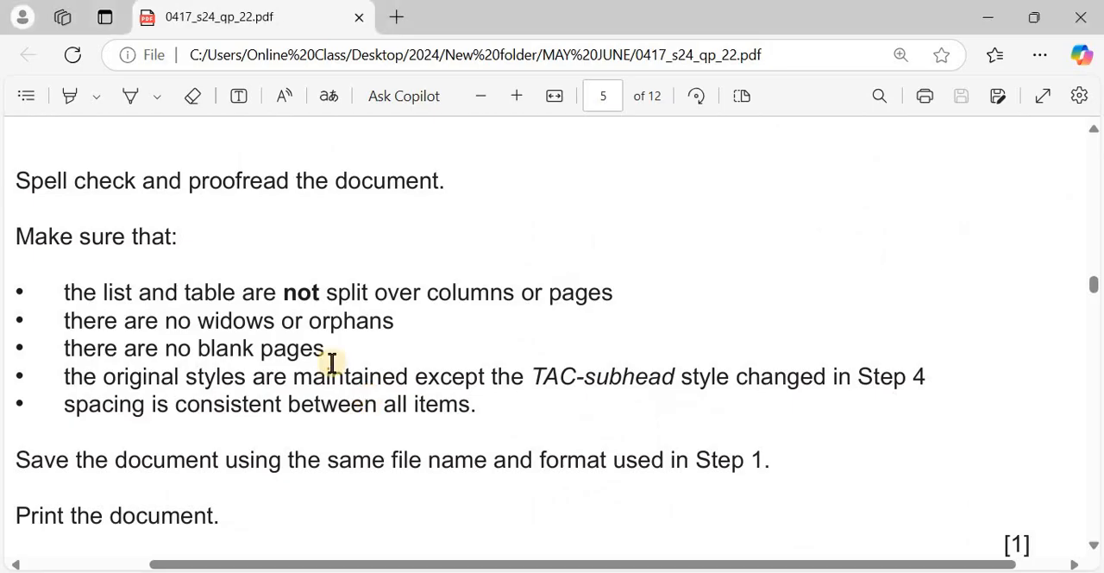
scroll(332, 362, "down", 1)
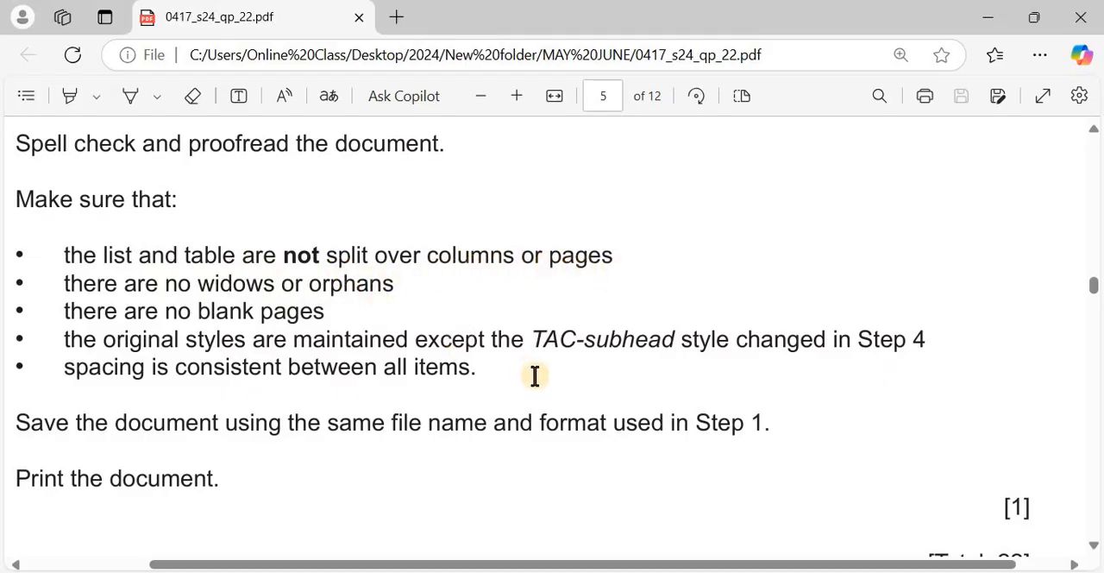
key("alt+Tab")
scroll(535, 375, "up", 13)
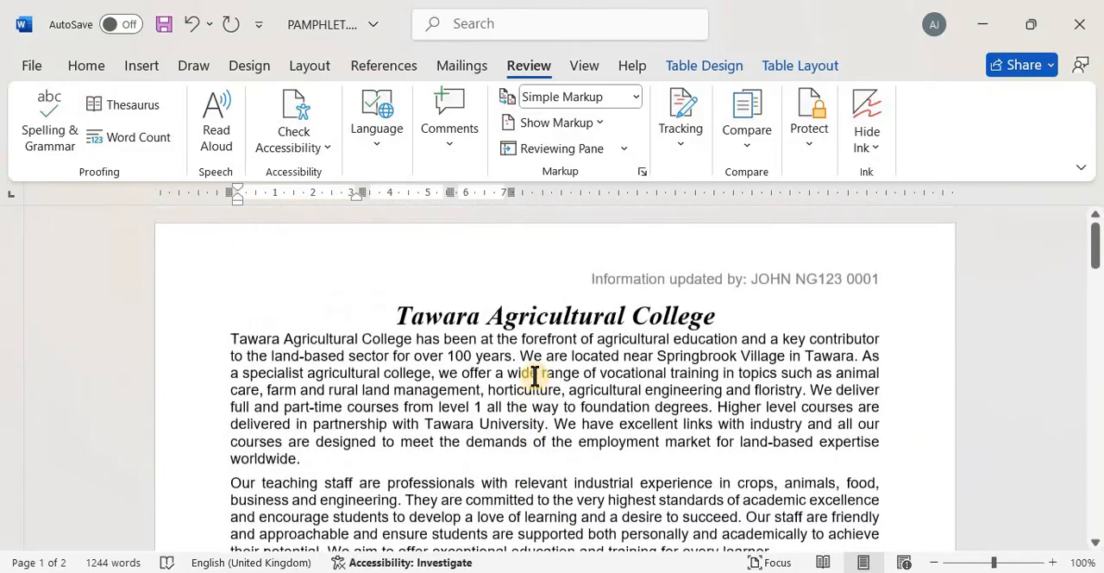
scroll(530, 382, "down", 7)
scroll(532, 381, "down", 8)
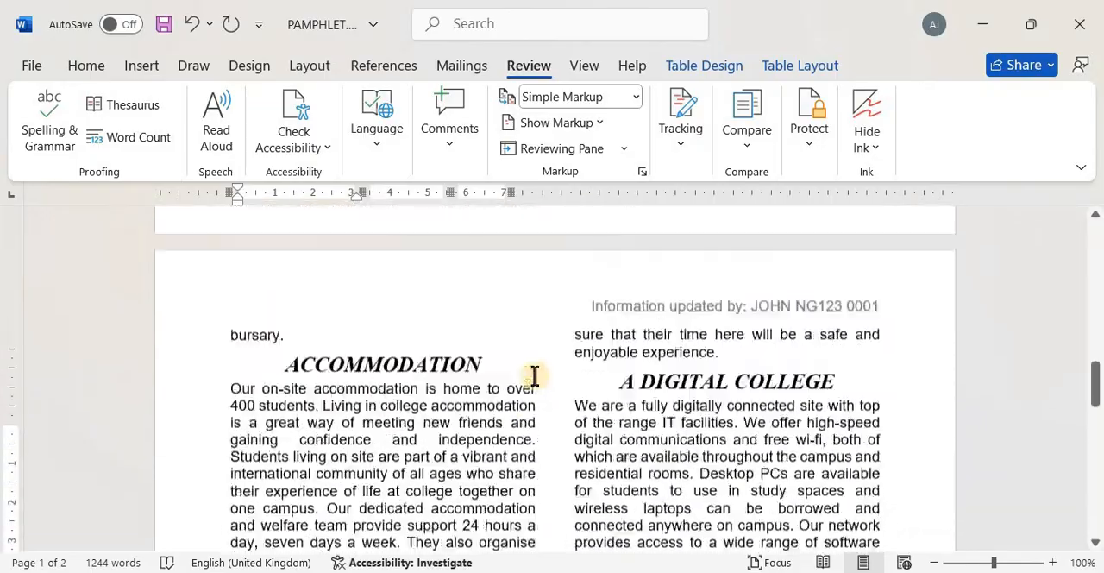
scroll(535, 376, "up", 3)
scroll(534, 376, "down", 10)
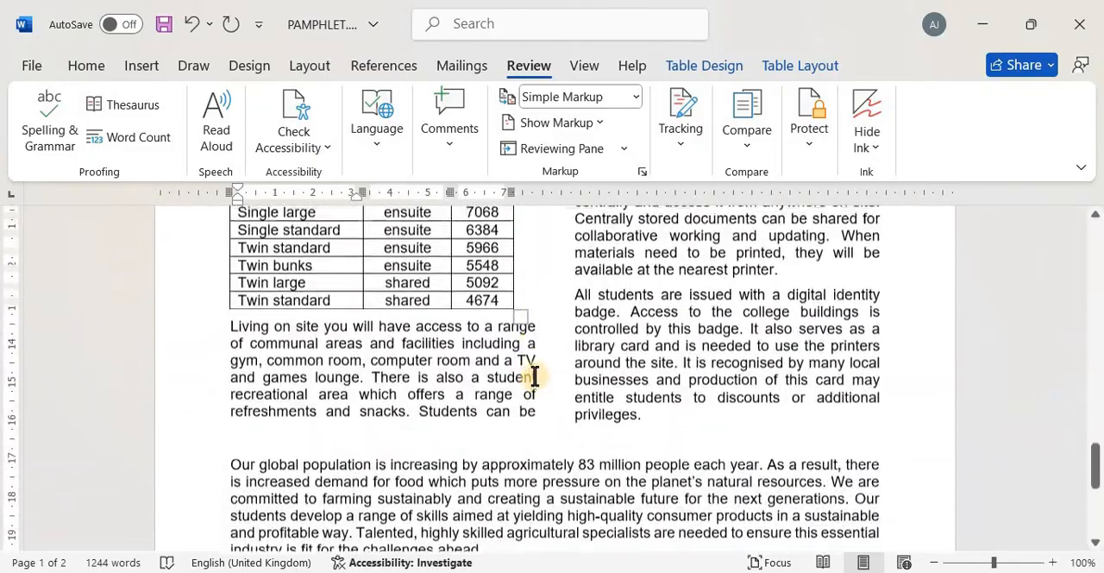
scroll(535, 376, "up", 3)
scroll(535, 376, "up", 10)
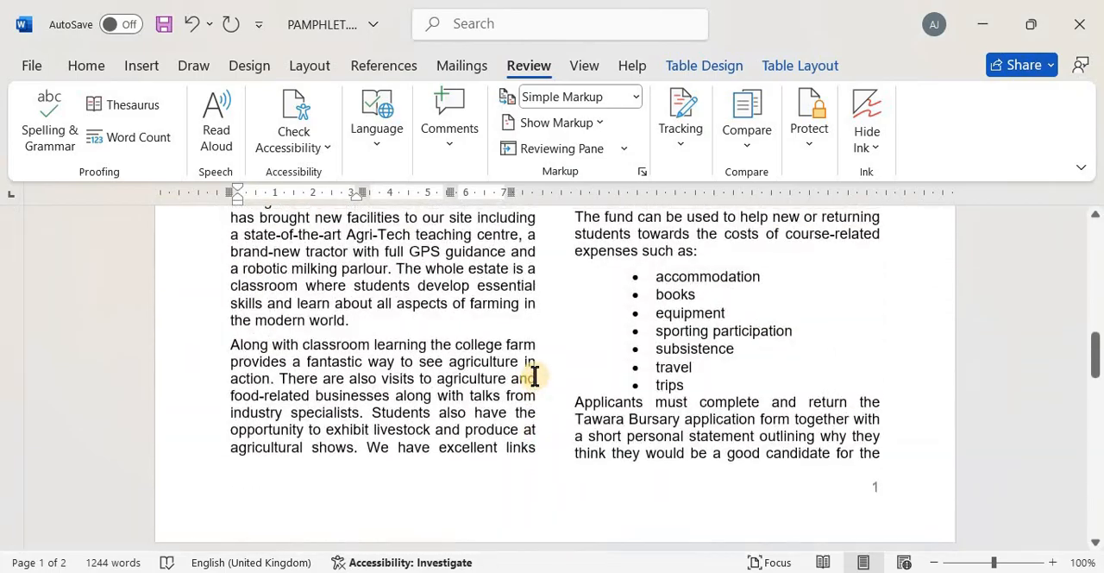
scroll(534, 376, "down", 1)
Insert three blank lines before the "Applicants must complete" paragraph to carry more of it over with the stray word "bursary.", and review the layout
key("alt+Tab")
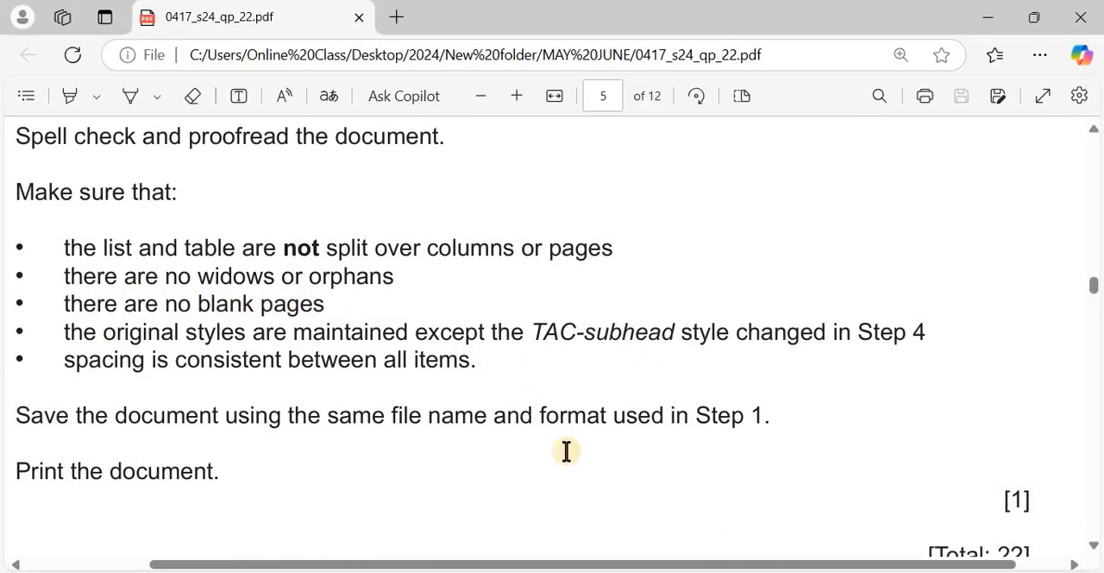
key("alt+Tab")
scroll(564, 451, "down", 5)
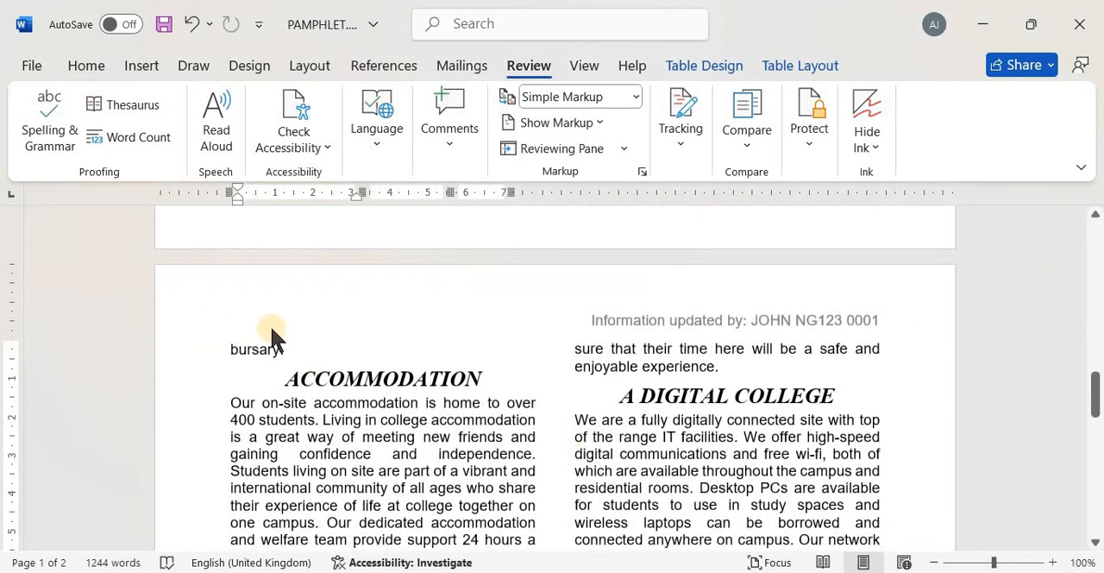
scroll(491, 487, "down", 10)
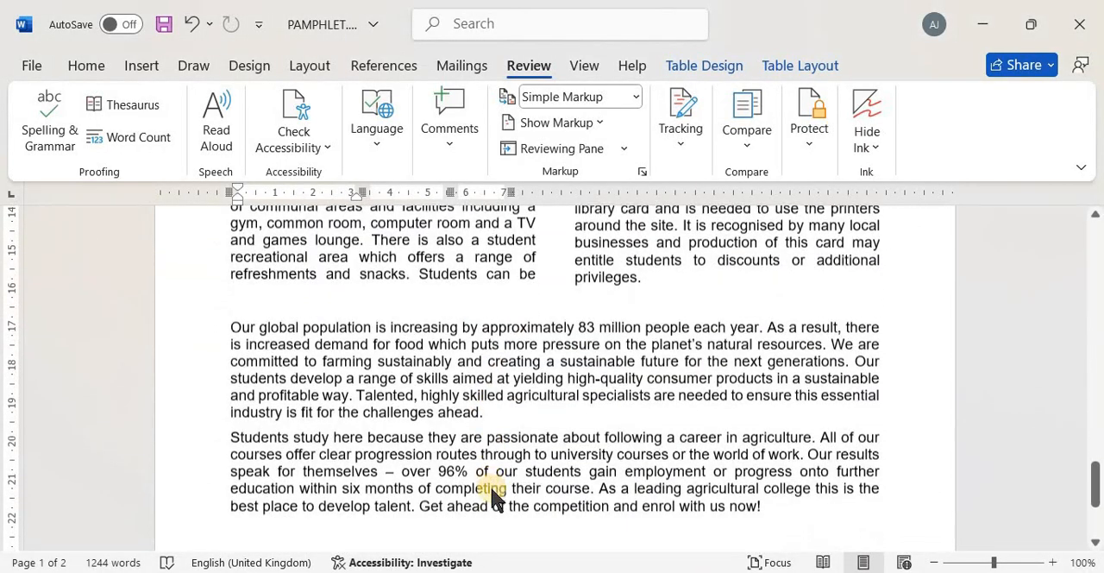
scroll(492, 491, "up", 6)
scroll(492, 496, "up", 8)
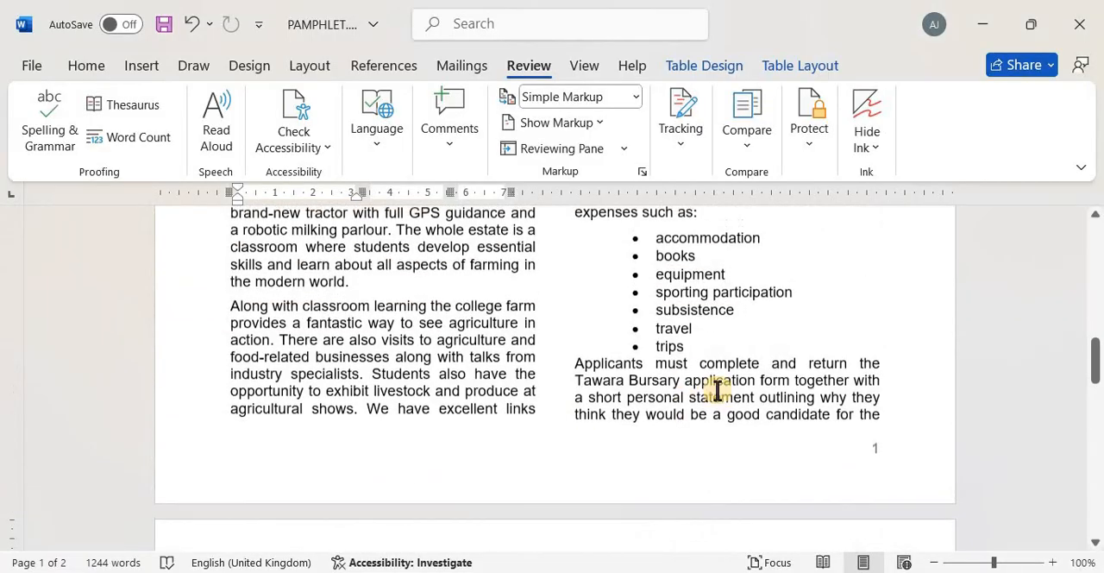
left_click(576, 365)
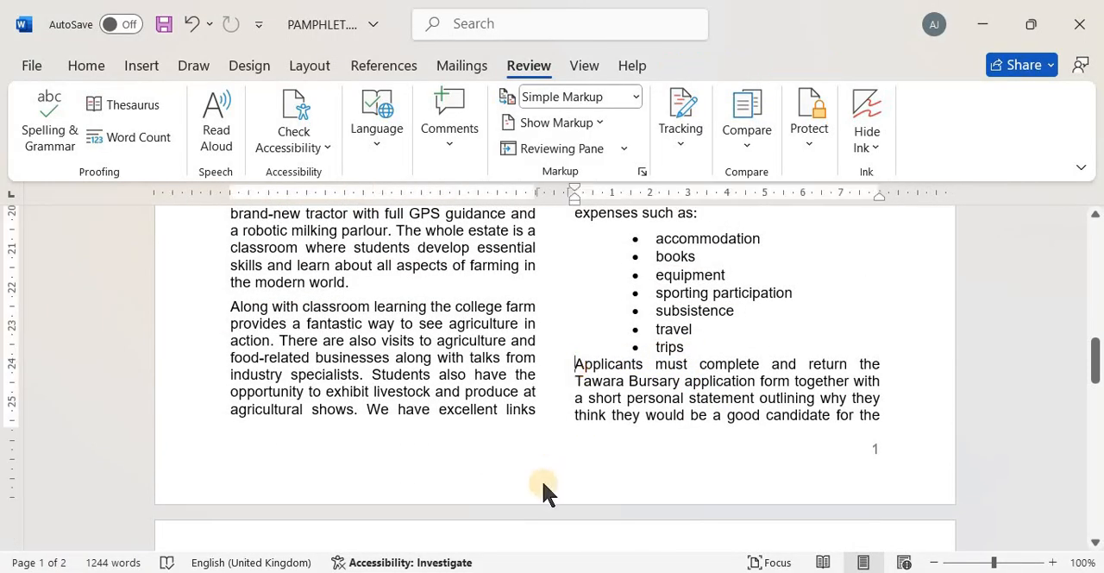
key("Return")
key("Return")
key("Return")
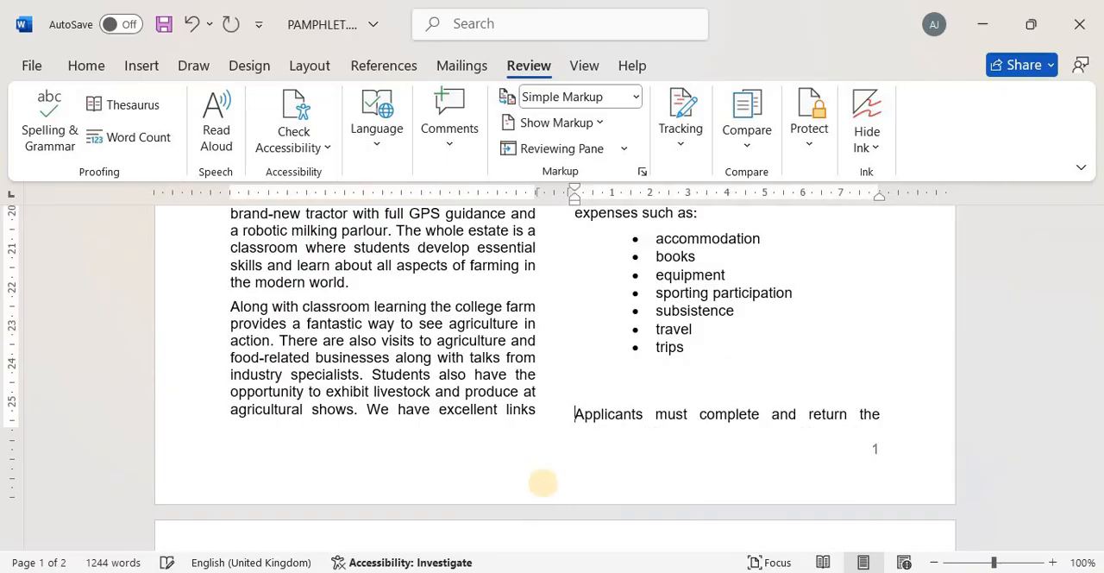
scroll(543, 483, "down", 10)
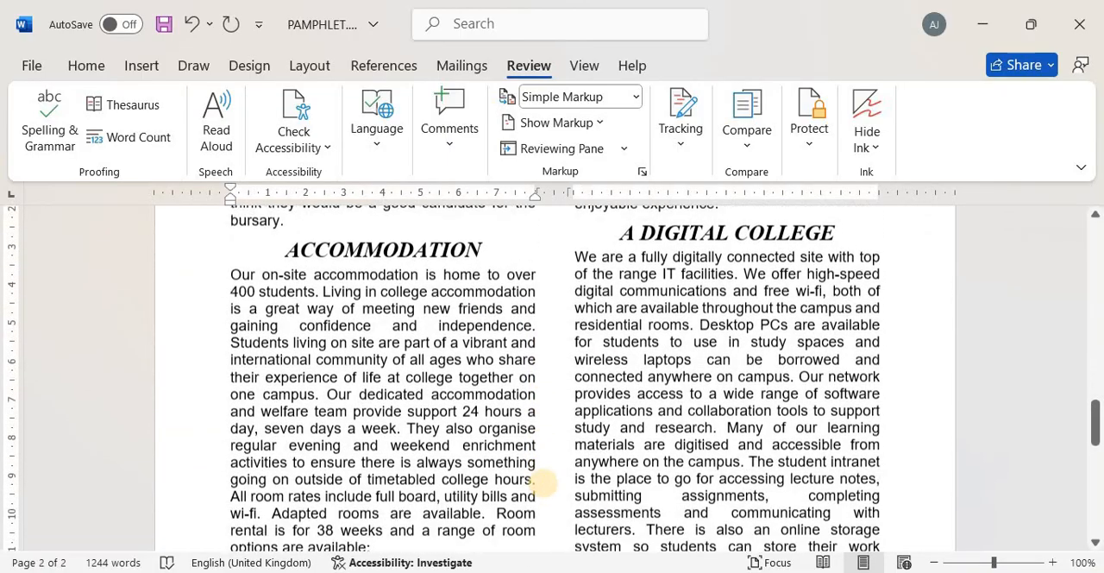
scroll(542, 483, "up", 10)
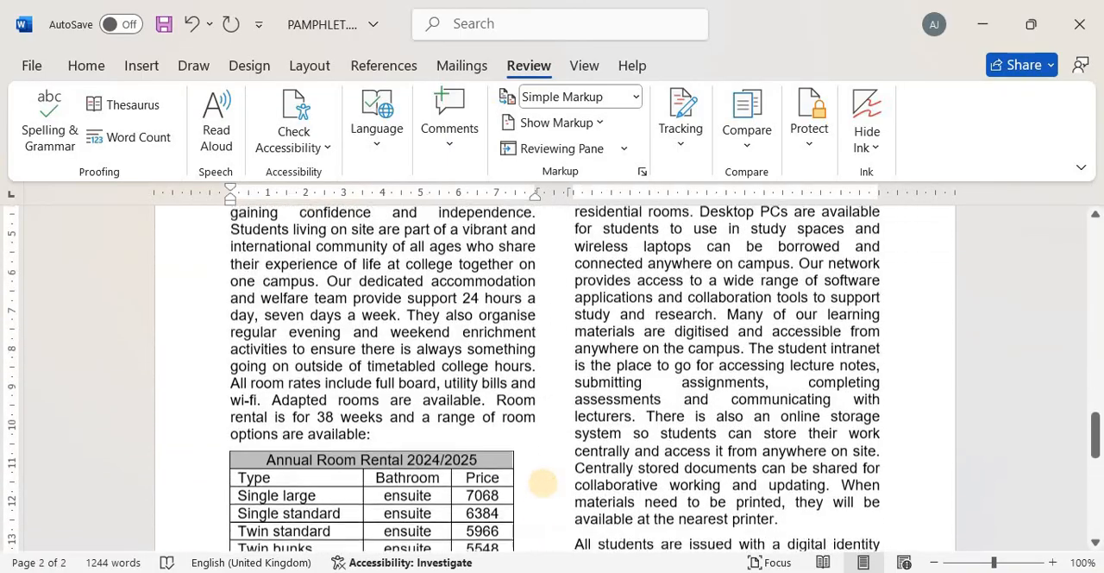
scroll(542, 483, "up", 12)
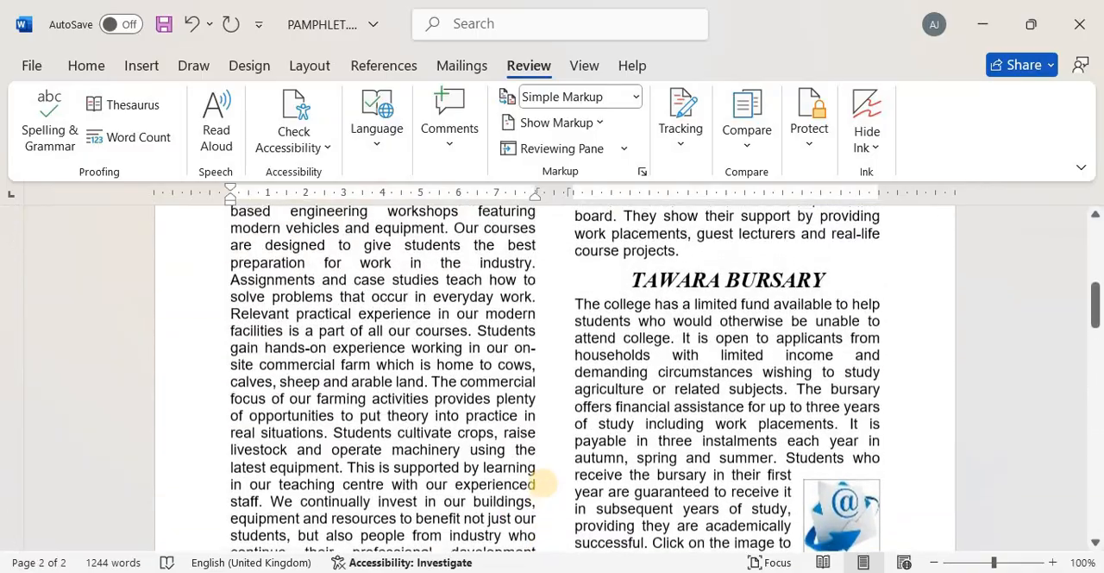
Read the exam paper's remaining instructions on styles, consistent spacing, saving and printing, and return to the pamphlet
key("alt+Tab")
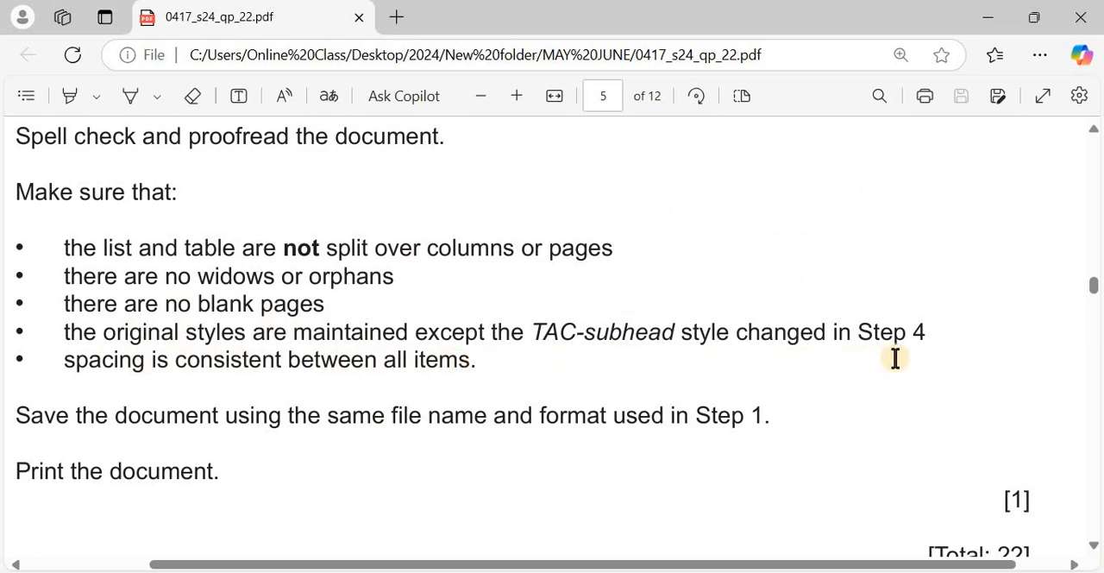
scroll(254, 315, "down", 1)
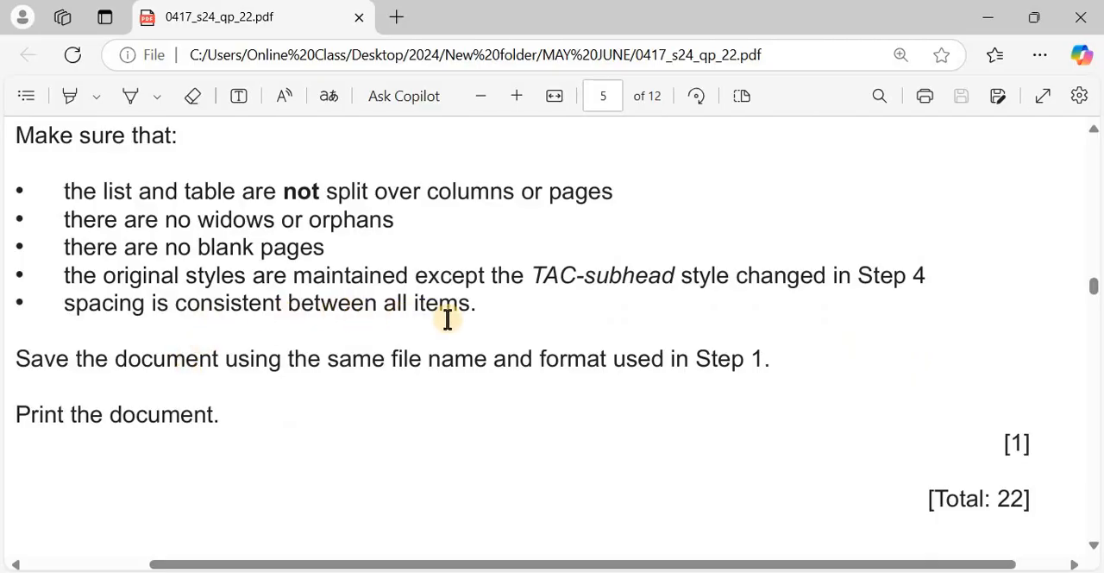
scroll(448, 319, "down", 1)
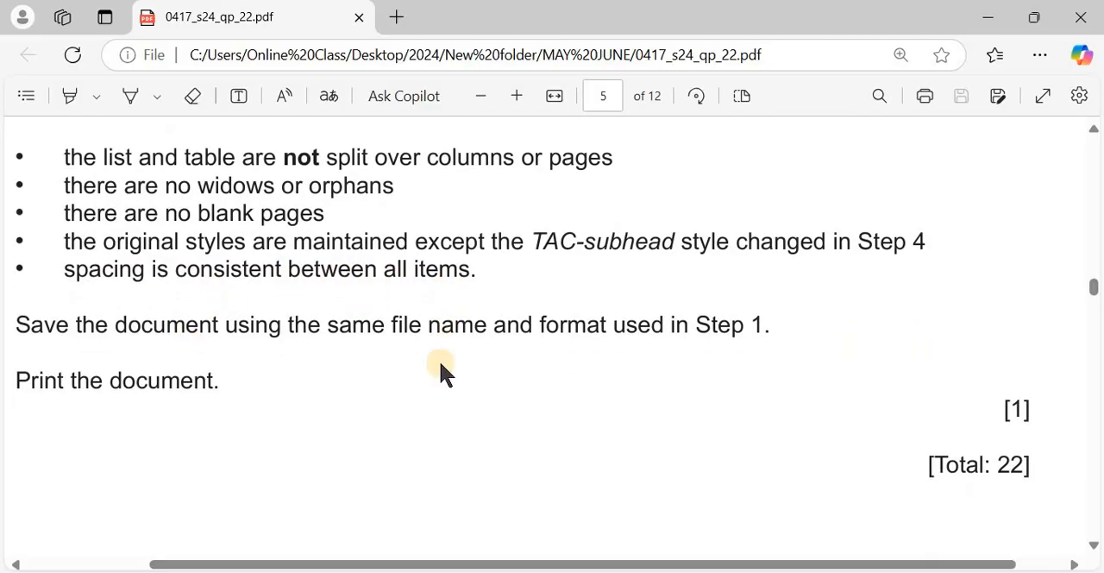
scroll(441, 366, "down", 1)
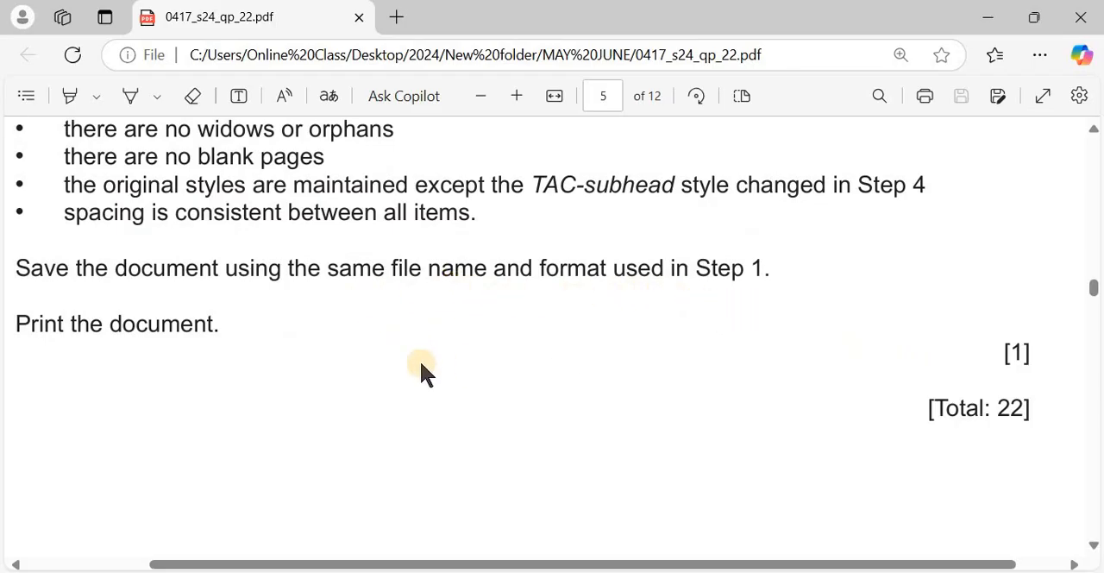
scroll(421, 367, "down", 2)
key("alt+Tab")
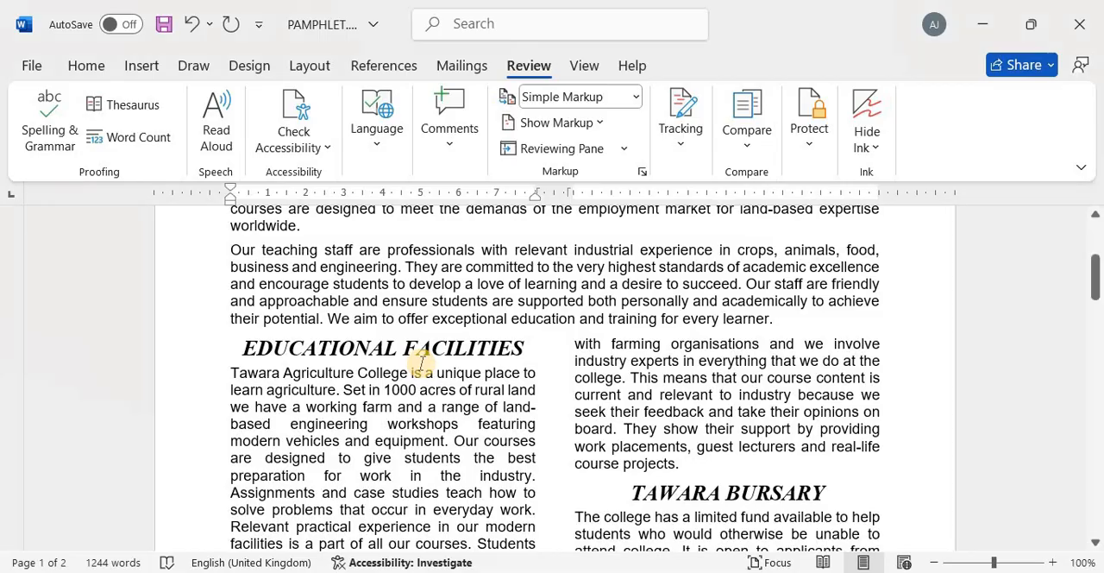
Look over both pamphlet pages for consistent styles and spacing, and save the document under its existing name
scroll(422, 363, "up", 5)
scroll(421, 363, "down", 15)
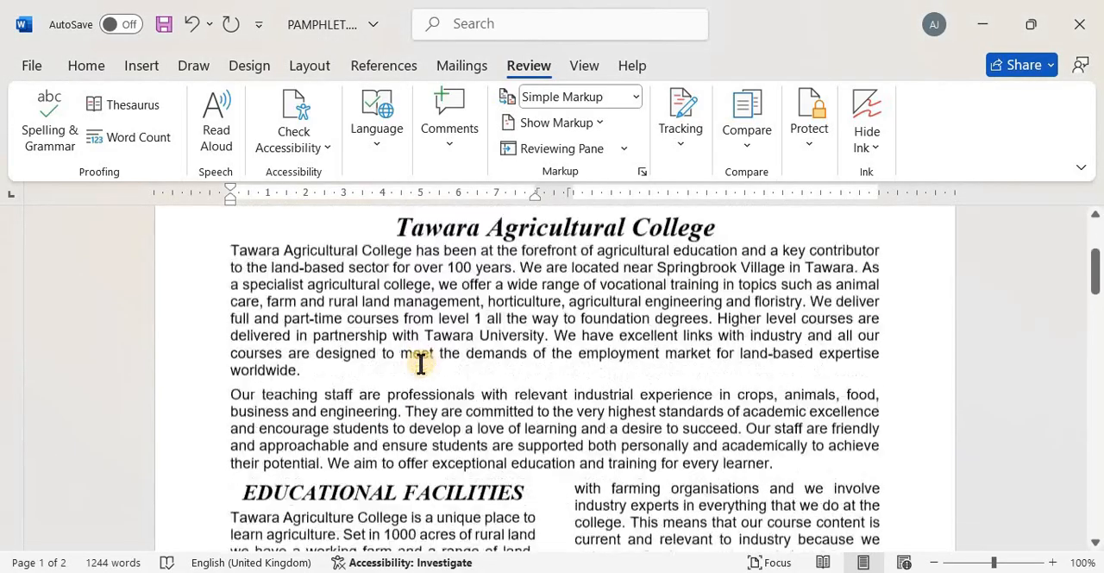
scroll(421, 363, "down", 5)
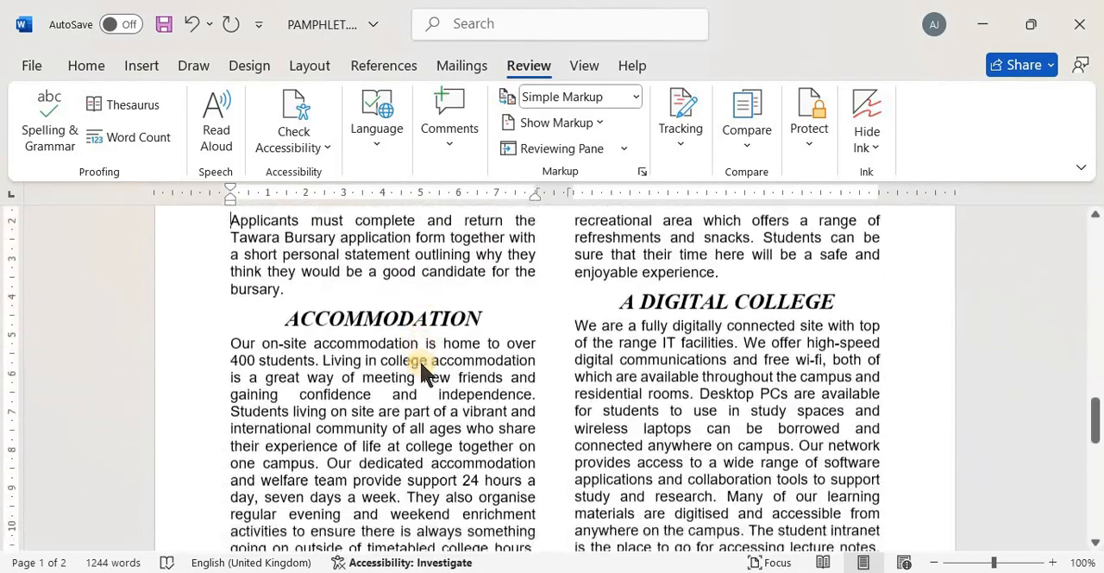
scroll(421, 363, "up", 10)
scroll(421, 363, "down", 15)
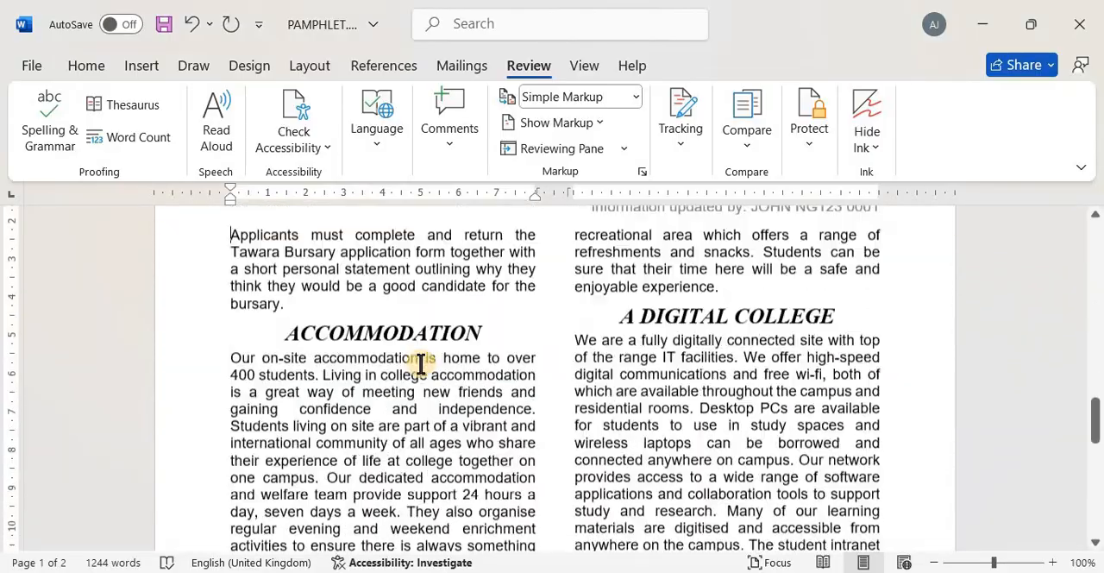
scroll(421, 363, "down", 2)
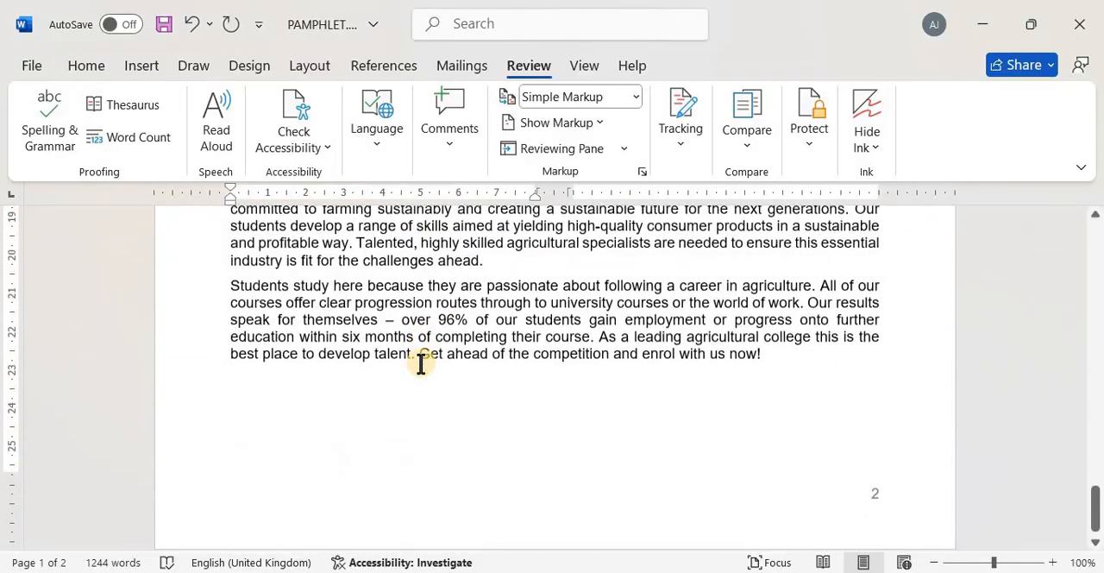
scroll(421, 363, "up", 3)
key("ctrl+s")
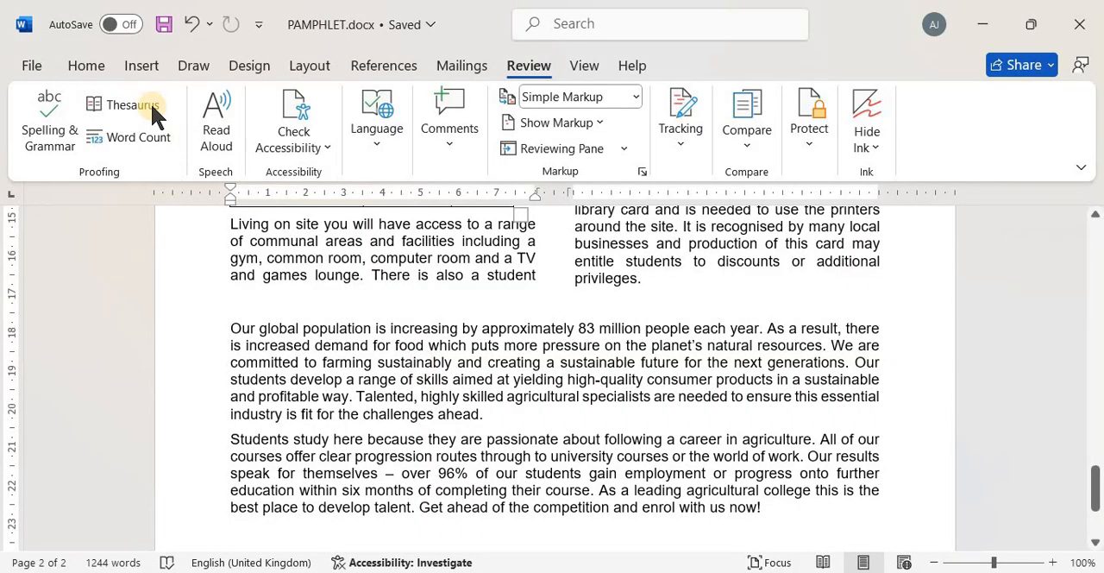
Print one copy of the whole pamphlet with the Microsoft Print to PDF printer
left_click(36, 66)
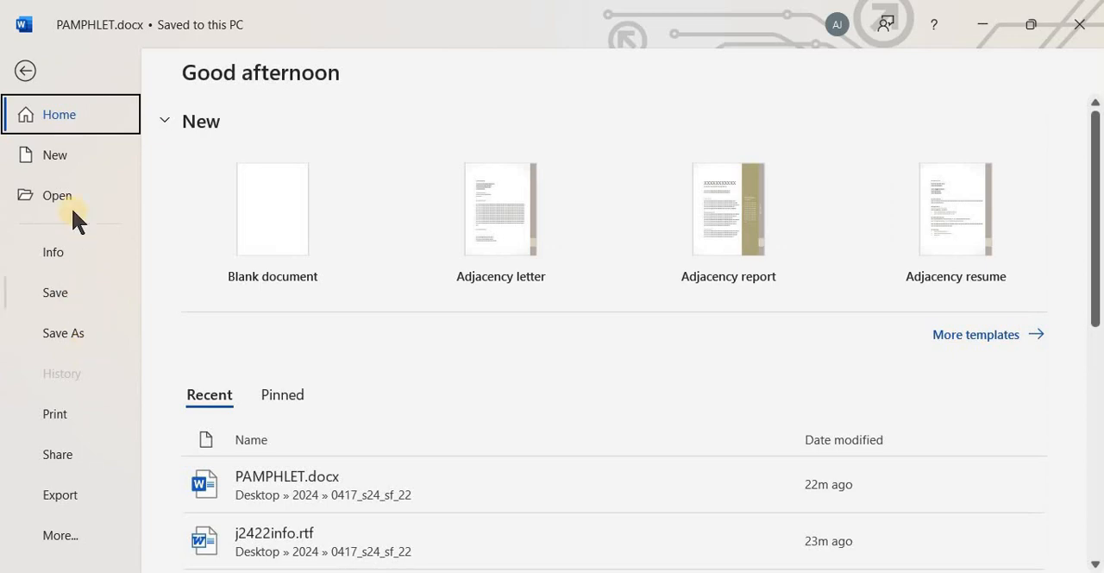
left_click(80, 412)
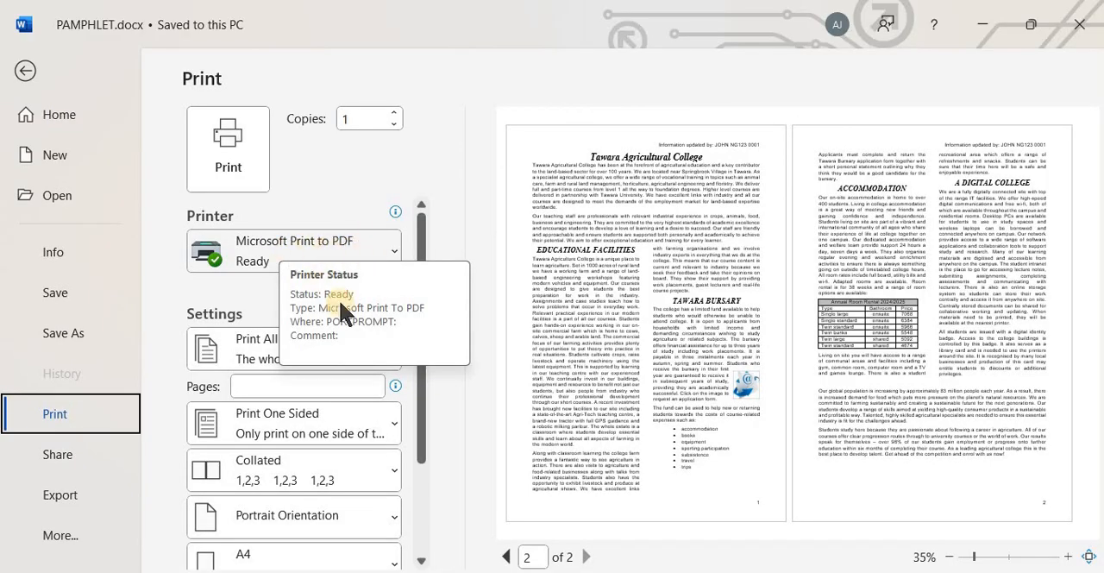
left_click(239, 160)
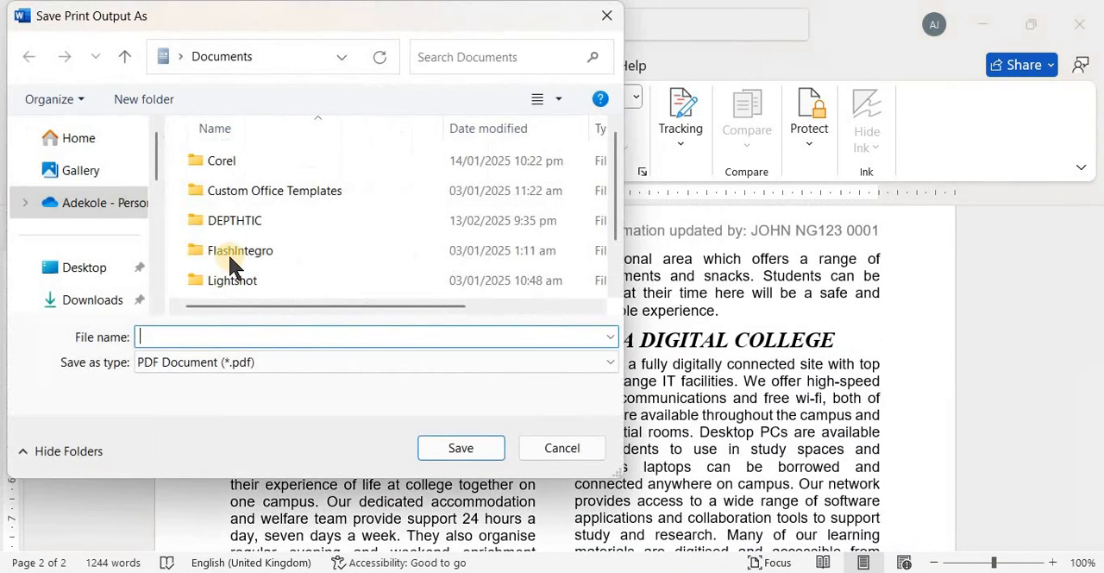
Save the print output as a PDF named PRINT OUT 1 in the Desktop's 2024 > 0417_s24_sf_22 folder
left_click(85, 269)
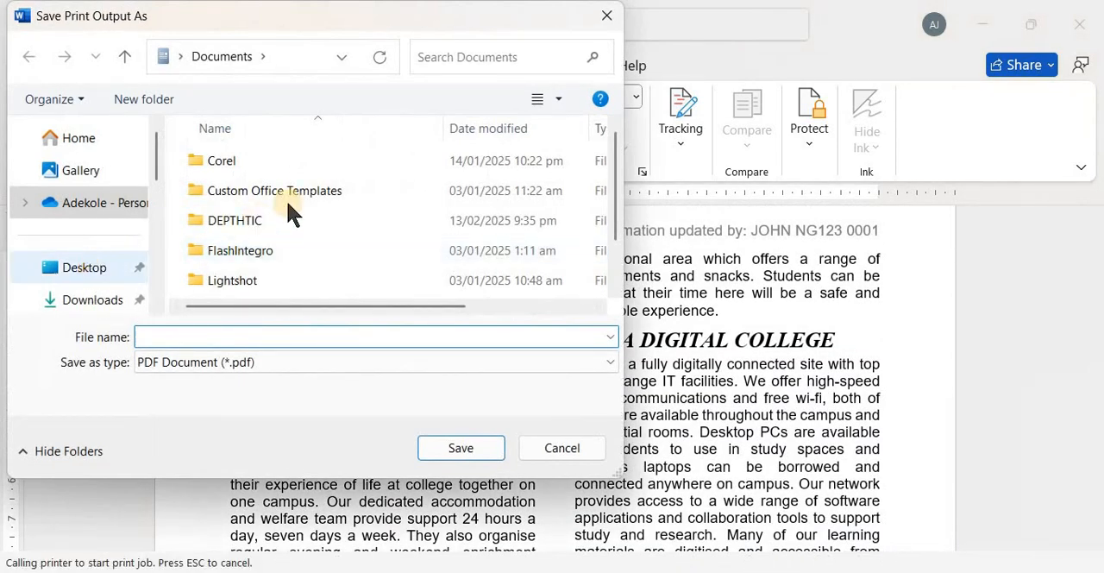
double_click(242, 158)
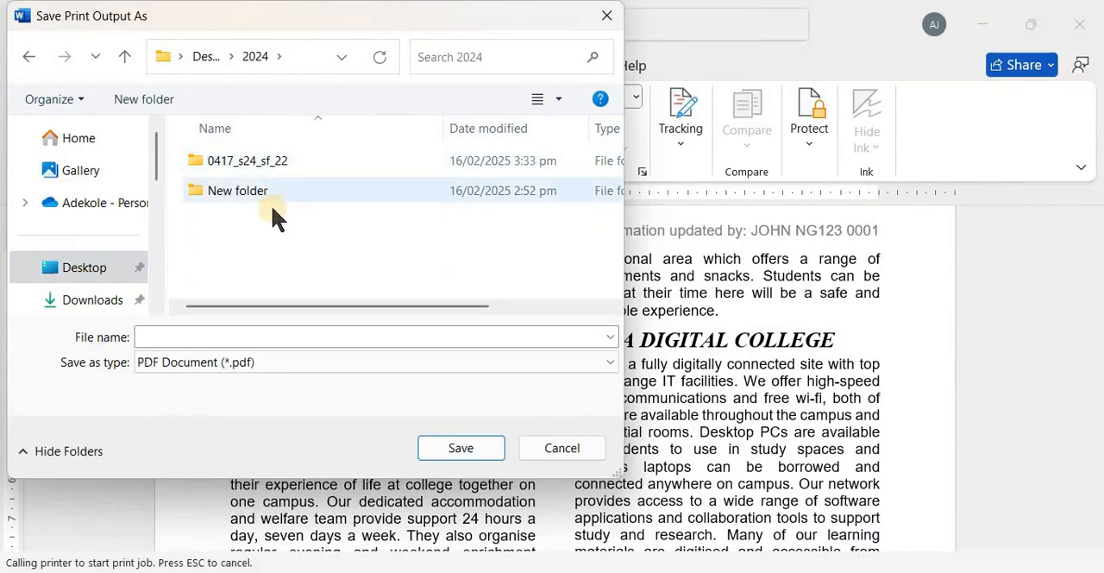
left_click(274, 161)
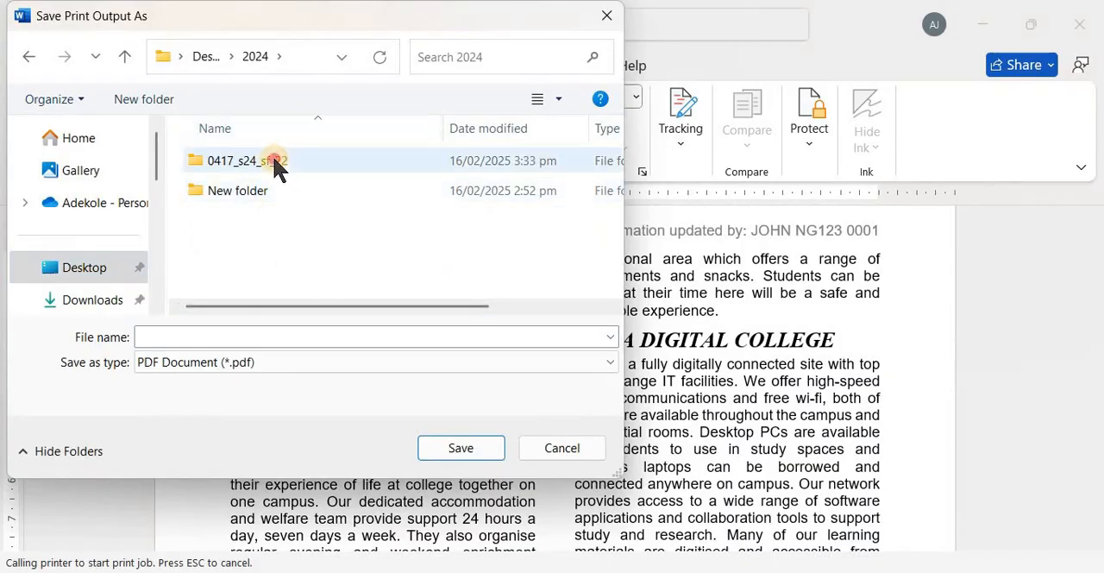
double_click(274, 160)
left_click(270, 343)
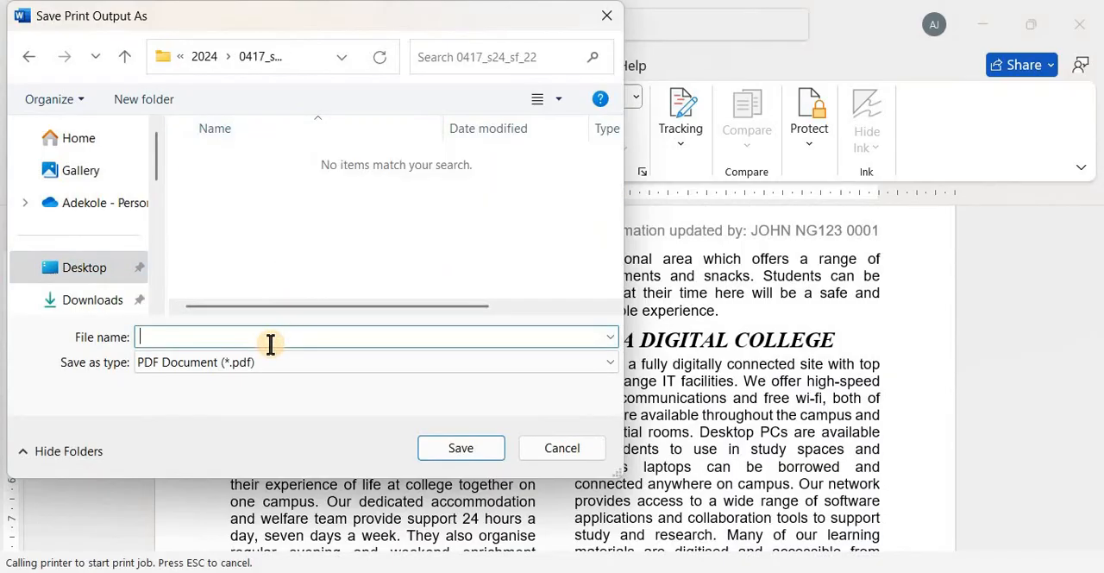
type("PRINT OUT 1")
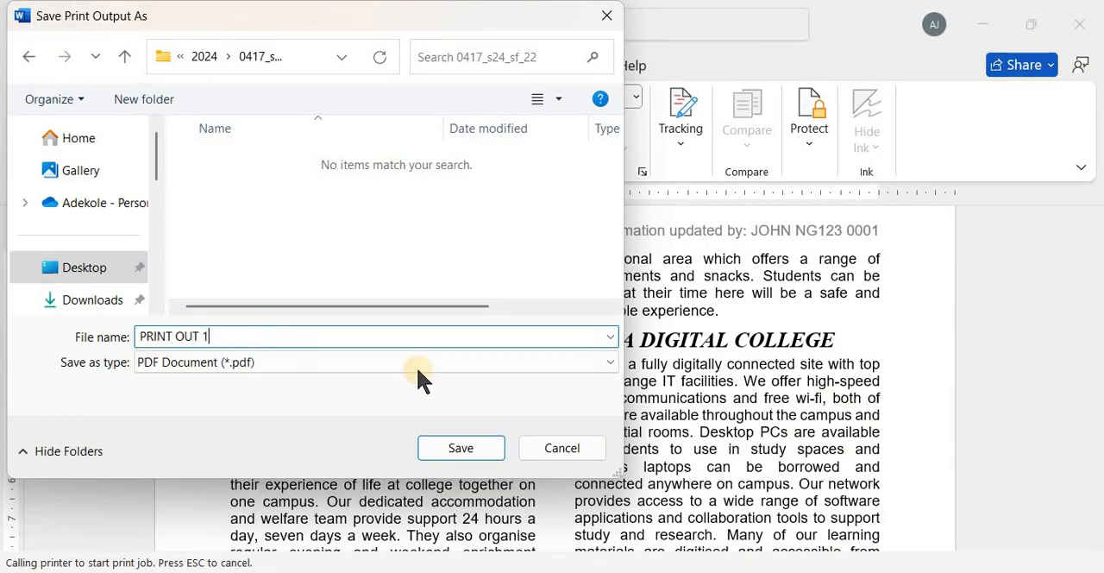
left_click(457, 448)
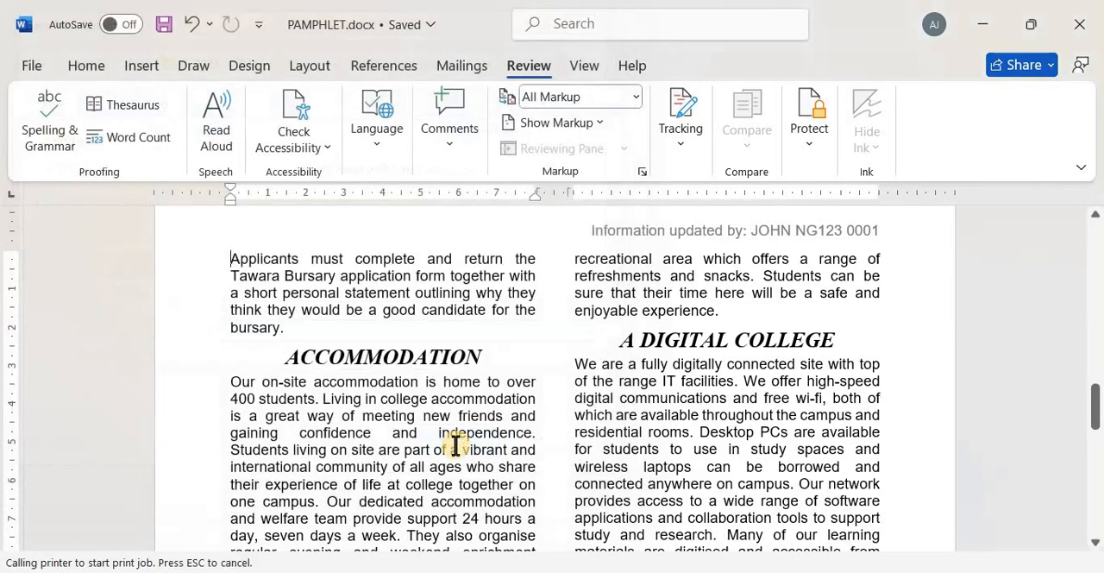
Switch to File Explorer and open PRINT OUT 1.pdf from the Desktop's 2024 > 0417_s24_sf_22 folder
scroll(455, 445, "down", 8)
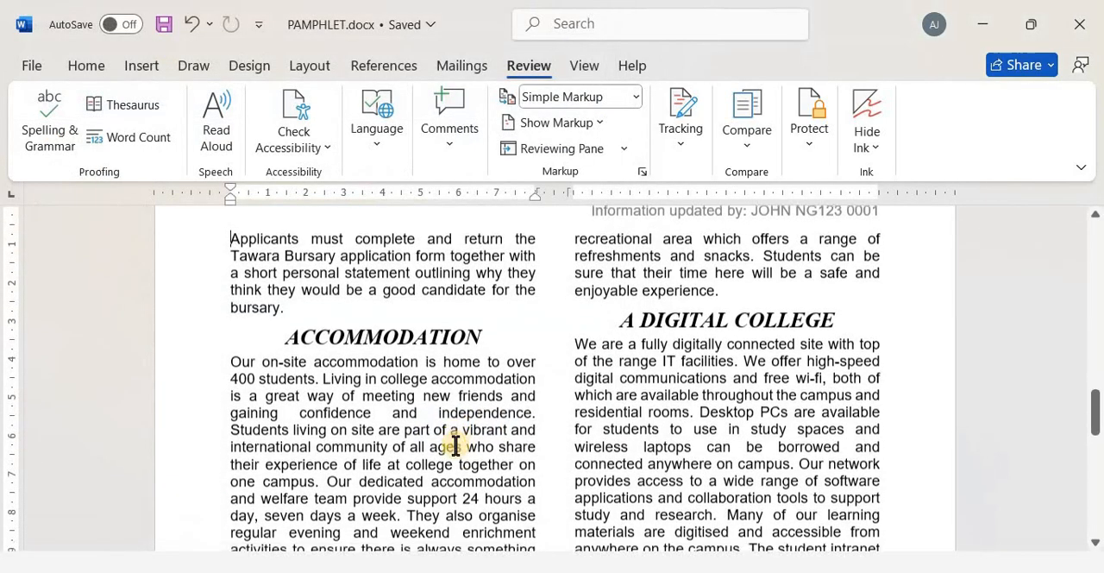
scroll(325, 565, "up", 13)
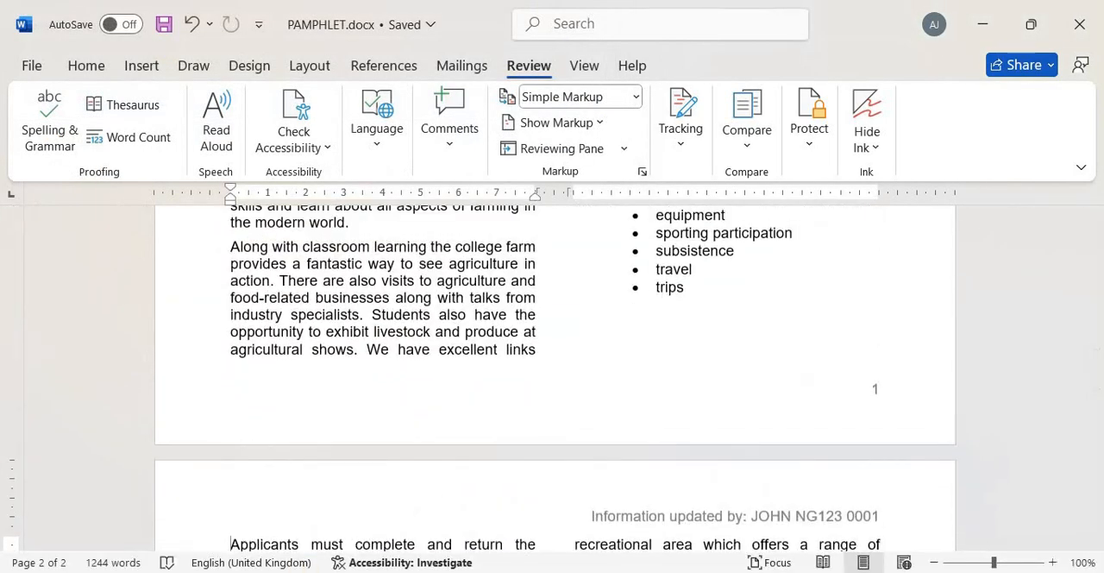
left_click(89, 456)
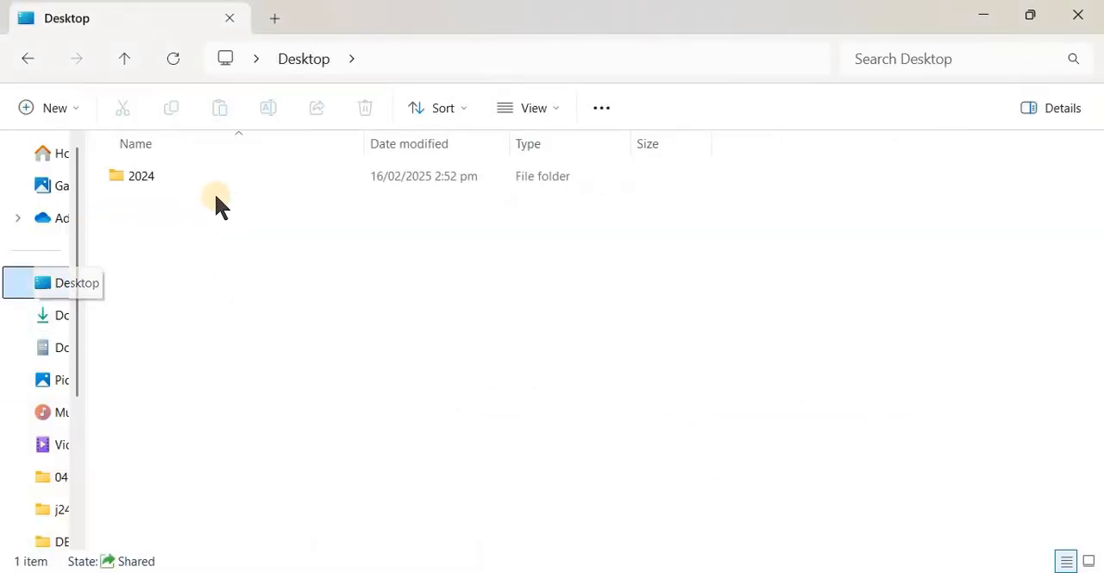
double_click(167, 176)
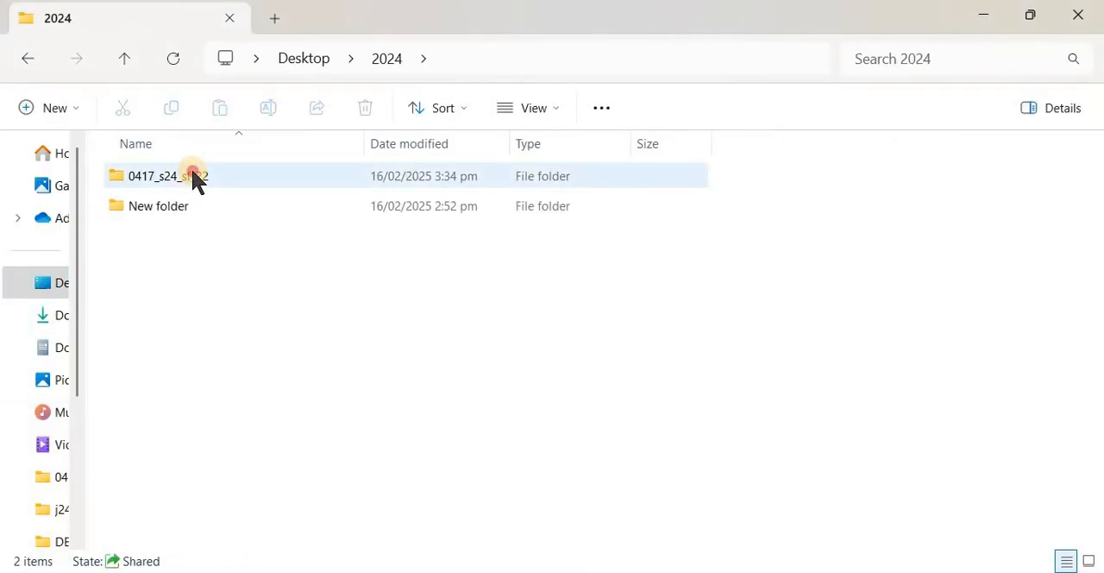
double_click(197, 178)
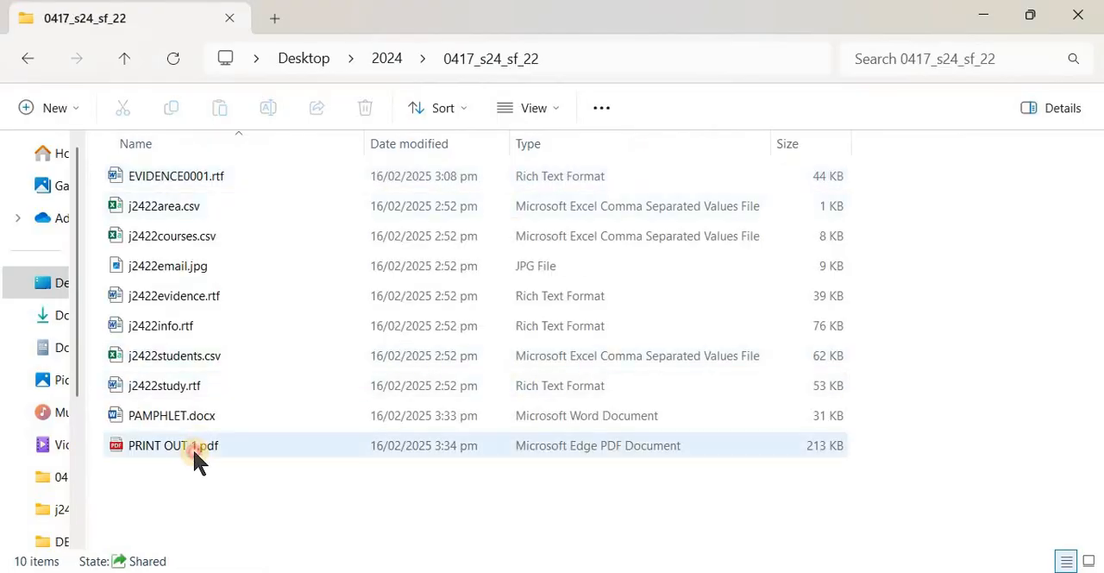
double_click(192, 448)
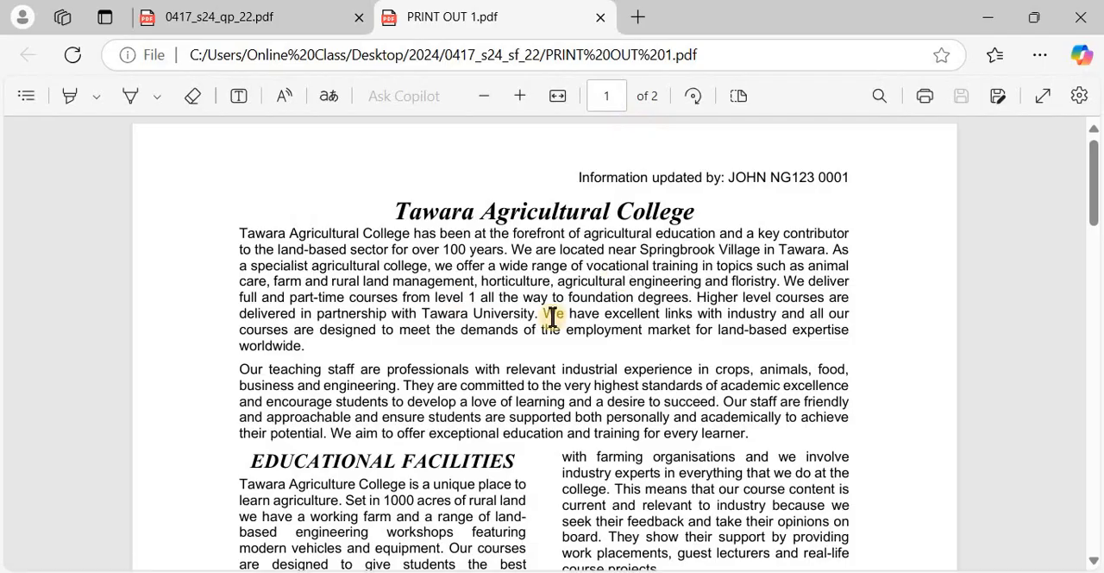
Examine both pages of the printed PDF, including the email image, bulleted list and closing paragraphs, and return to its beginning
scroll(552, 317, "down", 1)
scroll(552, 316, "down", 5)
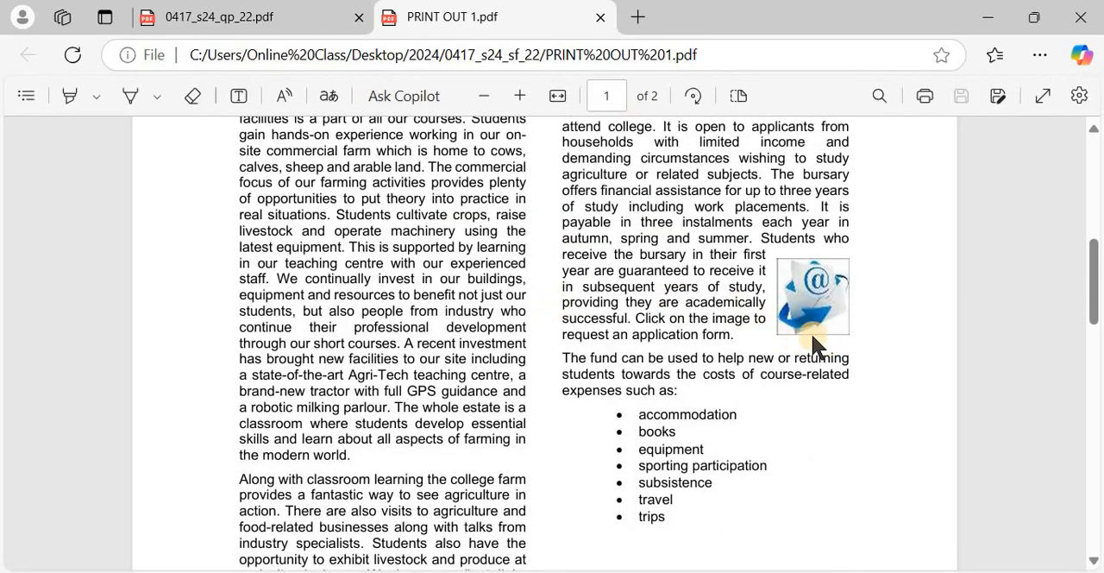
scroll(697, 299, "down", 10)
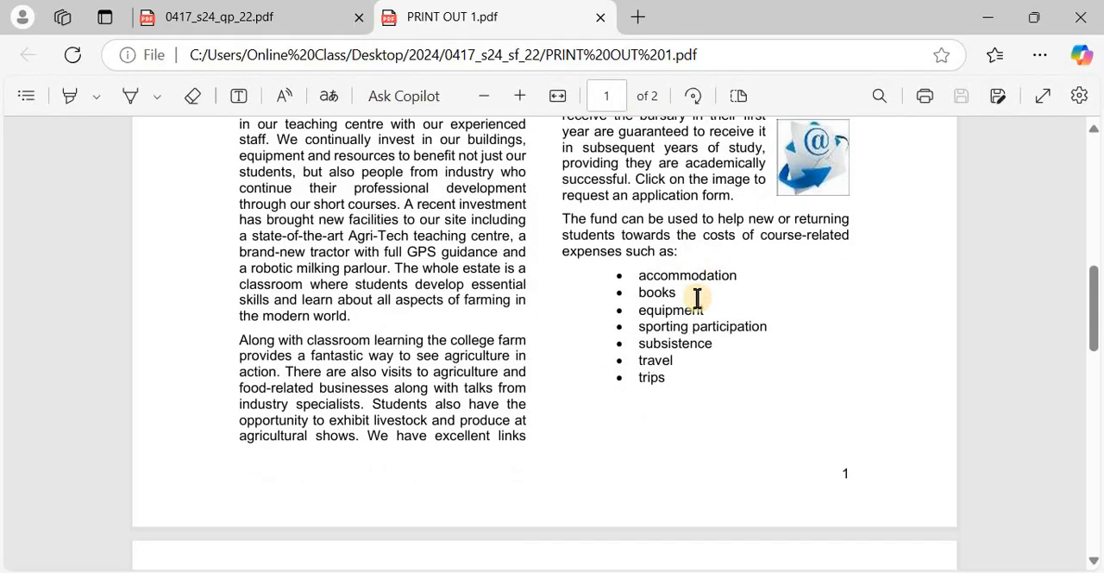
scroll(697, 297, "down", 4)
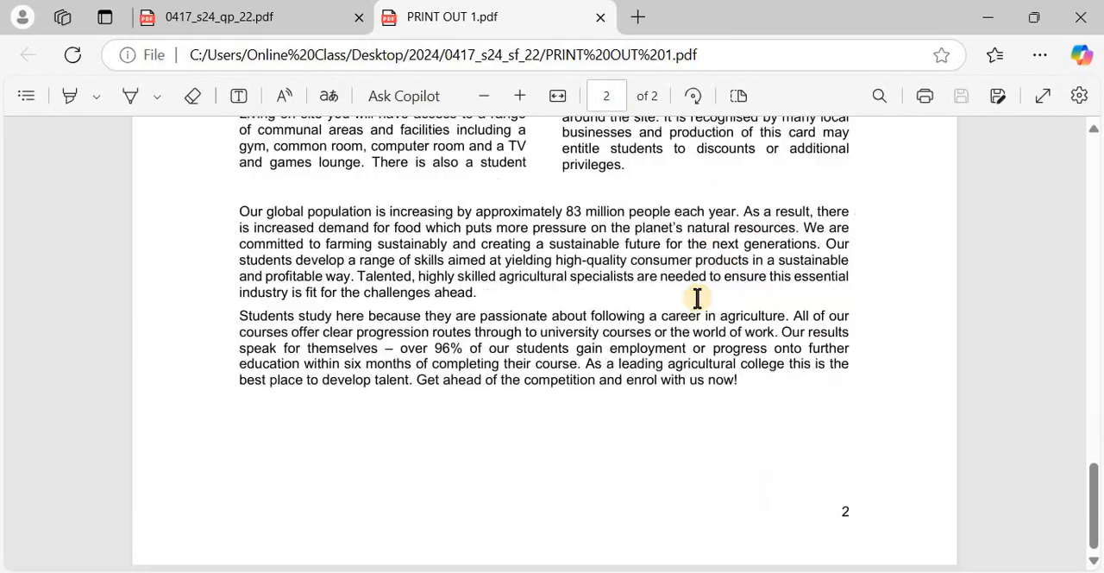
scroll(697, 297, "up", 14)
scroll(697, 297, "up", 6)
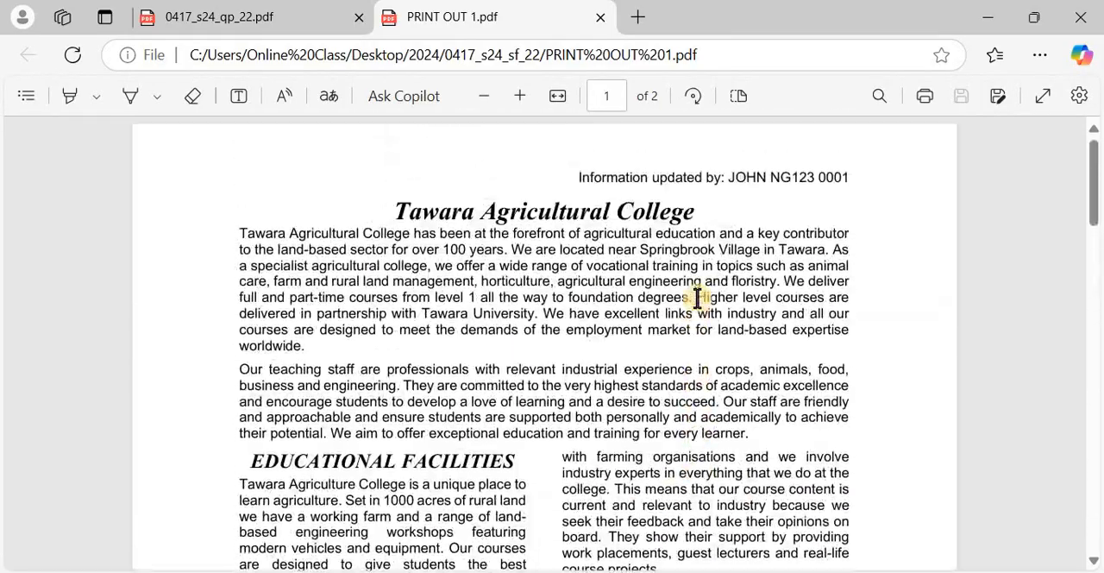
Return to the exam paper 0417_s24_qp_22.pdf and recheck the step 12 instructions on proofreading, saving and printing
key("alt+Tab")
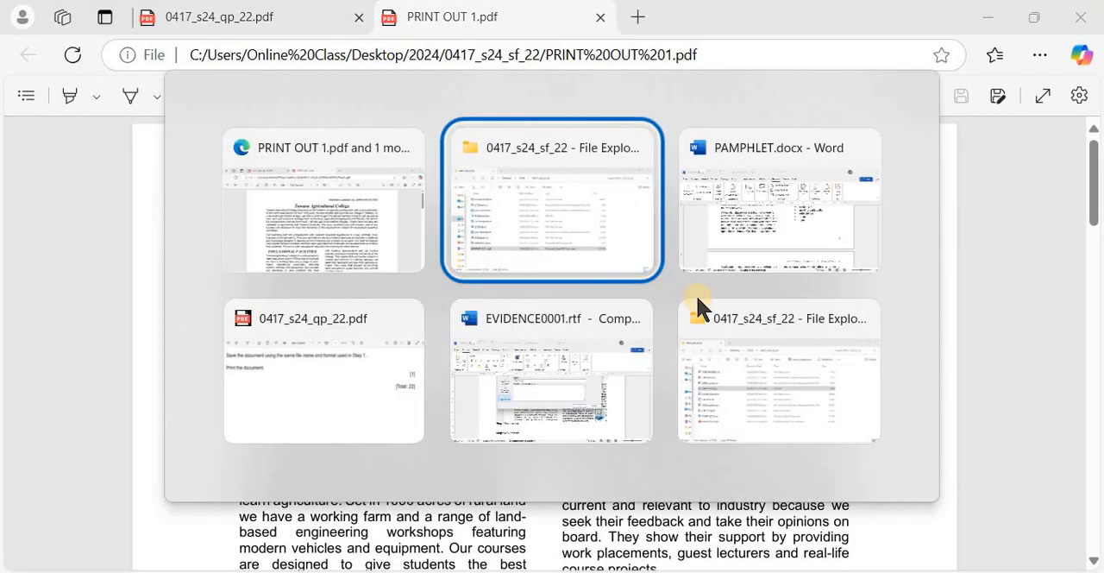
key("alt+Tab")
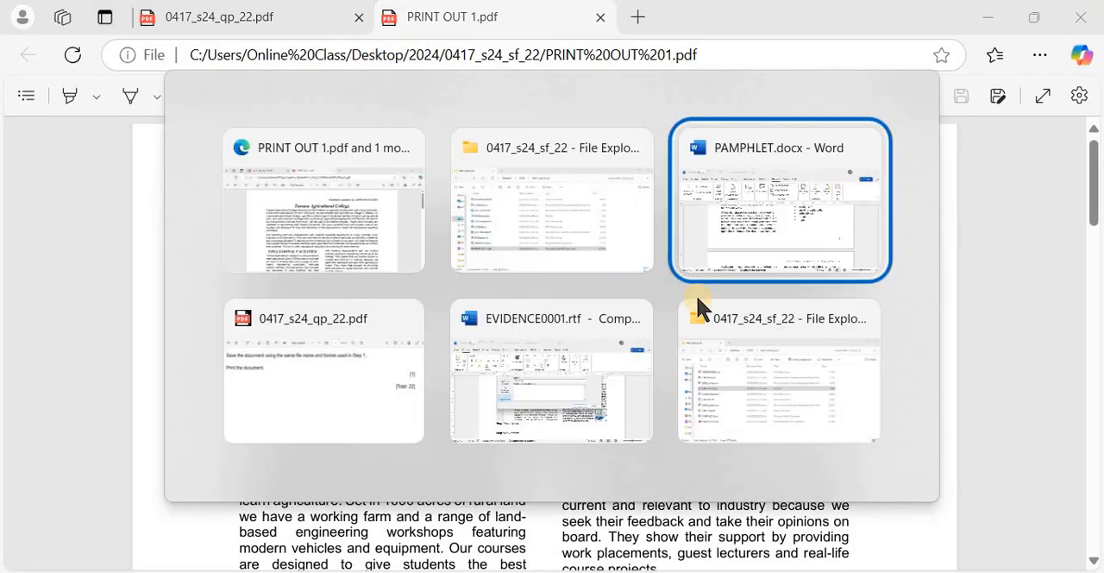
key("alt+shift+Tab")
key("alt+shift+Tab")
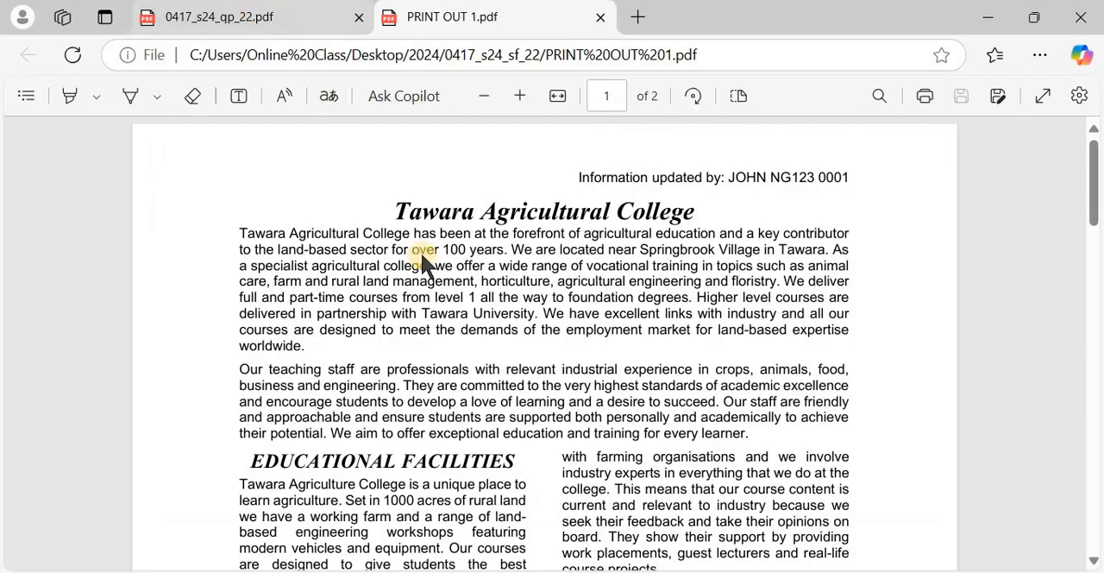
left_click(259, 17)
scroll(473, 343, "down", 1)
scroll(474, 342, "down", 2)
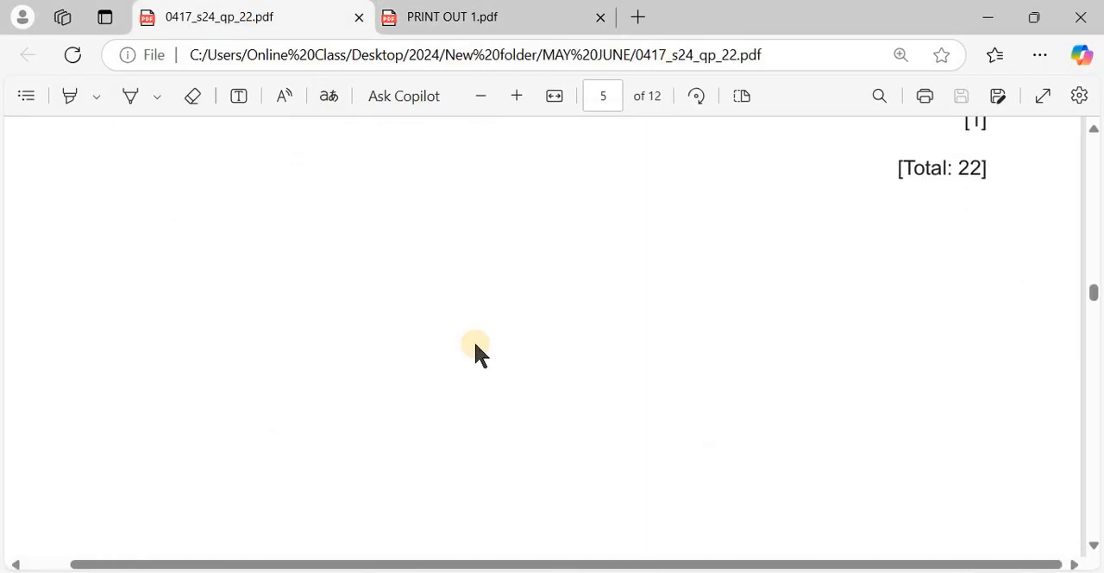
scroll(473, 339, "up", 5)
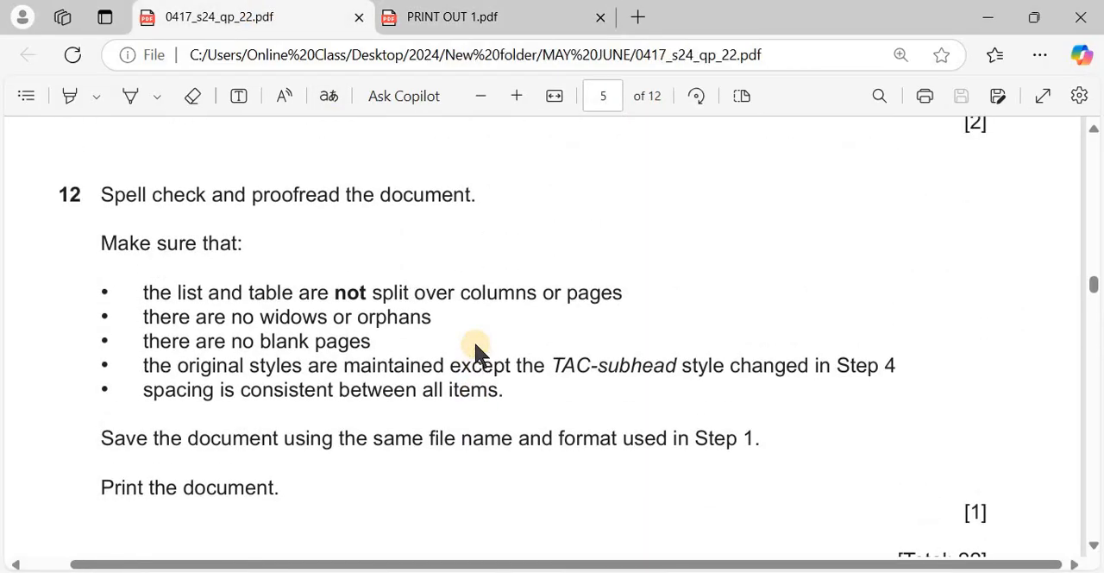